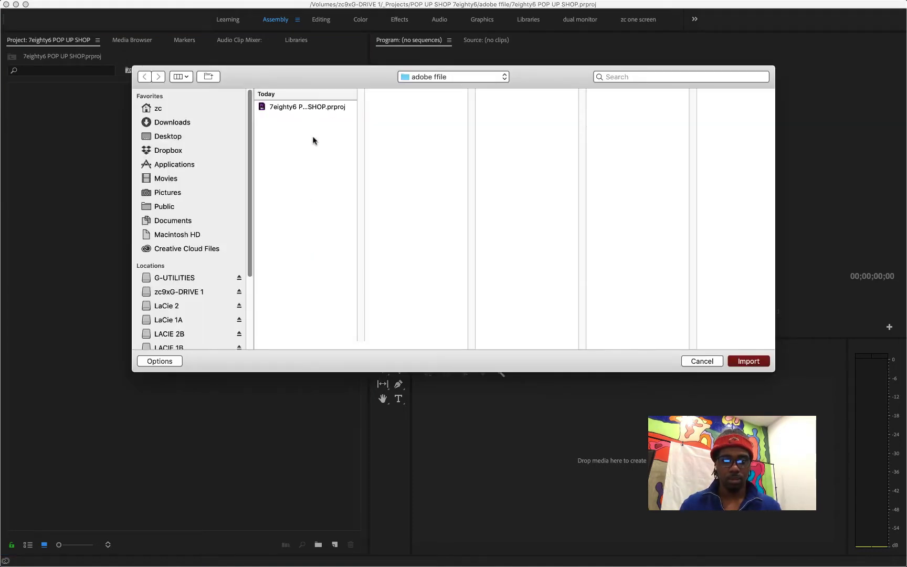
Import the video footage from the POP UP SHOP 7eighty6 folder into the project and dismiss the import failure report
double_click(319, 107)
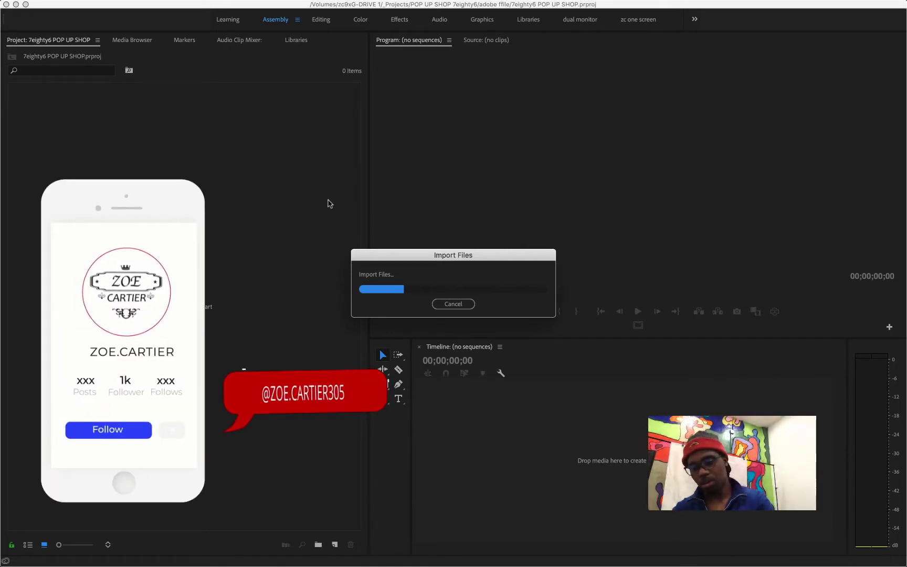
key("XF86MonBrightnessUp")
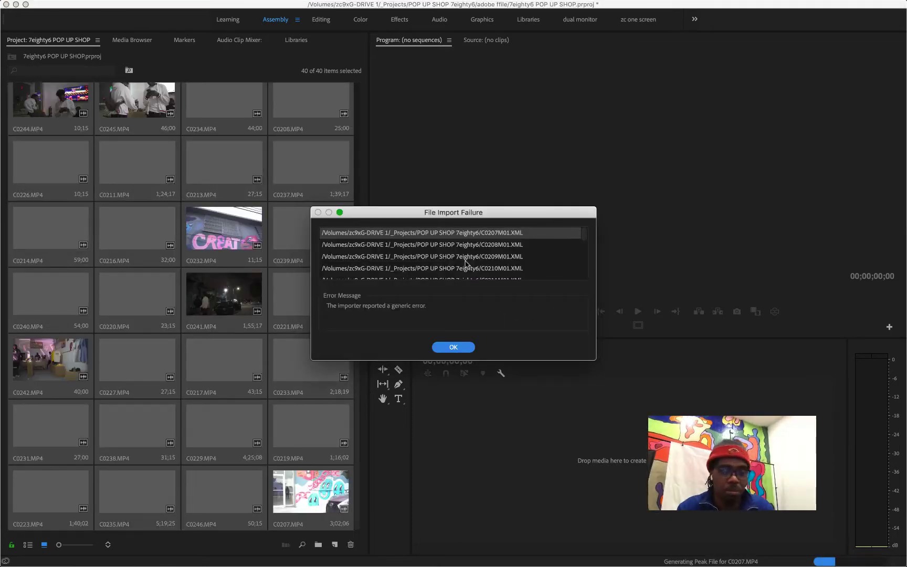
left_click(454, 348)
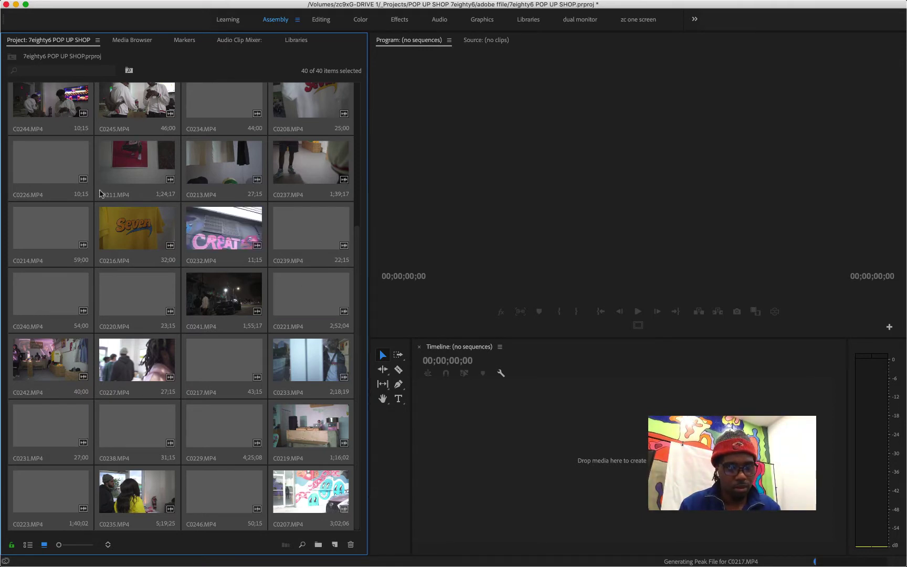
scroll(323, 311, "up", 1)
scroll(323, 310, "up", 2)
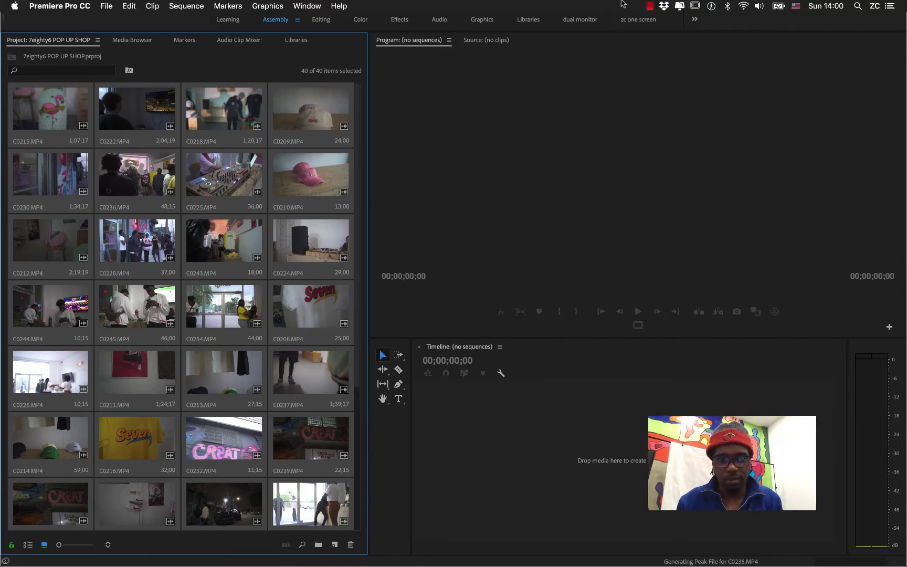
left_click(650, 6)
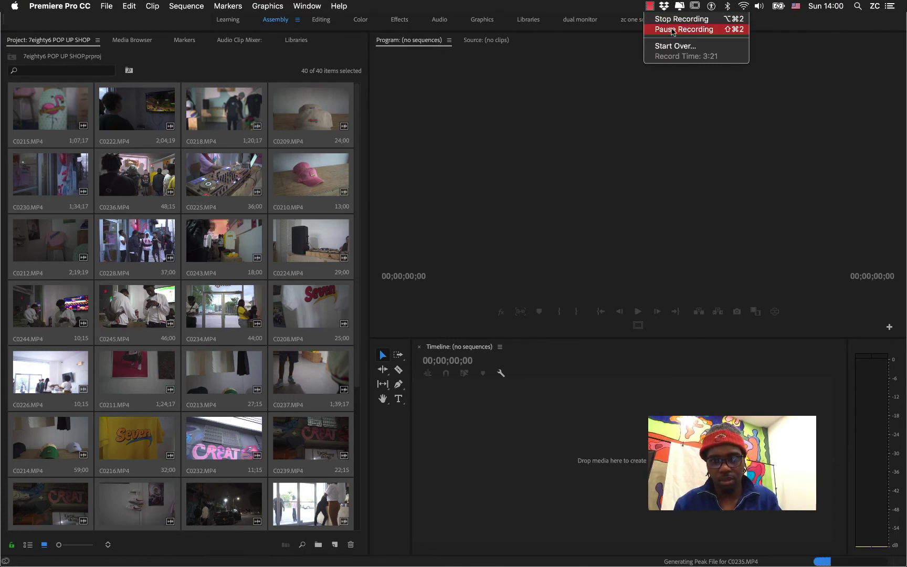
left_click(672, 29)
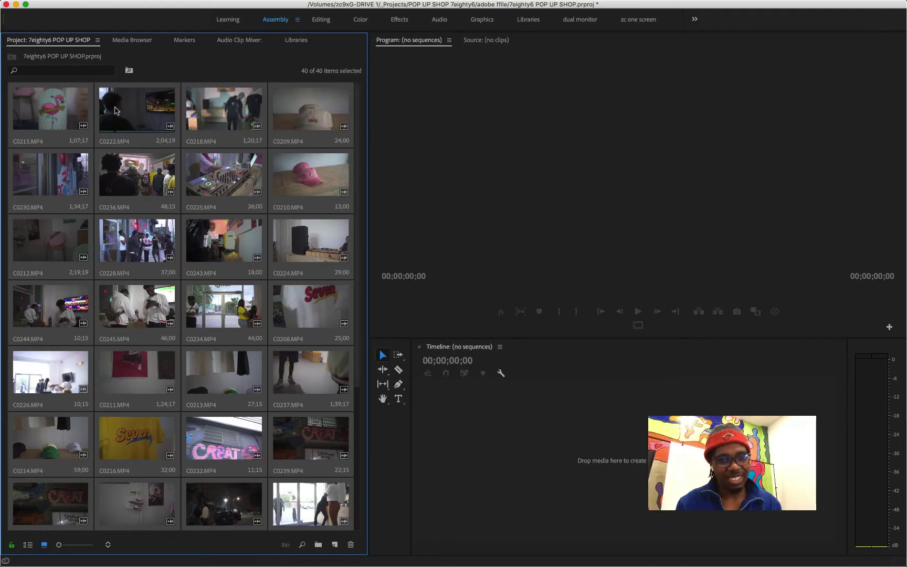
Create a sequence from the C0232.MP4 clip by placing it on the empty timeline
scroll(87, 113, "down", 5)
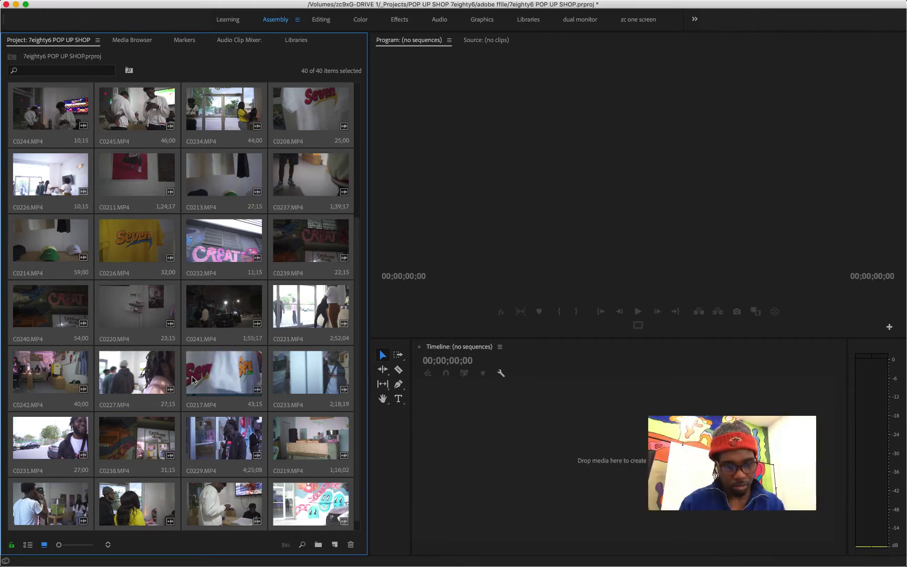
scroll(276, 496, "down", 1)
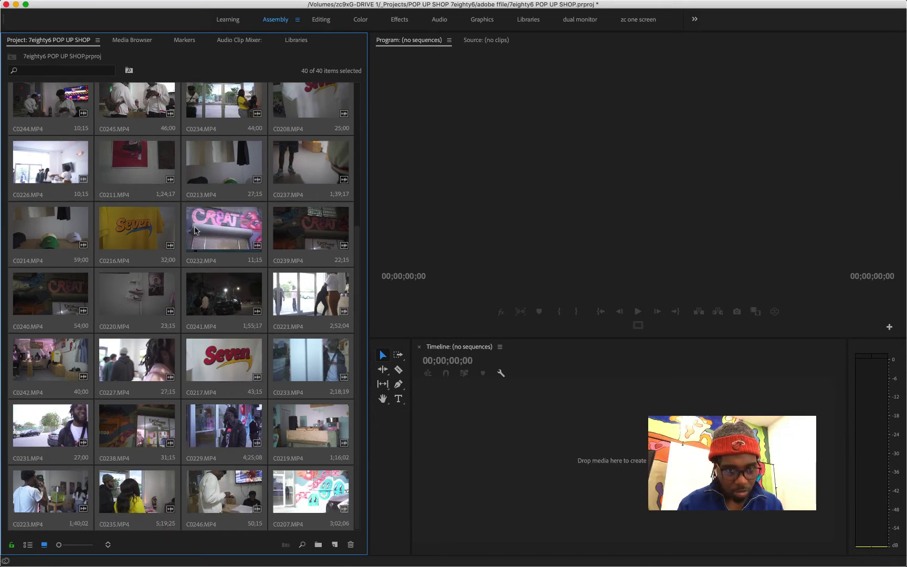
left_click_drag(209, 232, 504, 440)
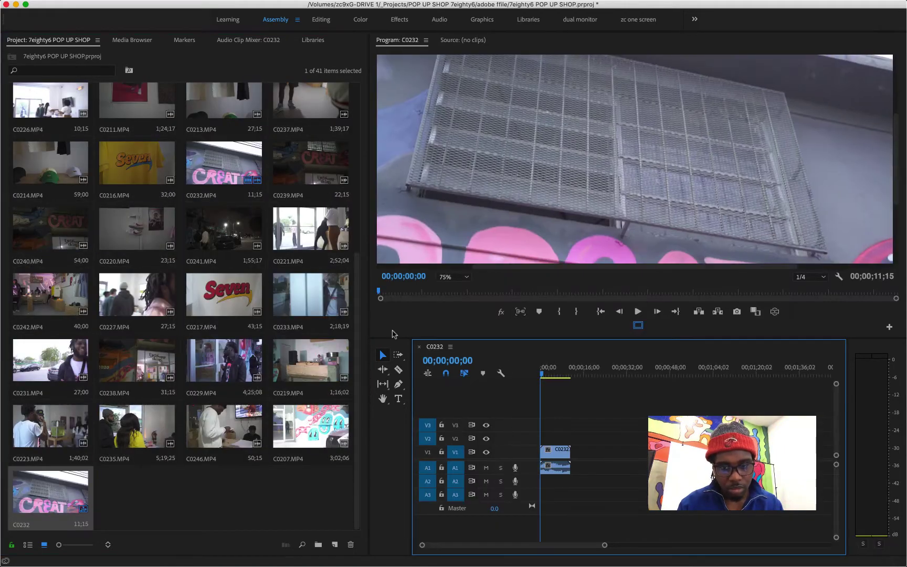
Create a second, empty sequence named "fffinal sequence"
key("super+n")
type("fffinal sequence")
key("Return")
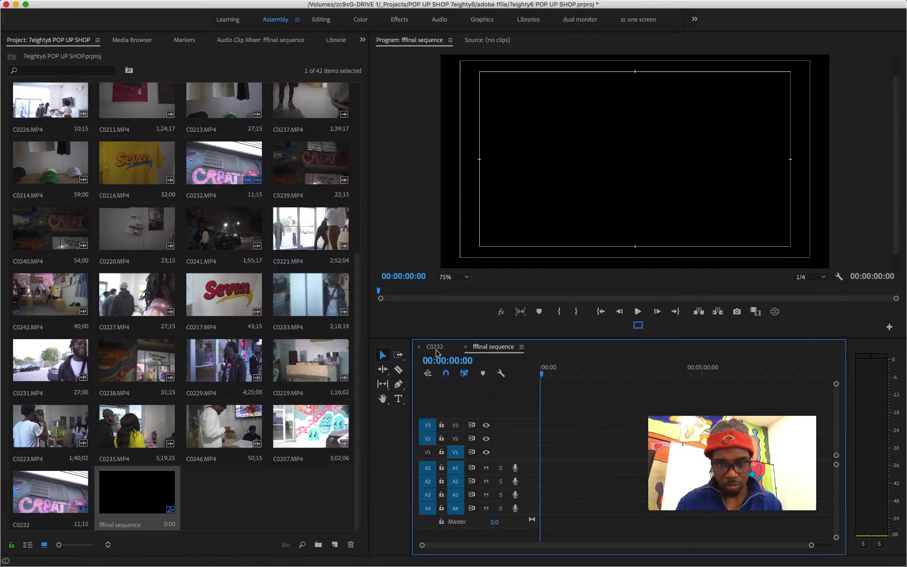
Return to the C0232 sequence and review its clip by playing and scrubbing from the start to 00;00;10;18
left_click(436, 347)
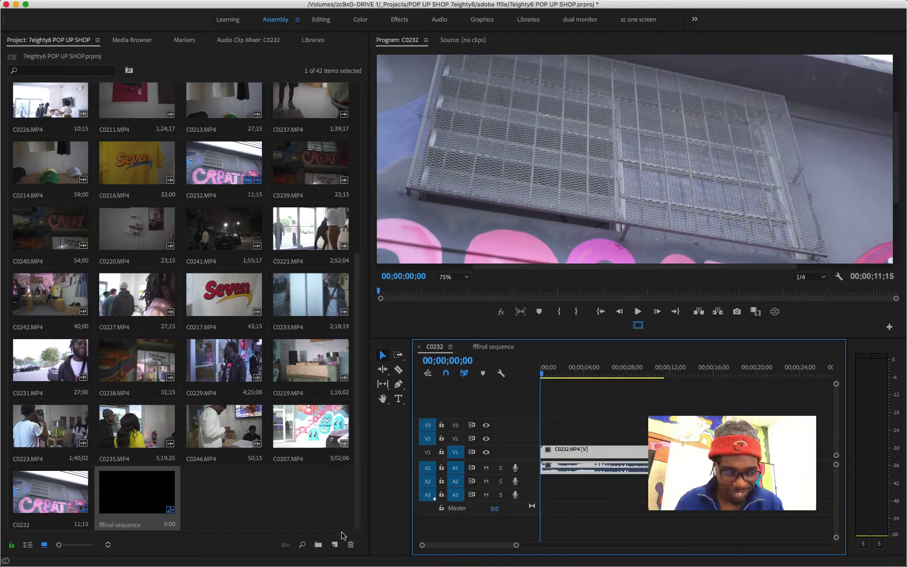
left_click_drag(546, 376, 582, 379)
left_click(574, 375)
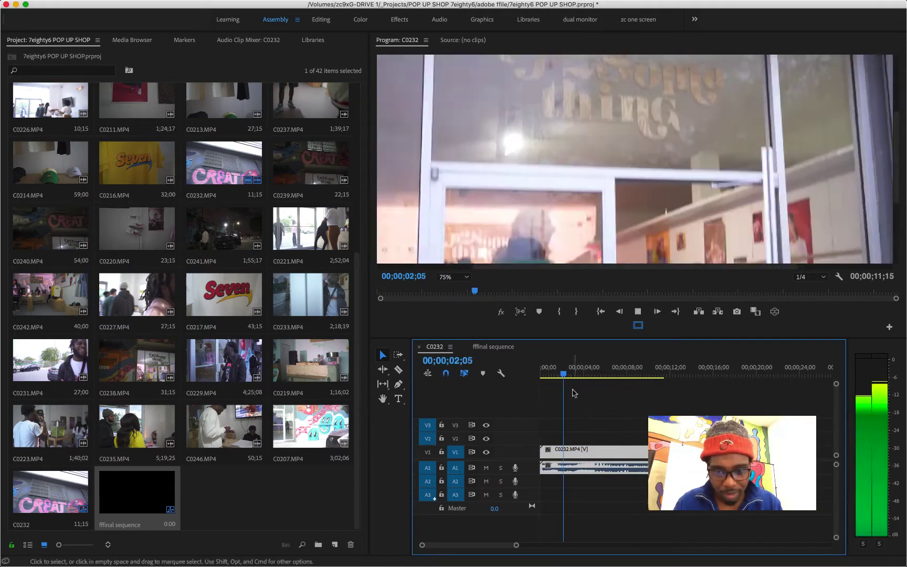
key("space")
left_click_drag(570, 377, 654, 377)
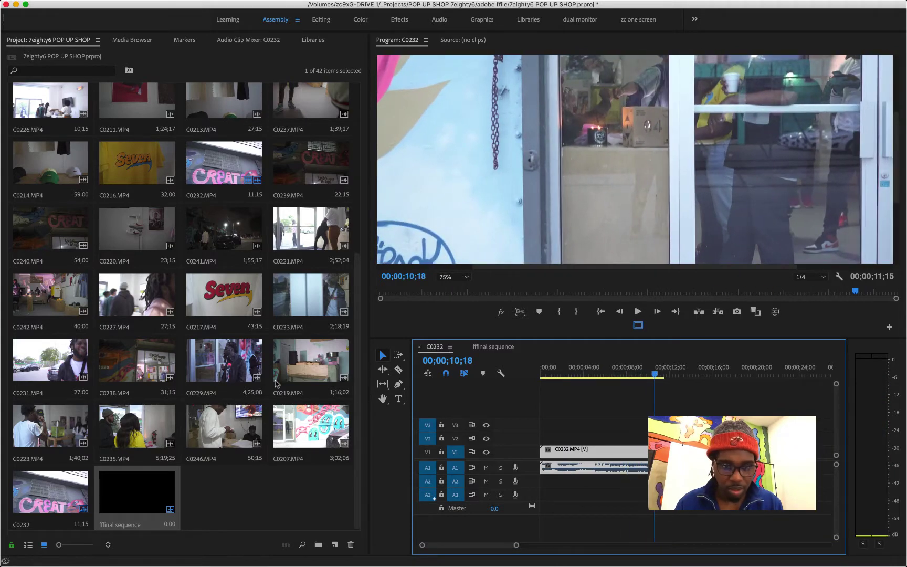
Show the project clips as thumbnails sorted by name
left_click(304, 373)
scroll(252, 326, "up", 3)
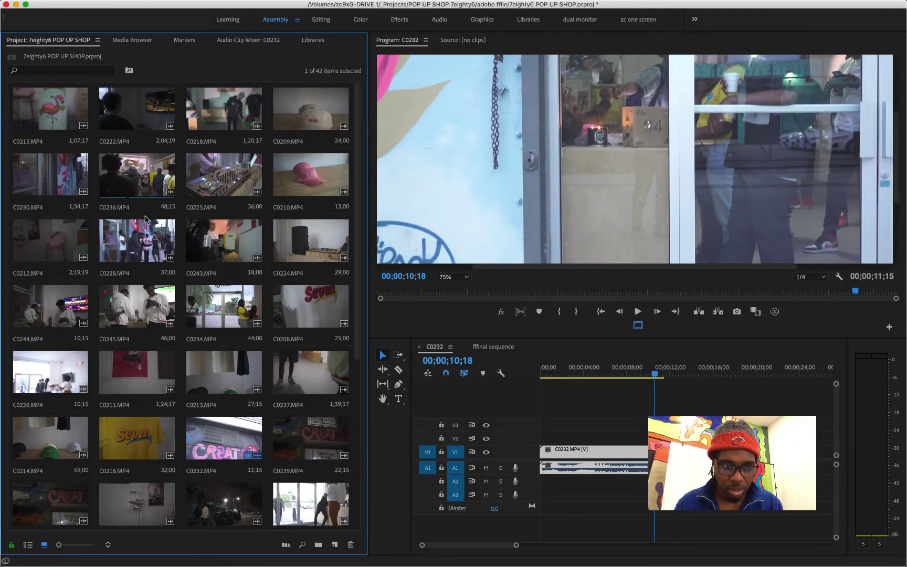
scroll(346, 521, "down", 3)
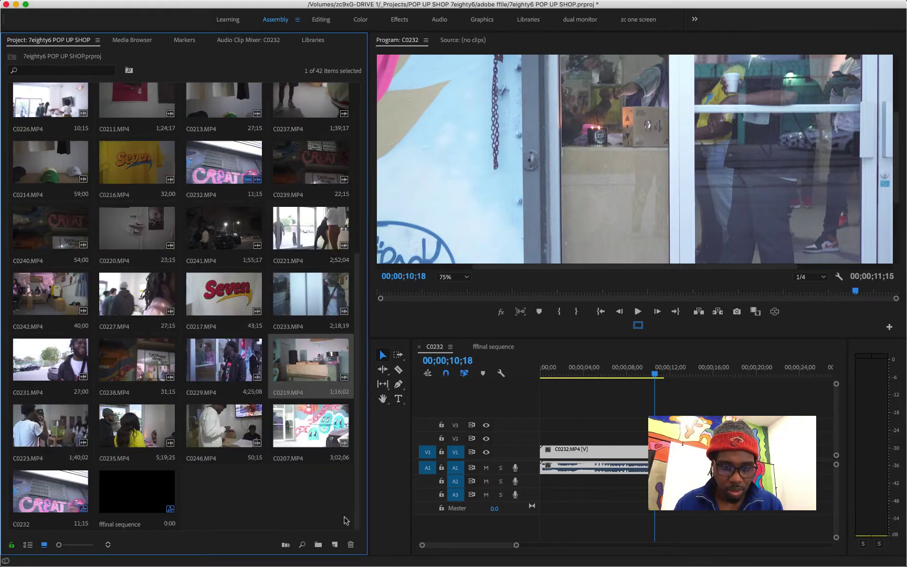
right_click(218, 472)
left_click(129, 488)
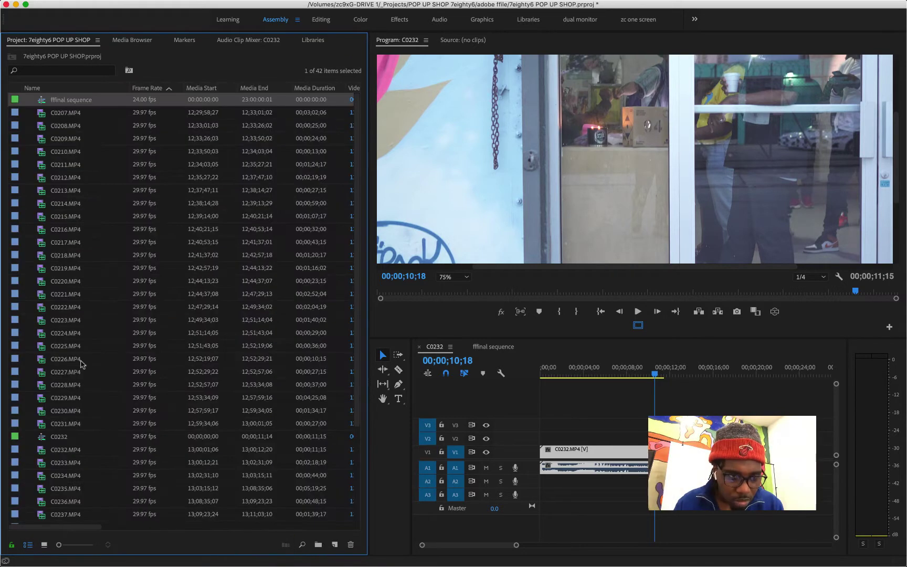
left_click(44, 545)
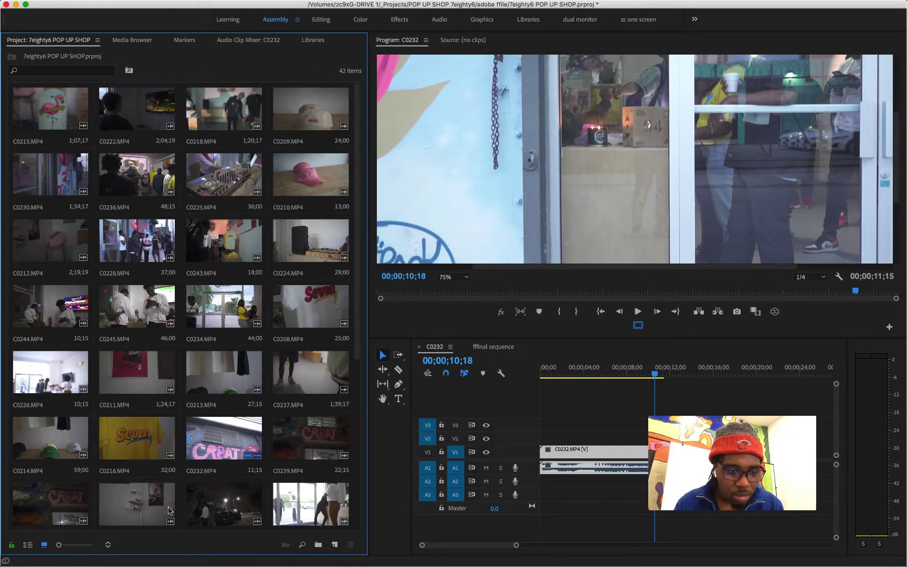
left_click(108, 544)
left_click(143, 213)
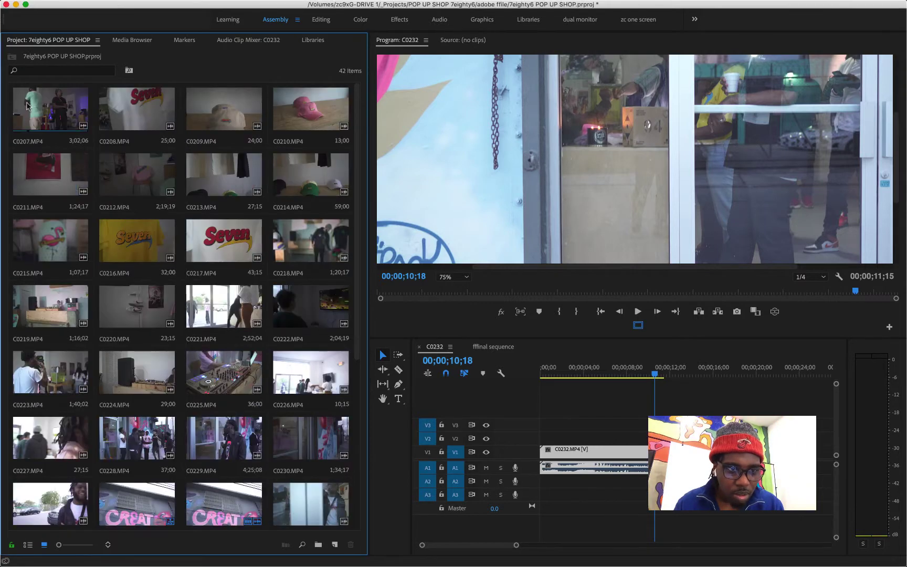
Shorten C0207.MP4 to a 51;08 section and add it on V2 of the C0232 sequence, right after the first clip
left_click(20, 118)
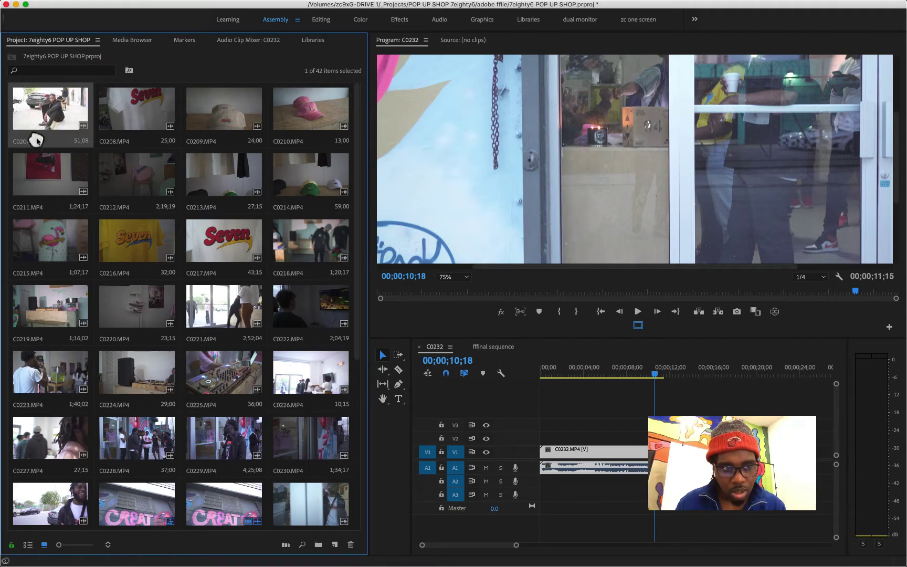
left_click(645, 444)
key("space")
key("space")
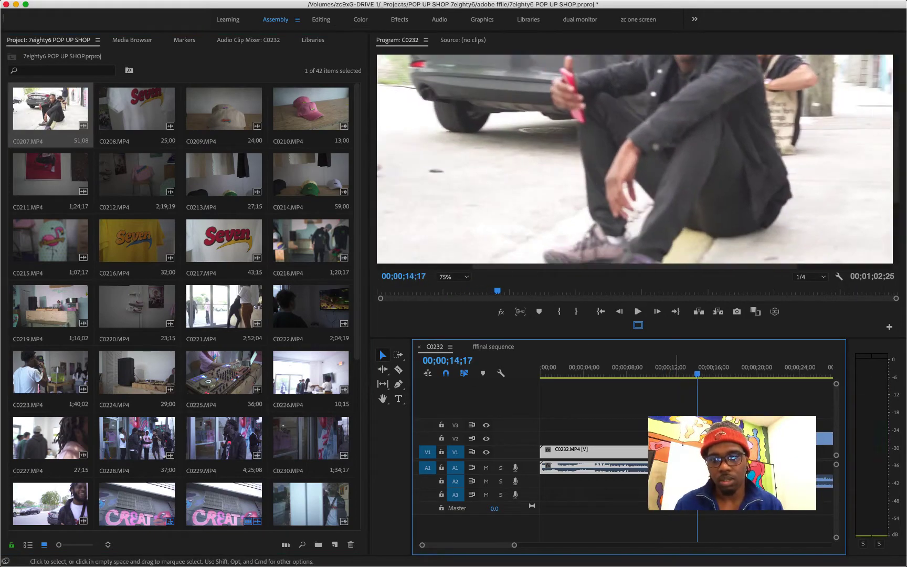
left_click(682, 438)
key("minus")
key("minus")
key("minus")
key("space")
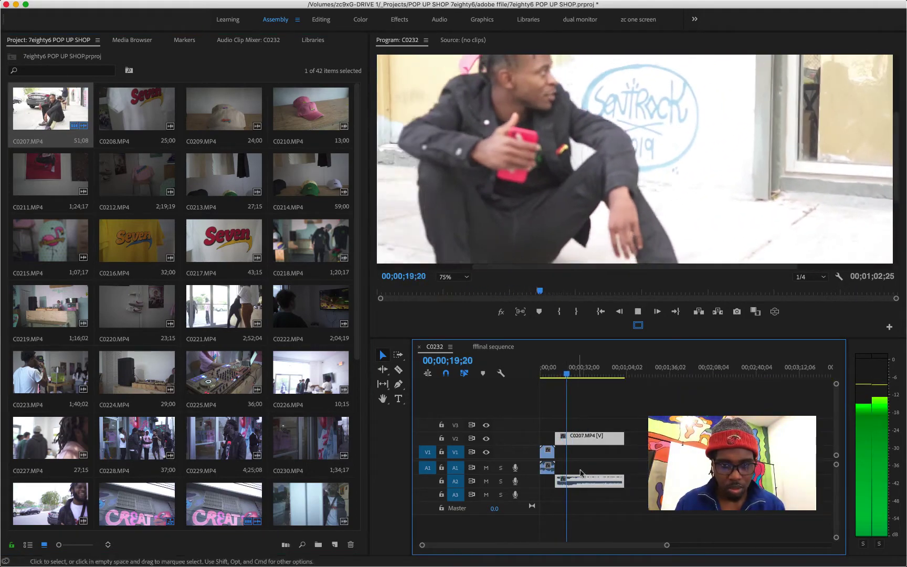
Dock the fffinal sequence timeline in its own area directly above the C0232 timeline
left_click_drag(493, 347, 520, 236)
left_click_drag(520, 187, 519, 328)
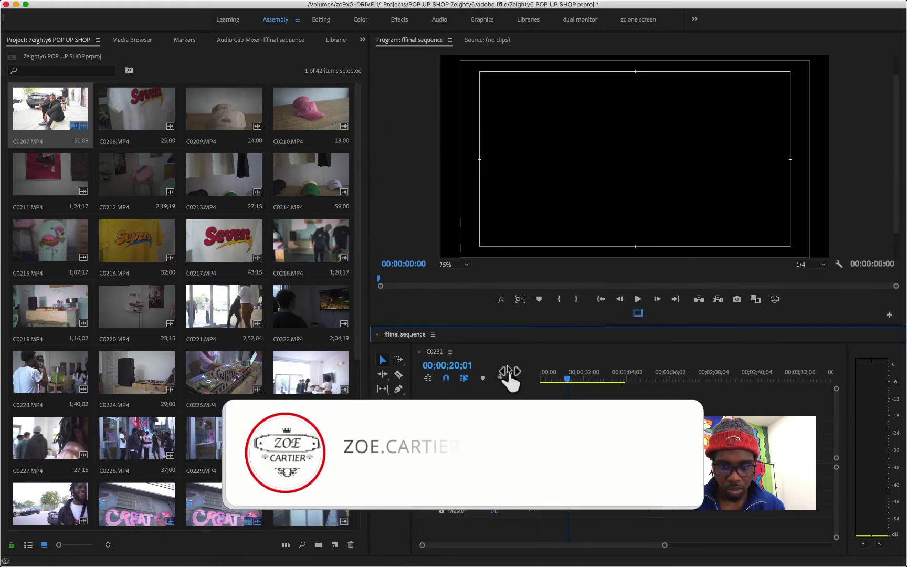
Play the C0232 sequence from the start and review the transition into C0207.MP4
left_click_drag(567, 379, 539, 388)
key("space")
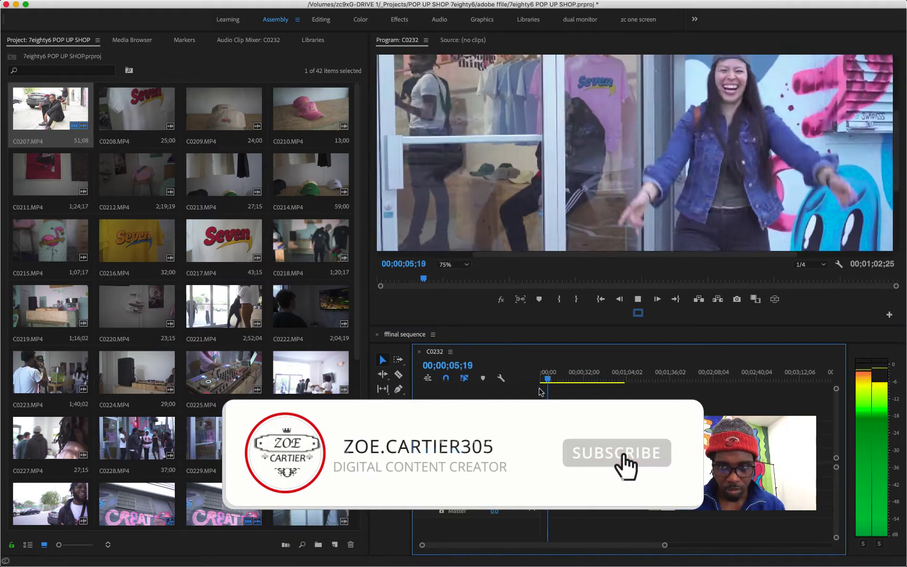
key("equal")
key("equal")
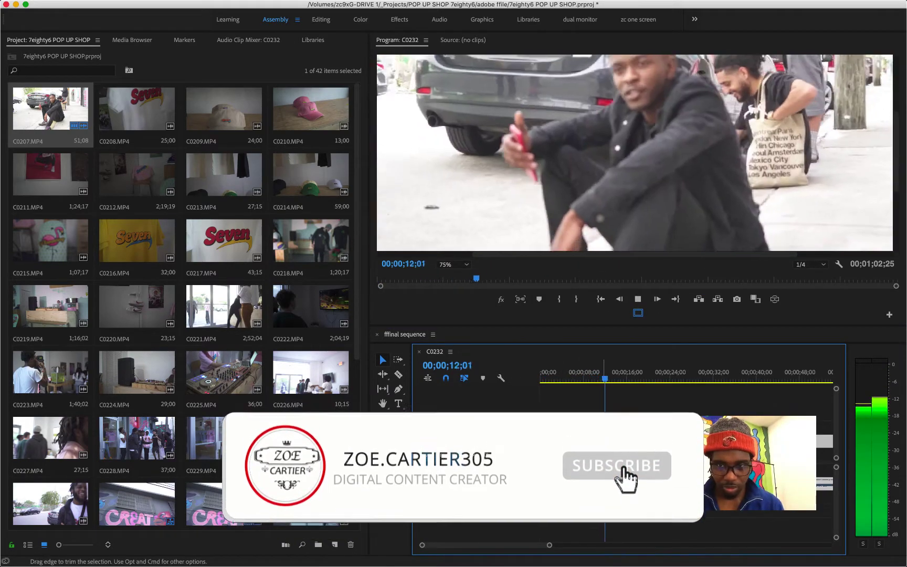
key("space")
left_click_drag(600, 455, 600, 455)
left_click(595, 378)
key("space")
key("space")
Set the Program monitor magnification to 25% and play the sequence on to 00;00;23;02
left_click(445, 266)
left_click(449, 256)
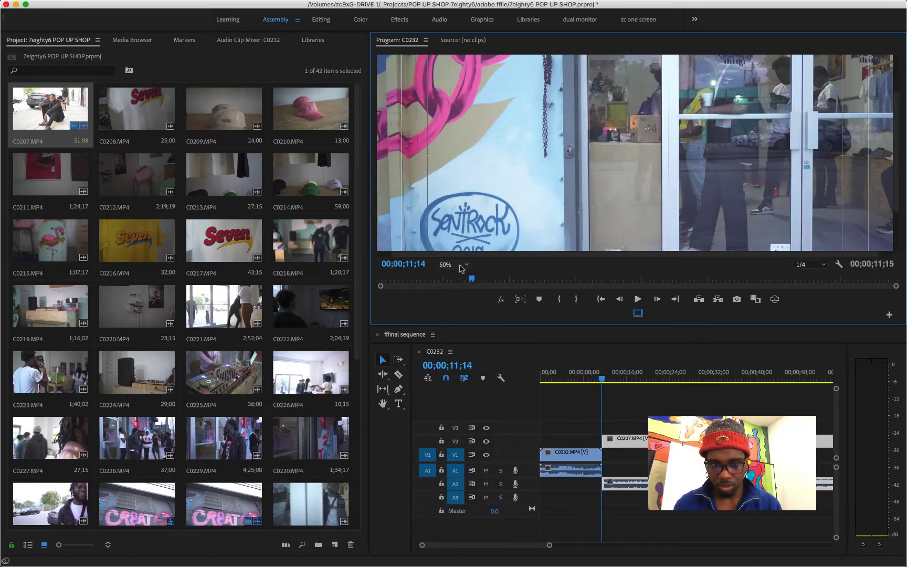
left_click(453, 265)
left_click(455, 255)
left_click(586, 378)
key("space")
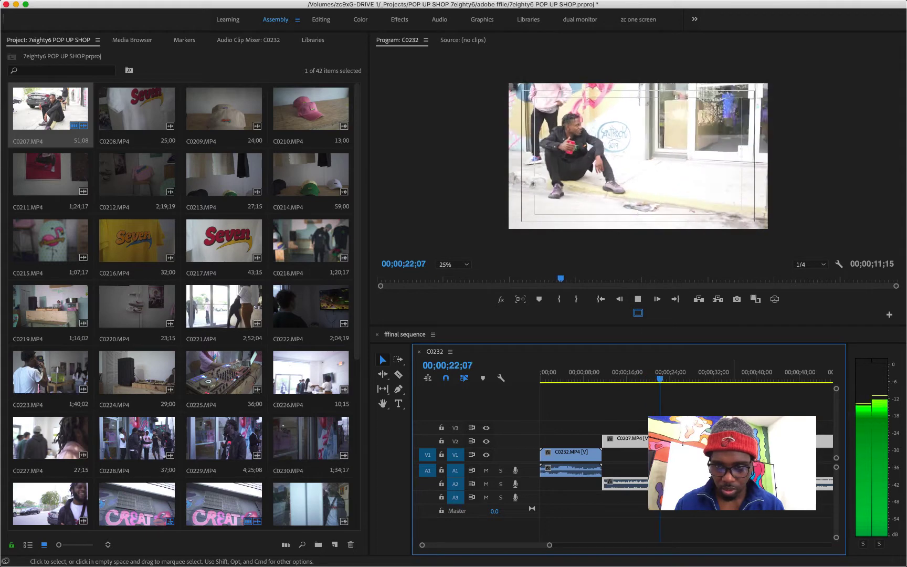
key("space")
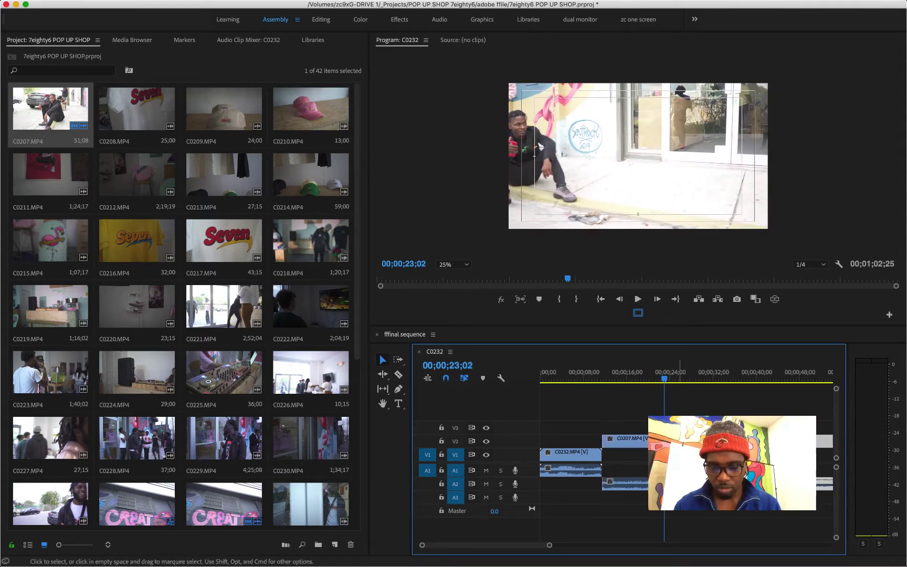
Cut about 10 seconds ending at 00;00;32;23 out of C0207.MP4 on V2, close the gap and check the join
scroll(638, 447, "right", 3)
left_click(622, 447)
left_click_drag(581, 381, 635, 379)
key("c")
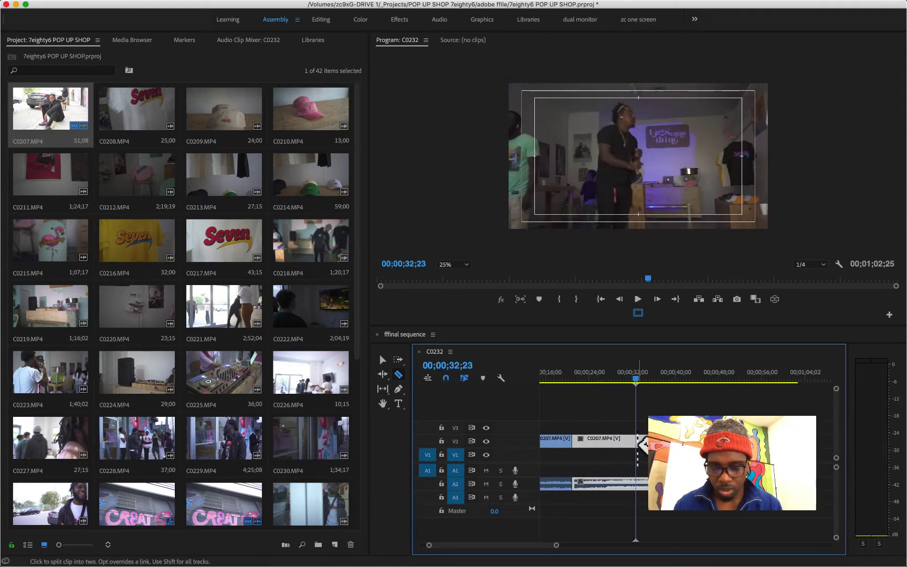
left_click_drag(635, 443, 580, 441)
key("v")
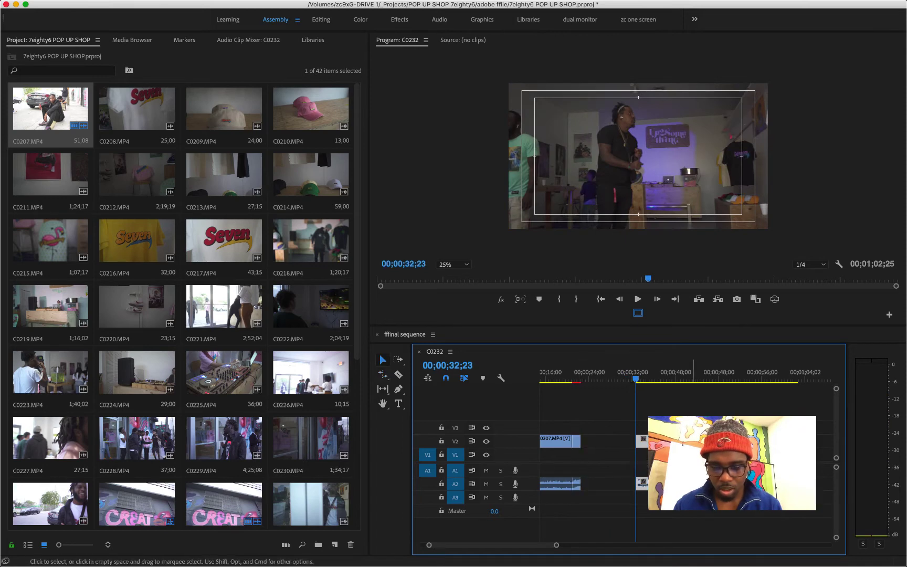
left_click_drag(662, 442, 608, 442)
left_click(560, 380)
key("space")
key("space")
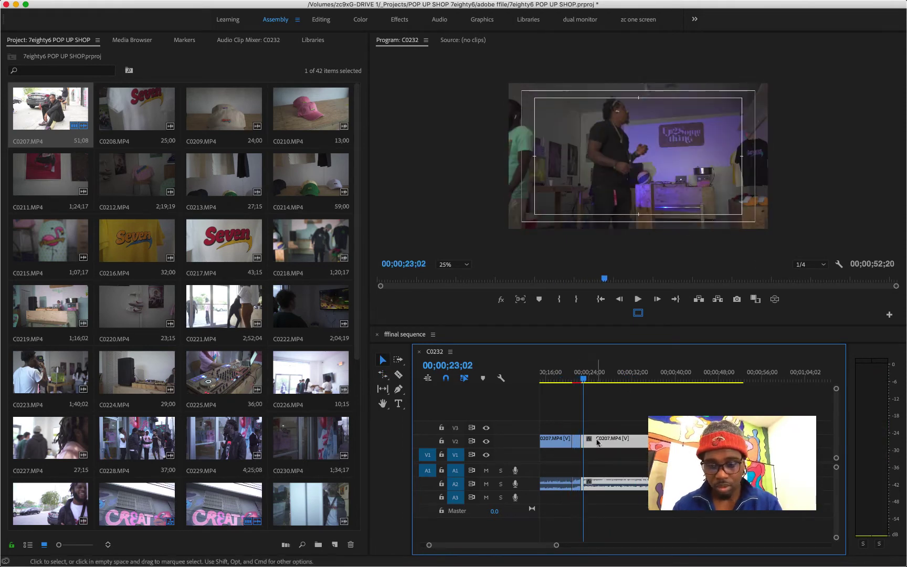
Set the C0232 sequence's timebase to 23.976 frames/second
key("=")
left_click(201, 5)
left_click(315, 17)
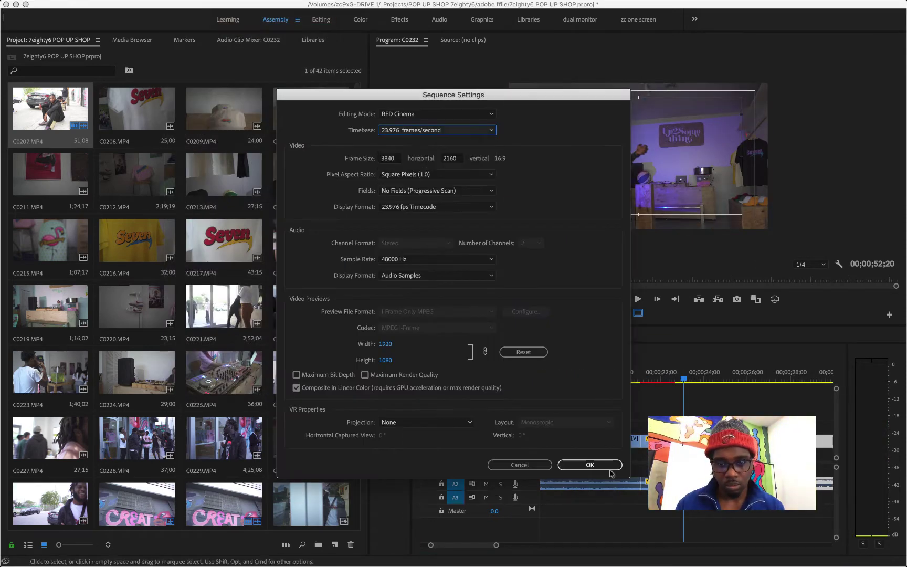
left_click(583, 464)
Play the C0232 sequence from the start and place the playhead at 00:00:08:00
key("-")
key("-")
key("-")
key("-")
left_click_drag(579, 379, 521, 380)
key("space")
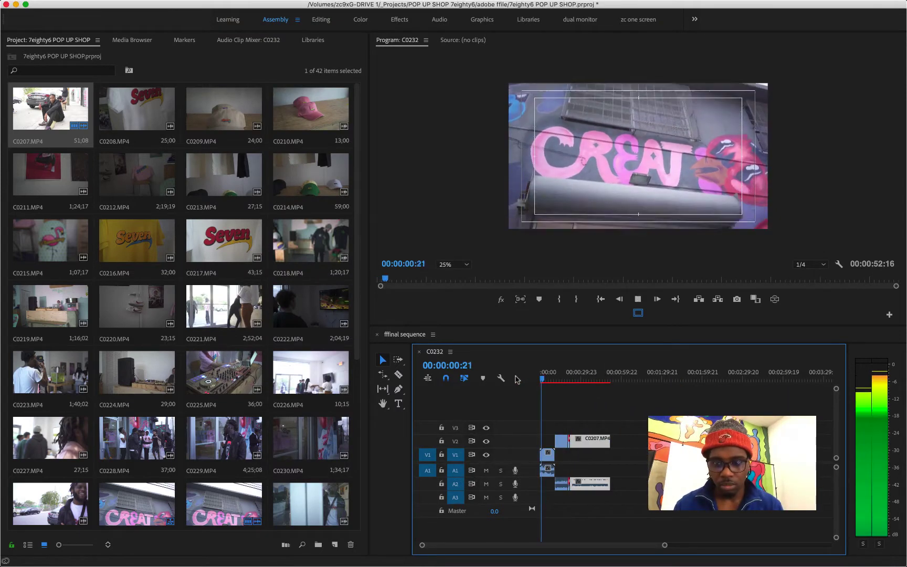
key("space")
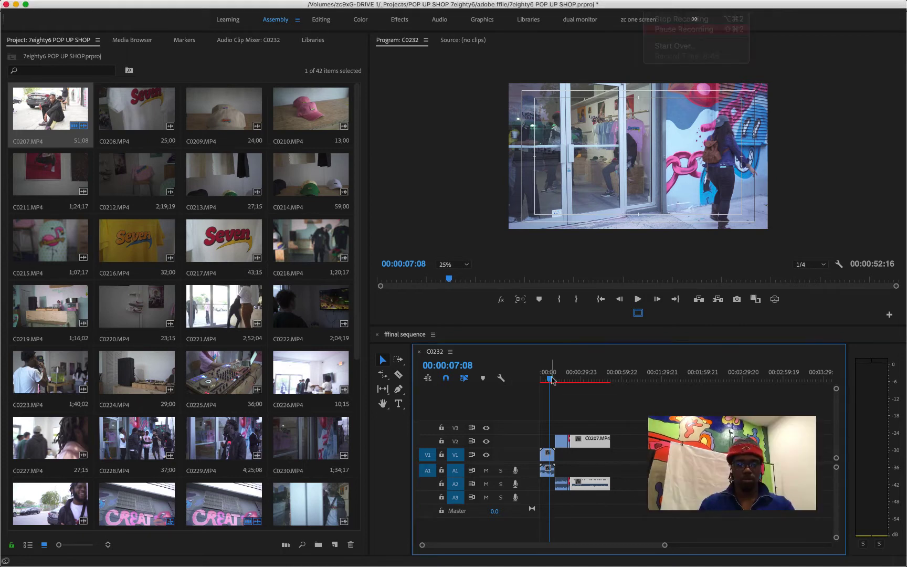
left_click(551, 380)
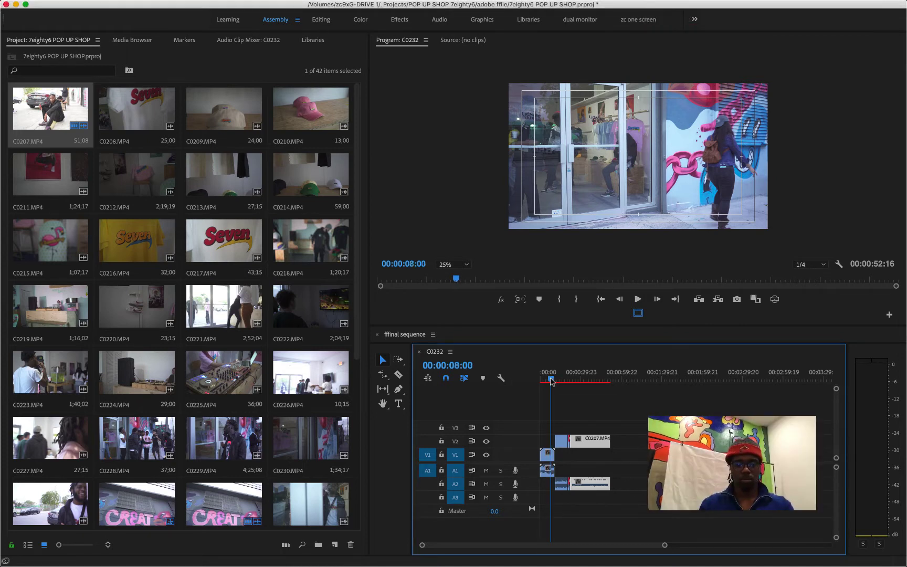
left_click(638, 298)
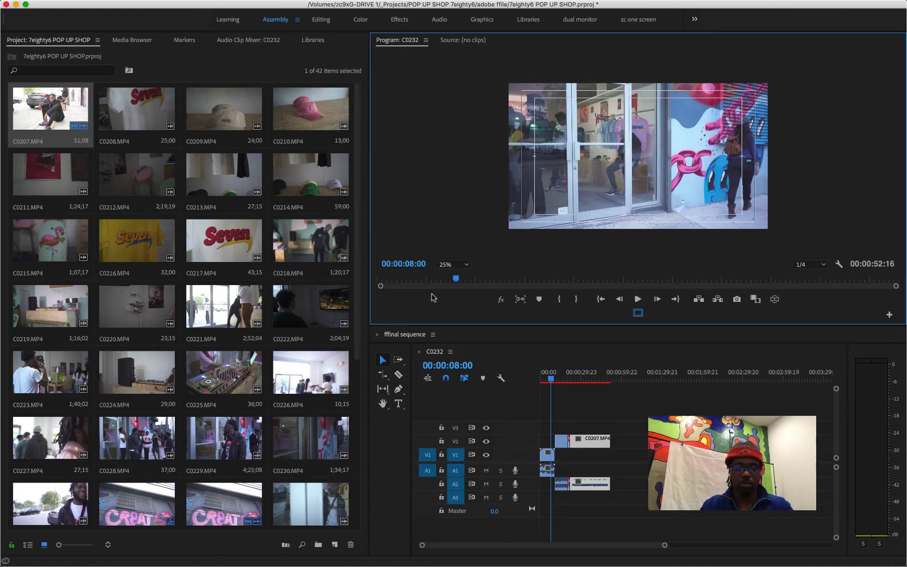
Play the sequence up to 00:00:27:22 and place C0208.MP4 on V3 at that point
left_click(650, 7)
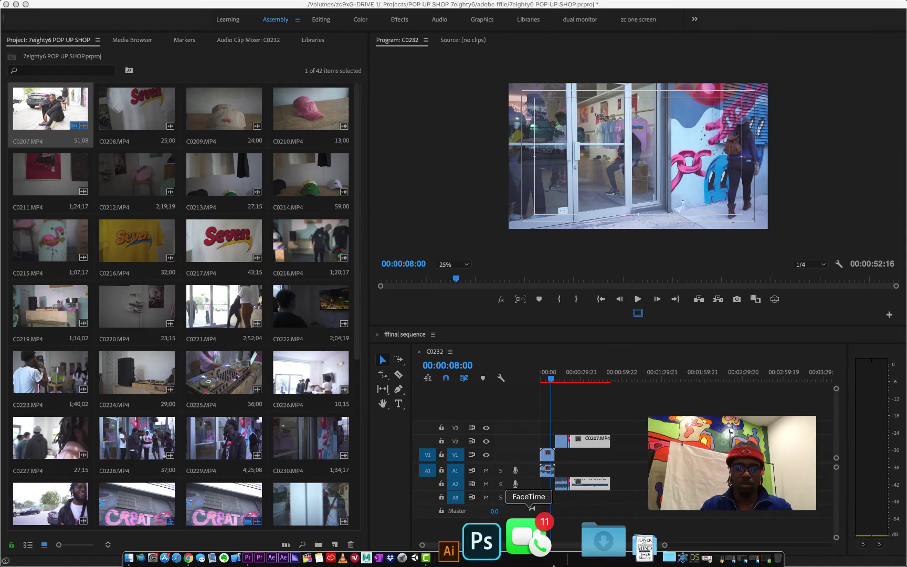
left_click(548, 381)
key("space")
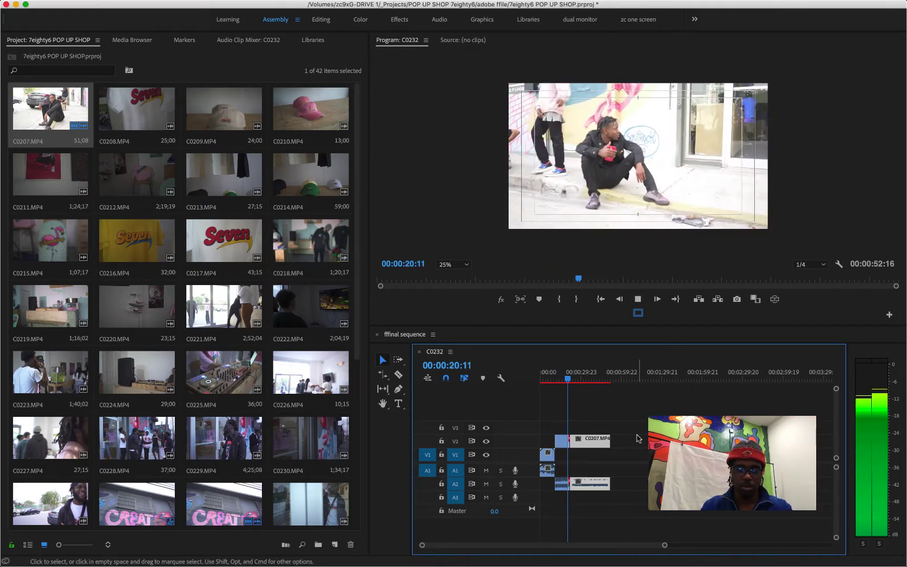
key("space")
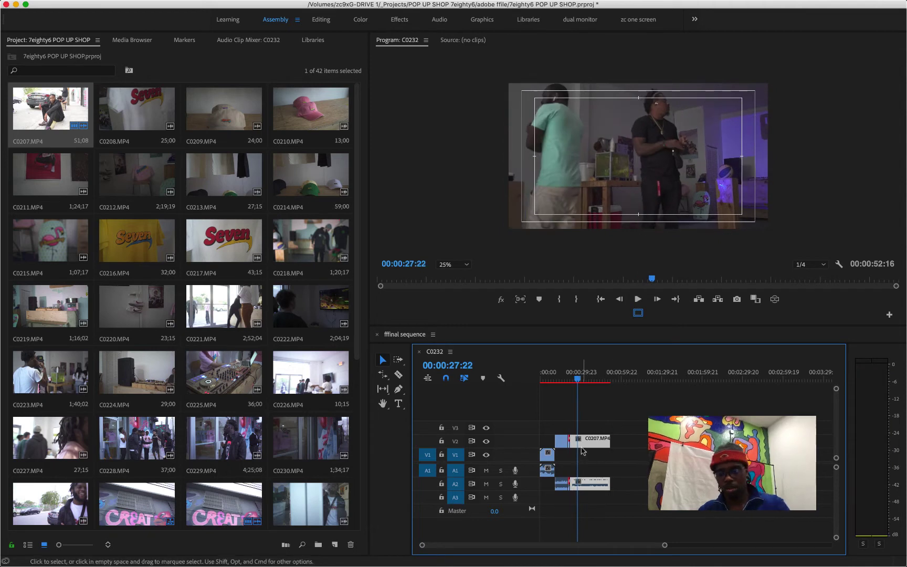
key("=")
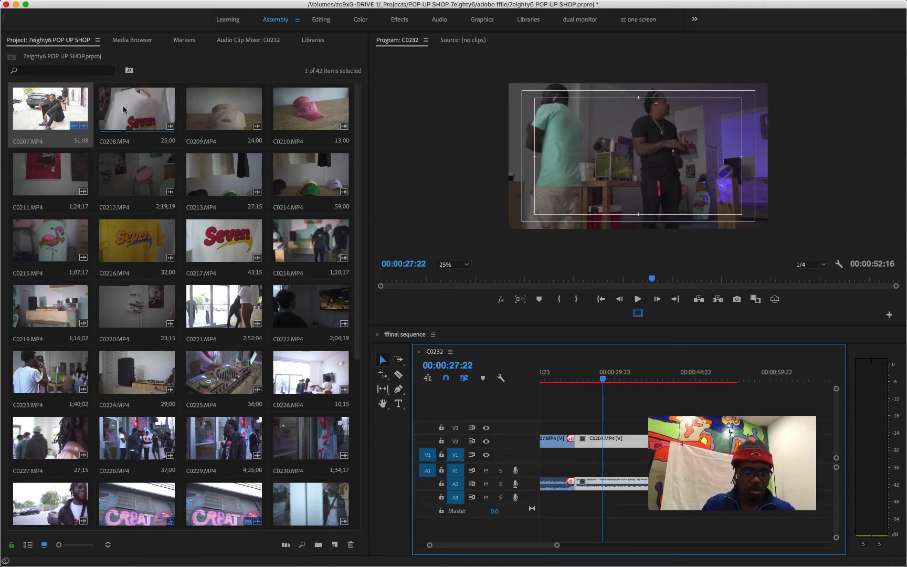
left_click(160, 116)
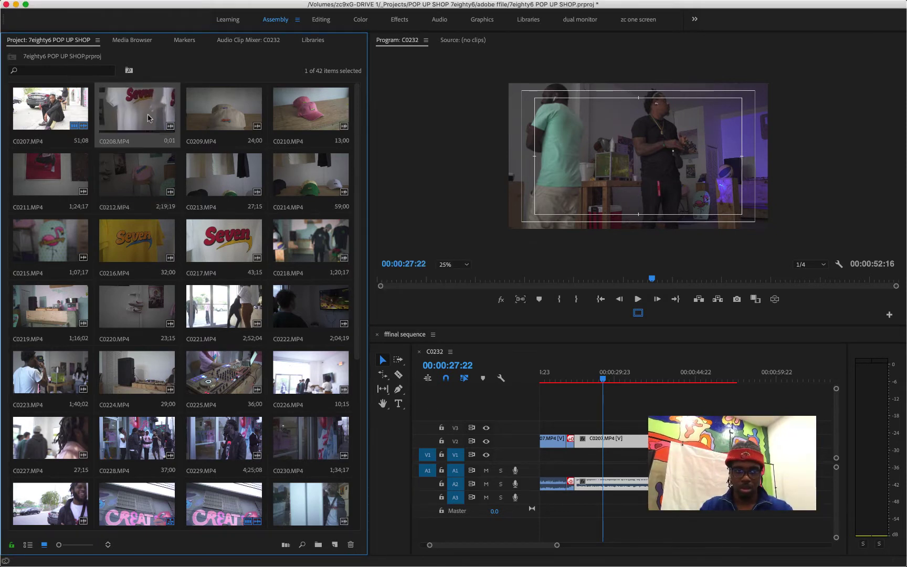
left_click_drag(151, 119, 609, 426)
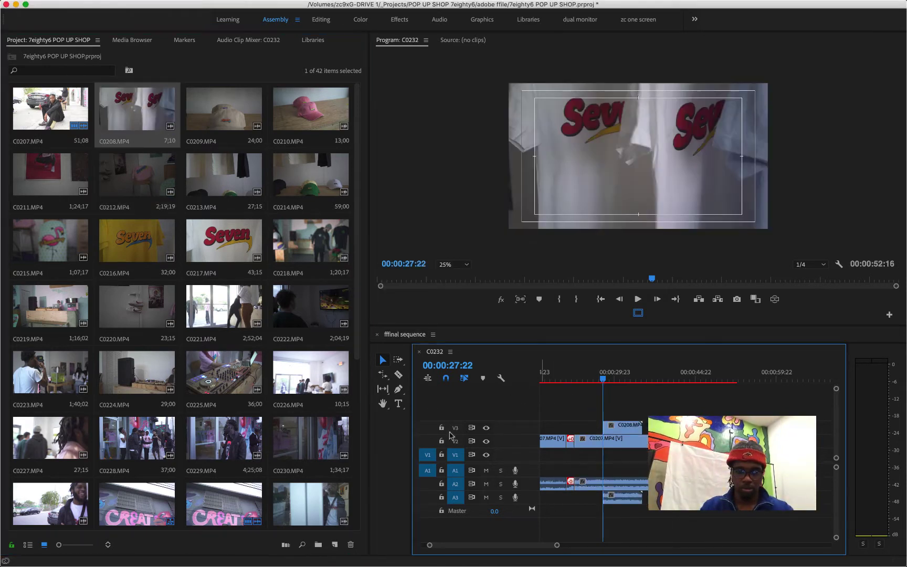
Add three video tracks after Video 3 and one standard audio track after Audio 3
right_click(514, 436)
left_click(547, 496)
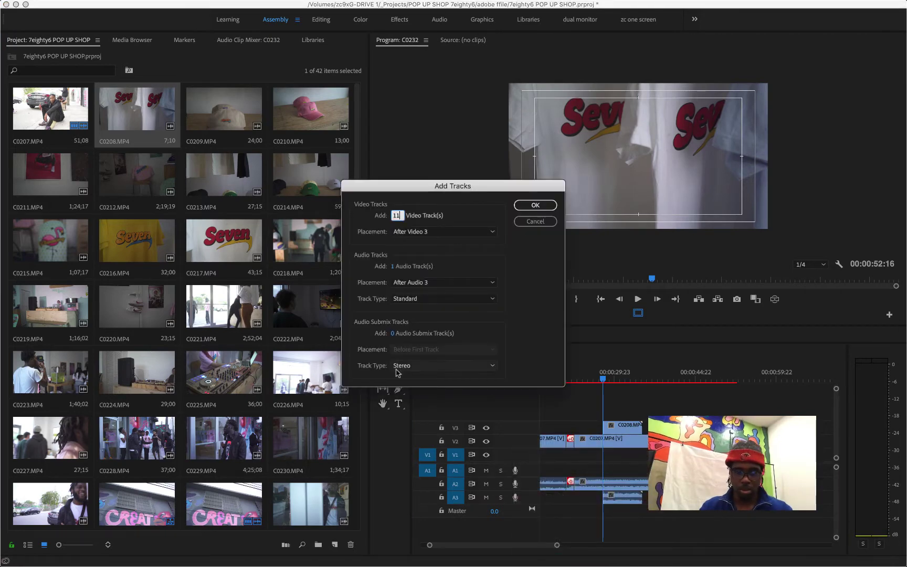
type("3")
key("Return")
Move C0208.MP4 on V3 earlier to start at about 00:00:25:05 and play through it to 00:00:28:11
left_click(550, 379)
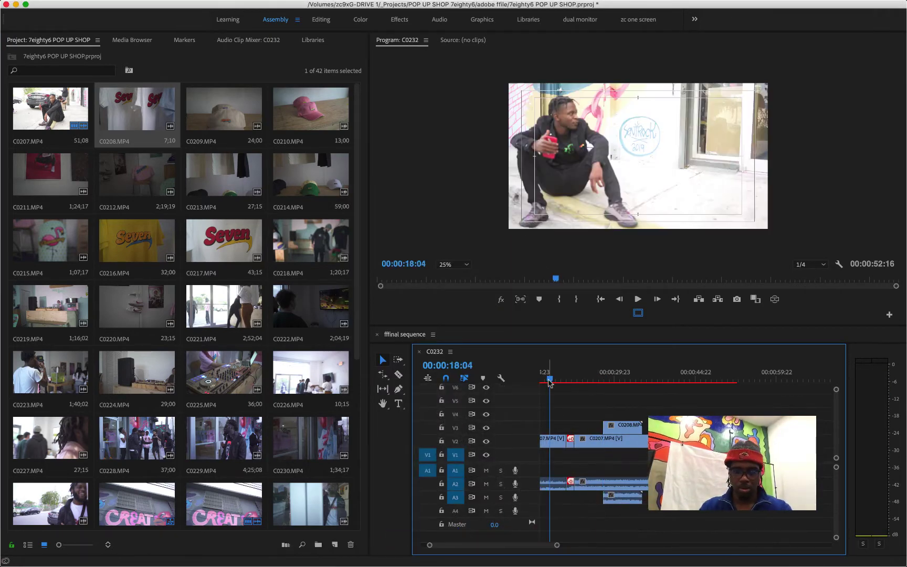
scroll(550, 383, "left", 3)
key("space")
left_click_drag(705, 427, 691, 427)
key("space")
key("space")
key("space")
key("space")
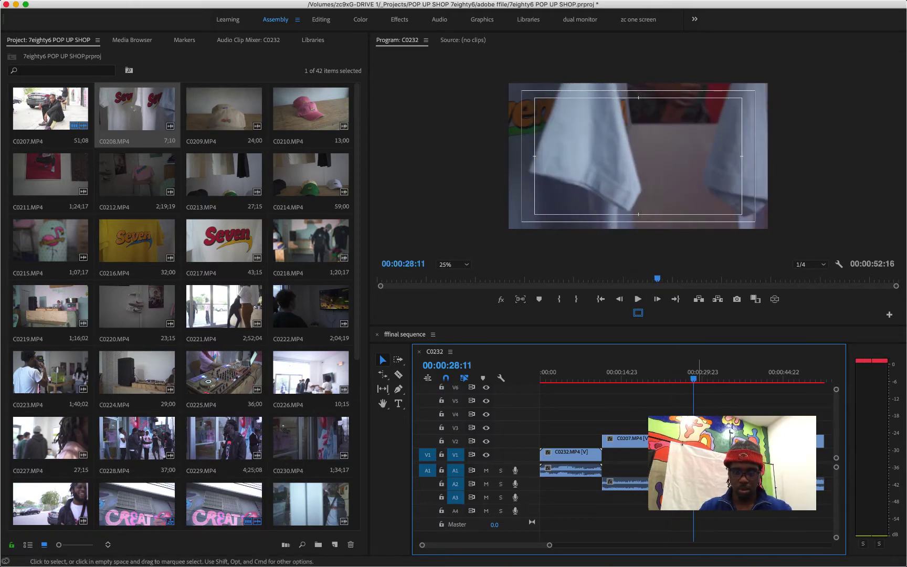
Cut C0208.MP4 on V3 at 00:00:28:11, speed up the part after the cut with Rate Stretch and check it
key("c")
key("v")
key("r")
key("space")
key("space")
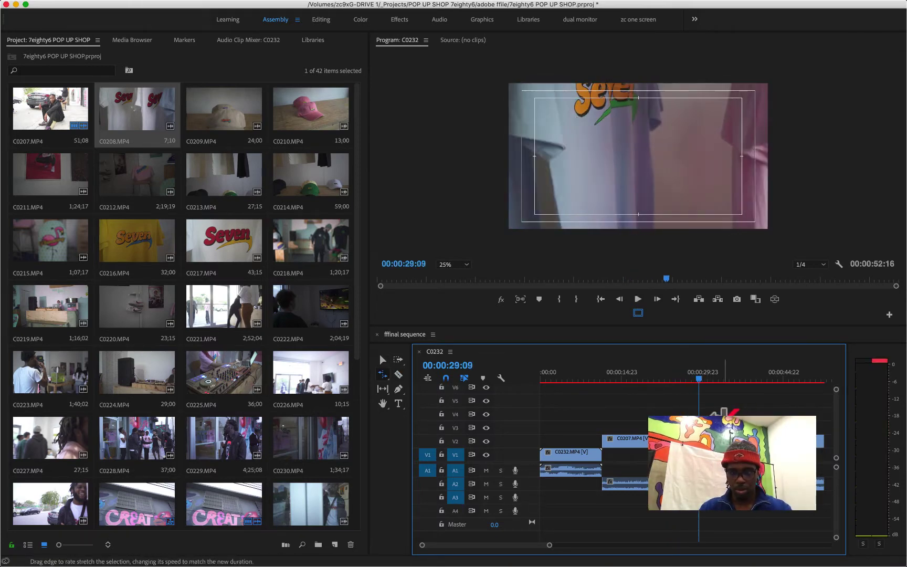
Cut C0207.MP4 on V2 at 00:00:30:06 and 00:00:31:07 and move the segment between the cuts up to V3
left_click(706, 442)
key("Left")
key("Left")
key("Left")
key("Left")
key("Left")
key("Left")
key("Left")
key("Left")
key("Left")
key("Left")
key("Left")
key("Left")
key("Left")
key("Left")
key("Left")
key("Left")
key("Left")
key("Left")
key("Left")
key("Left")
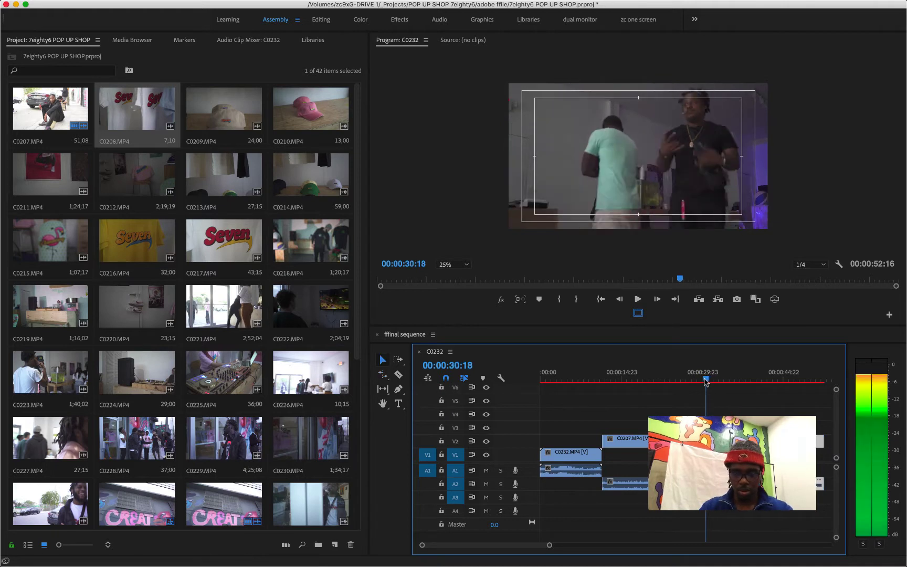
key("=")
key("c")
key("space")
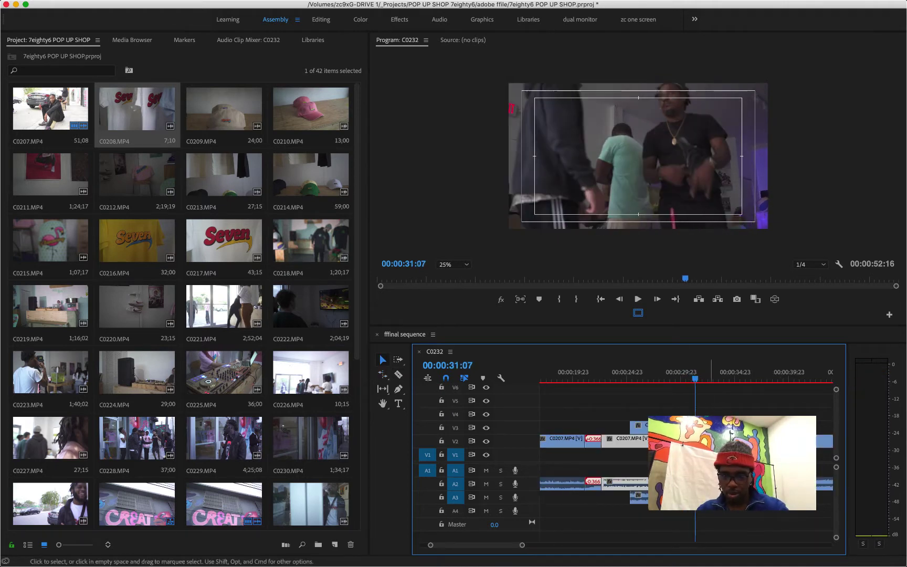
key("r")
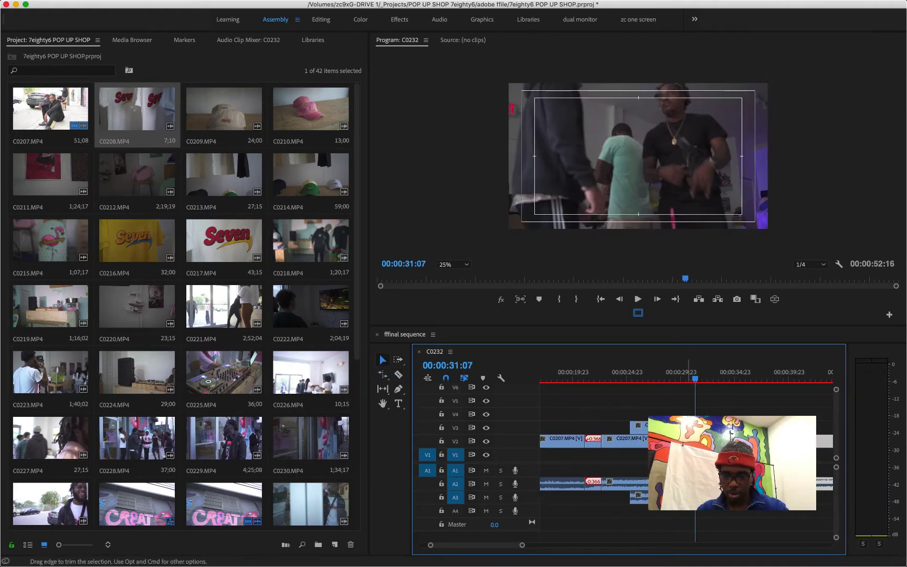
key("equal")
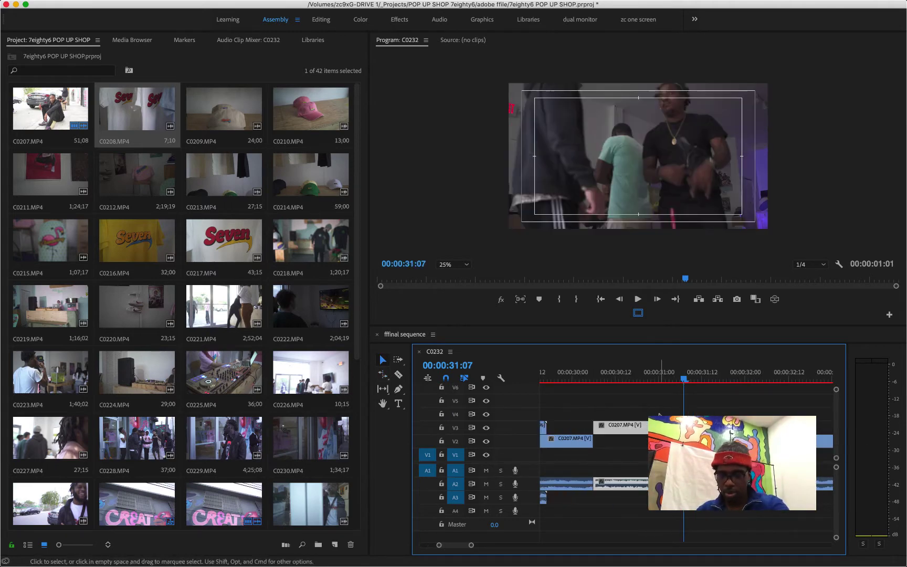
Unlink the short C0207.MP4 segment on V3 from its audio and slow it to 75.76% with Rate Stretch
key("equal")
right_click(672, 428)
left_click(705, 236)
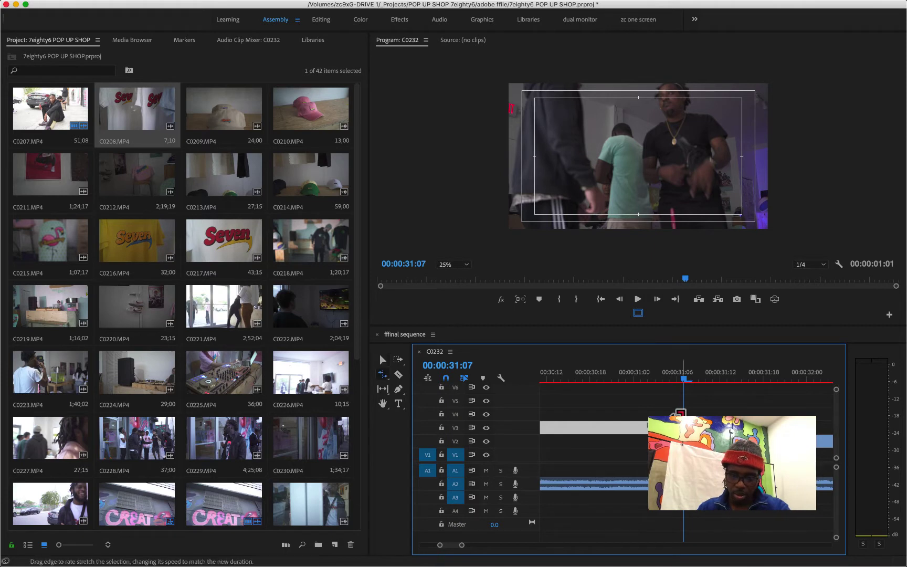
left_click_drag(681, 416, 824, 411)
key("v")
key("minus")
key("minus")
left_click(634, 373)
key("space")
Move the remaining C0207.MP4 clip on V4 earlier to start at about 00:00:31:06 and play the transition
scroll(754, 415, "right", 3)
left_click_drag(754, 414, 600, 415)
left_click(581, 373)
key("space")
key("space")
left_click(613, 409)
left_click(558, 378)
key("space")
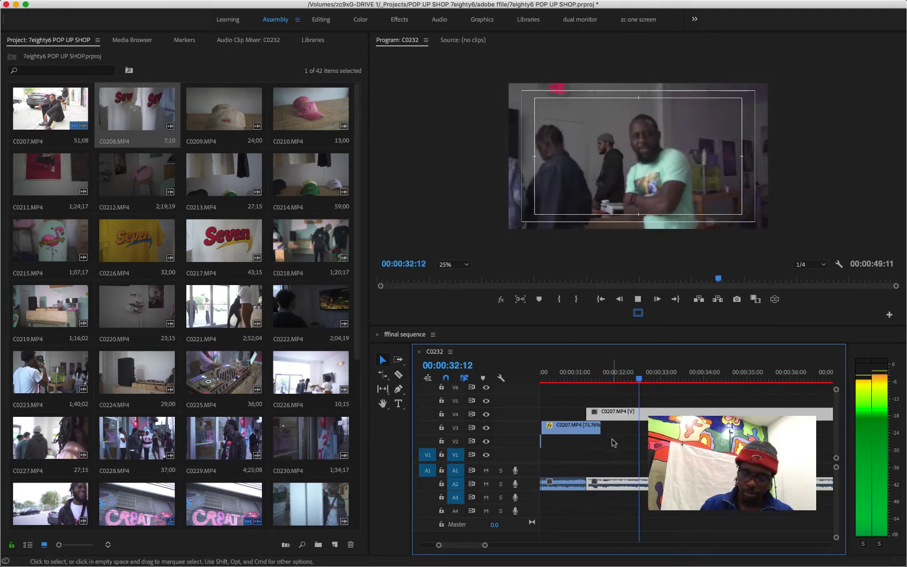
key("space")
Return to the start of the C0232 sequence and review C0232.MP4 for a better end point
scroll(635, 437, "right", 2)
scroll(640, 439, "down", 5)
key("shift+Up")
key("shift+Up")
key("shift+Up")
key("shift+Up")
key("shift+Up")
key("shift+Up")
key("shift+Up")
key("shift+Up")
key("shift+Up")
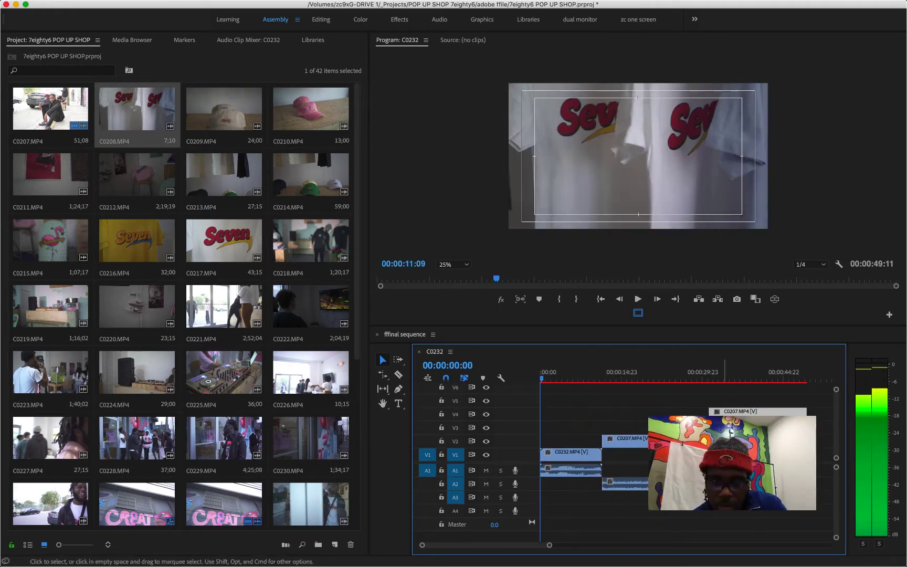
key("space")
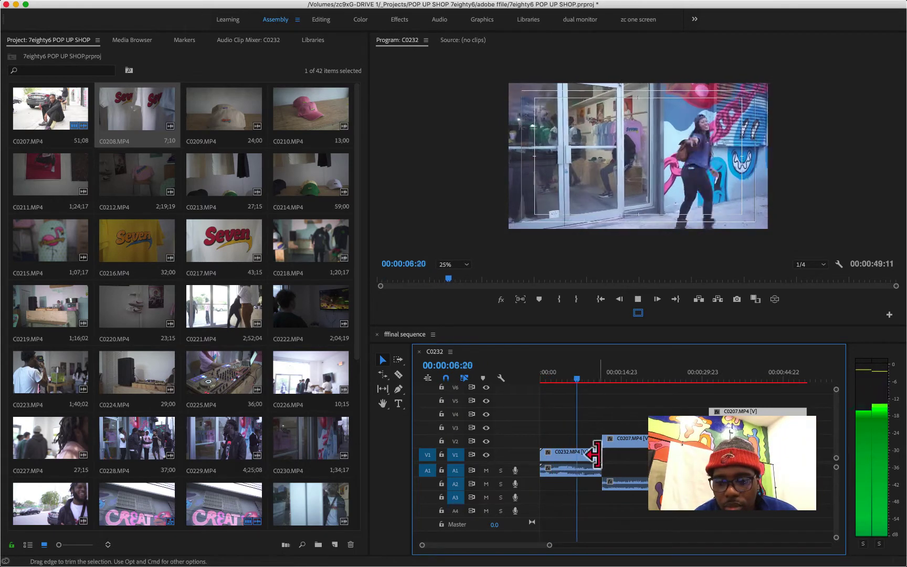
key("space")
Cut about three seconds off the end of C0232.MP4 on V1 and shift all following clips to close the gap
key("c")
left_click(596, 379)
mouse_move(596, 379)
left_mouse_down()
mouse_move(573, 379)
mouse_move(581, 379)
left_mouse_up()
key("equal")
key("equal")
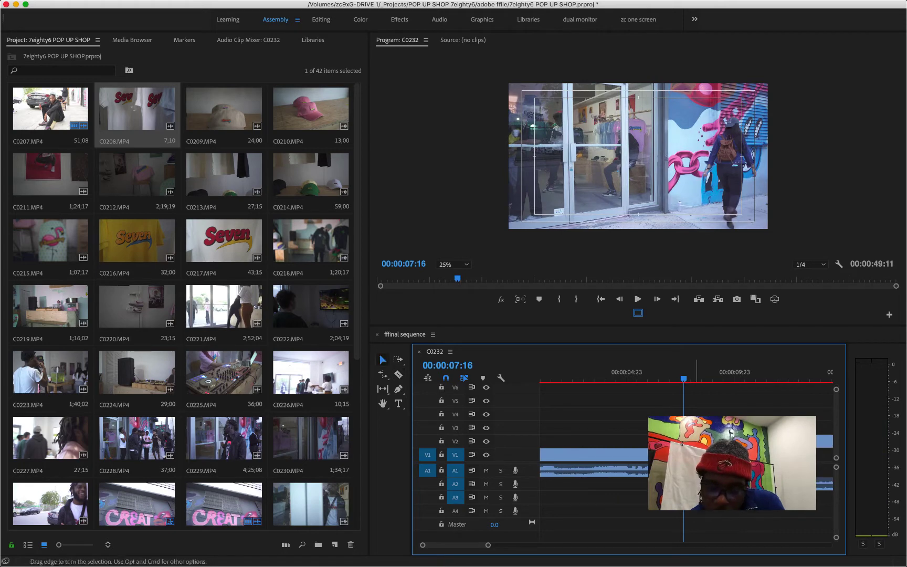
left_click(382, 359)
scroll(683, 446, "right", 3)
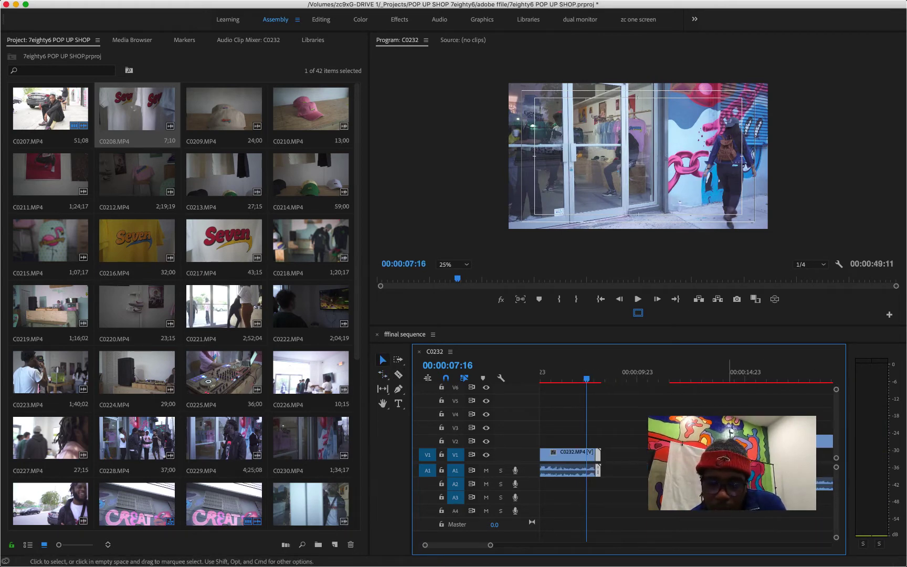
key("minus")
key("minus")
Play the tightened sequence on to 00:00:21:14 to check the cuts between clips
key("space")
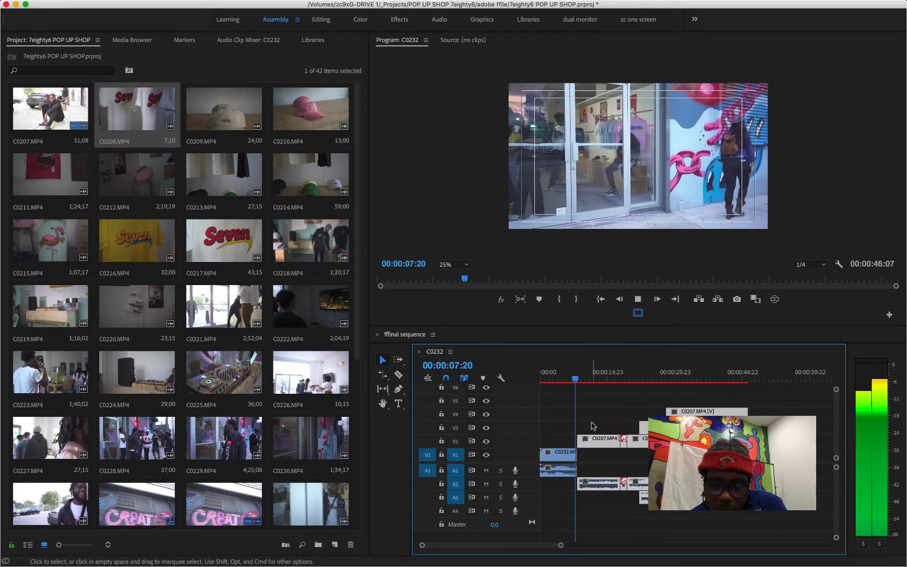
key("equal")
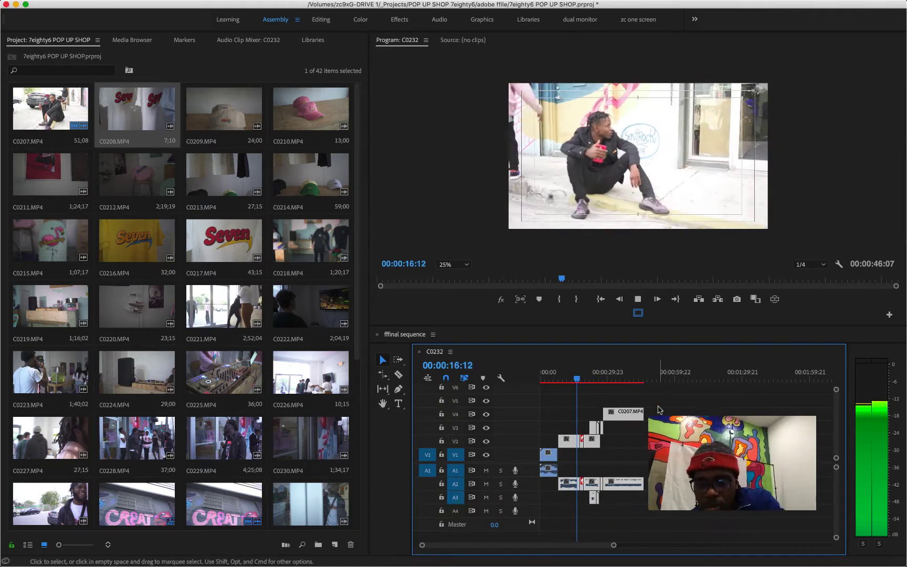
key("space")
key("minus")
key("minus")
key("minus")
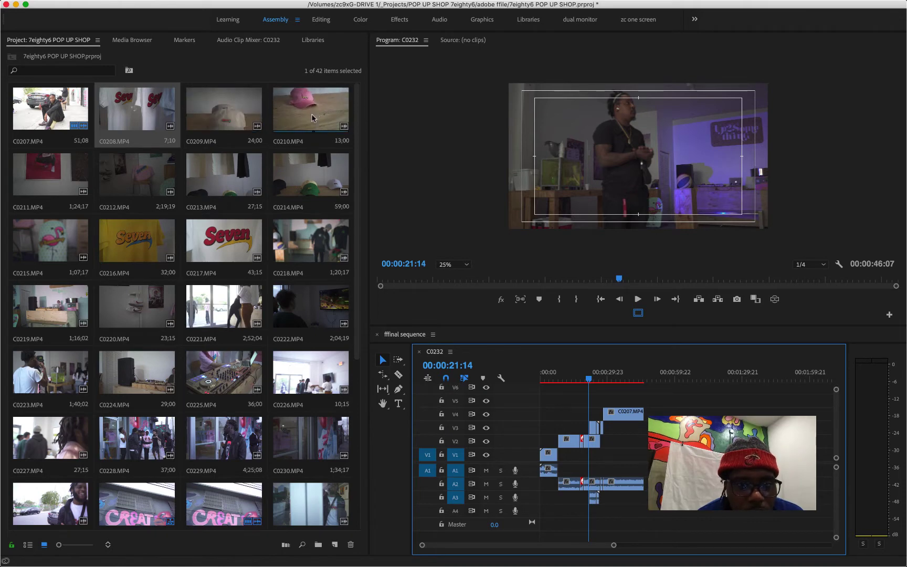
Cut C0208.MP4 on V3 at 00:00:25:22, remove the part after the cut and play through the join
left_click_drag(587, 381, 601, 383)
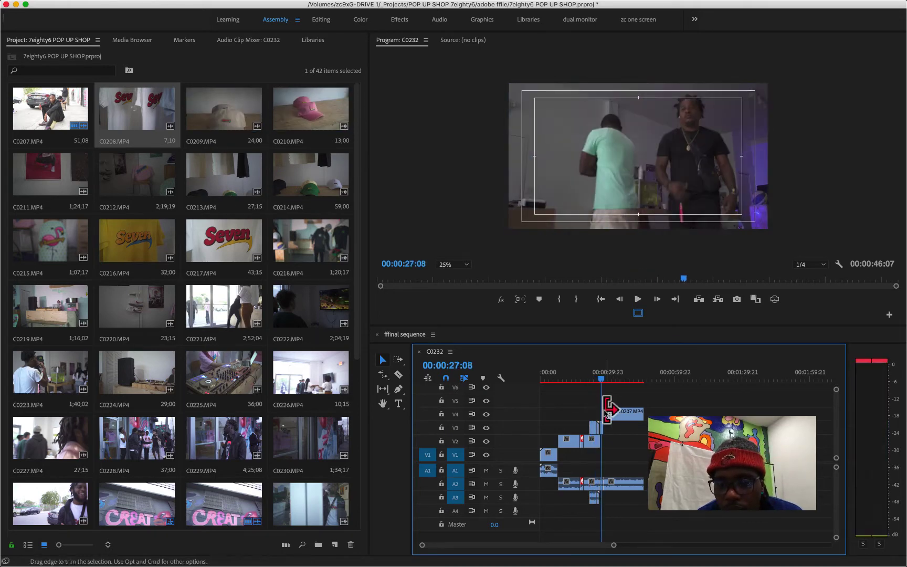
key("equal")
left_click(633, 378)
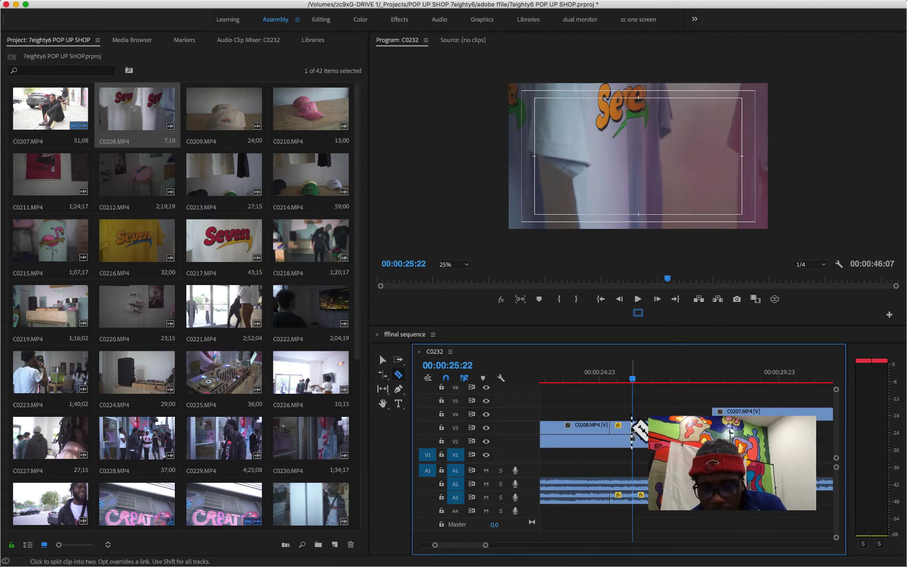
key("Up")
key("space")
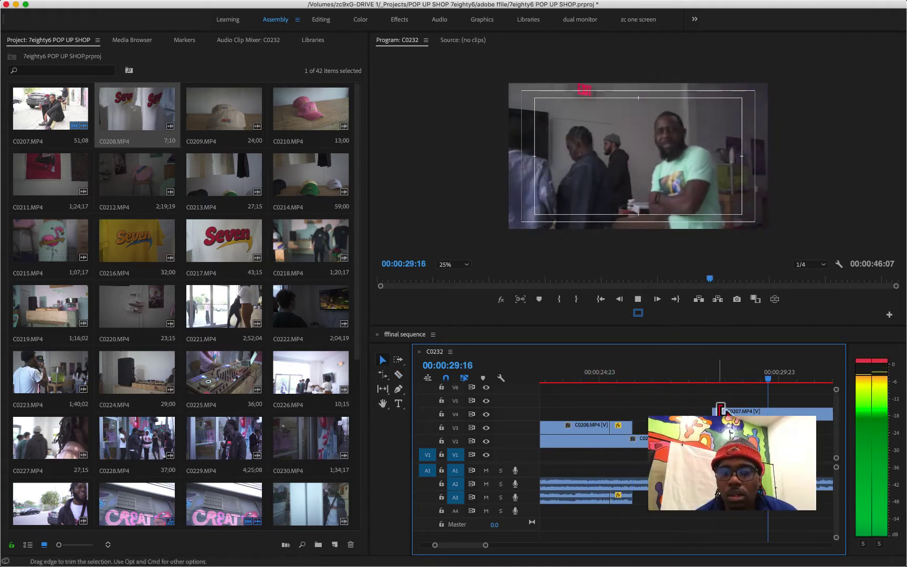
key("space")
Cut C0207.MP4 on V4 at 00:00:31:03 and delete the portion after the cut
key("minus")
key("minus")
key("minus")
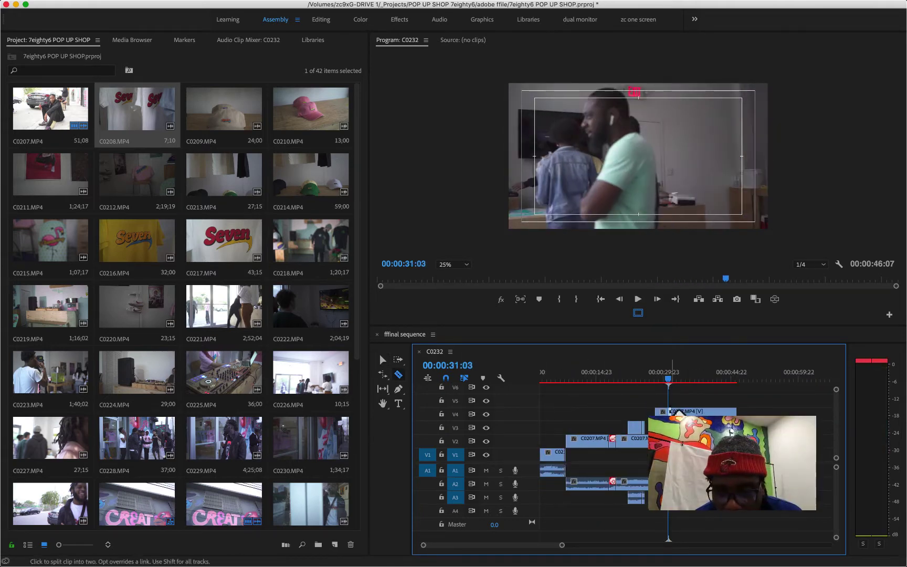
left_click(670, 411)
key("v")
left_click_drag(668, 378, 742, 378)
left_click(718, 413)
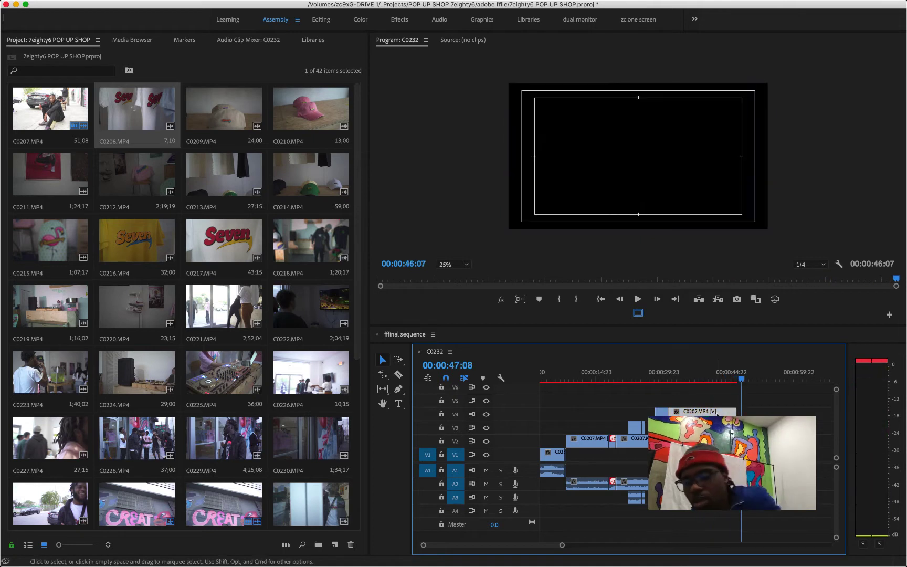
key("Delete")
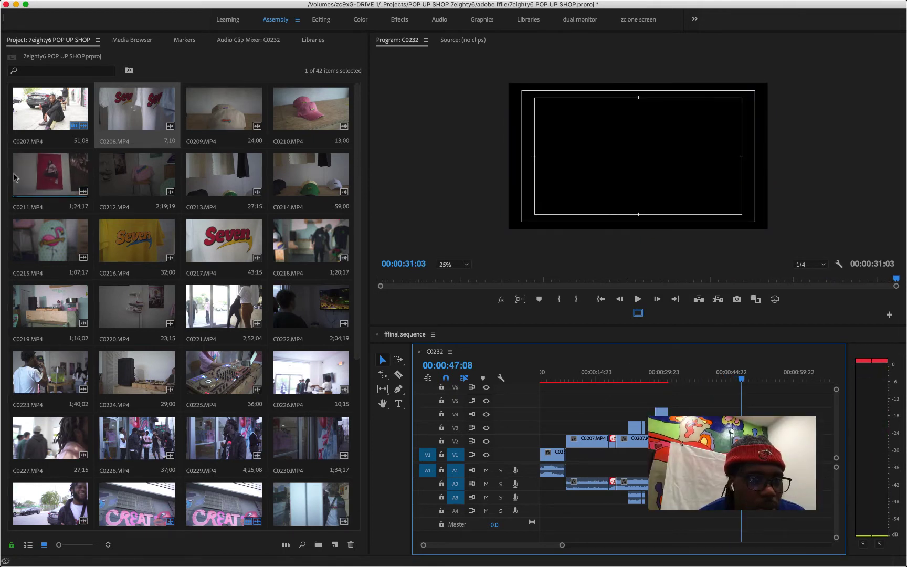
Place a 15;17 section of C0211.MP4 on V5 at 00:00:31:03 and play it up to 00:00:40:01
left_click(38, 199)
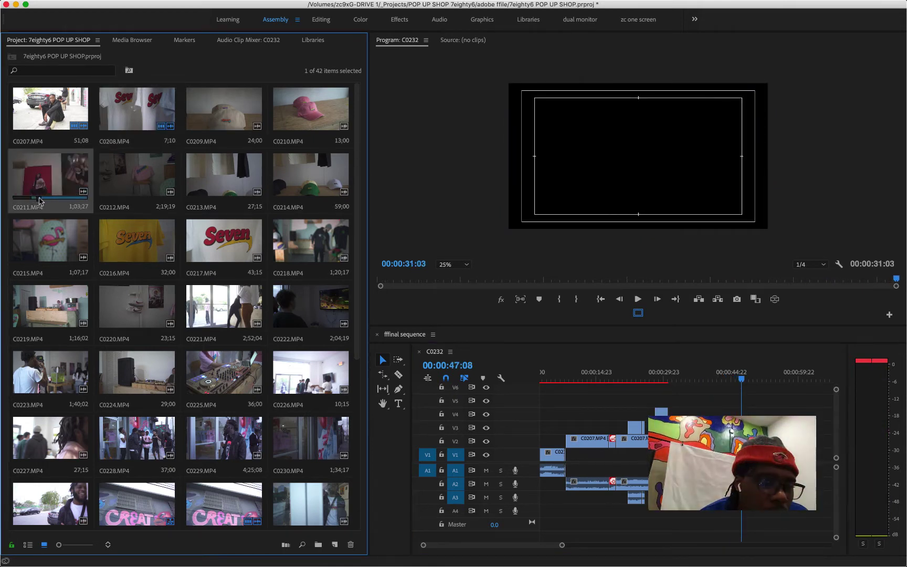
left_click_drag(42, 201, 669, 402)
left_click(649, 374)
key("space")
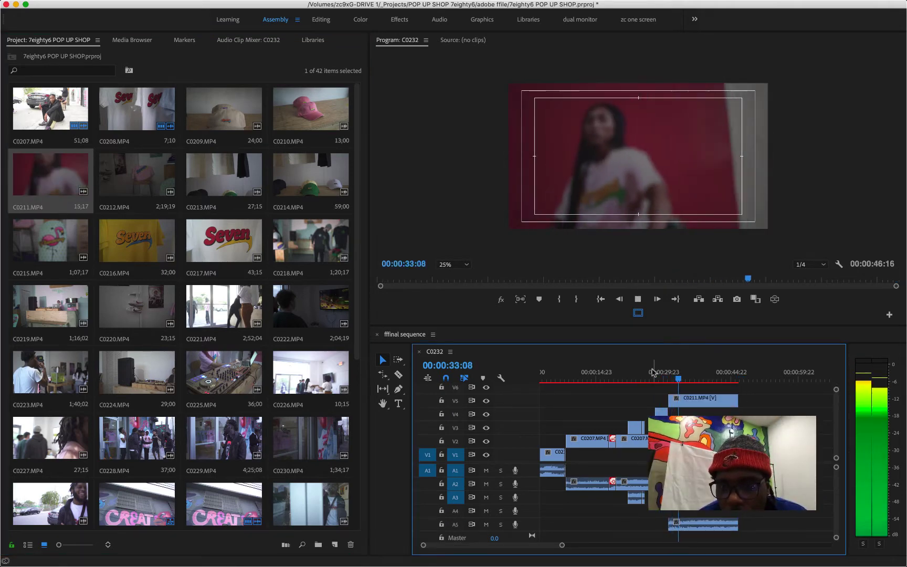
key("space")
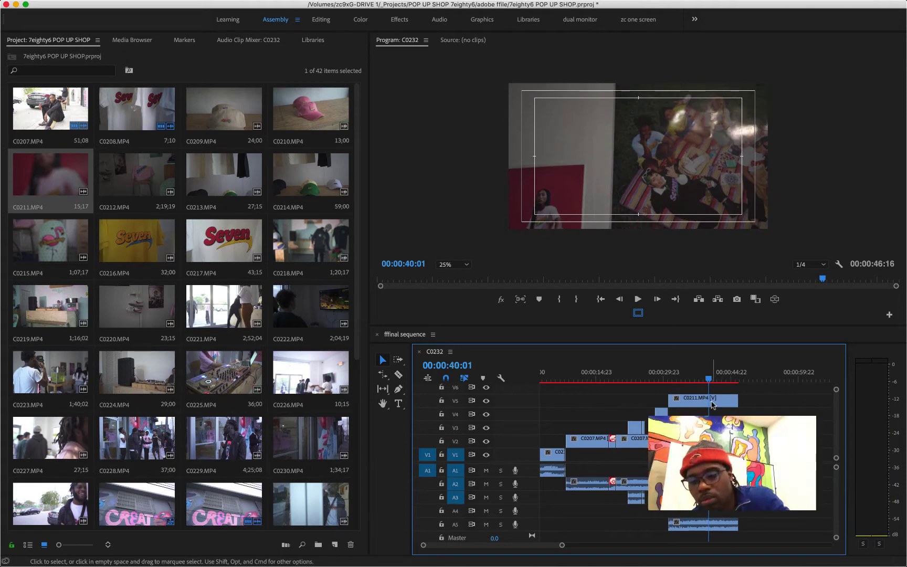
Review C0211.MP4, cut it on V5 at 00:00:37:06 and remove its middle section up to about 00:00:43
key("F2")
key("space")
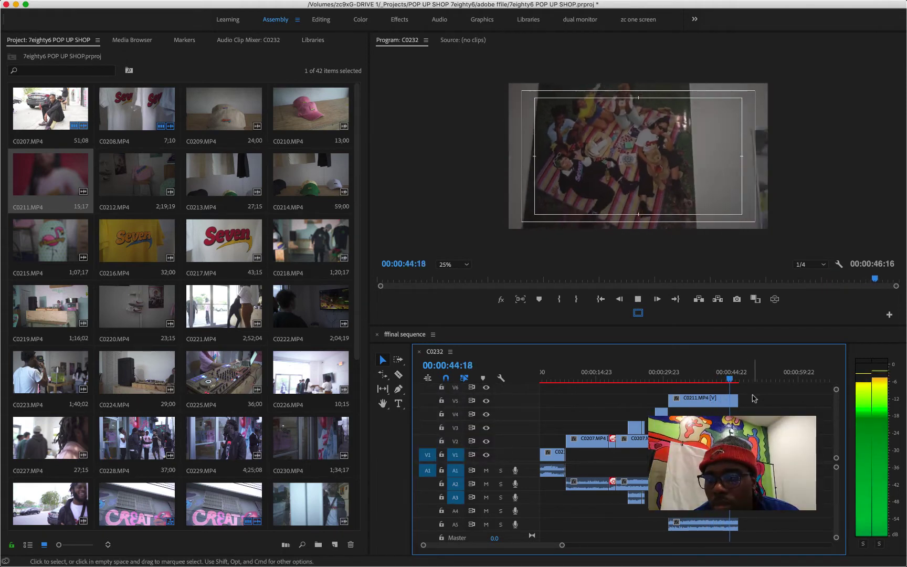
left_click_drag(695, 383, 683, 382)
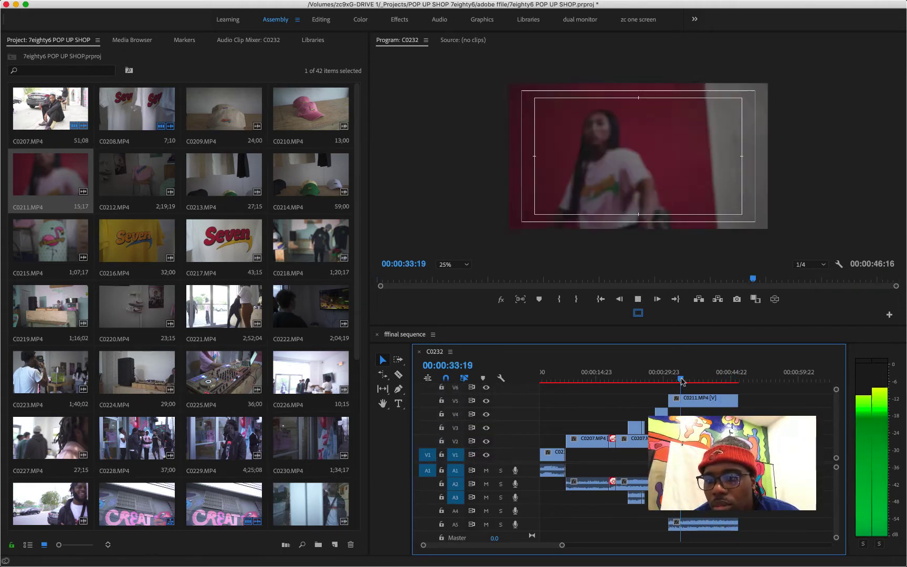
key("space")
key("c")
left_click(698, 400)
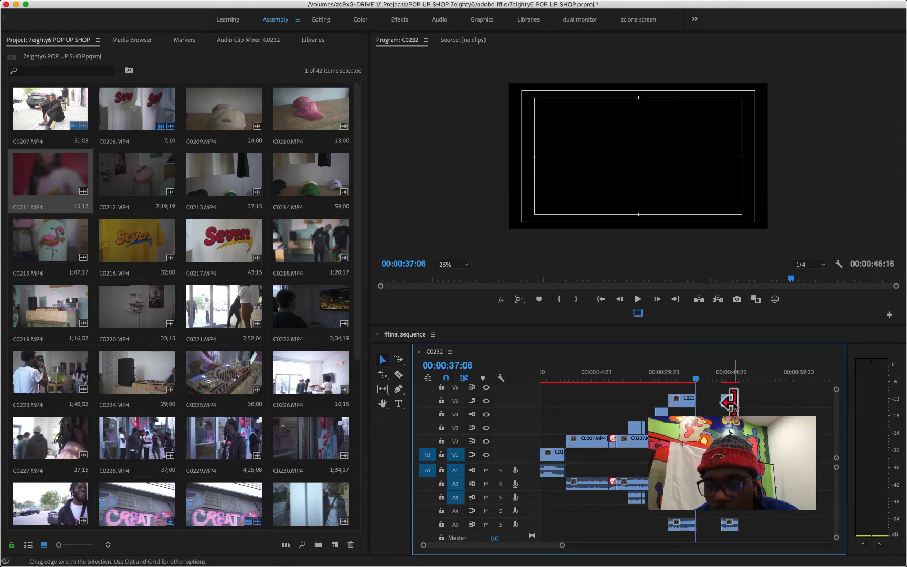
Move the second C0211.MP4 piece on V5 back to 00:00:37:06 against the first piece and play through the join
left_click_drag(729, 402, 705, 402)
left_click(683, 377)
key("space")
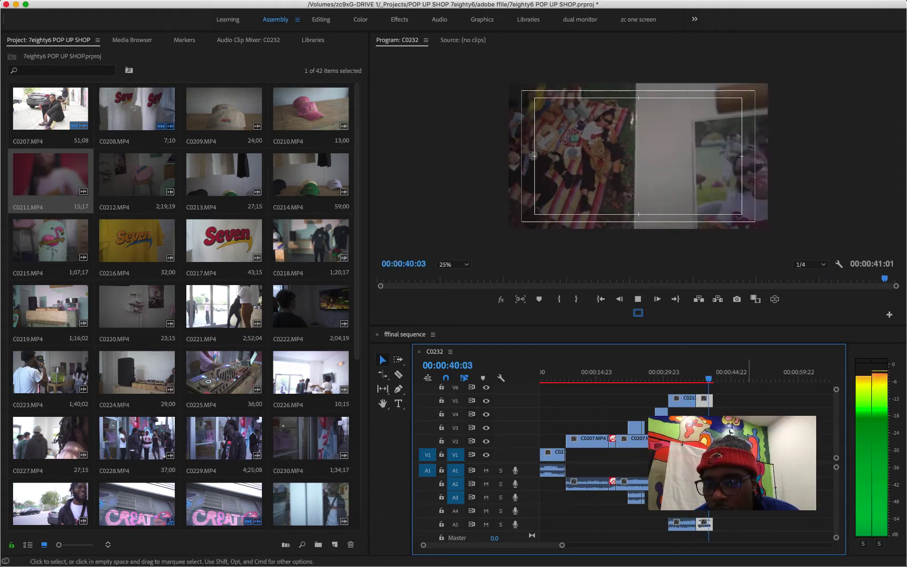
Cut about 3 seconds out of C0207.MP4 on V2 from 00:00:13:03, then close the gap with all following clips and play to 00:00:33:14
key("Home")
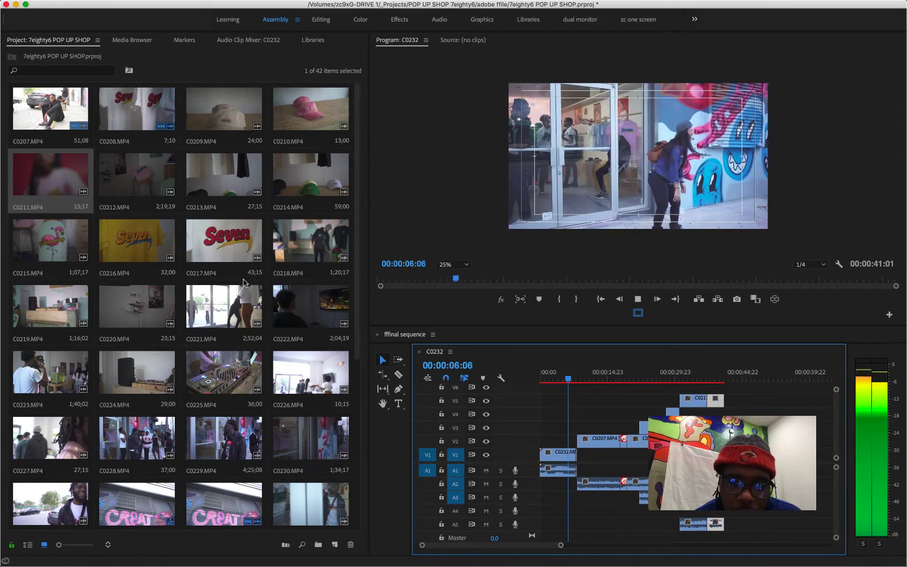
key("space")
key("c")
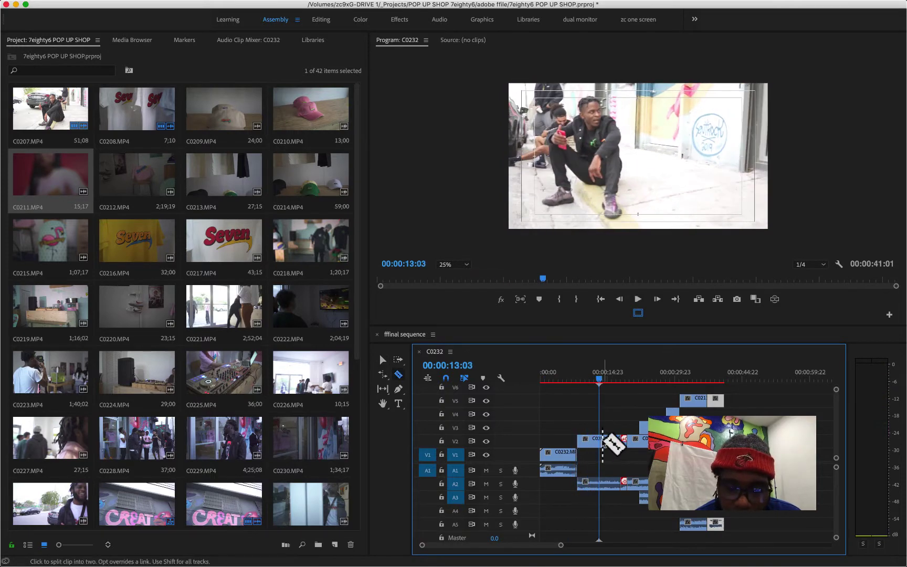
left_click_drag(601, 442, 617, 441)
left_click_drag(753, 532, 617, 402)
left_click_drag(647, 446, 633, 450)
left_click(595, 378)
key("space")
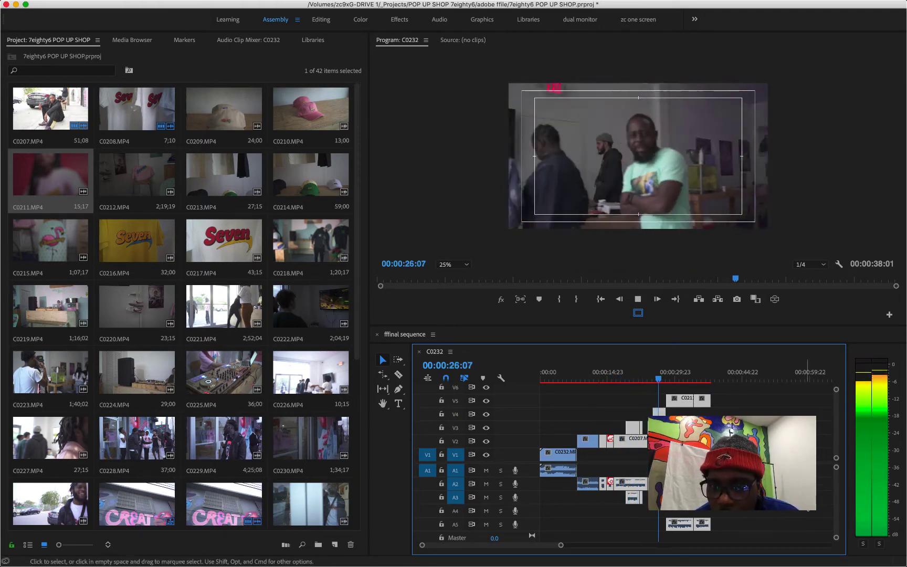
key("space")
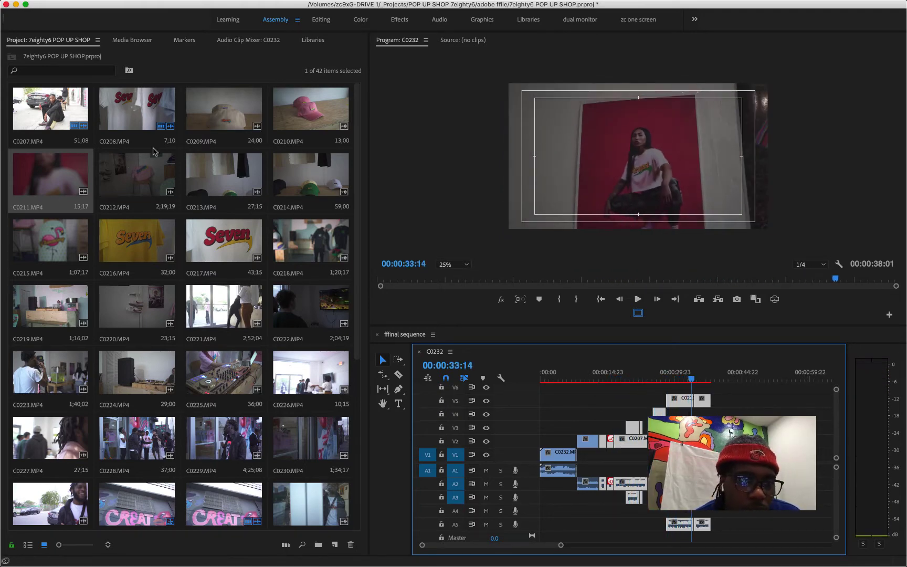
Place a 17;07 section of C0212.MP4 on V6 at 00:00:38:01 and play it up to 00:00:52:08
left_click(116, 176)
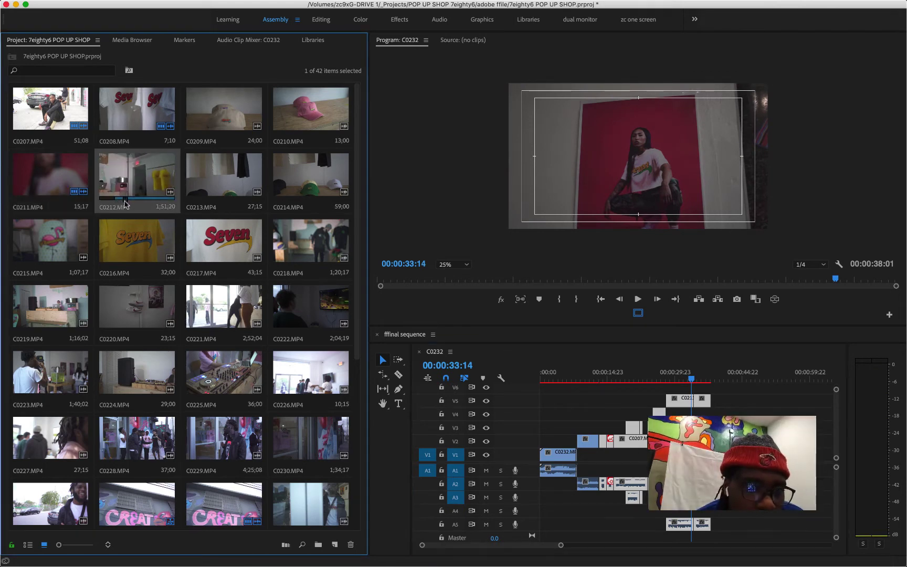
left_click_drag(124, 186, 676, 390)
left_click(656, 378)
key("space")
scroll(748, 435, "up", 3)
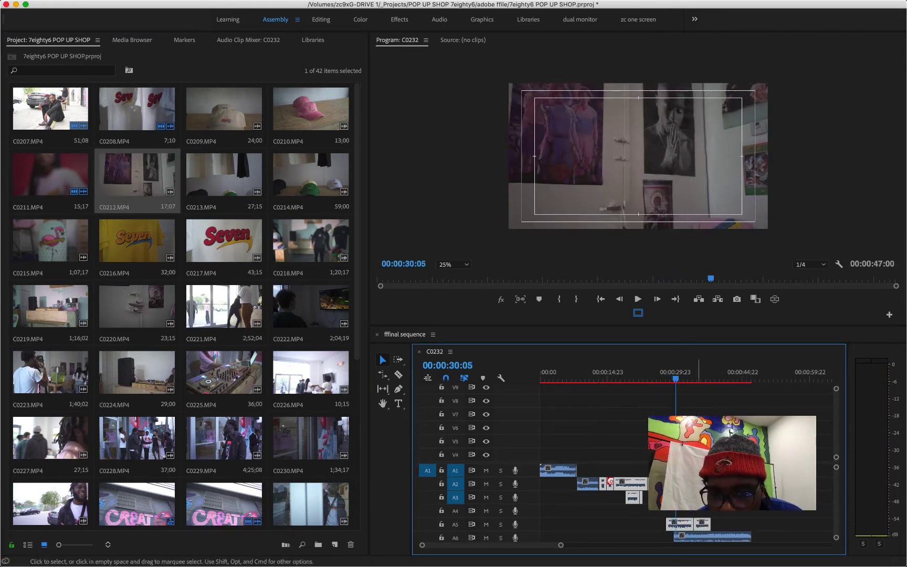
left_click_drag(707, 429, 744, 429)
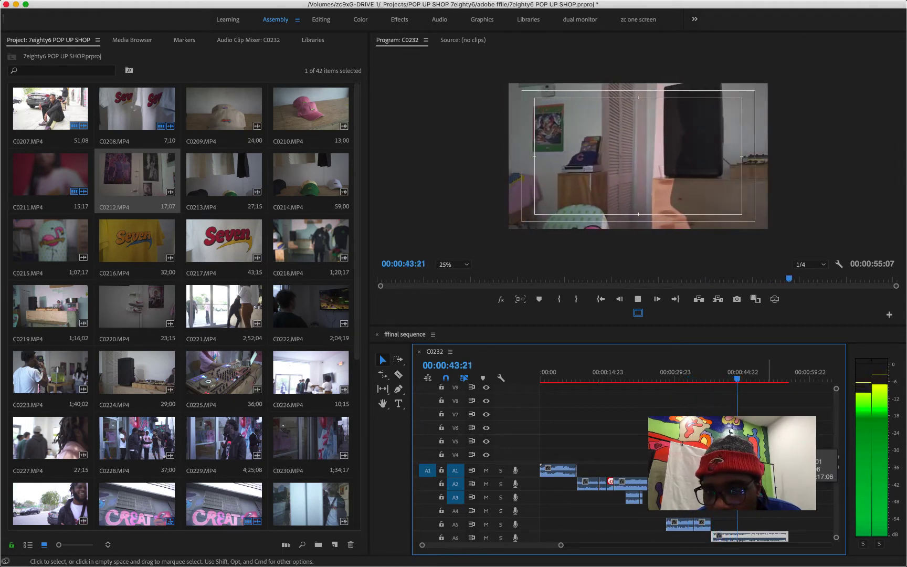
key("space")
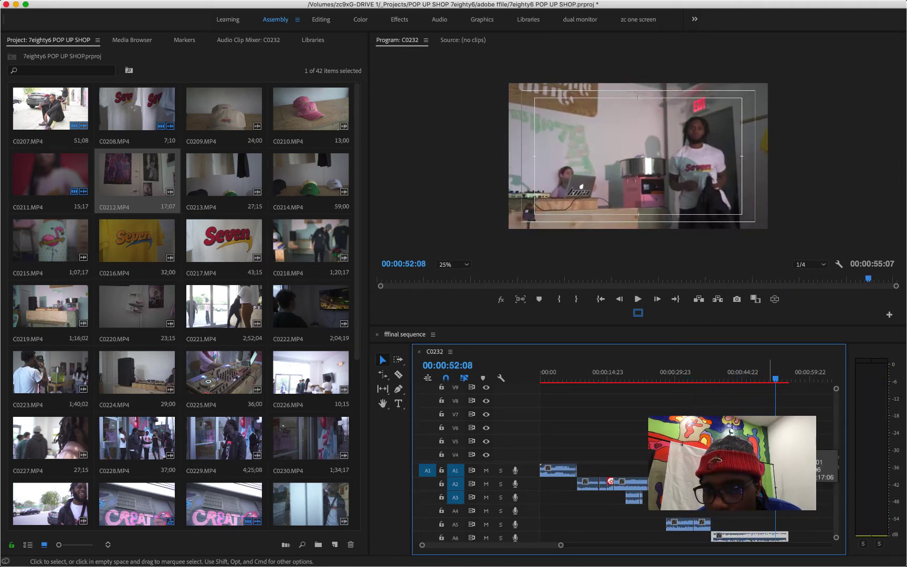
Cut C0212.MP4 on V6 at 00:00:52:08 and rate-stretch the remaining portion to end at 00:00:52:20
key("equal")
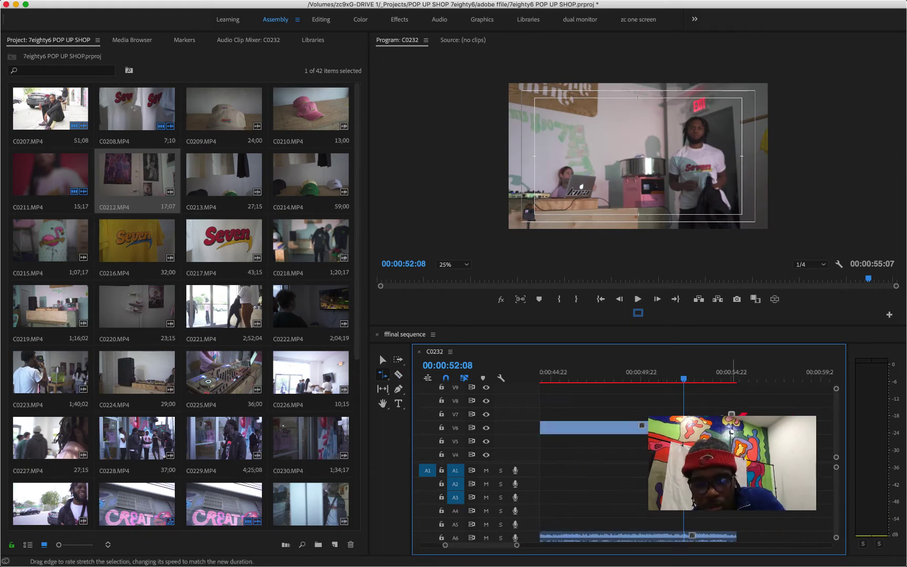
key("space")
key("equal")
key("equal")
key("space")
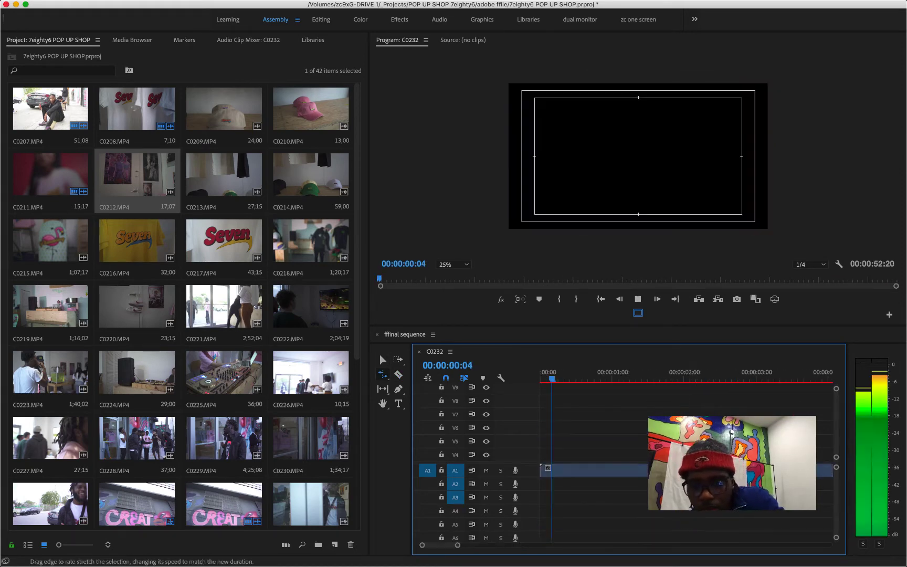
key("space")
Review the sped-up ending of C0212.MP4 on V6 from about 00:00:48 and replay the start of the sequence
key("v")
key("minus")
key("minus")
key("minus")
key("minus")
key("minus")
left_click(648, 379)
key("equal")
key("equal")
key("equal")
key("equal")
key("Home")
key("space")
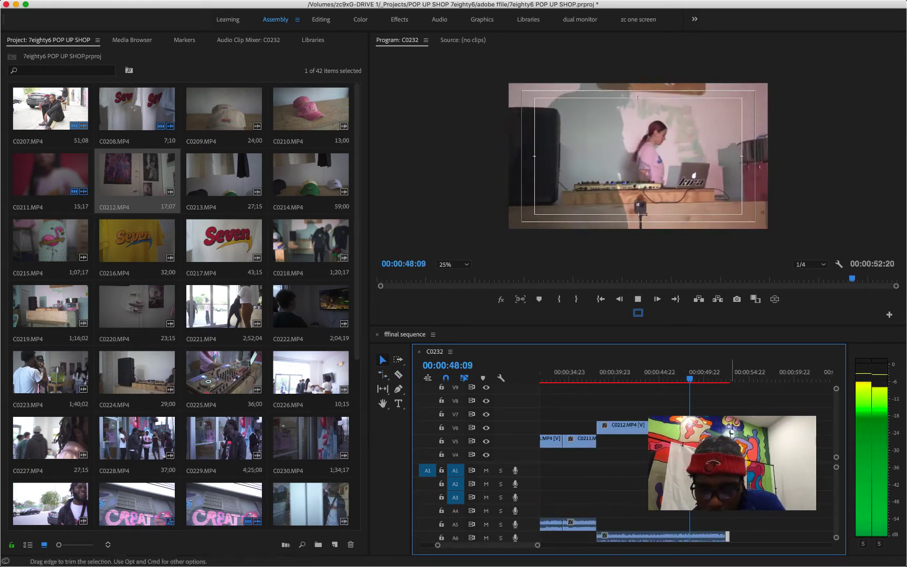
key("space")
scroll(703, 446, "right", 20)
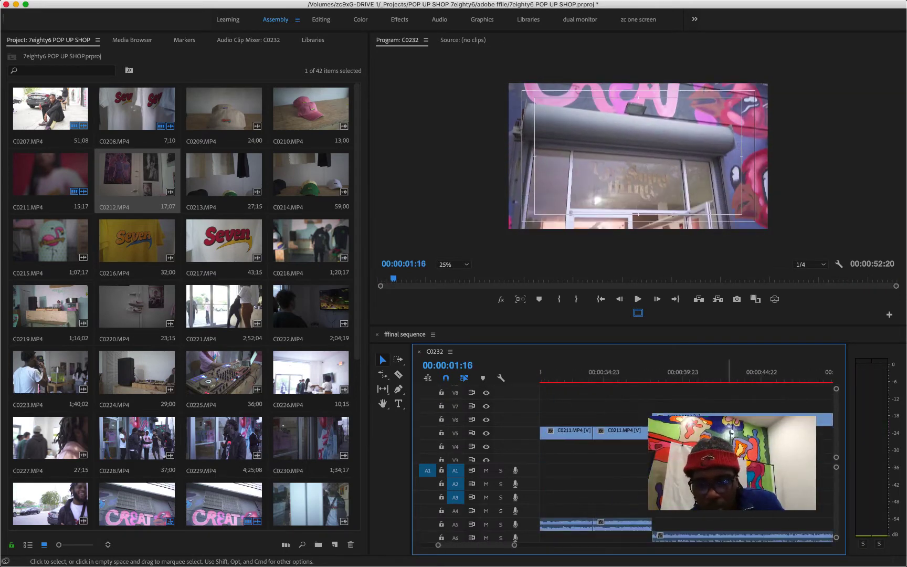
Rate-stretch the last portion of C0212.MP4 on V6 further so it ends at 00:00:52:10
scroll(704, 446, "left", 5)
key("r")
left_click_drag(703, 424, 678, 421)
left_click(382, 359)
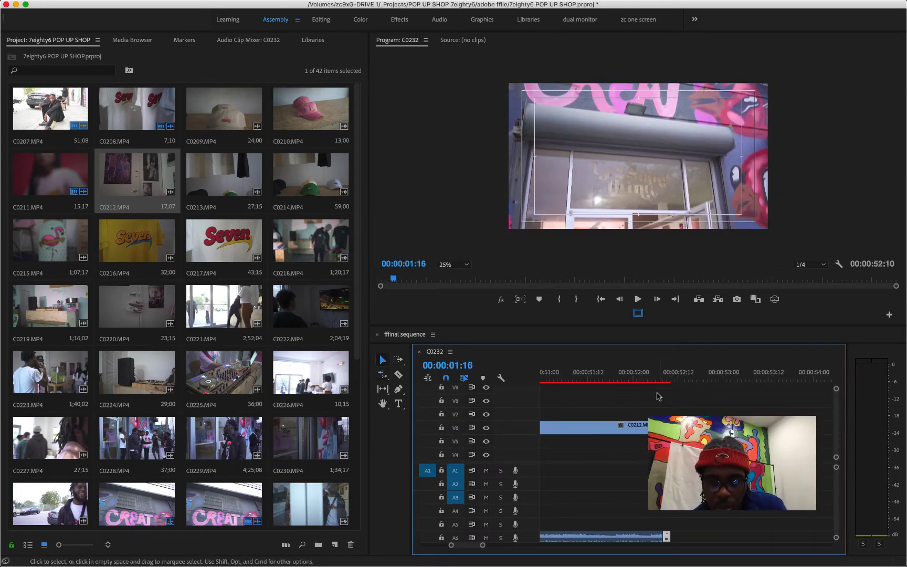
Place a 9;01 section of C0212.MP4 on V5 directly after the V6 clip at 00:00:52:10
key("backslash")
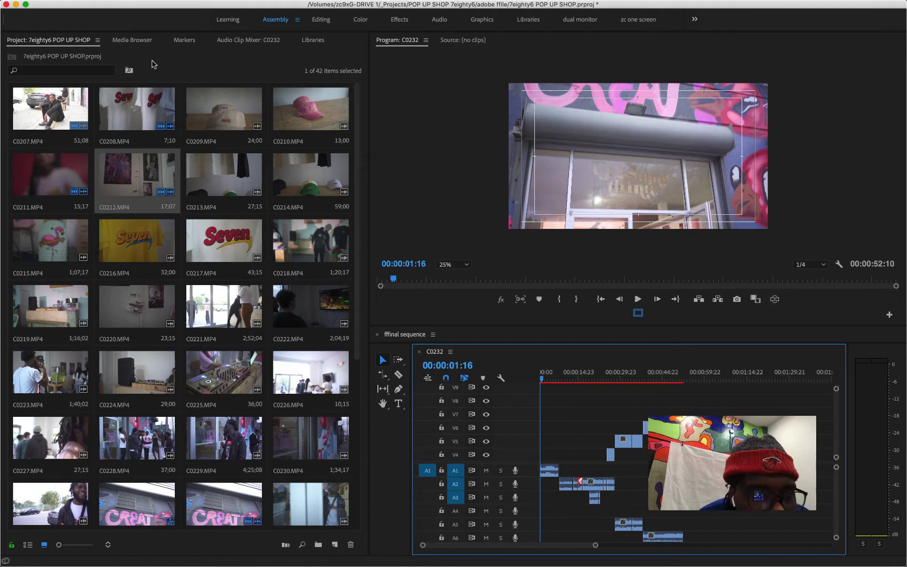
left_click(129, 174)
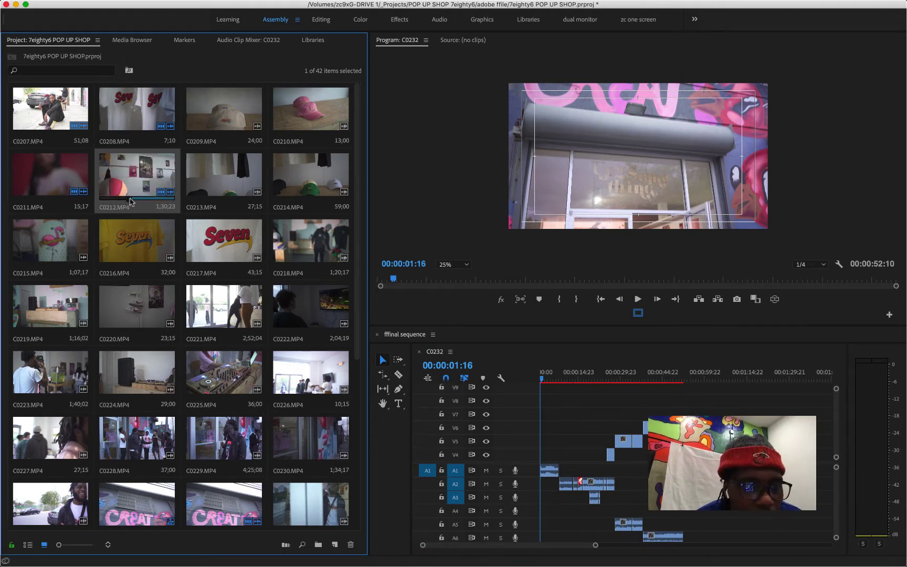
left_click_drag(132, 195, 689, 441)
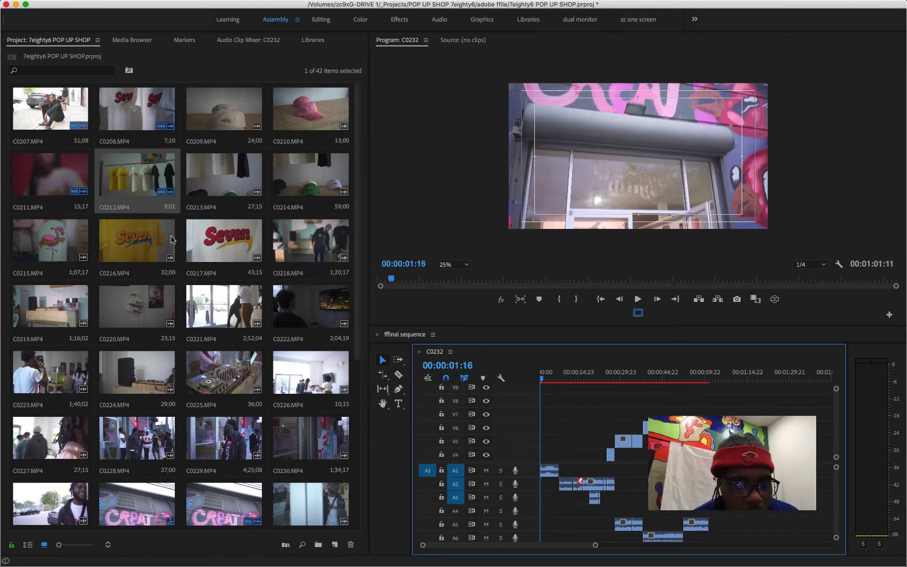
Place a 13;05 section of C0216.MP4 on V6 at about 00:00:56:11 and play from 00:00:48 to 00:00:56:03
left_click(135, 267)
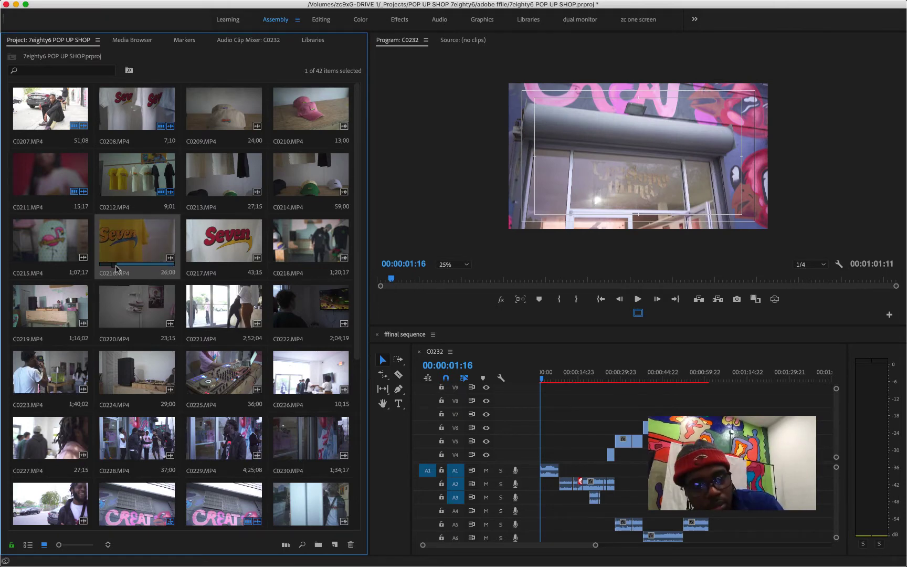
key("o")
left_click_drag(142, 249, 699, 429)
left_click(671, 377)
key("space")
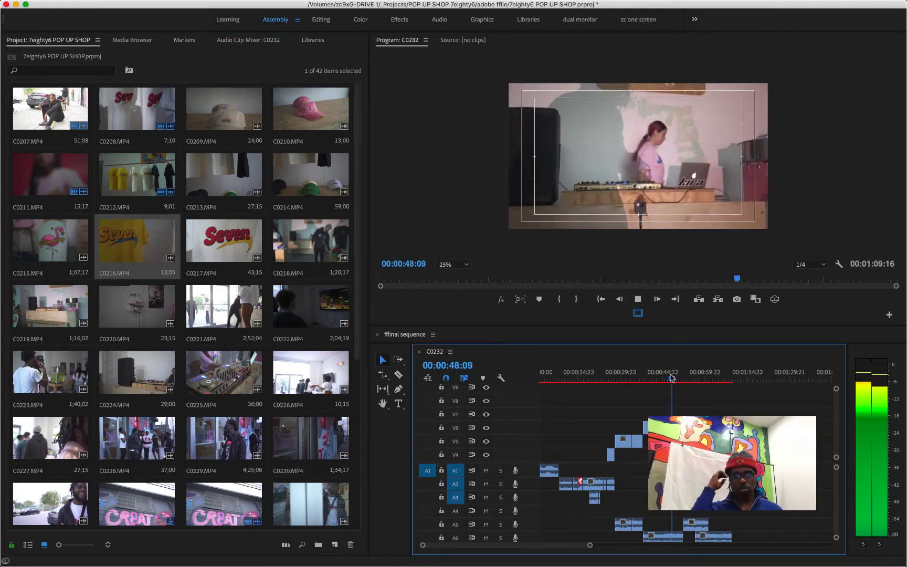
key("space")
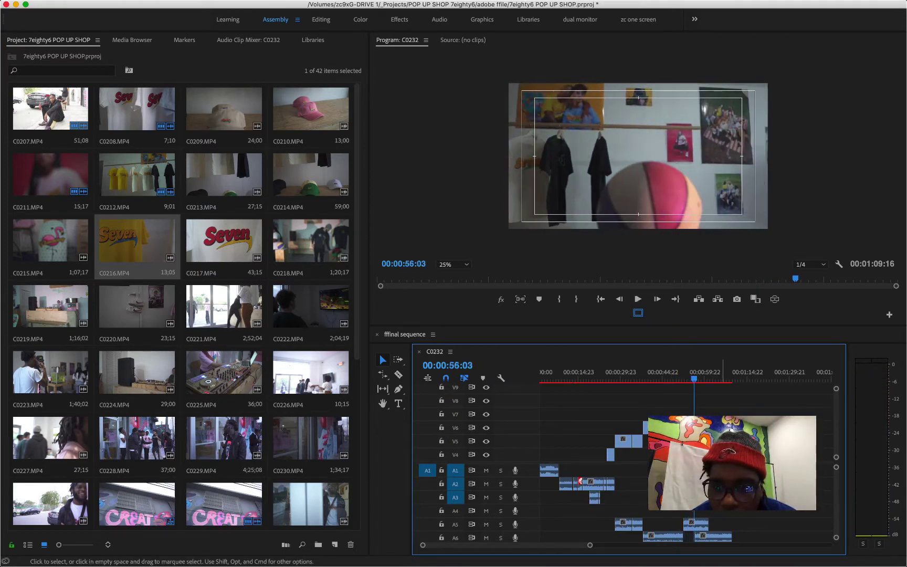
Cut C0216.MP4 on V6 at 00:01:00:03, shift its first part to start at about 00:00:54 and play across it
key("equal")
key("equal")
key("space")
key("space")
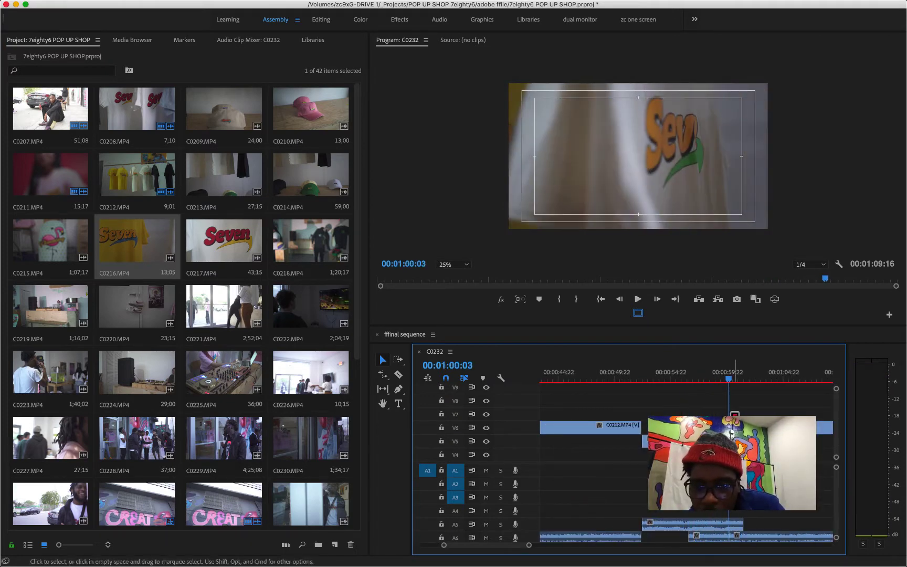
left_click_drag(717, 427, 688, 424)
right_click(688, 425)
mouse_move(708, 323)
left_click(645, 359)
left_click(684, 441)
left_click(642, 378)
key("space")
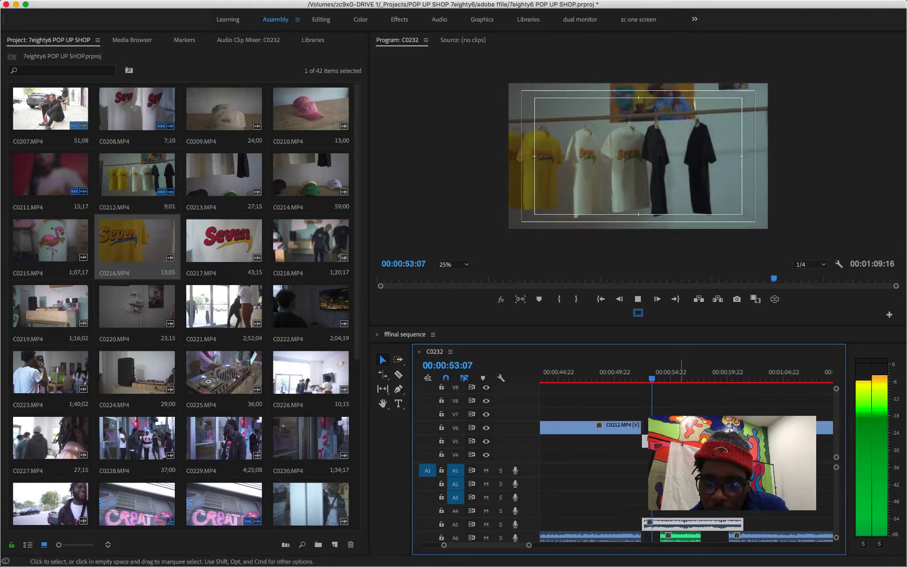
Remove the audio of the shifted C0216.MP4 piece from A6, keeping its video on V6
right_click(675, 540)
left_click(713, 226)
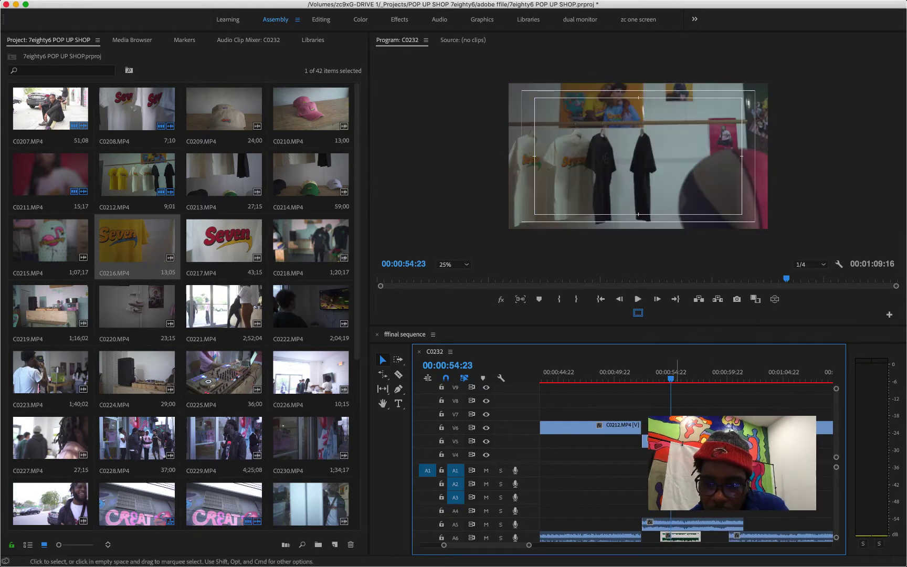
right_click(676, 539)
left_click(715, 225)
right_click(682, 539)
left_click(719, 234)
right_click(693, 541)
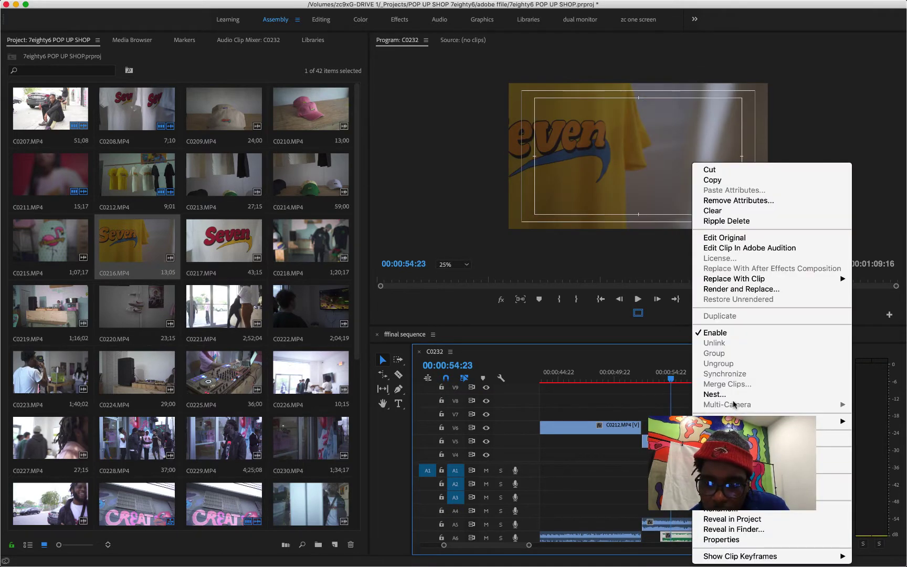
left_click(735, 211)
Trim the C0216.MP4 overlay on V6 to end at 00:00:55:21 and play from the start of the V5 clip across it
left_click(651, 370)
key("space")
key("space")
key("c")
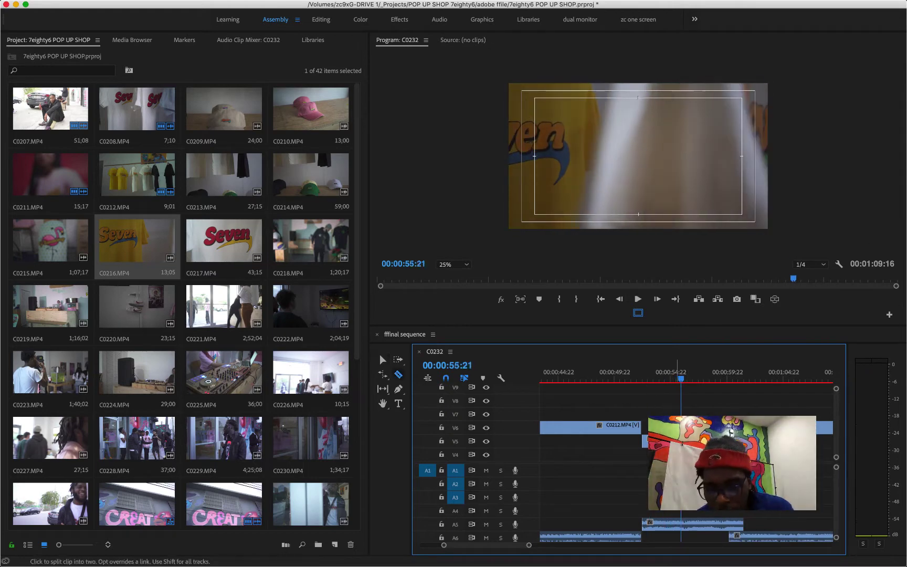
left_click(643, 373)
key("space")
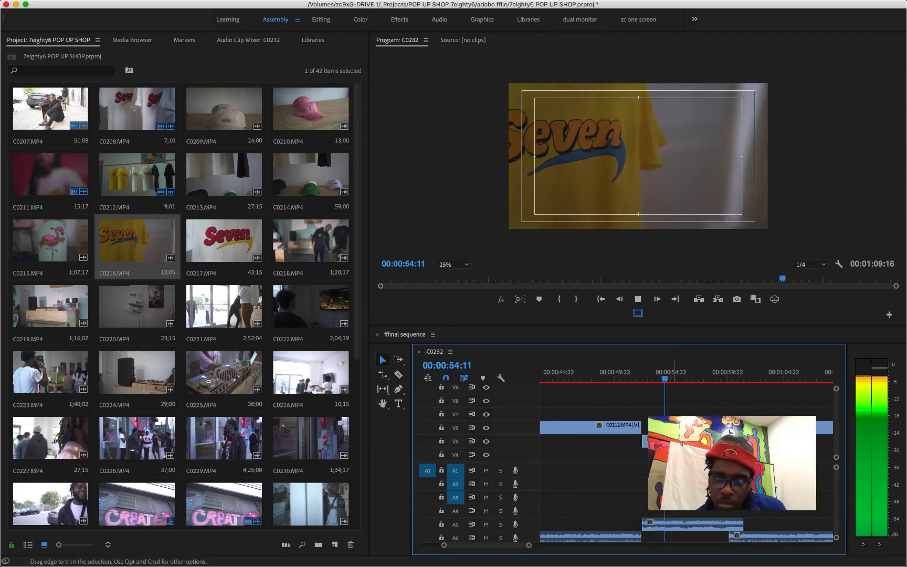
key("Up")
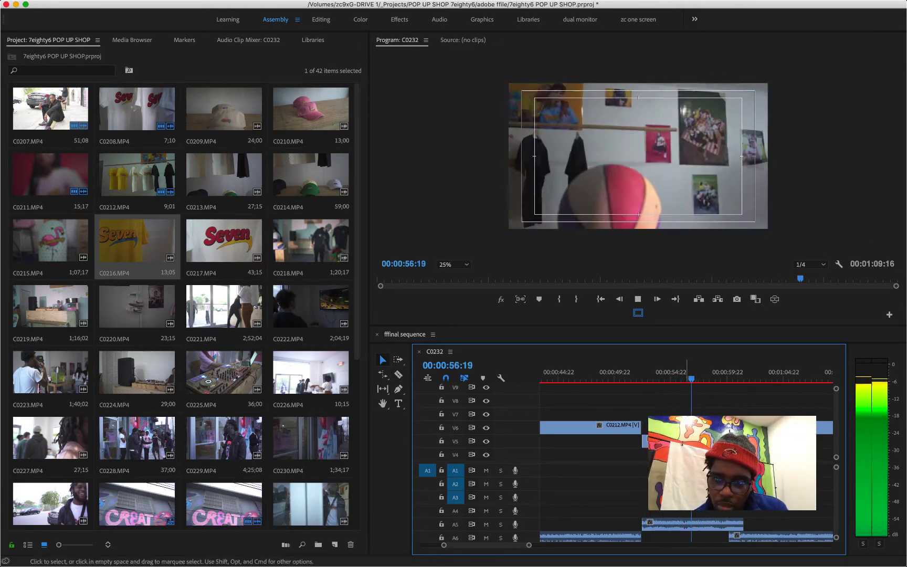
key("Up")
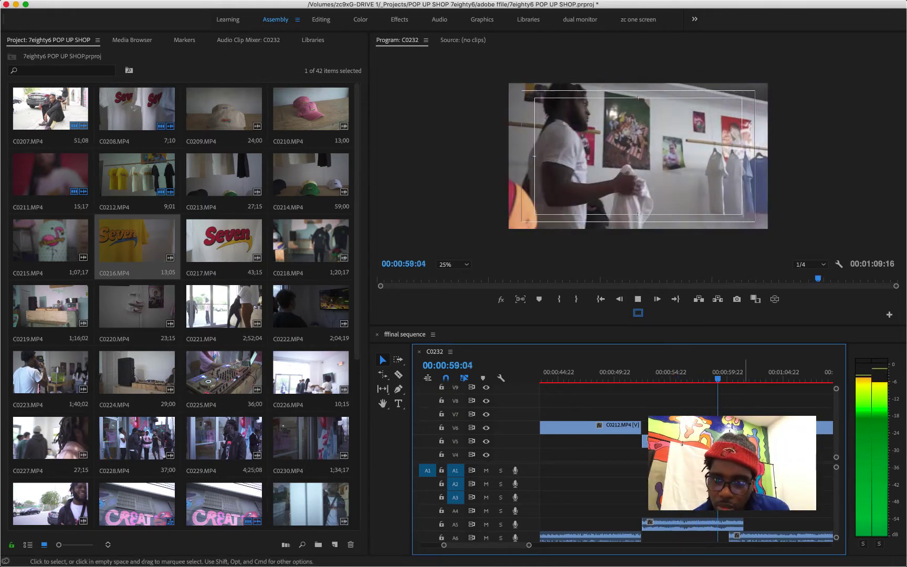
Delete the leftover C0216.MP4 portion on V6 after 00:01:00:03 and return the playhead to the sequence start
key("space")
key("minus")
key("minus")
left_click_drag(705, 377, 540, 378)
left_click(716, 428)
key("Delete")
Play the sequence from the start and enlarge the timeline panel in height and width
key("space")
scroll(614, 417, "down", 3)
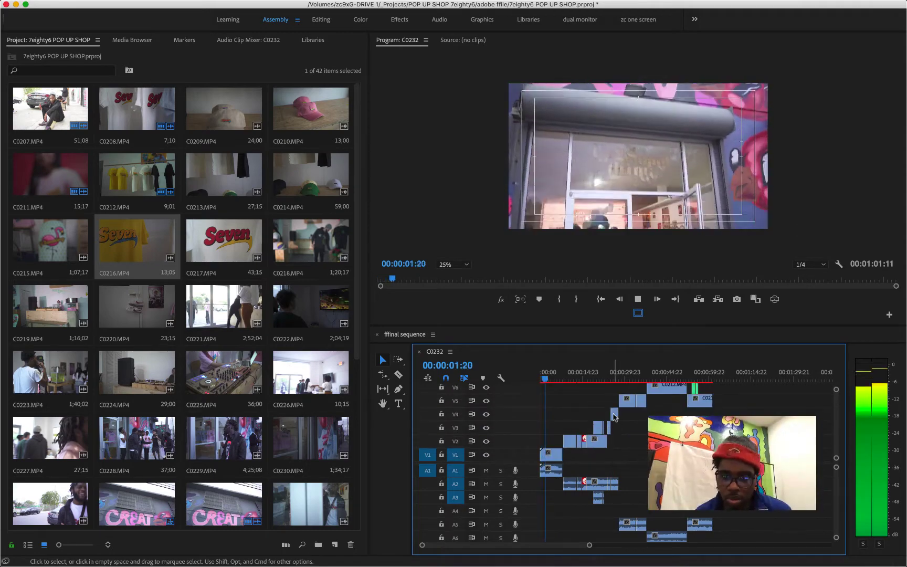
left_click_drag(553, 334, 546, 277)
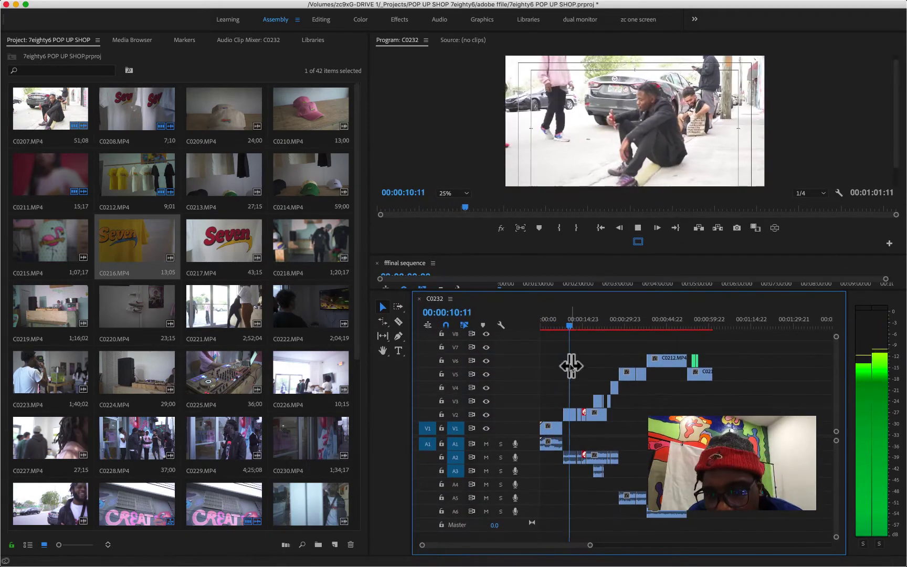
left_click_drag(411, 405, 397, 405)
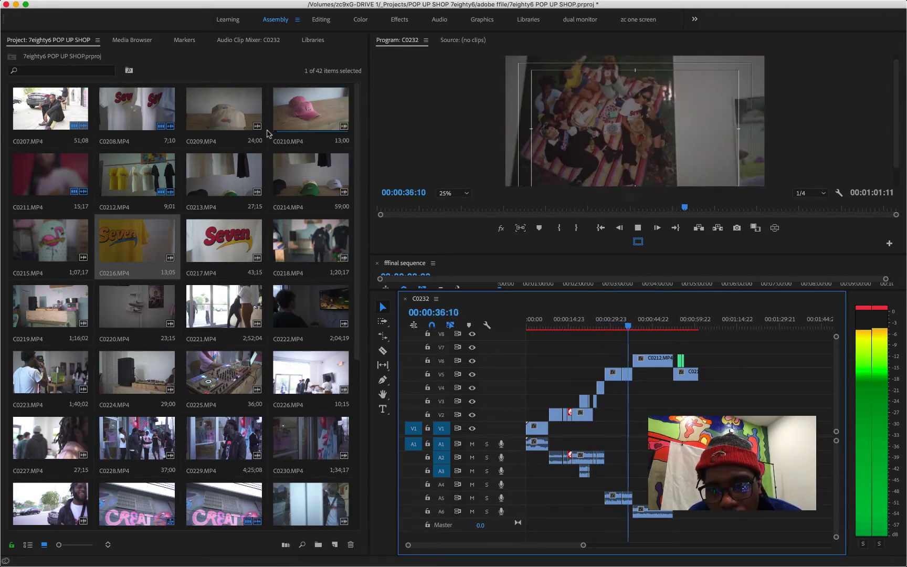
Watch the sequence through to its end and replay the last C0212.MP4 clip on V5 up to 00:00:59:09
left_click(649, 5)
left_click(648, 6)
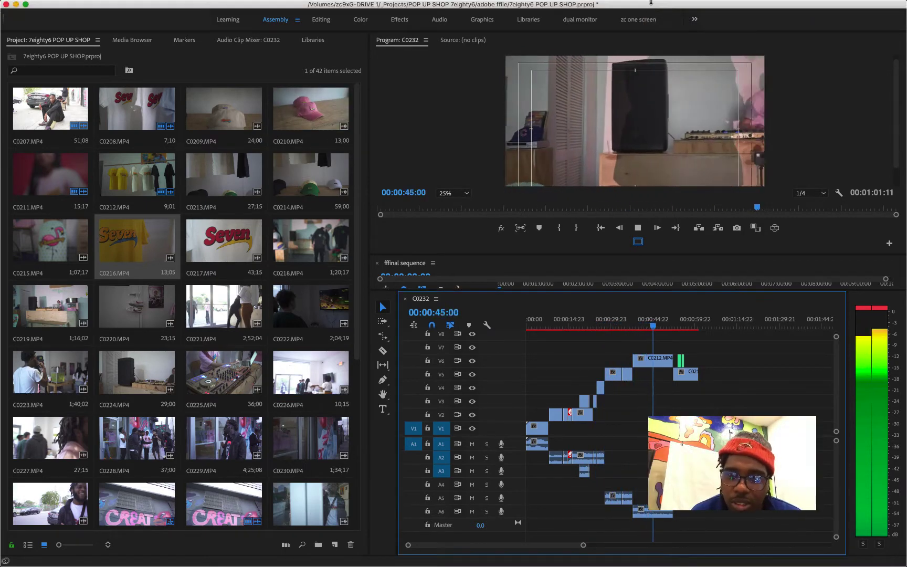
mouse_move(516, 545)
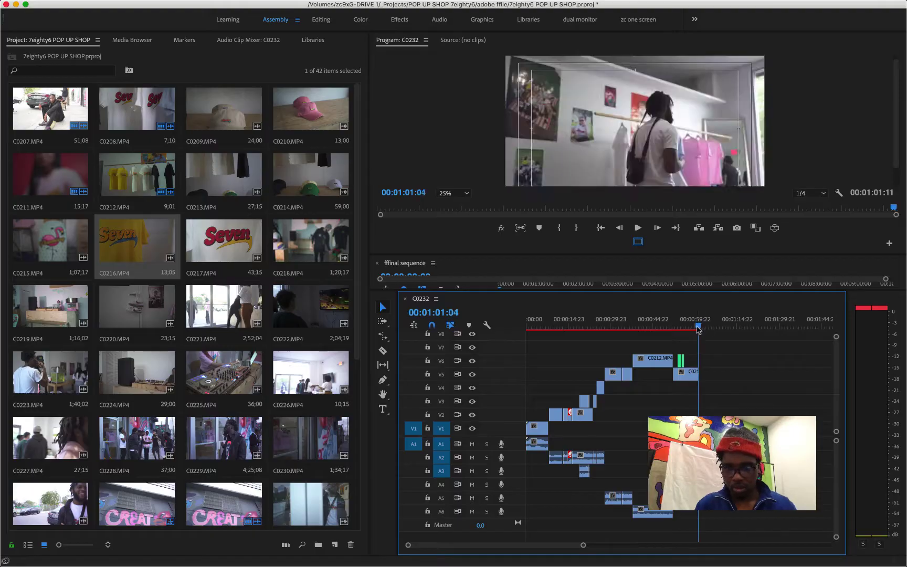
left_click_drag(699, 322, 682, 321)
key("space")
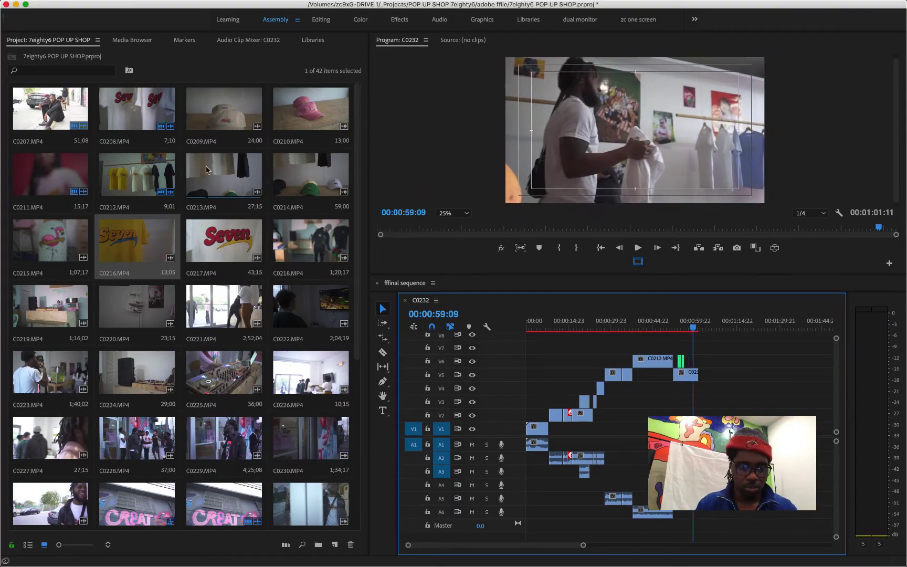
Skim the C0215.MP4 clip, place its 12-second selection on V7 slowed to 52.36%, and play from 00:00:12:02
left_click(227, 175)
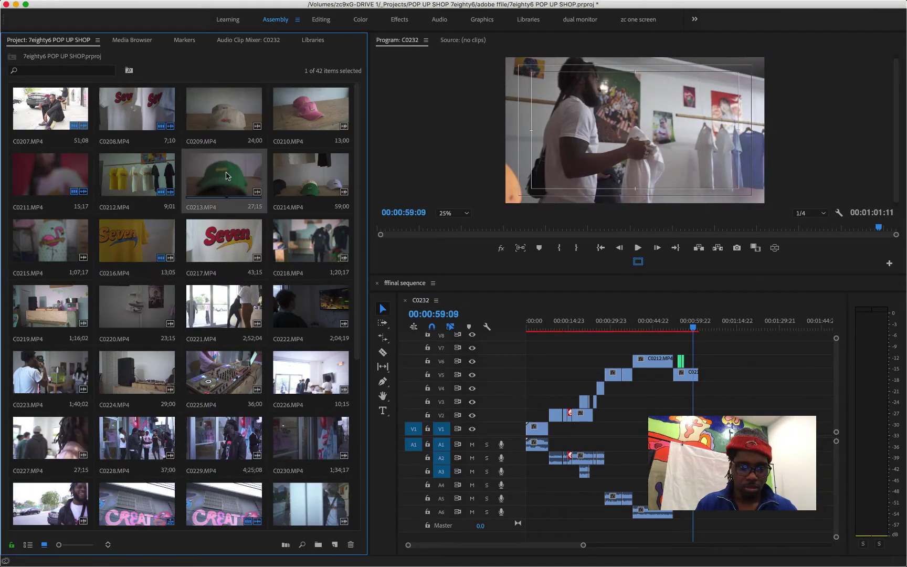
left_click(57, 246)
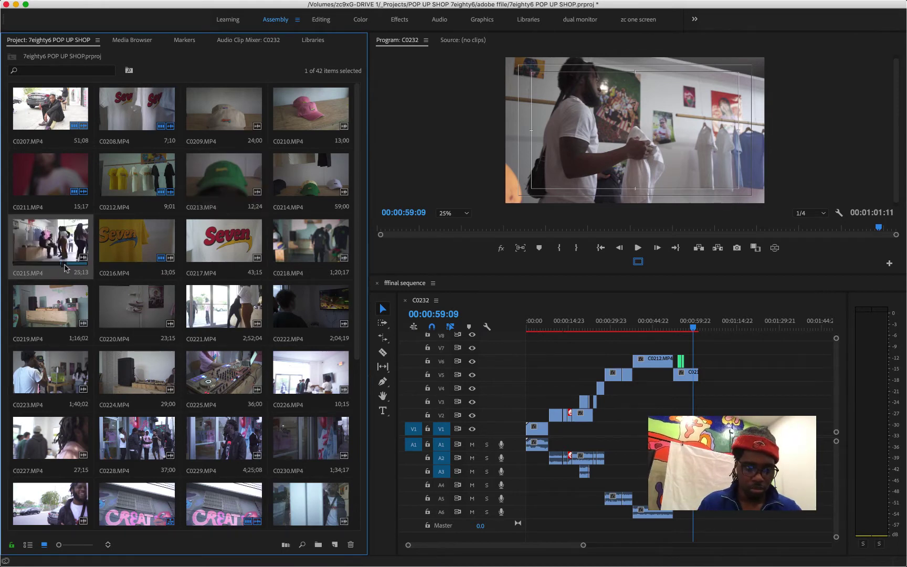
left_click_drag(65, 269, 627, 349)
right_click(580, 349)
left_click(571, 330)
key("super+r")
left_click(478, 343)
key("v")
left_click(560, 329)
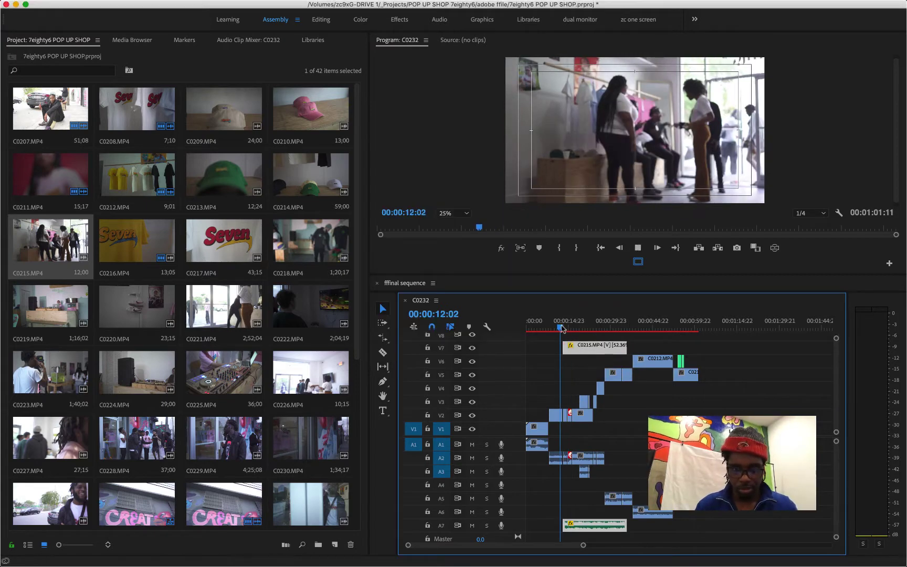
key("space")
Unlink the C0215.MP4 clip on V7 from its audio and delete the audio on A7
right_click(614, 347)
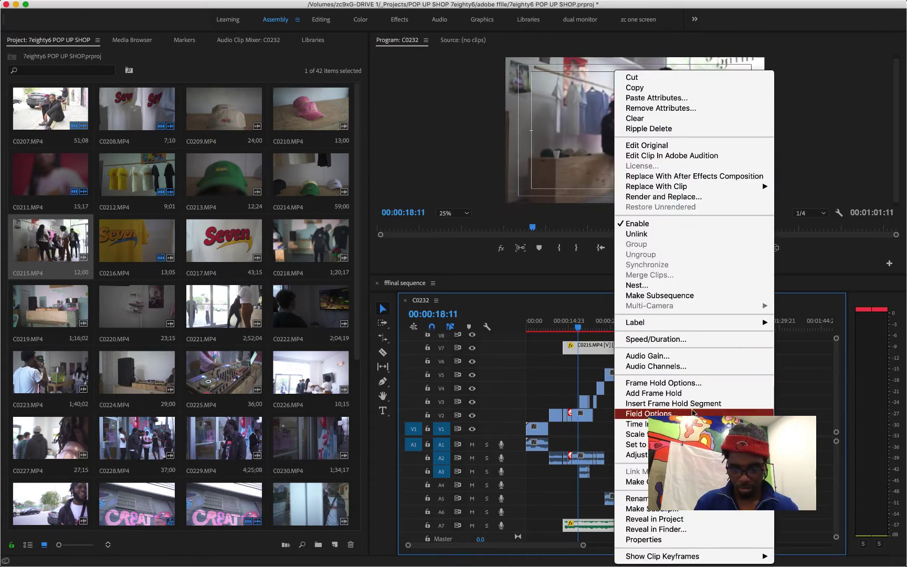
left_click(666, 542)
left_click(60, 50)
right_click(593, 349)
left_click(642, 233)
left_click(595, 527)
key("Delete")
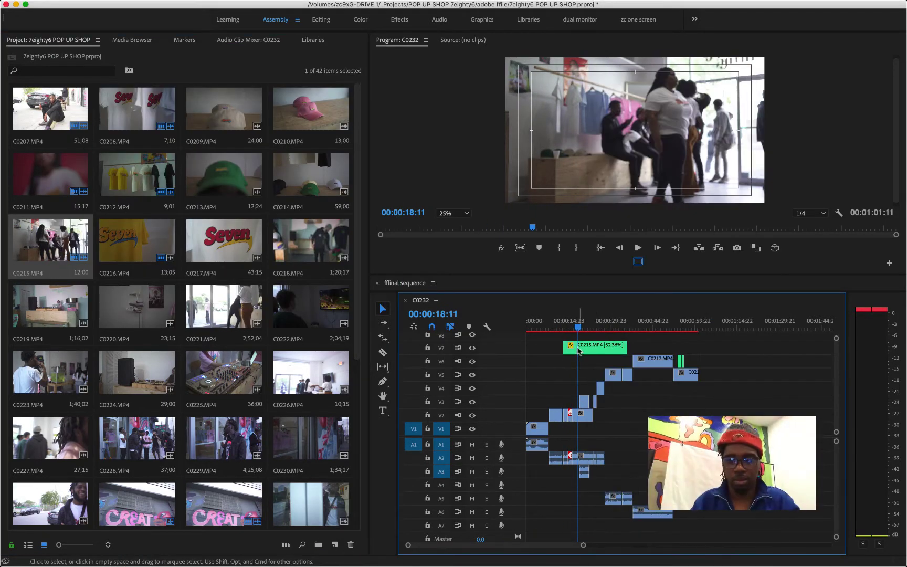
Split the C0215.MP4 clip on V7 at about 00:00:22 and play from ahead of it
left_click(579, 351)
key("equal")
key("equal")
left_click(650, 326)
key("c")
left_click(711, 348)
left_click(562, 324)
key("space")
key("minus")
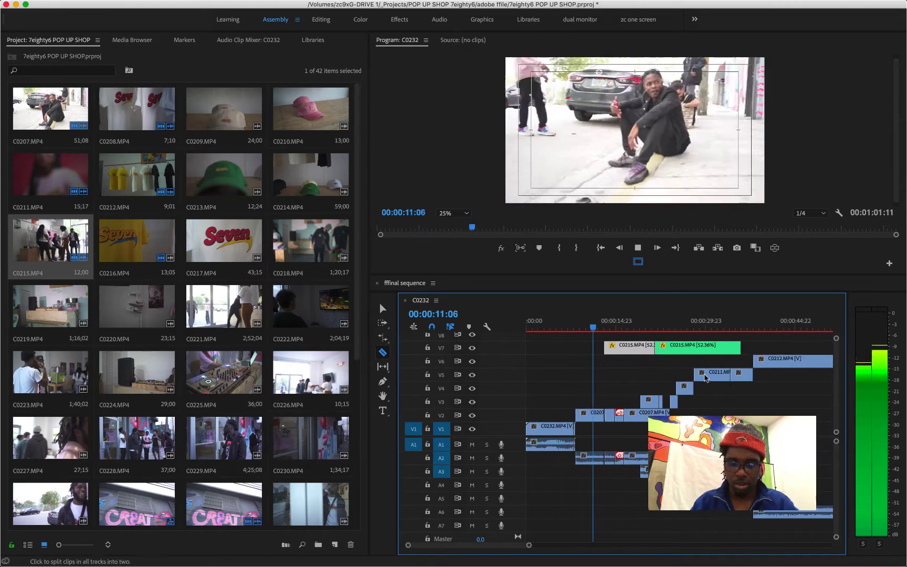
Reduce the first C0215.MP4 portion on V7 to a brief piece and move the second portion to V8
key("v")
left_click(575, 321)
left_click_drag(636, 349, 574, 348)
key("space")
key("space")
left_click(601, 325)
key("space")
key("space")
Play the sequence from before the brief V7 piece up to 00:00:27:08
key("equal")
key("equal")
left_click(547, 321)
key("space")
scroll(646, 376, "right", 5)
key("minus")
key("minus")
key("minus")
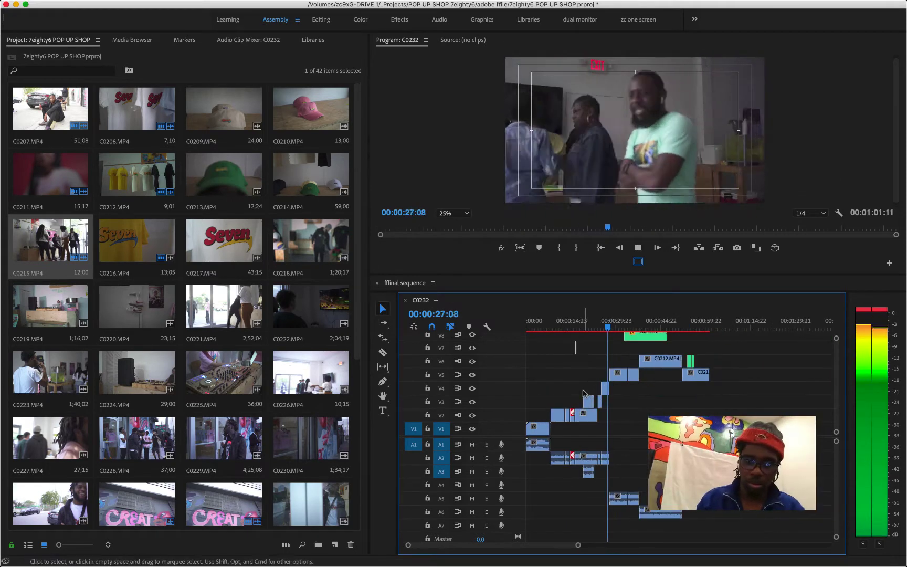
Trim the C0215.MP4 clip on V8 to run from 00:00:42:03 to 00:00:45:22 over C0212.MP4 and play on past it
key("space")
scroll(624, 394, "up", 2)
key("c")
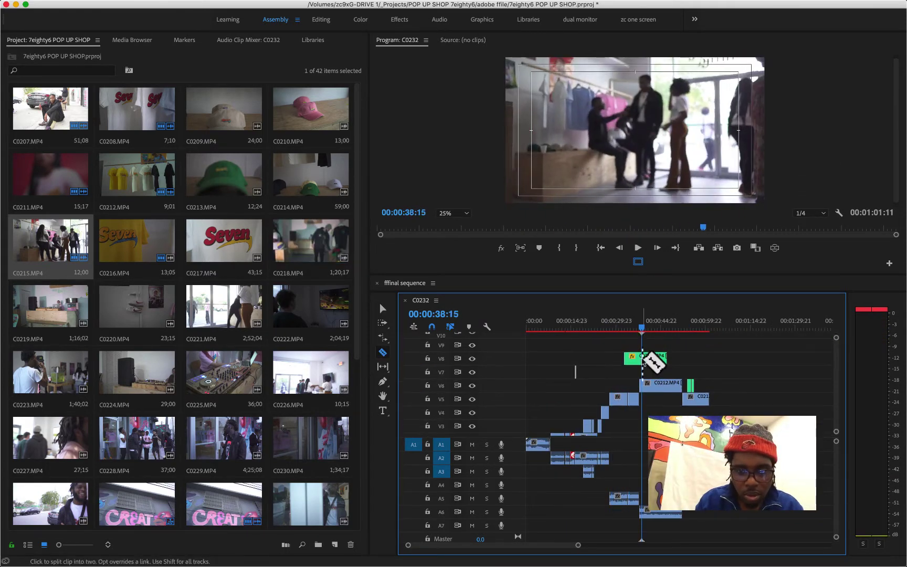
left_click_drag(629, 359, 706, 359)
key("equal")
key("equal")
scroll(635, 363, "right", 3)
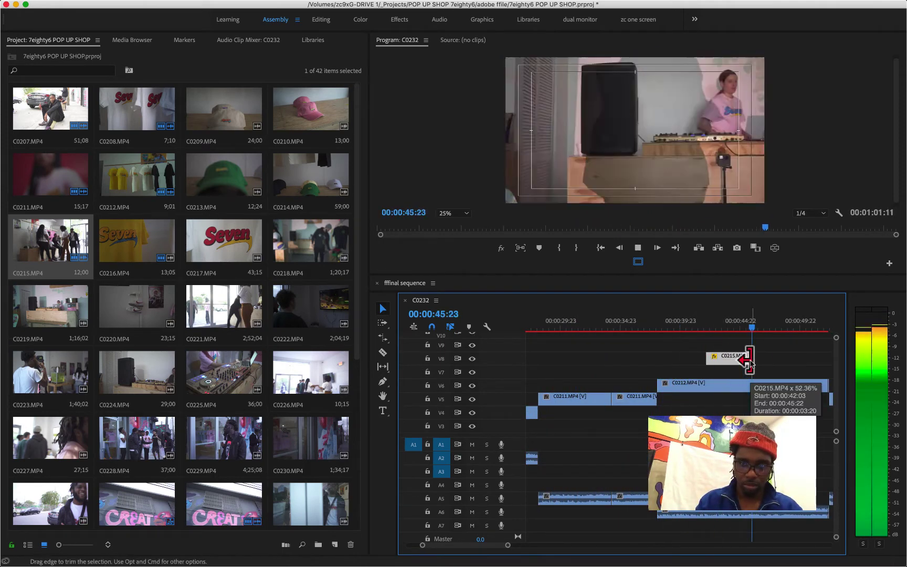
key("space")
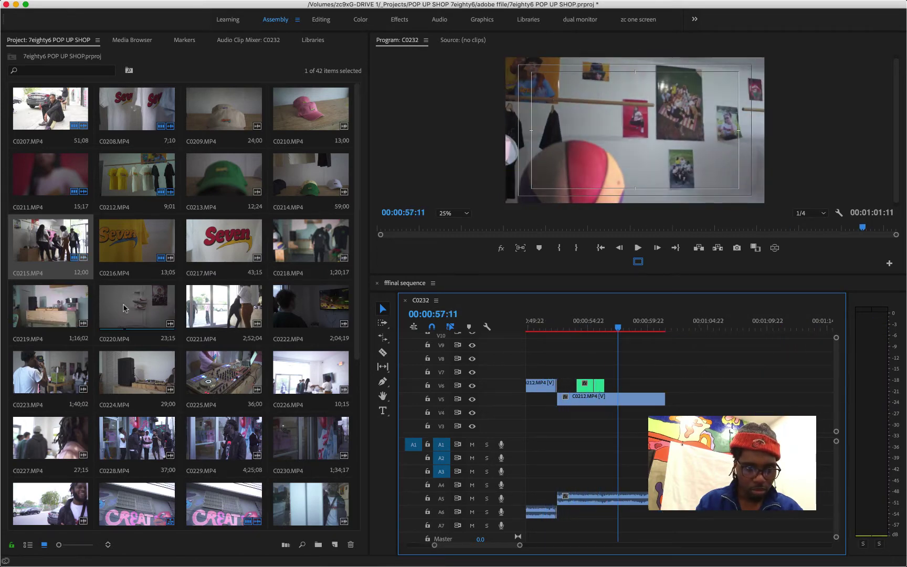
Skim C0220.MP4, place its 6:01 selection on V6 over the end of the last C0212.MP4 clip, and play it
left_click(132, 329)
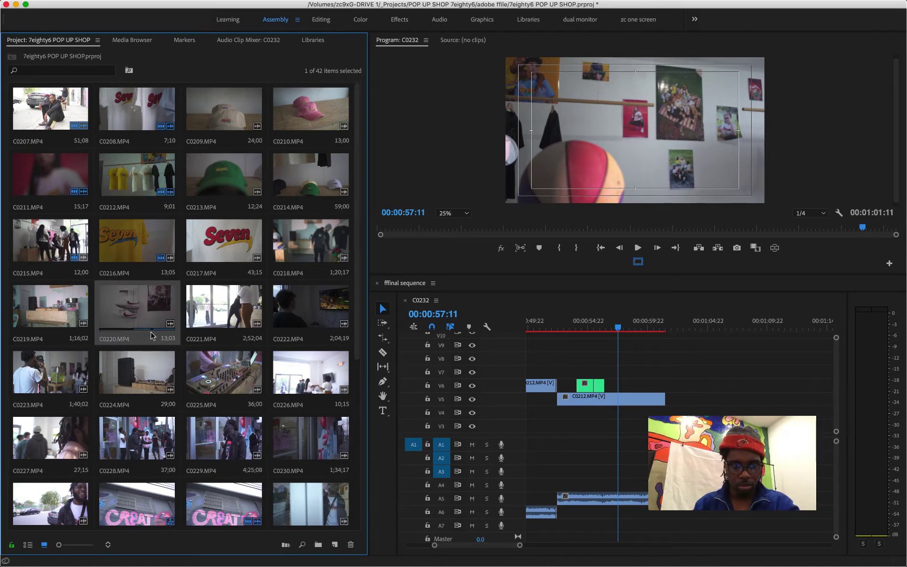
left_click_drag(151, 335, 639, 336)
key("space")
left_click_drag(694, 387, 718, 388)
left_click(653, 331)
key("space")
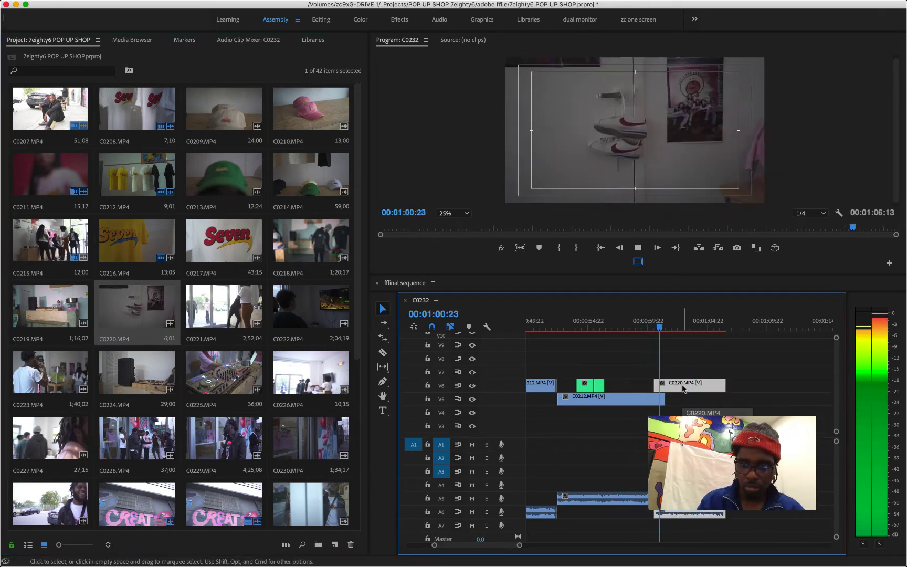
Trim both ends of the C0220.MP4 clip on V6 so it ends at 00:01:05:12 and play across it
left_click_drag(659, 388, 673, 388)
left_click_drag(695, 389, 682, 391)
left_click(644, 331)
key("space")
Place C0223.MP4 on V7 starting at 00:01:05:12, right after C0220.MP4, and play it up to 00:01:18:14
scroll(202, 241, "down", 4)
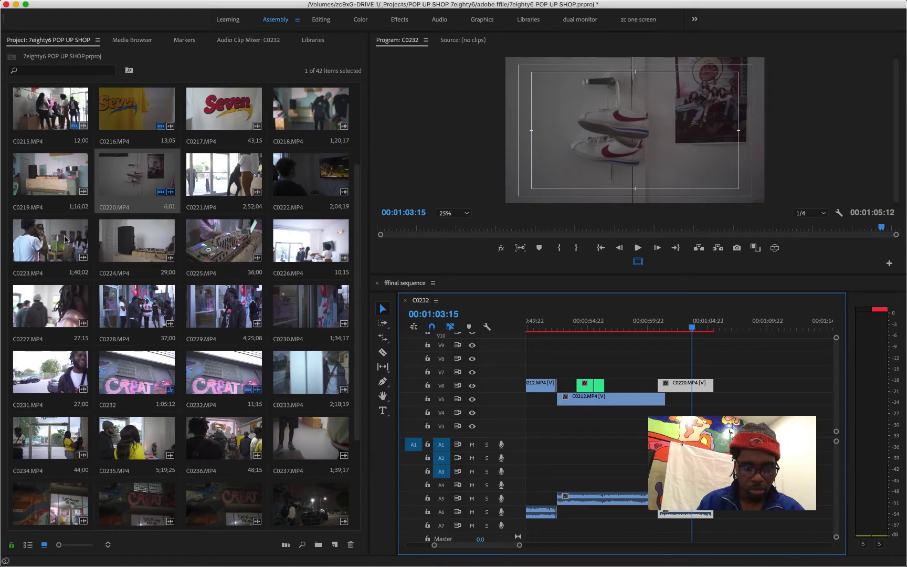
left_click_drag(32, 240, 714, 372)
key("space")
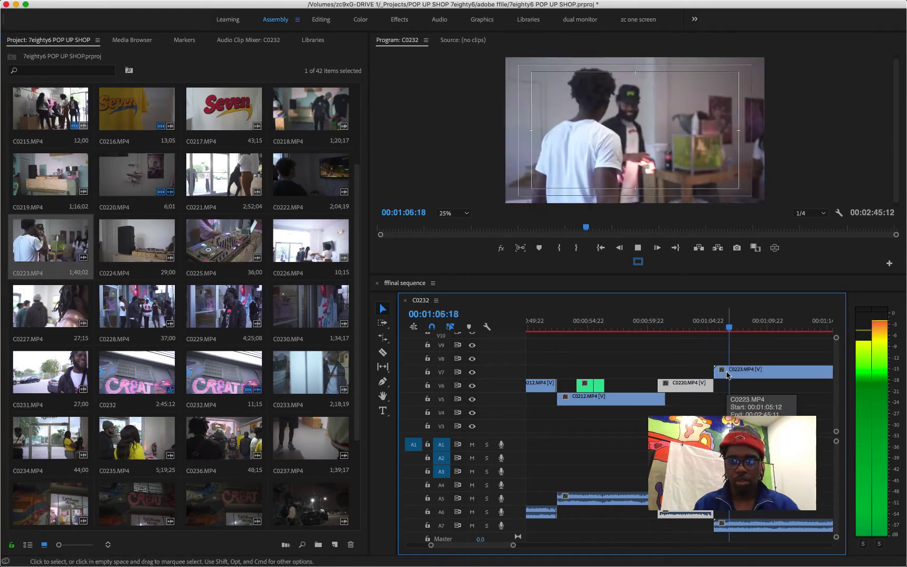
key("minus")
key("minus")
key("minus")
key("space")
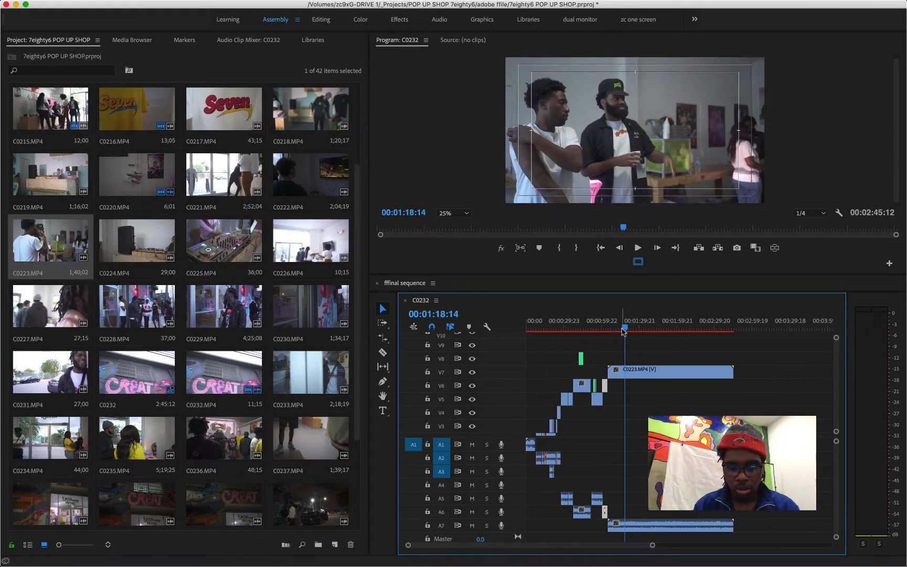
Split the C0223.MP4 clip on V7 at 00:01:18:14 and 00:01:29:08
key("c")
left_click(625, 372)
key("v")
key("space")
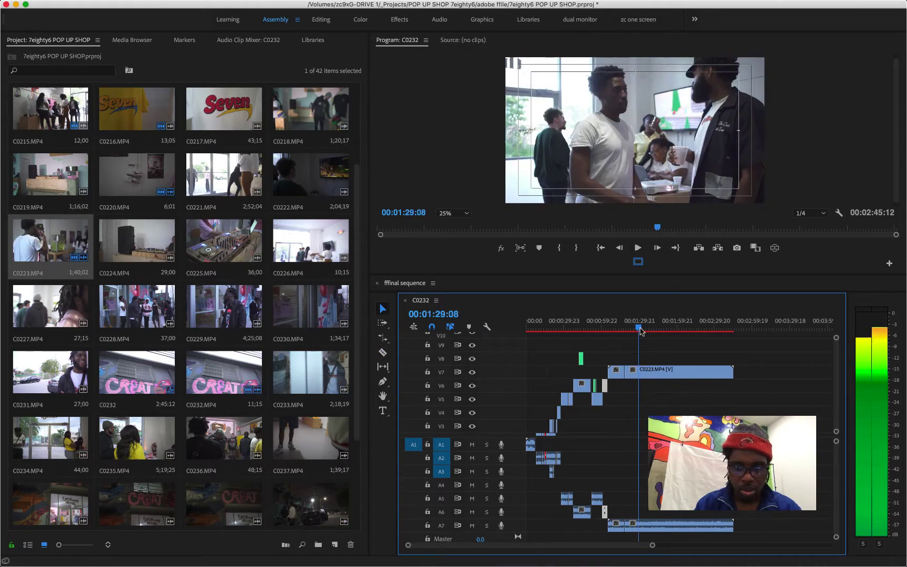
key("space")
key("c")
left_click(639, 373)
Rate-stretch the middle C0223.MP4 piece on V7 to about 2 seconds, close the gap after it, and play the join
key("equal")
key("r")
left_click_drag(675, 372, 630, 374)
key("v")
left_click_drag(706, 373, 662, 372)
left_click(614, 327)
key("space")
key("space")
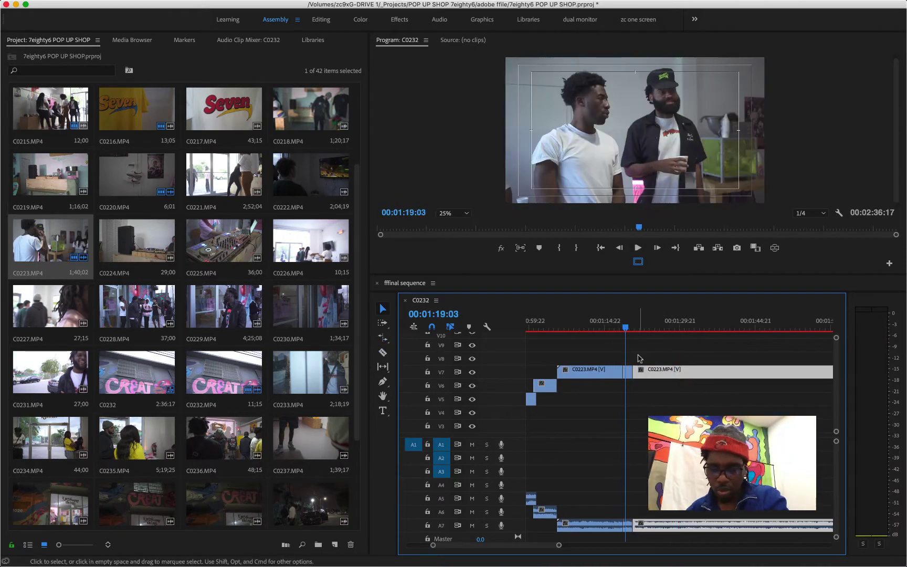
Delete the short sped-up C0223.MP4 piece on V7 and move the remaining footage against the first piece
key("equal")
key("equal")
left_click(686, 373)
left_click(650, 326)
key("space")
left_click_drag(762, 374, 695, 372)
key("space")
left_click(672, 373)
key("Delete")
Play from the V7 join and split the remaining C0223.MP4 clip at about 00:01:31 and at 00:01:38:05
left_click(656, 327)
key("space")
key("minus")
key("minus")
key("minus")
left_click_drag(539, 546, 552, 547)
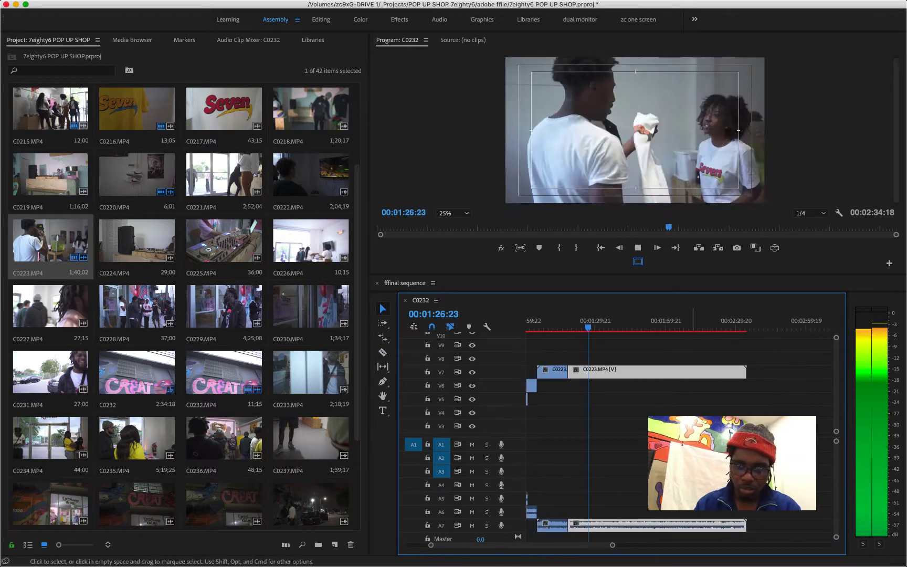
key("space")
key("c")
left_click(598, 375)
key("v")
left_click_drag(598, 327, 614, 337)
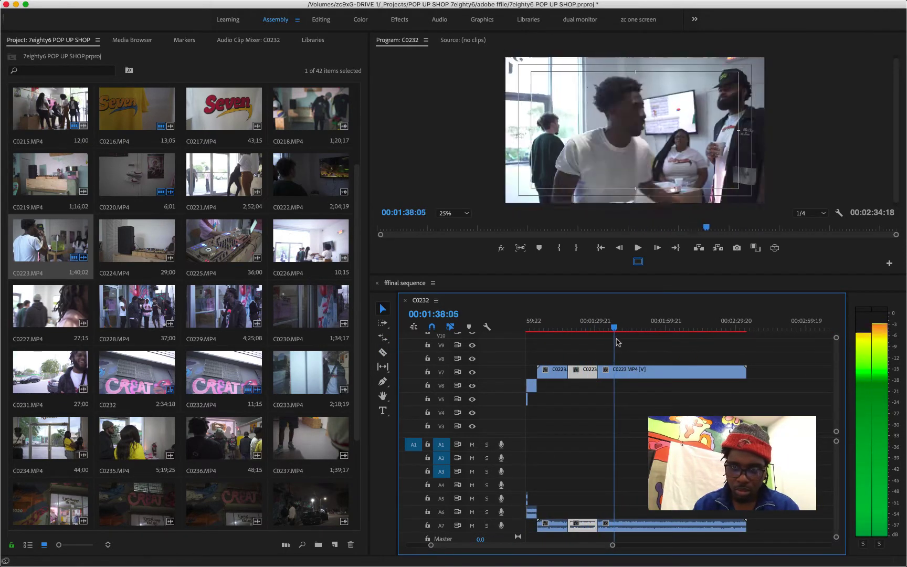
key("c")
left_click(614, 374)
Rate-stretch the new middle C0223.MP4 piece shorter, close the gap after it, and play the transition
key("r")
left_click_drag(614, 374, 603, 374)
key("v")
left_click_drag(645, 373, 634, 374)
left_click(591, 326)
key("space")
key("space")
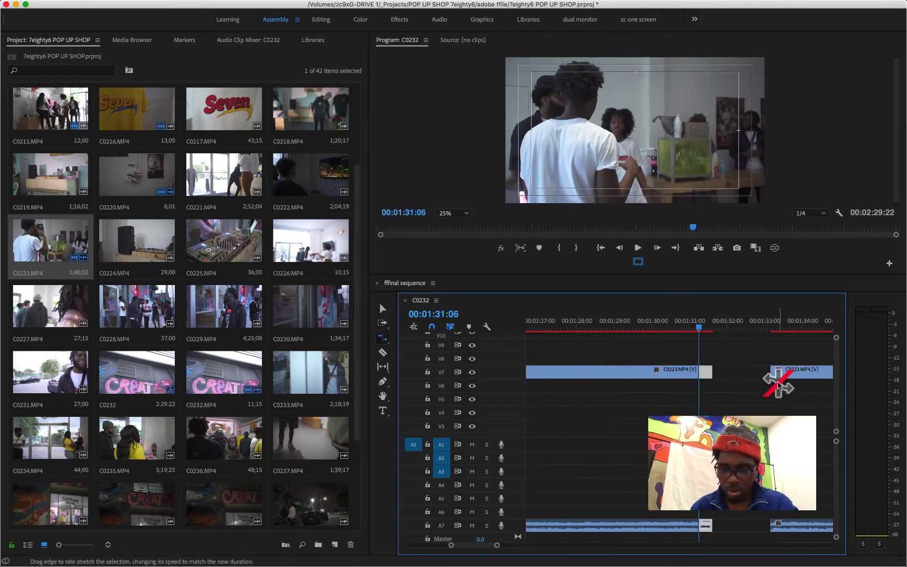
Shorten the sped-up C0223.MP4 piece to end at 00:01:31:09, butt the remaining clip against it, and play the join
key("v")
left_click(658, 326)
key("space")
left_click_drag(779, 374, 741, 378)
key("space")
left_click(707, 375)
key("v")
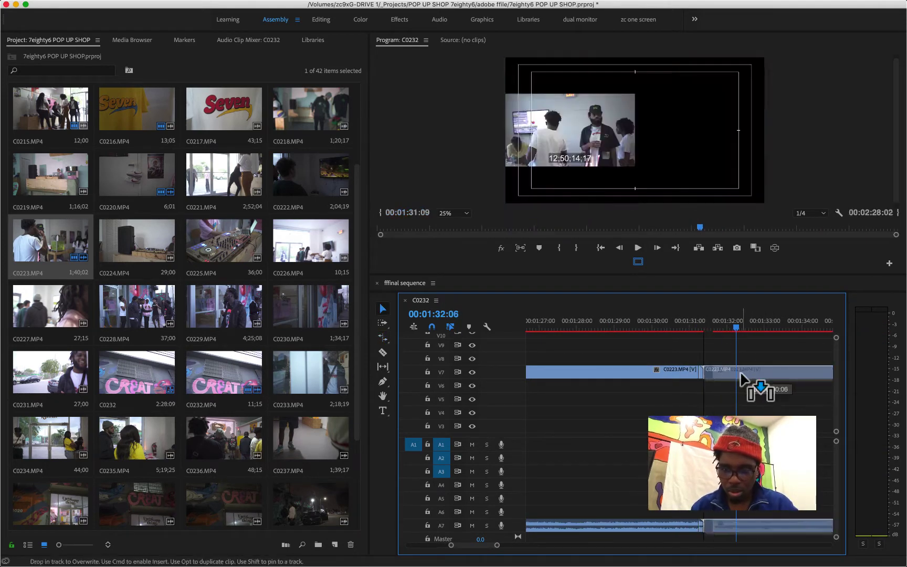
left_click(681, 325)
key("space")
key("space")
Split the last C0223.MP4 clip at about 00:01:34:16 and at 00:01:55:11, and ripple-delete the section between
key("minus")
key("minus")
key("minus")
key("c")
left_click(696, 374)
left_click_drag(703, 330, 799, 342)
key("minus")
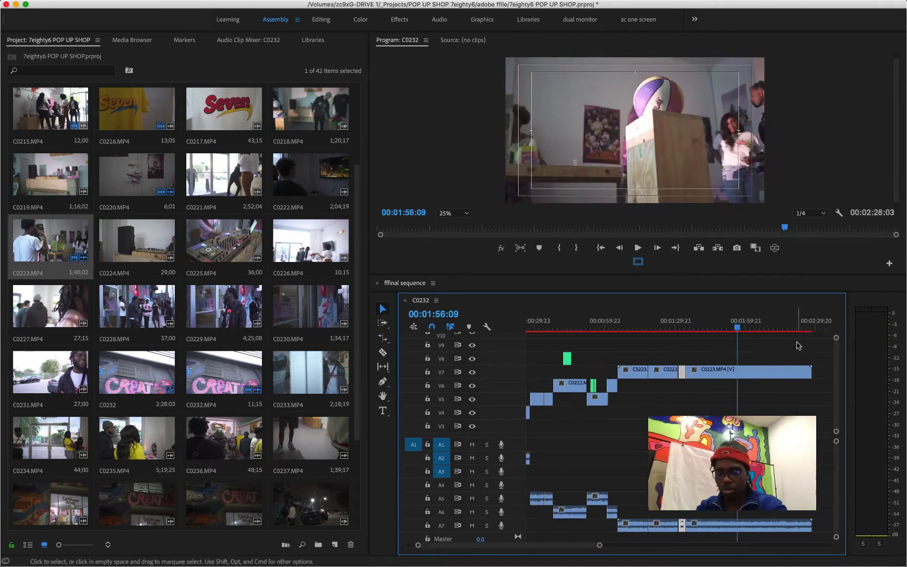
key("minus")
left_click_drag(662, 329, 661, 346)
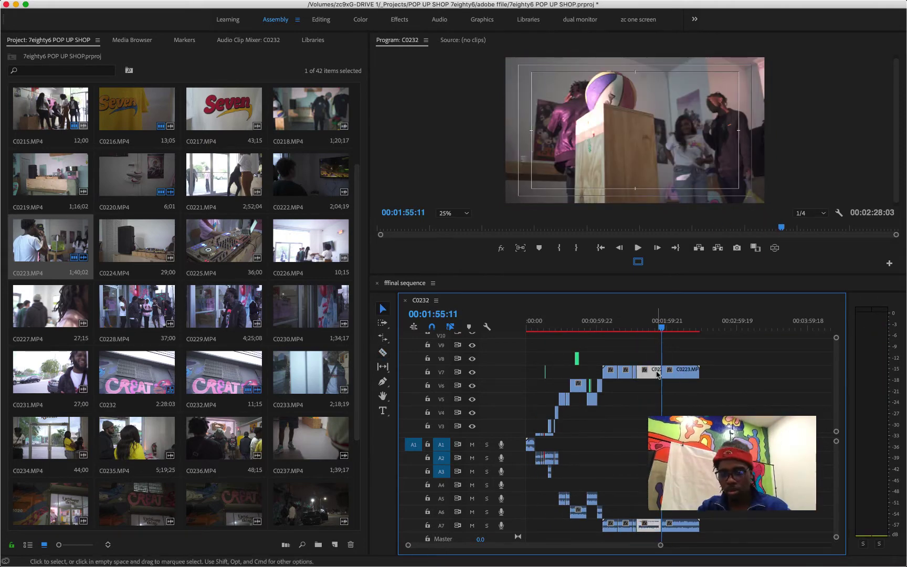
key("shift+Delete")
Play across the new V7 join, save the project, and replay the C0223.MP4 section
left_click(630, 319)
key("space")
key("space")
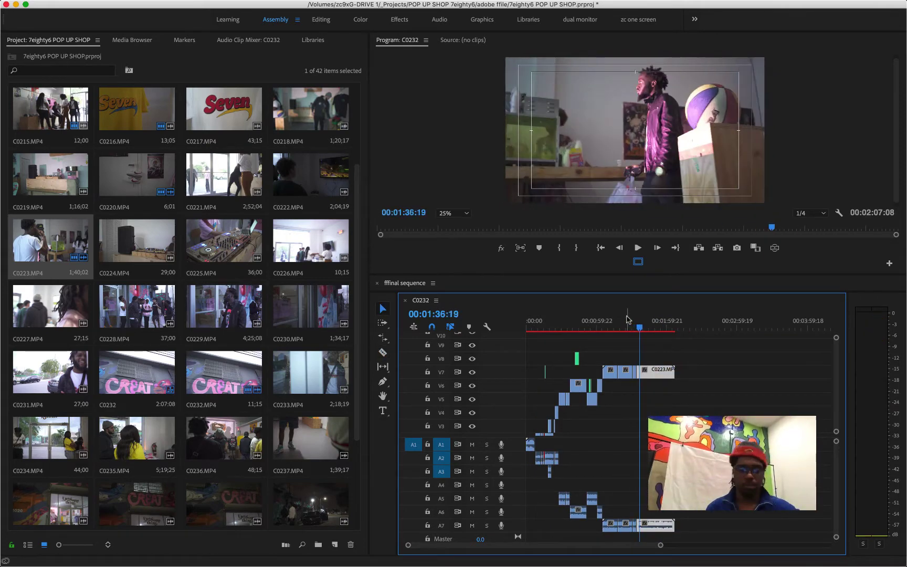
left_click(650, 6)
left_click(629, 330)
key("space")
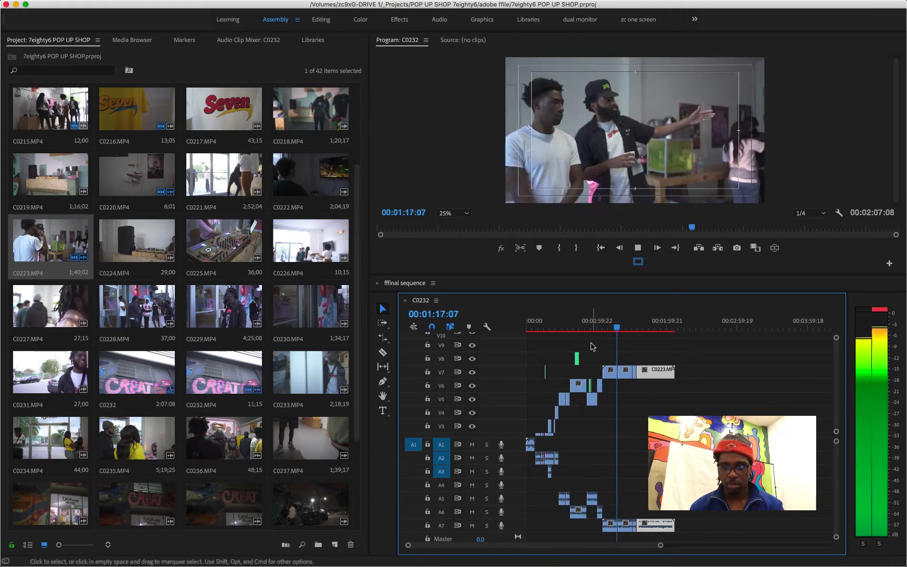
Shorten the first C0223.MP4 piece on V7 to about 00:01:11 and shift the following pieces earlier to meet it
key("equal")
key("equal")
left_click_drag(647, 373, 623, 372)
key("minus")
key("minus")
key("super+z")
Play the shortened C0223.MP4 section on V7 through to 00:01:38:04
left_click(605, 328)
key("space")
key("equal")
key("equal")
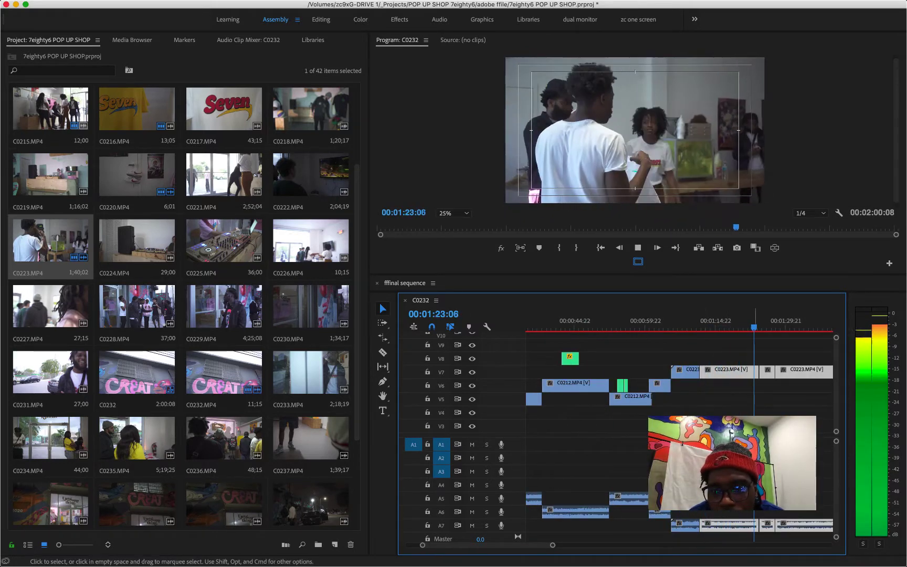
key("minus")
key("minus")
key("minus")
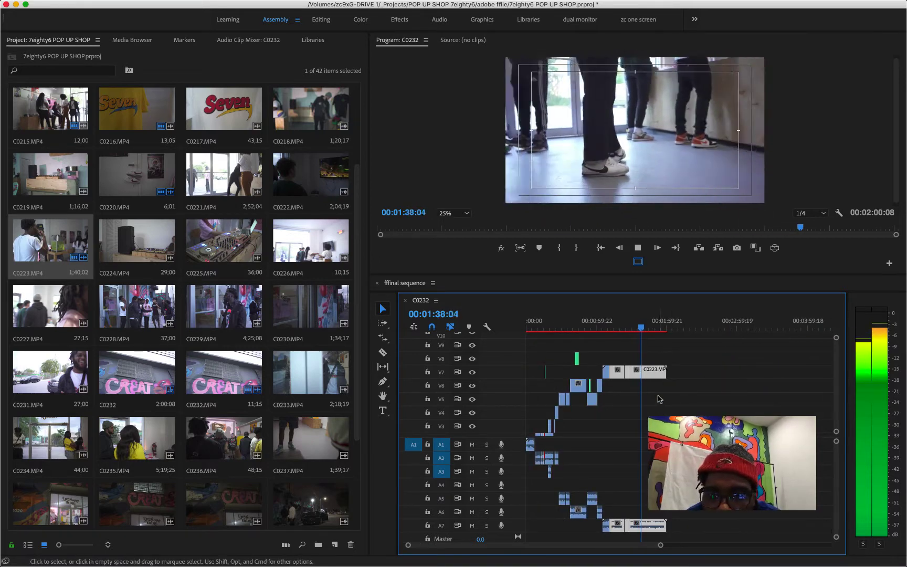
Shorten the C0223.MP4 section on V7 so that it ends at 00:01:41:06
left_click(643, 328)
left_click_drag(643, 331, 664, 331)
key("r")
left_click_drag(666, 373, 601, 372)
key("super+z")
key("equal")
key("equal")
key("v")
key("minus")
key("minus")
key("minus")
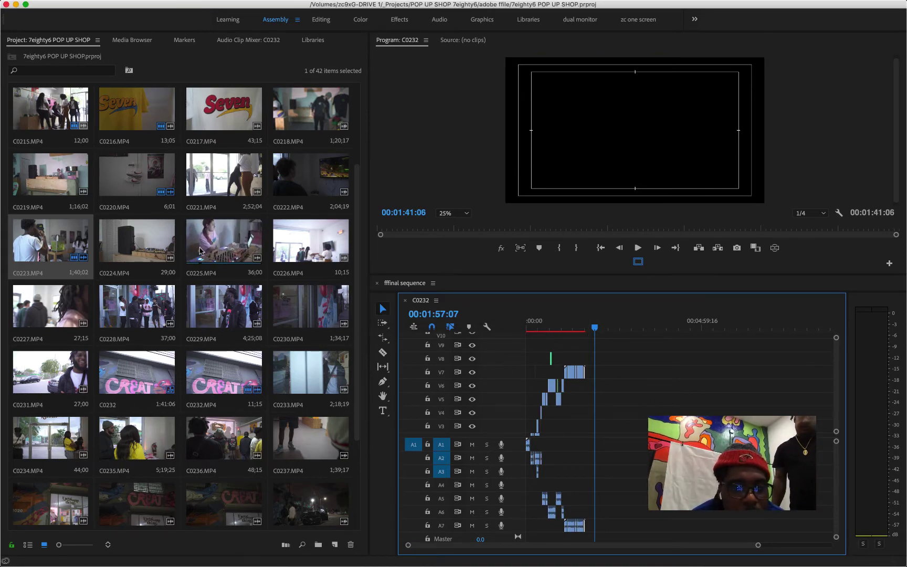
Add the 7;09 section of C0225.MP4 to V8, starting at 00:01:41:06
left_click_drag(199, 250, 588, 325)
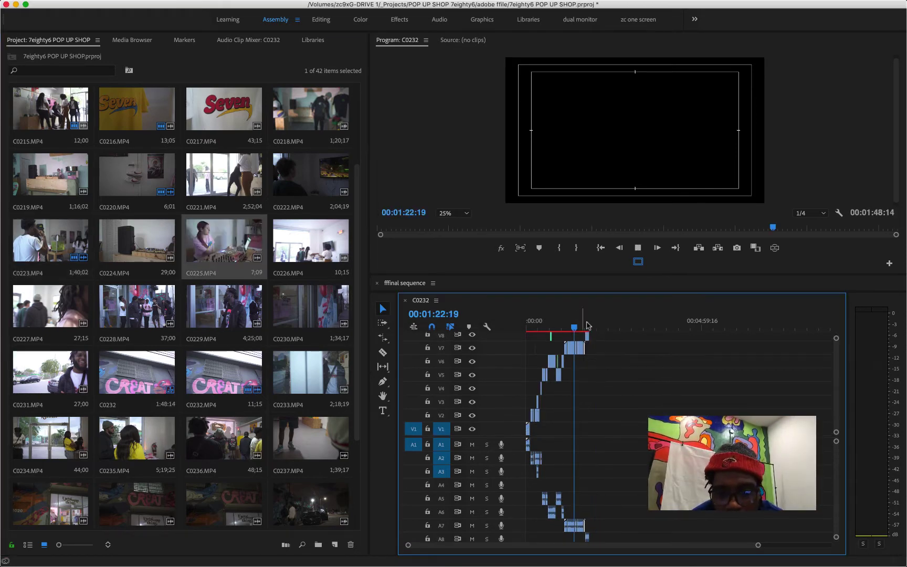
key("equal")
key("equal")
scroll(729, 401, "up", 2)
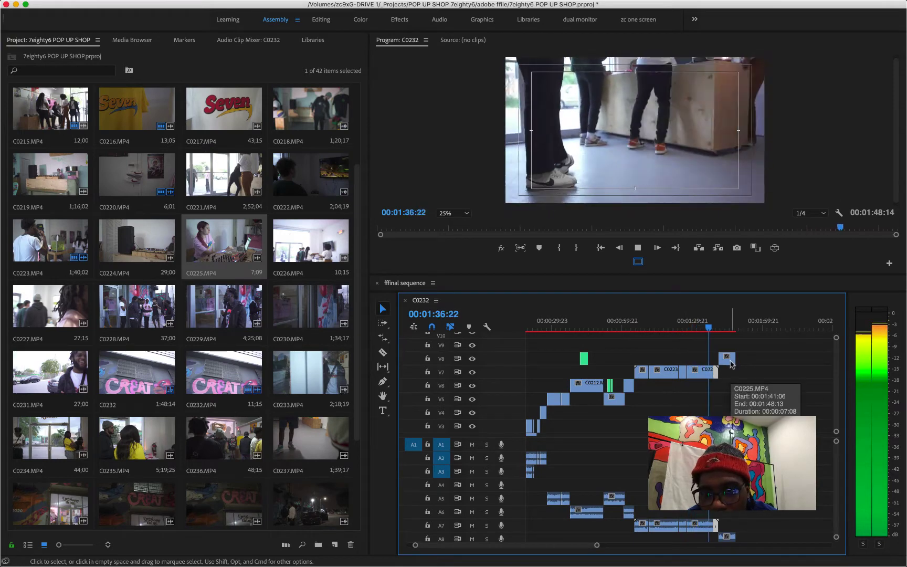
Trim the end of the last C0223.MP4 clip to about 00:01:34:20 and move C0225.MP4 from V8 down to V7
key("space")
key("equal")
key("equal")
key("equal")
key("equal")
left_click_drag(675, 373, 609, 374)
left_click(589, 326)
left_click_drag(719, 360, 610, 375)
Shift C0225.MP4 earlier on V7 to meet the C0223.MP4 clip, ending at 00:01:42:05, and play across the join
key("space")
key("space")
key("minus")
key("minus")
left_click_drag(682, 374, 641, 373)
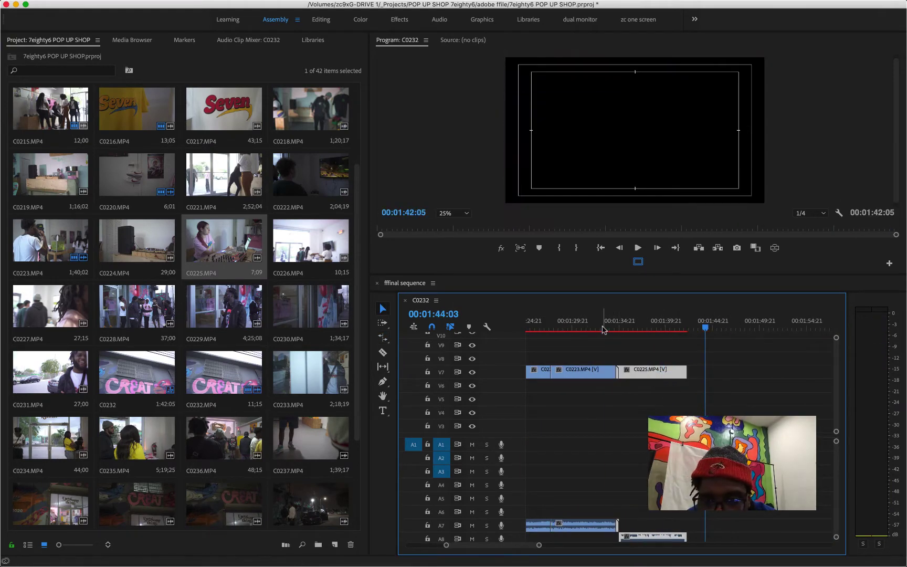
left_click(604, 327)
key("space")
key("space")
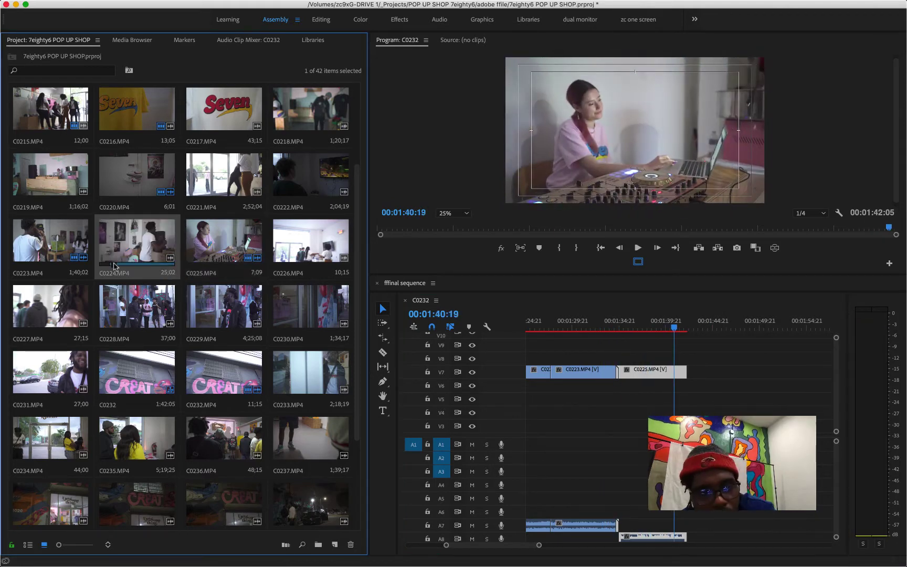
Place the 6;05 section of C0224.MP4 on V8 and shift C0225.MP4 later on V7
left_click_drag(110, 252, 641, 359)
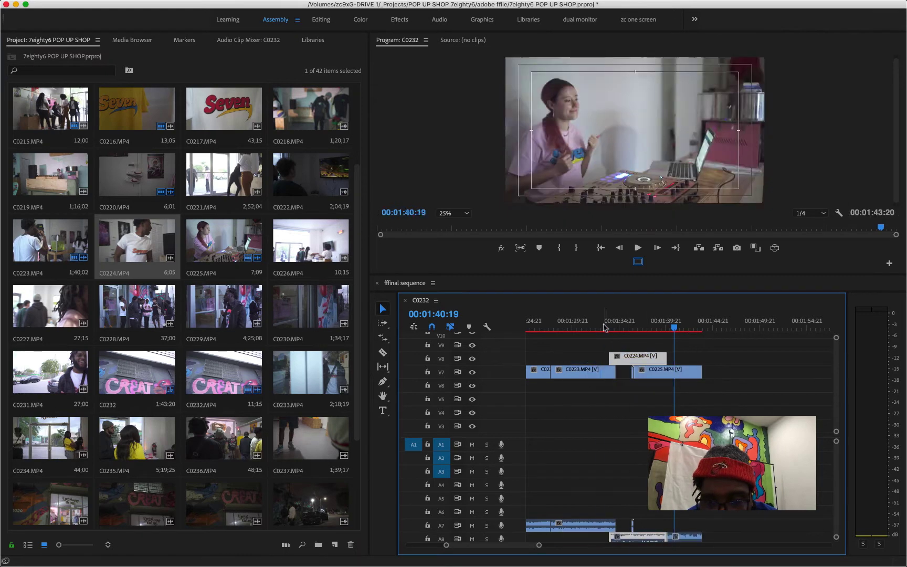
key("super+z")
left_click(607, 326)
mouse_move(583, 360)
left_mouse_down()
mouse_move(652, 364)
mouse_move(592, 360)
left_mouse_up()
left_click_drag(699, 372, 747, 375)
Play the C0224.MP4 clip on V8, reposition it, and split it near its end
left_click(603, 329)
key("space")
left_click_drag(591, 359, 652, 360)
key("space")
key("c")
left_click(648, 360)
Move C0225.MP4 from V7 to V8 and close the gap to the end of C0224.MP4 at about 00:01:38:00
key("v")
left_click_drag(730, 372, 588, 360)
key("equal")
key("equal")
key("equal")
key("equal")
left_click(647, 363)
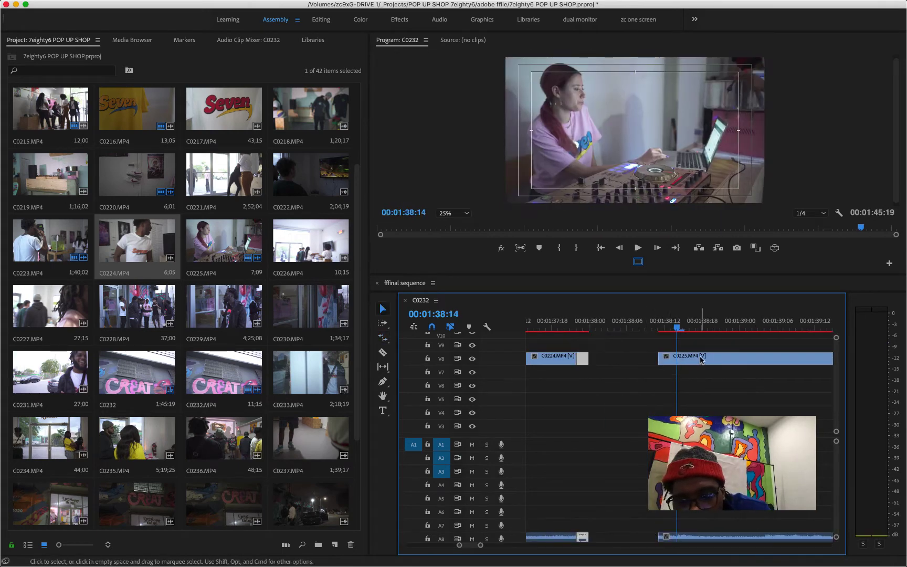
left_click_drag(701, 359, 631, 359)
Play across the join between C0224.MP4 and C0225.MP4 on V8 through to about 00:01:43:10
key("minus")
key("minus")
key("minus")
key("minus")
left_click(632, 328)
key("space")
left_click(688, 361)
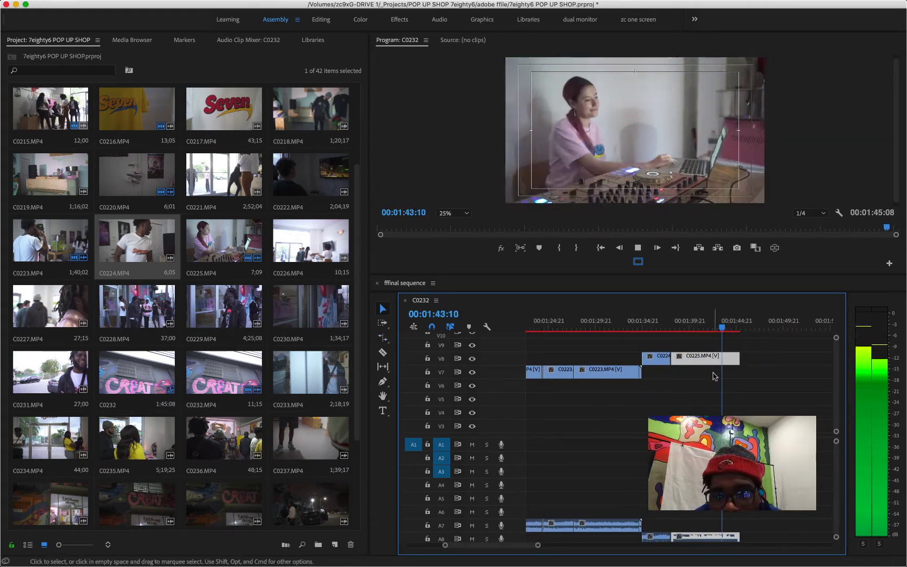
key("space")
key("space")
Trim the end of C0225.MP4 on V8 to 00:01:43:09
key("minus")
key("minus")
key("equal")
key("equal")
scroll(601, 375, "right", 15)
scroll(601, 375, "left", 2)
left_click(607, 328)
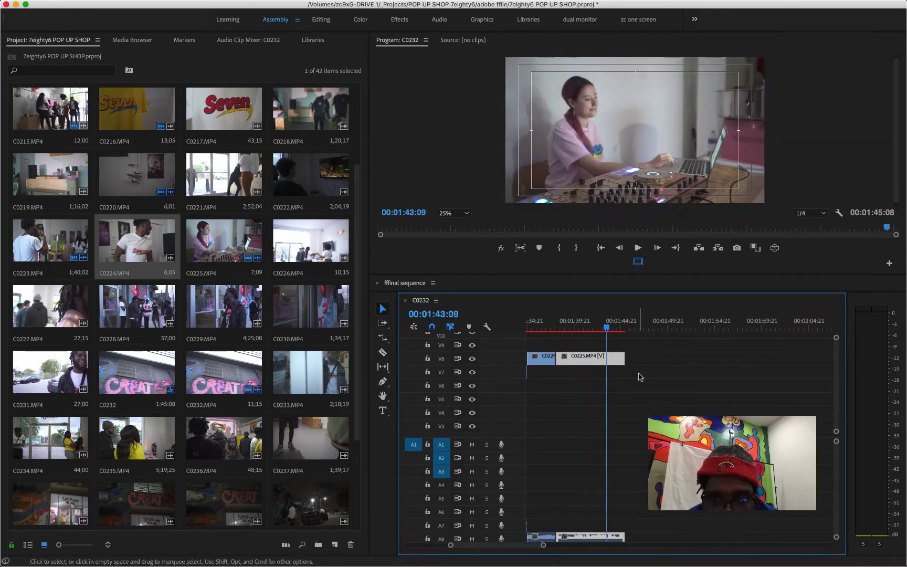
left_click_drag(623, 362, 605, 364)
left_click(624, 384)
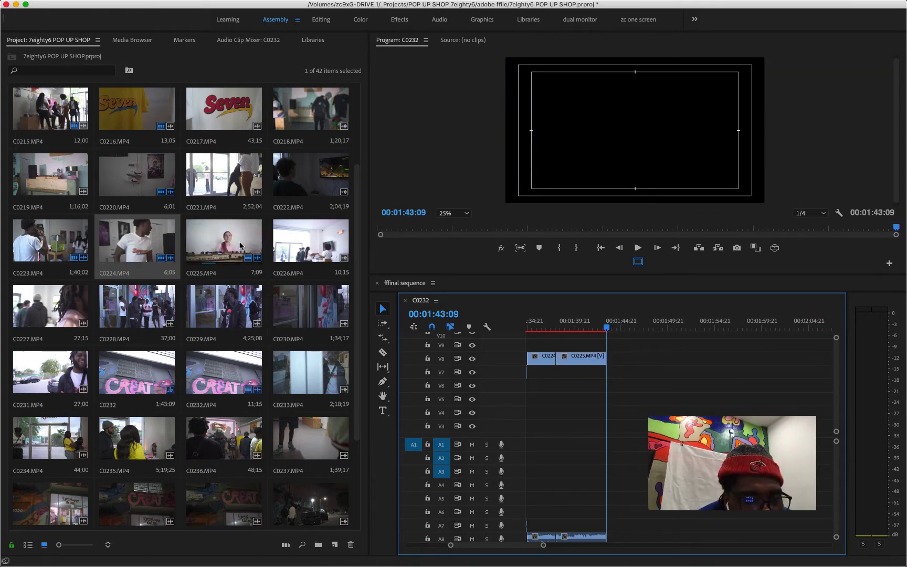
Place the 6;17 section of C0218.MP4 on V12 at about 00:00:59 and play it
scroll(251, 245, "up", 2)
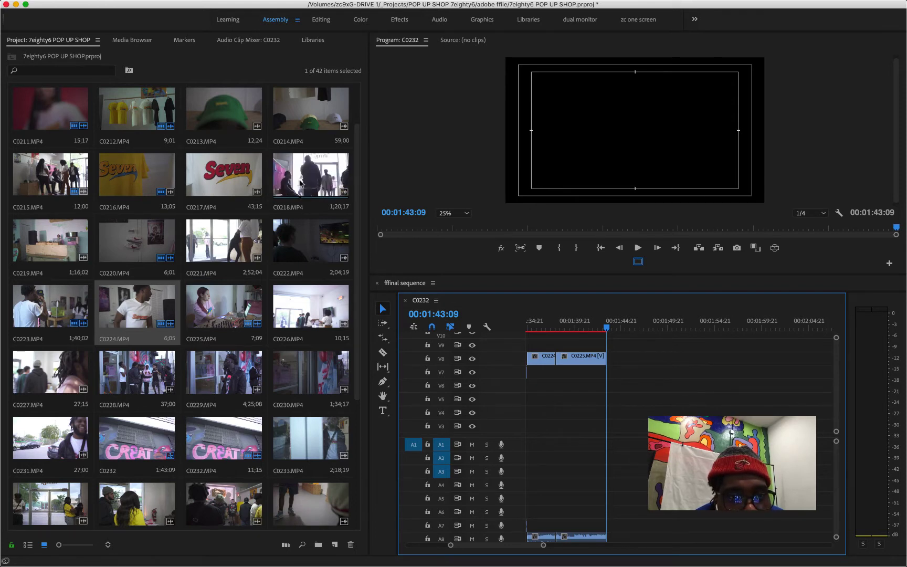
left_click_drag(309, 183, 594, 367)
left_click(573, 320)
key("space")
scroll(636, 364, "down", 2)
scroll(637, 364, "up", 1)
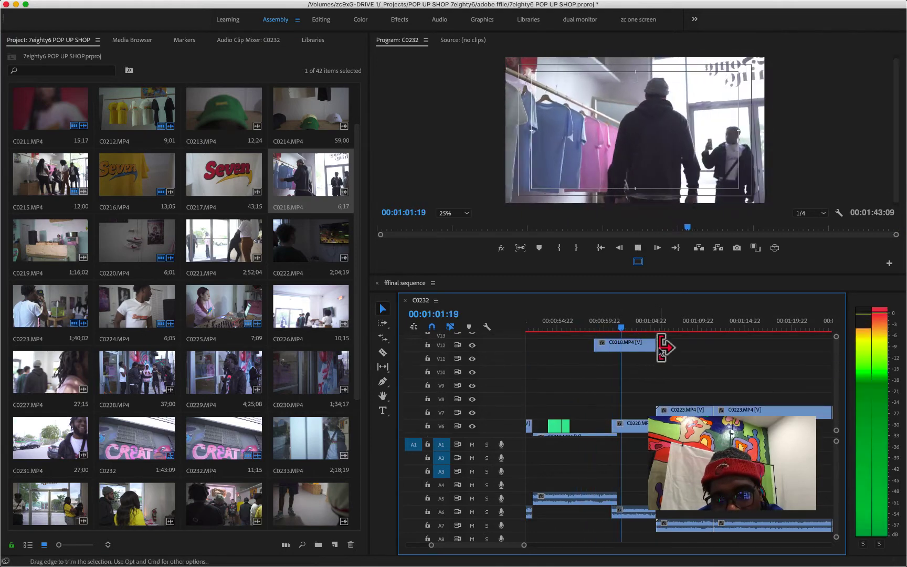
Trim the end of C0218.MP4 on V12 to about 00:01:01:10 and delete its linked audio from A9
key("space")
left_click_drag(654, 345, 618, 345)
left_click(584, 318)
key("space")
key("space")
scroll(607, 520, "down", 2)
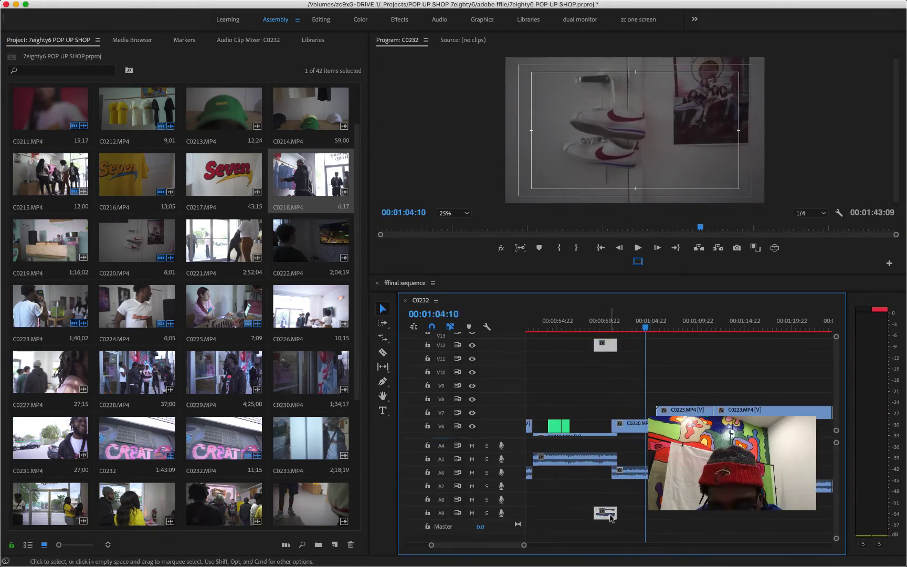
left_click_drag(579, 321, 610, 322)
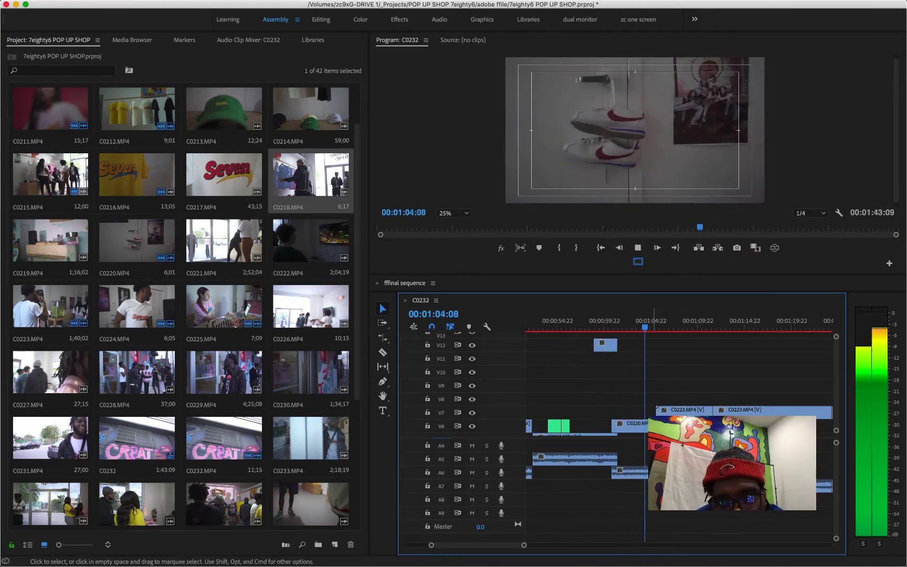
key("minus")
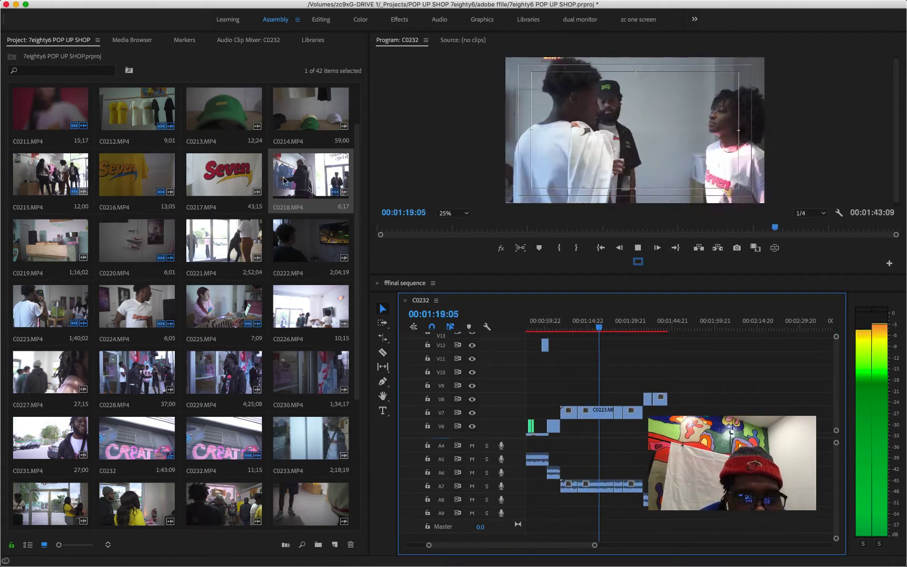
Place the 6;28 section of C0217.MP4 on V10 at about 00:01:15 and slow it to about 77.2%
left_click(211, 192)
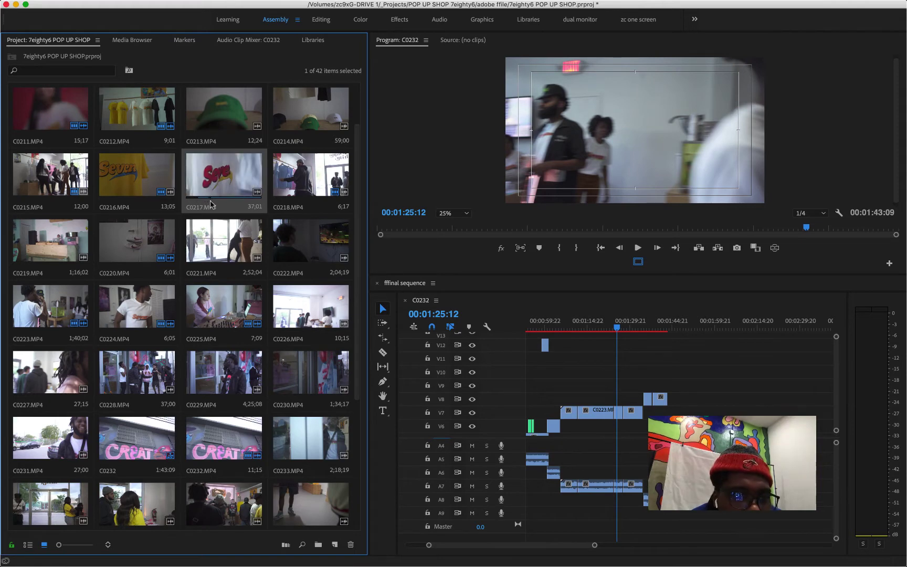
left_click_drag(206, 191, 645, 387)
key("space")
left_click(567, 319)
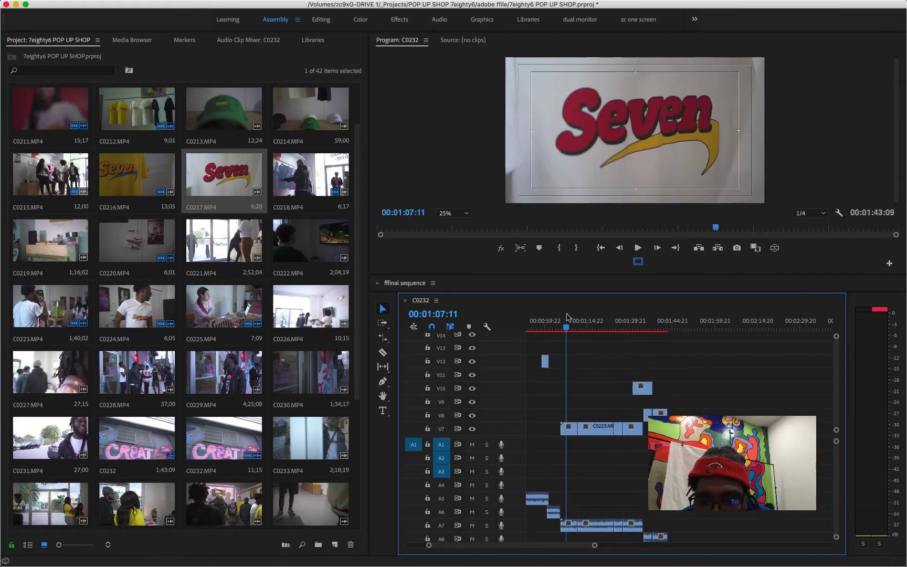
key("space")
key("Escape")
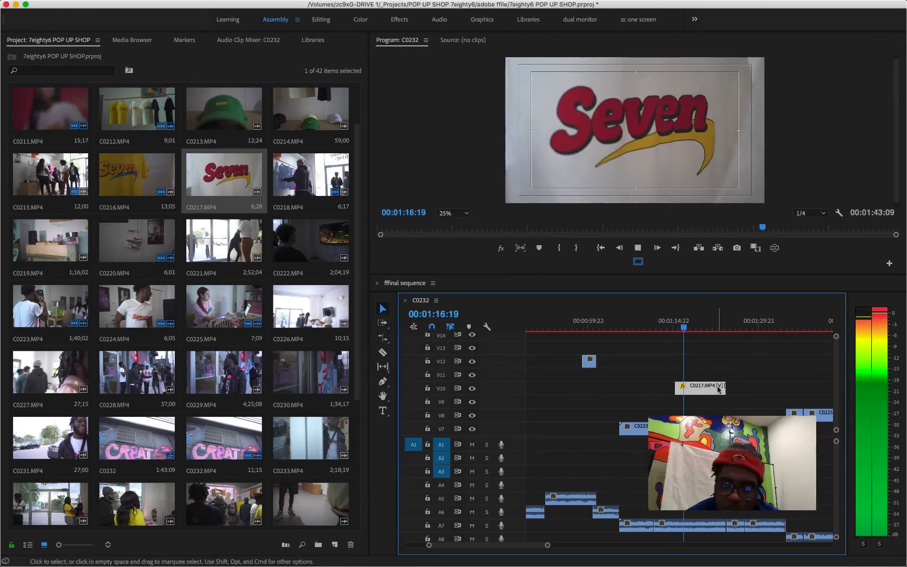
Delete the linked audio of C0217.MP4 and trim the clip's end on V10 to about 00:01:17
key("space")
right_click(705, 390)
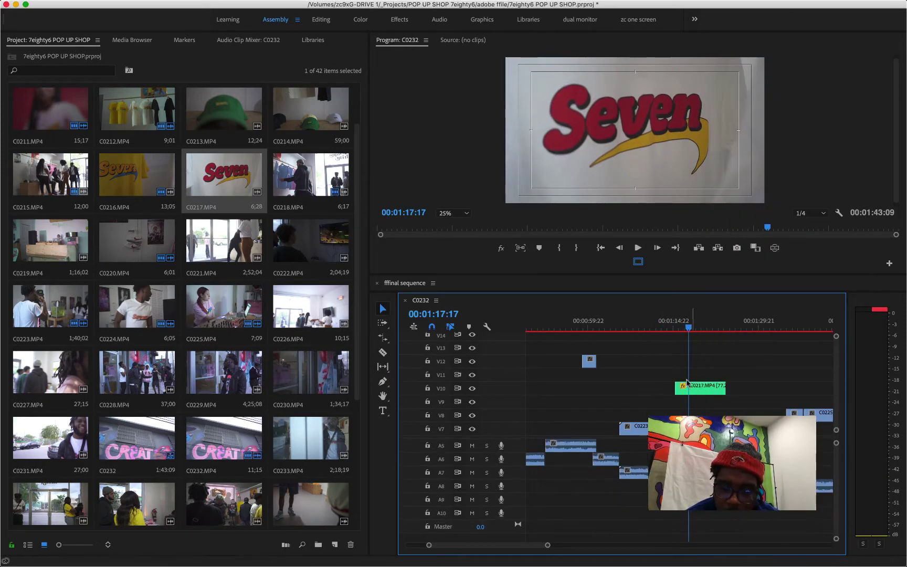
left_click(685, 322)
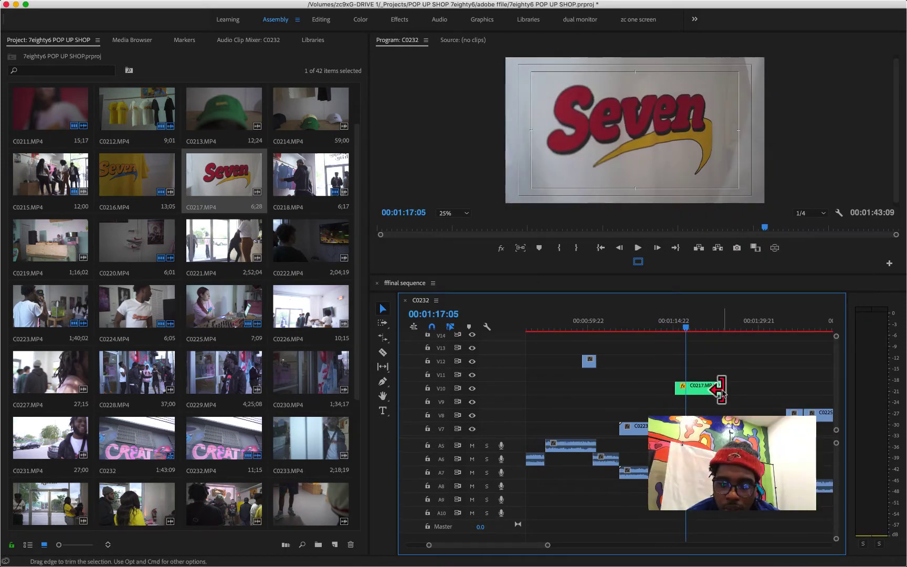
key("space")
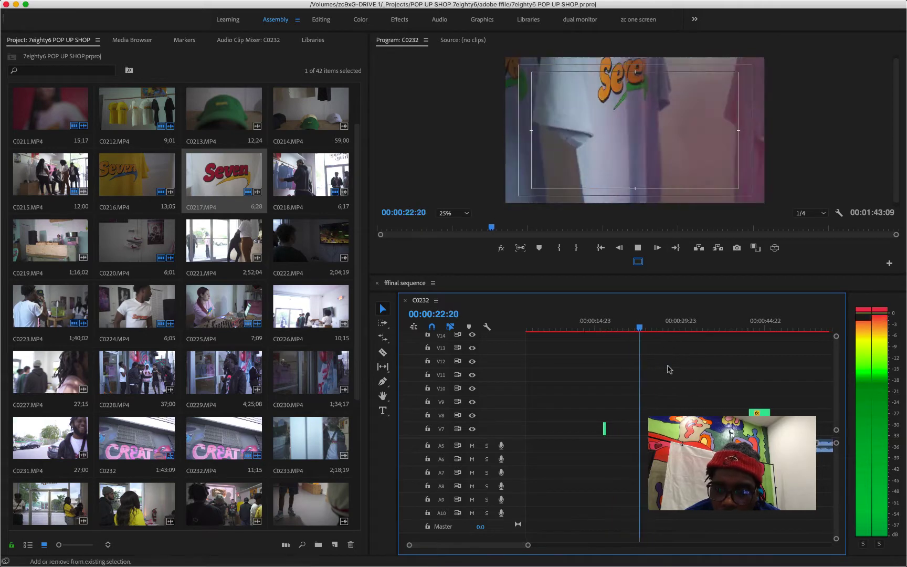
Unlink and delete the audio clip on A3 at about 00:00:20, and play on to 00:00:32:17
scroll(630, 473, "up", 4)
key("space")
right_click(627, 471)
left_click(649, 252)
left_click(627, 471)
key("Delete")
key("space")
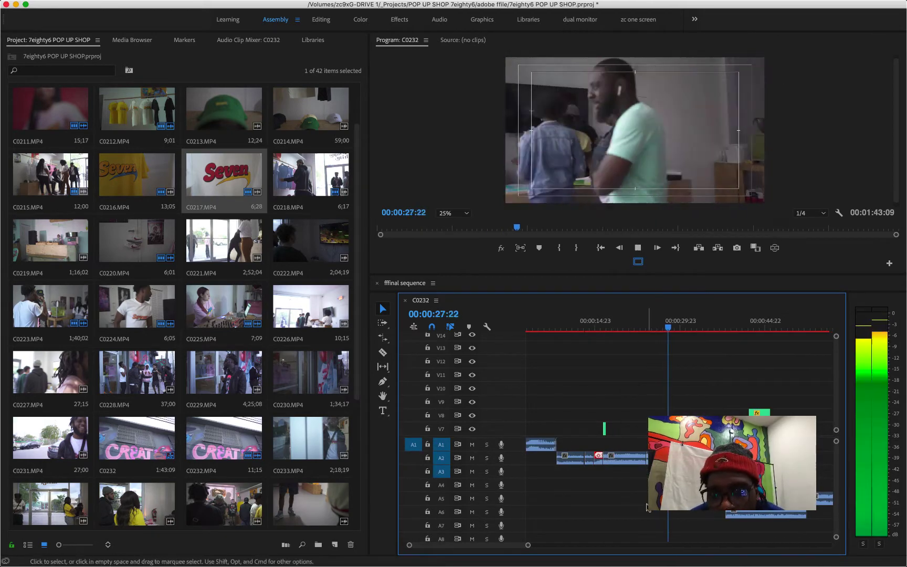
key("space")
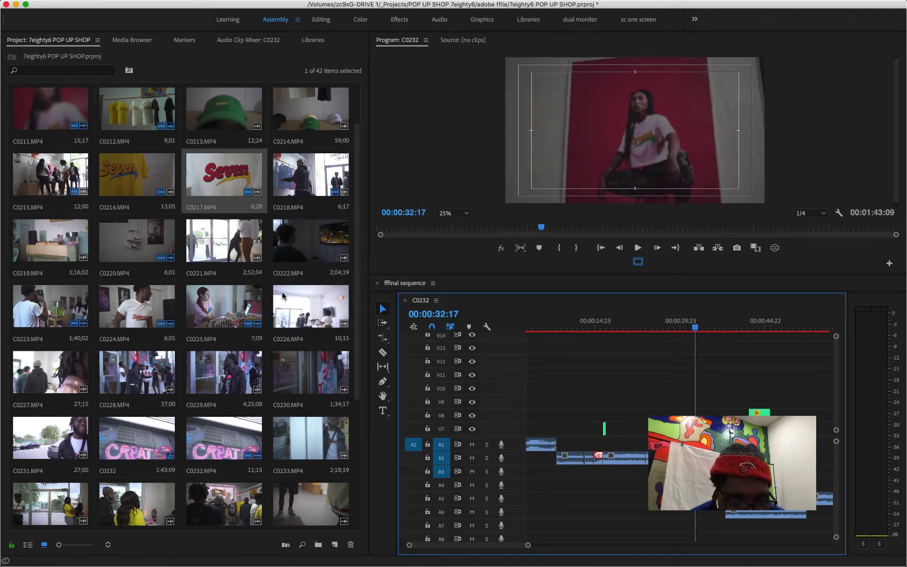
Delete C0226.MP4 from the project
left_click(282, 295)
key("Delete")
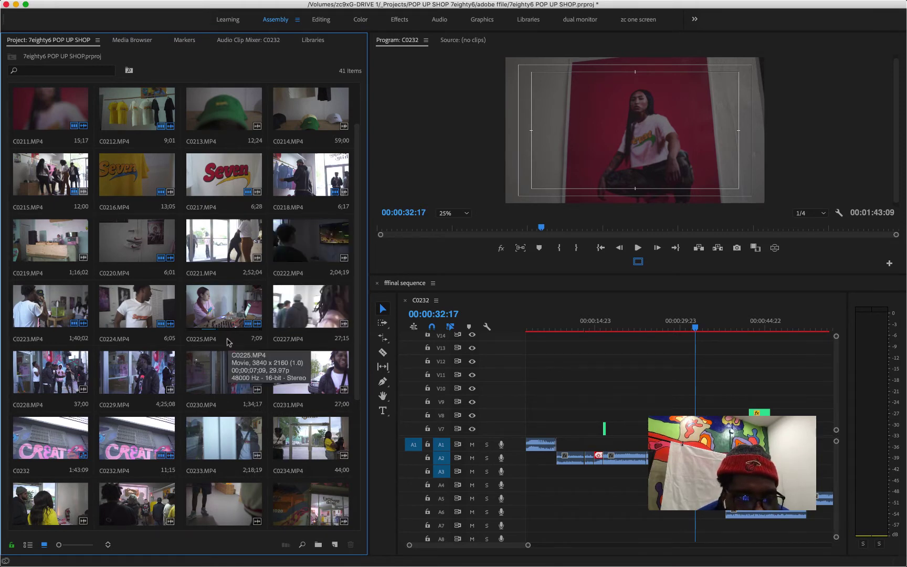
scroll(229, 342, "up", 2)
left_click(226, 210)
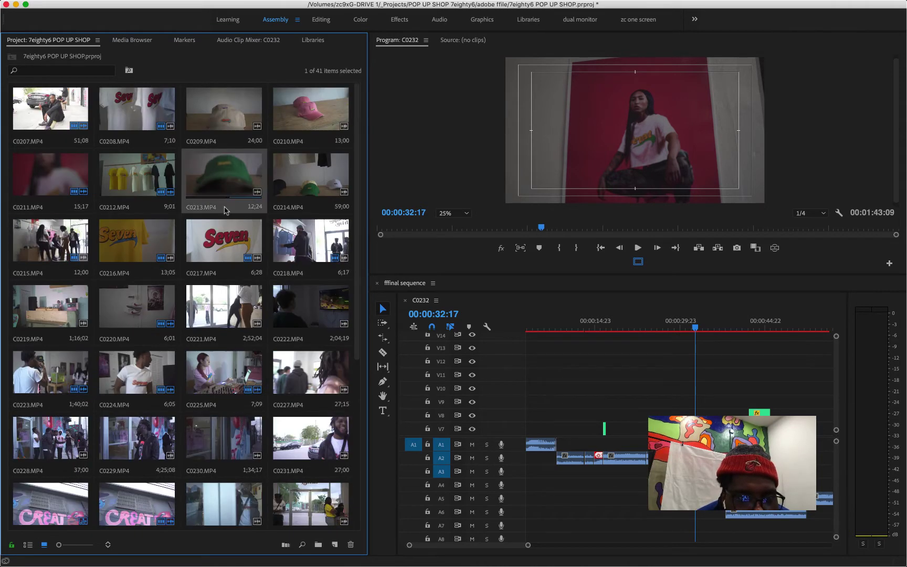
Mark a 6;16 section of C0209.MP4 and place it on V10 at about 00:00:34:18
left_click(206, 114)
key("i")
key("o")
left_click(684, 327)
left_click_drag(225, 113, 768, 389)
key("space")
key("space")
Unlink the audio of C0209.MP4 on V10 and rate-stretch the video to 76.47%
right_click(723, 393)
left_click(750, 424)
key("=")
key("=")
left_click(675, 362)
key("r")
key("space")
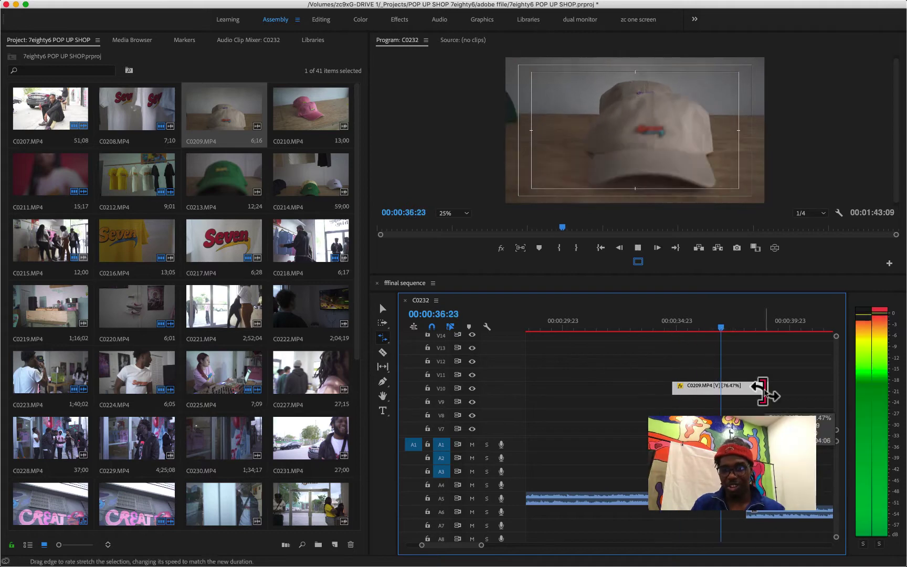
key("v")
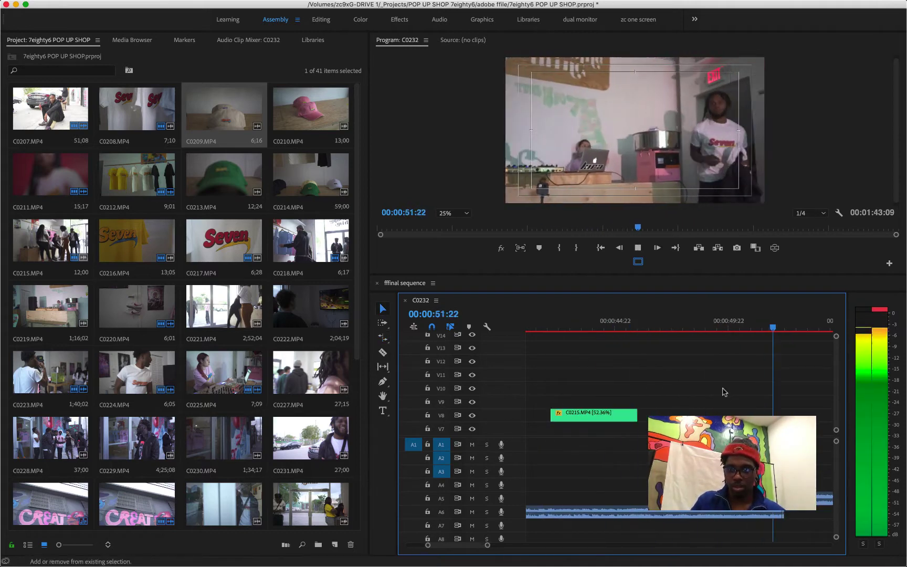
Play the sequence through to 00:01:19:19 and browse the project's remaining clips
key("-")
key("-")
key("-")
key("-")
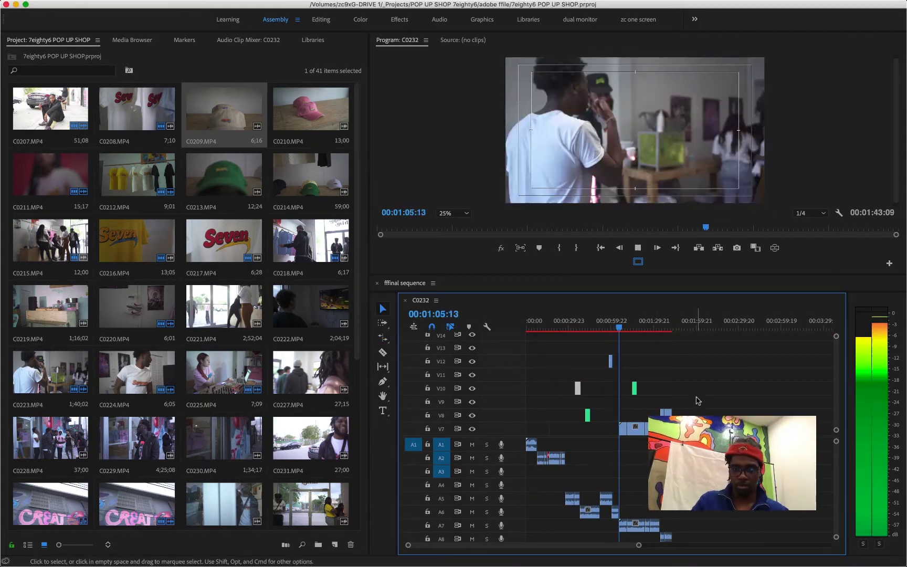
scroll(362, 420, "down", 10)
scroll(362, 420, "up", 4)
scroll(208, 276, "up", 3)
key("space")
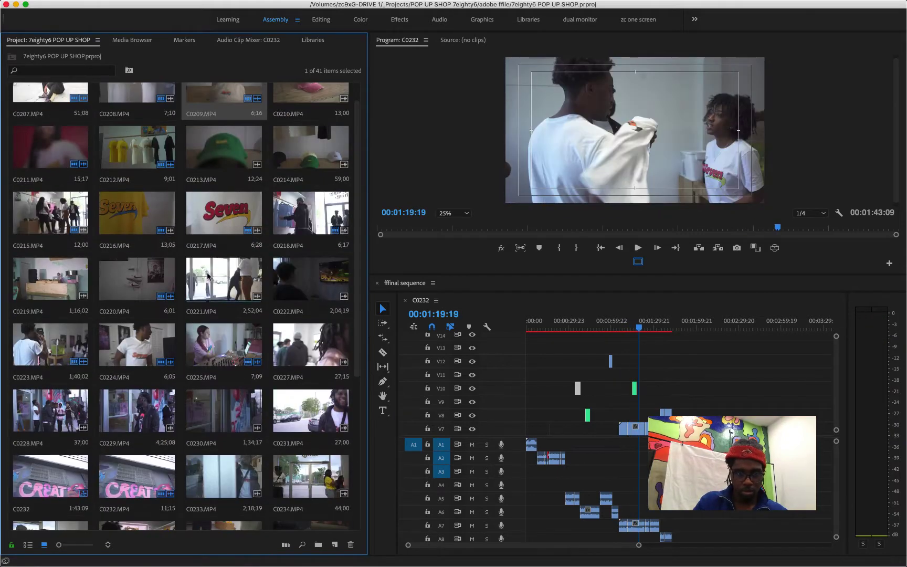
Add a 23;16 section of C0219.MP4 to V12 and shift it to start at about 00:01:49:20
left_click(68, 286)
left_click_drag(163, 275, 676, 348)
left_click(637, 248)
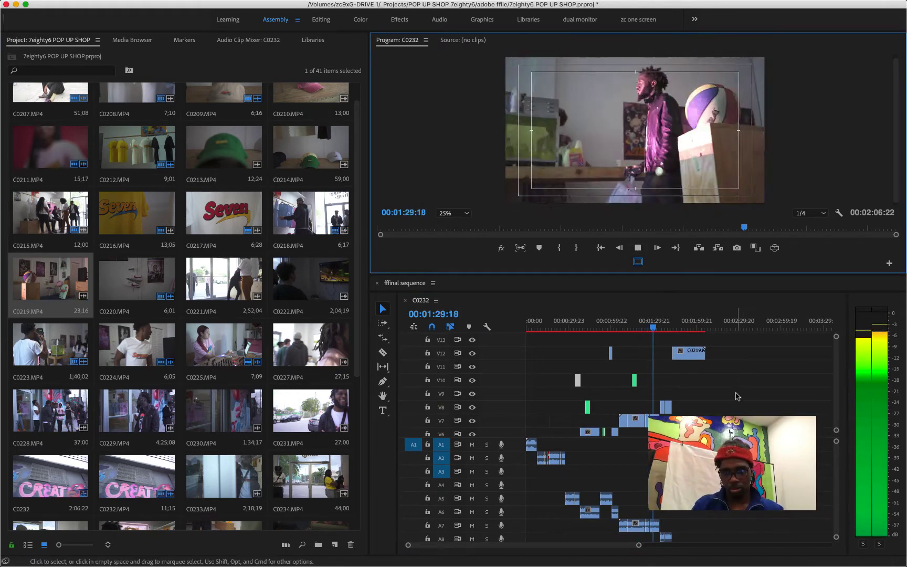
scroll(737, 397, "right", 2)
key("space")
mouse_move(643, 353)
left_mouse_down()
mouse_move(652, 354)
mouse_move(630, 367)
left_mouse_up()
Mark a 4;17 section of C0225.MP4, place it on V13 near 00:01:40, and play it
left_click(191, 347)
key("equal")
key("equal")
key("equal")
left_click(187, 342)
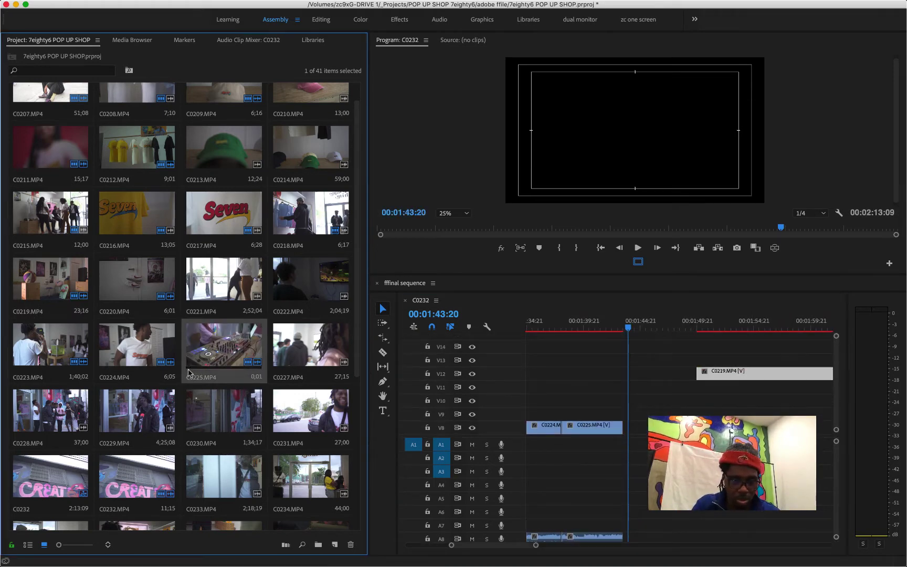
key("o")
scroll(624, 364, "down", 3)
left_click_drag(199, 348, 601, 360)
scroll(624, 365, "up", 3)
key("space")
key("space")
Unlink the audio from the new C0225.MP4 clip on V13
scroll(638, 378, "down", 2)
scroll(652, 510, "down", 3)
right_click(652, 510)
left_click(685, 235)
scroll(662, 398, "up", 4)
Speed up the C0225.MP4 clip on V13 and play the result
key("r")
key("super+r")
left_click(469, 364)
left_click(478, 343)
left_click(539, 322)
key("space")
key("space")
Shift the sped-up C0225.MP4 clip on V13 to start at about 00:01:40:08 and replay the passage
key("v")
left_click_drag(563, 361, 608, 365)
left_click(557, 323)
key("space")
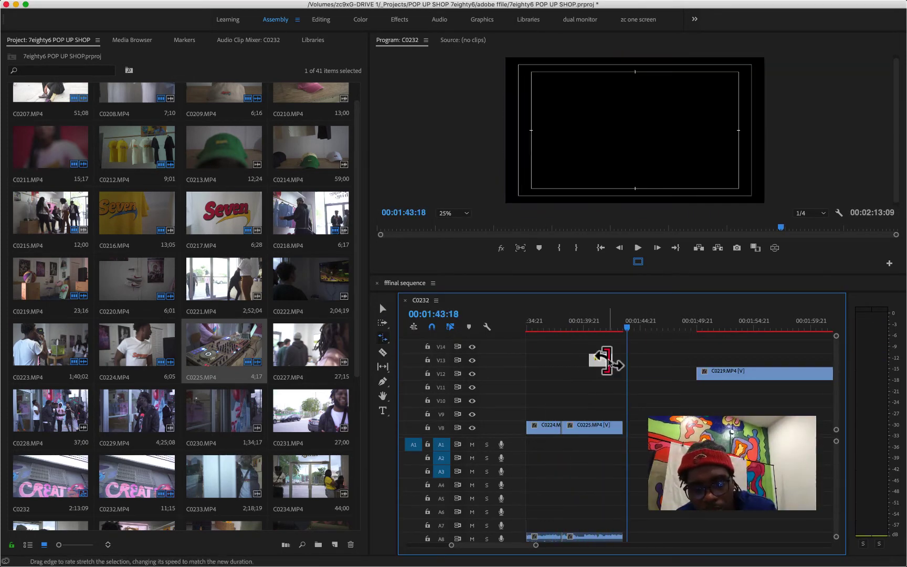
Play the passage around the sped-up C0225.MP4 clip on V13 and save the project
left_click(585, 325)
key("space")
key("space")
key("super+s")
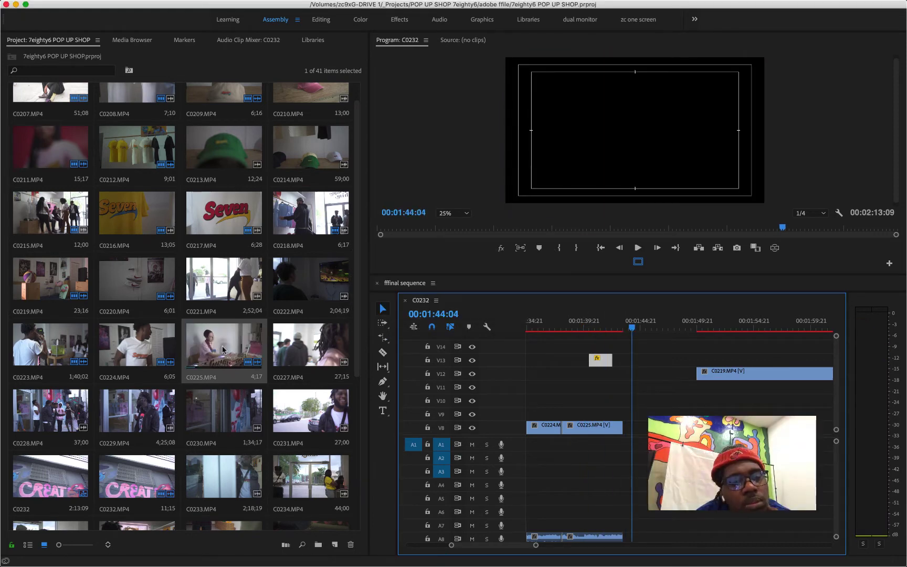
Mark a 3;25 section of C0225.MP4, place it on V14 at about 00:01:43, and play it
left_click(235, 358)
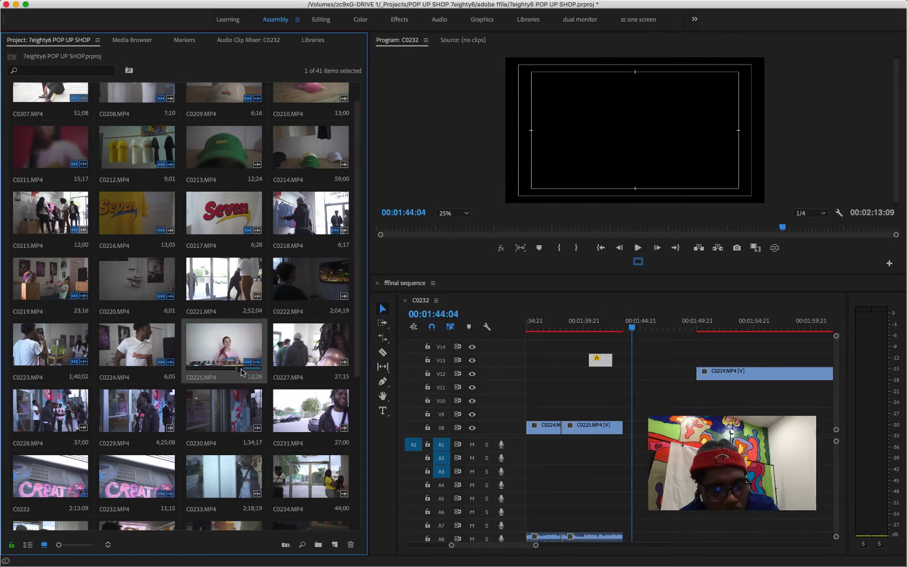
left_click_drag(241, 371, 630, 352)
left_click(625, 327)
key("space")
key("space")
Split the new C0225.MP4 clip on V14 at about 00:01:44:18 and move the second part back against the opening piece
key("equal")
key("equal")
key("c")
left_click(677, 348)
key("r")
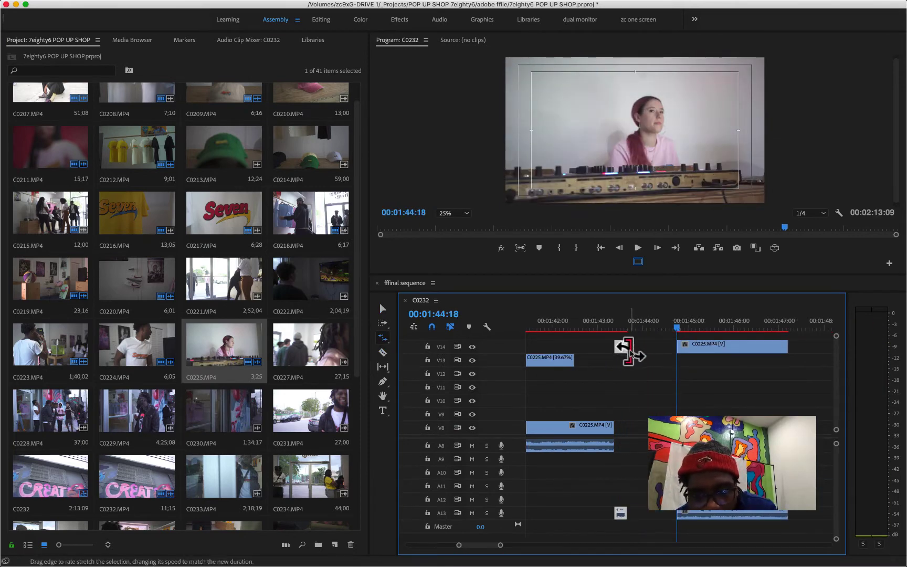
key("v")
left_click_drag(722, 348, 672, 349)
Split the C0225.MP4 clip on V14 again and rate-stretch its last piece to 69.09%
left_click(598, 324)
key("space")
key("space")
key("c")
left_click(667, 347)
key("r")
left_click_drag(737, 349, 771, 349)
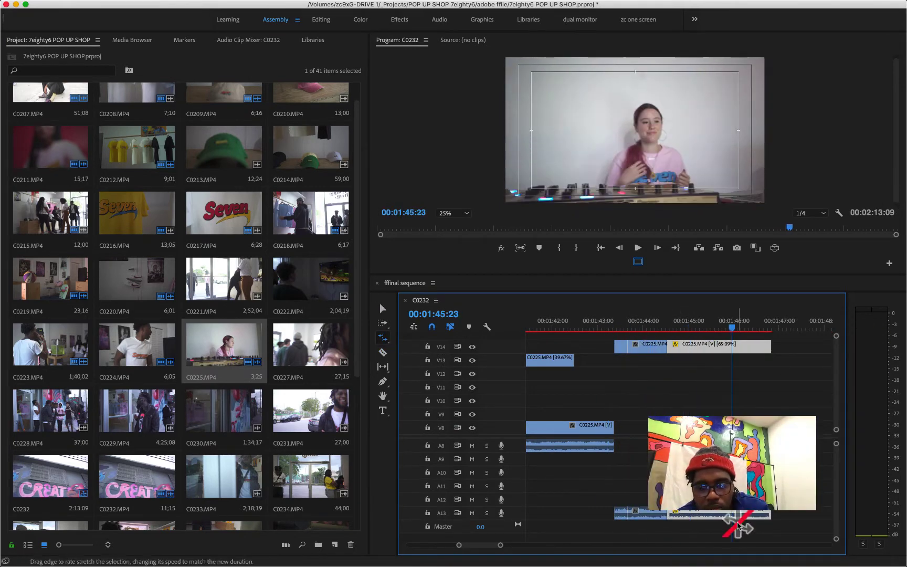
Unlink the audio of the slowed C0225.MP4 piece on V14 and delete it
key("v")
right_click(732, 515)
left_click(754, 232)
left_click(707, 516)
key("Delete")
Replay the C0225.MP4 passage from about 00:01:40 to check the timing of the clips on V13 and V14
key("minus")
key("minus")
left_click(563, 326)
key("space")
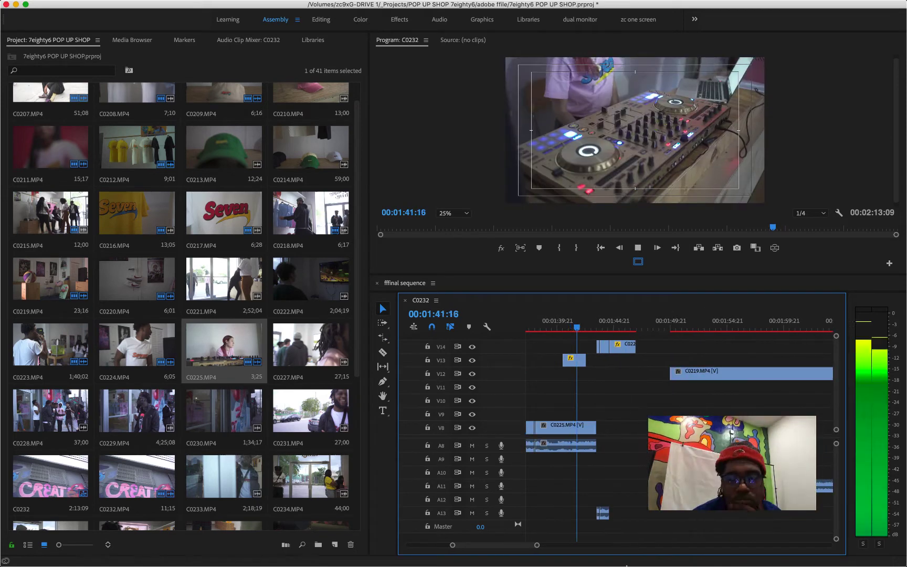
key("space")
left_click(544, 327)
key("space")
scroll(645, 375, "left", 10)
scroll(644, 374, "right", 2)
key("space")
key("minus")
key("minus")
scroll(615, 370, "right", 2)
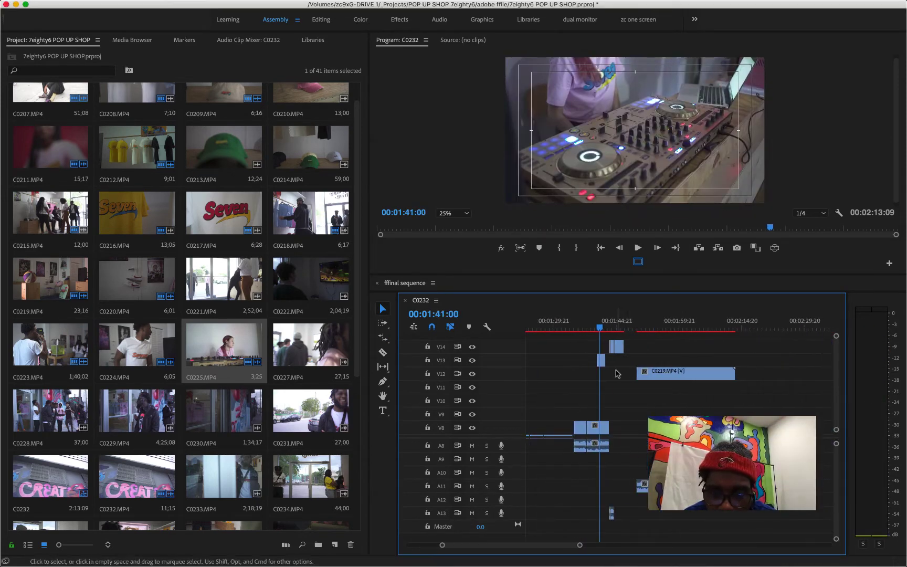
key("space")
key("space")
Select the C0225.MP4 pieces on V14, unlink the short opening piece, and delete its audio from A13
key("equal")
key("equal")
key("equal")
left_click_drag(652, 367, 720, 346)
right_click(660, 515)
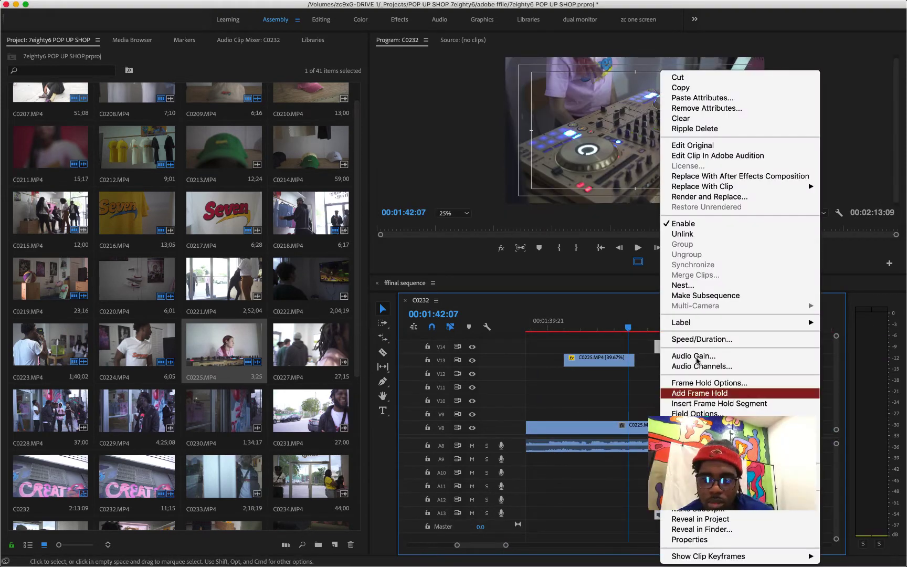
left_click(695, 232)
left_click(660, 515)
key("Delete")
Extend the C0225.MP4 clip on V8 to the end of the V14 pieces and play the passage
key("space")
key("space")
left_click_drag(664, 428, 770, 428)
left_click(648, 322)
key("space")
key("space")
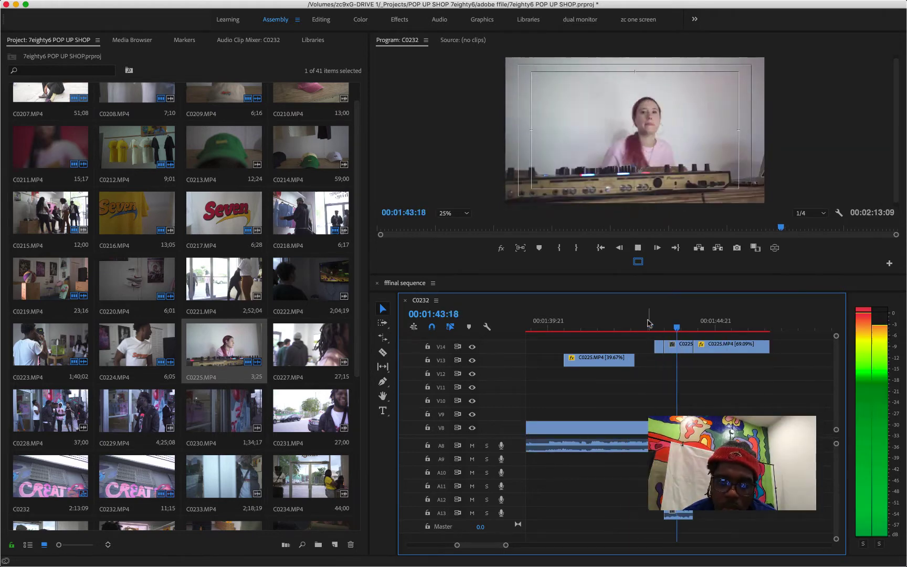
Unlink and delete the remaining audio of the middle C0225.MP4 piece on V14, and replay the passage
right_click(679, 347)
left_click(711, 233)
left_click(679, 515)
key("Delete")
left_click(638, 327)
key("space")
left_click(638, 326)
key("space")
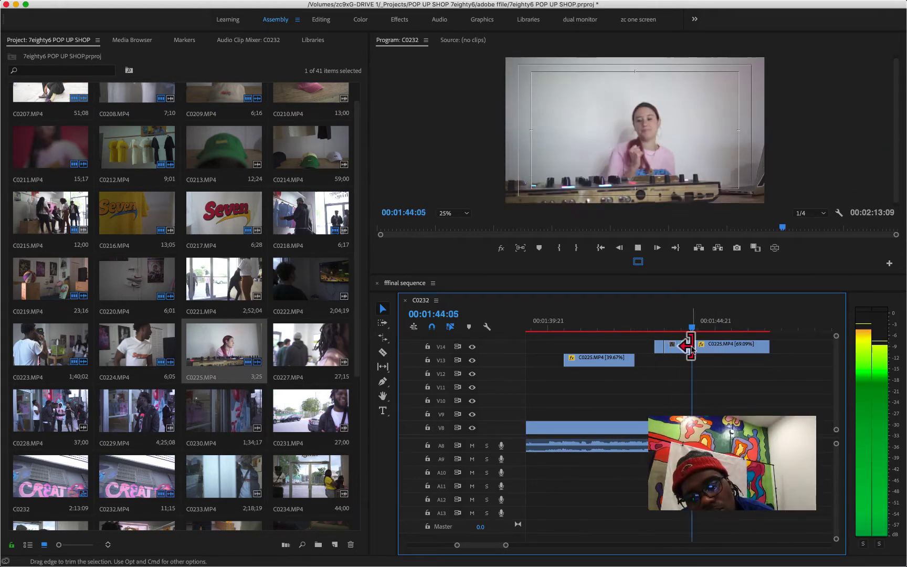
Cut the slowed C0225.MP4 piece on V14 into shorter pieces and rate-stretch the end piece
key("space")
key("super+k")
left_click(765, 349)
key("r")
mouse_move(765, 348)
left_mouse_down()
mouse_move(716, 348)
mouse_move(762, 348)
left_mouse_up()
left_click(745, 346)
key("Delete")
key("space")
left_click(770, 348)
key("v")
Replay the sequence through the recut C0225.MP4 pieces to check their timing
left_click(649, 325)
key("space")
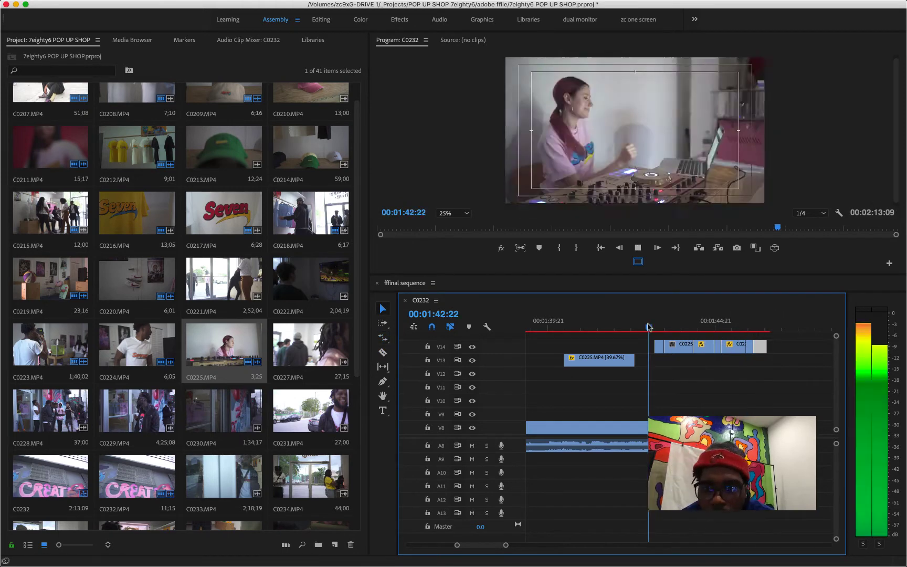
key("space")
key("minus")
key("minus")
left_click(603, 327)
key("space")
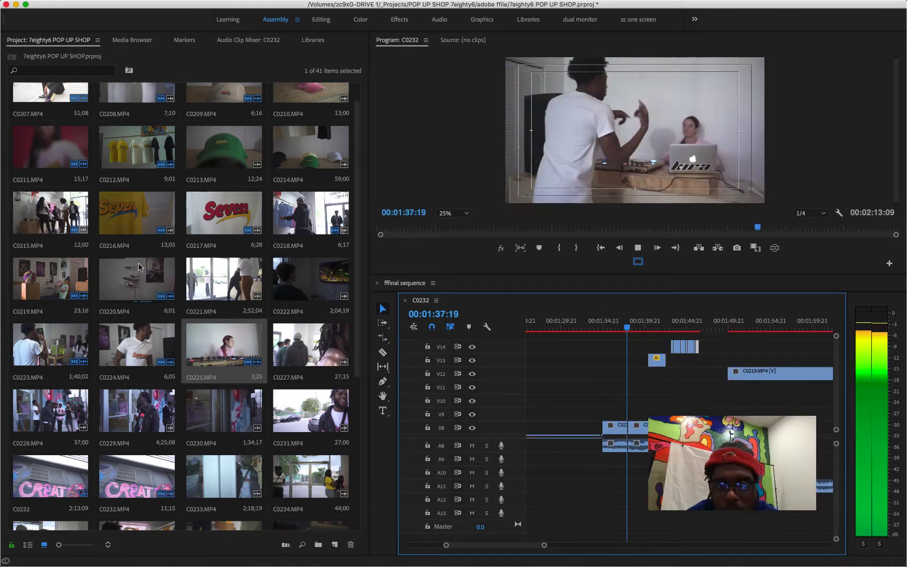
scroll(239, 372, "down", 3)
key("space")
Extend the last C0225.MP4 piece on V14 to about 00:01:47:11 and play it
key("equal")
key("equal")
key("equal")
left_click(597, 328)
key("space")
key("space")
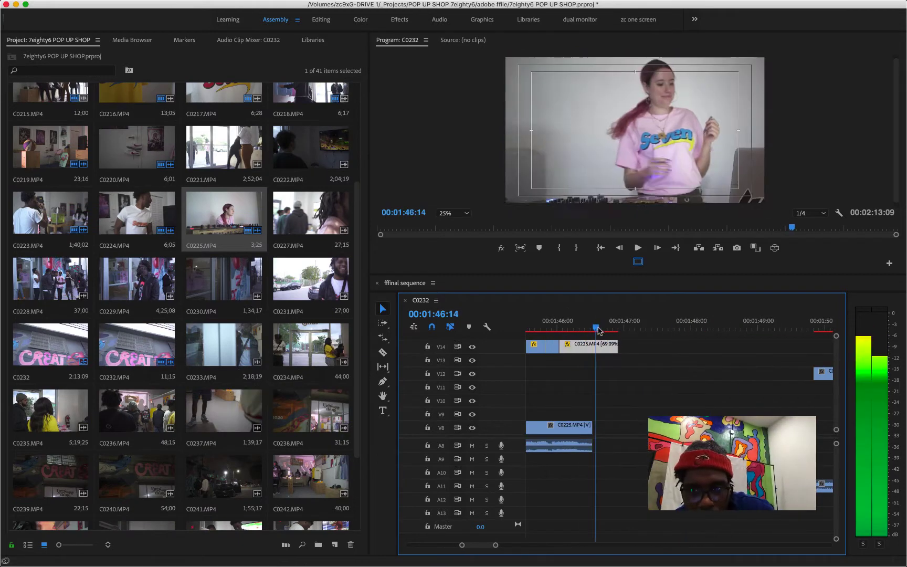
left_click(622, 328)
left_click_drag(617, 347, 654, 347)
key("space")
key("space")
Extend the C0225.MP4 clip on V8 to match the end of the V14 pieces and play the result
left_click(646, 328)
key("v")
left_click_drag(592, 444, 647, 441)
key("space")
key("space")
Delete the C0234.MP4 clip from the project
key("minus")
key("minus")
key("minus")
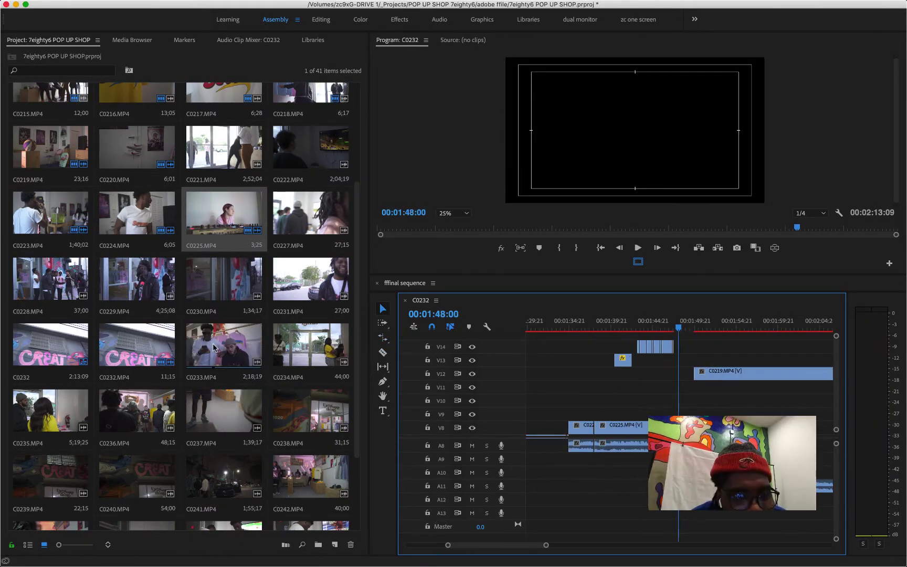
left_click(327, 348)
key("Delete")
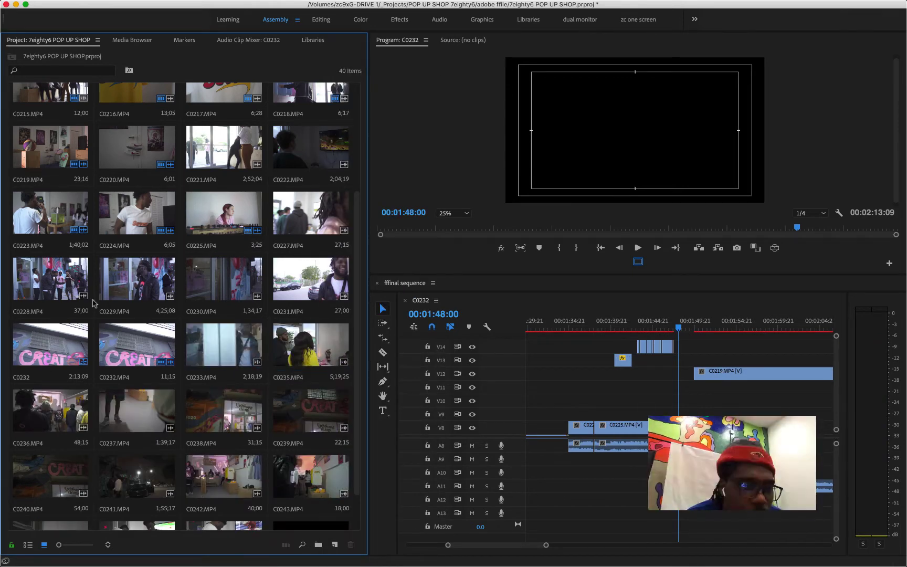
Compress the C0219.MP4 clip on V12 to a few frames and place it directly after the V14 pieces, ending at 00:01:47:14
left_click(52, 287)
left_click(656, 322)
key("space")
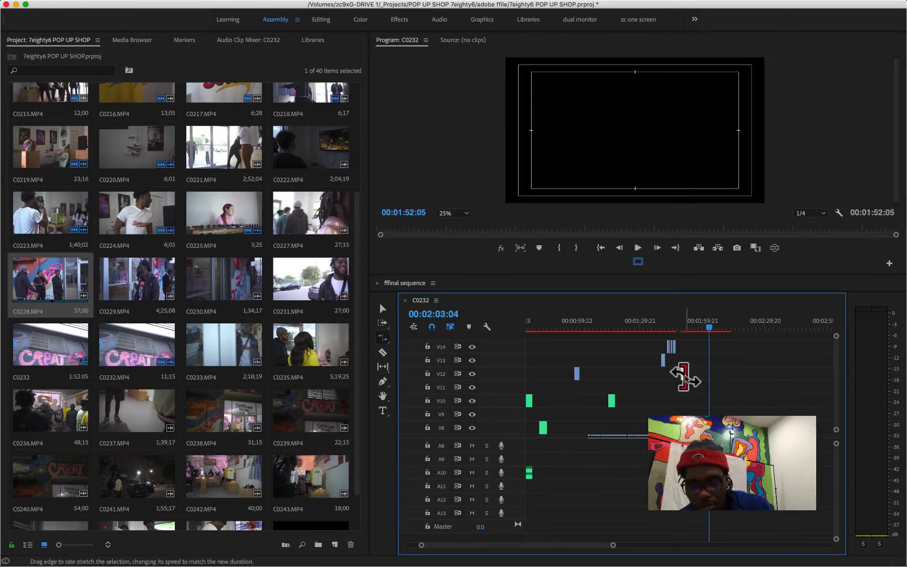
key("equal")
key("equal")
key("equal")
scroll(563, 384, "left", 5)
key("v")
left_click_drag(730, 377, 660, 376)
key("r")
key("equal")
key("equal")
key("equal")
key("v")
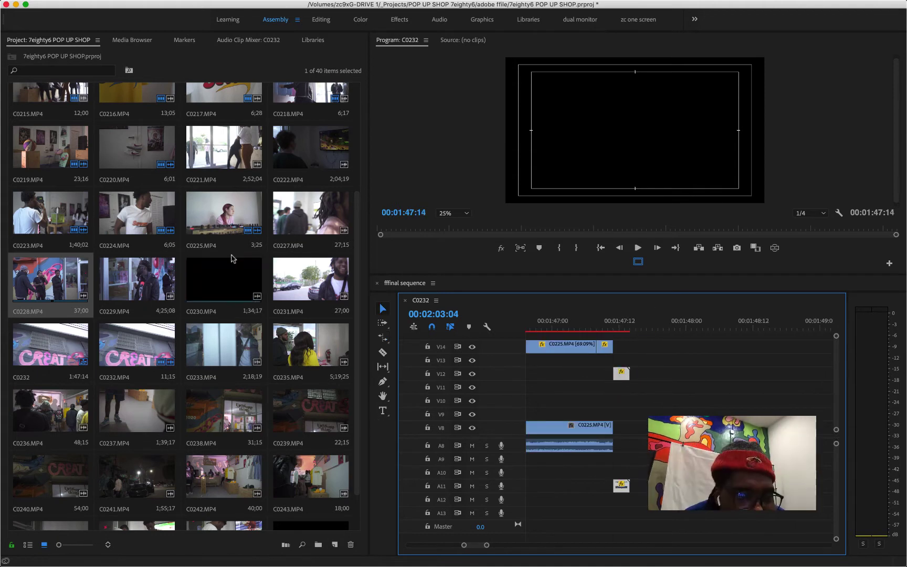
Place C0228.MP4 on V12 directly after the short C0219.MP4 clip, and set an in point on C0230.MP4
left_click_drag(50, 281, 630, 372)
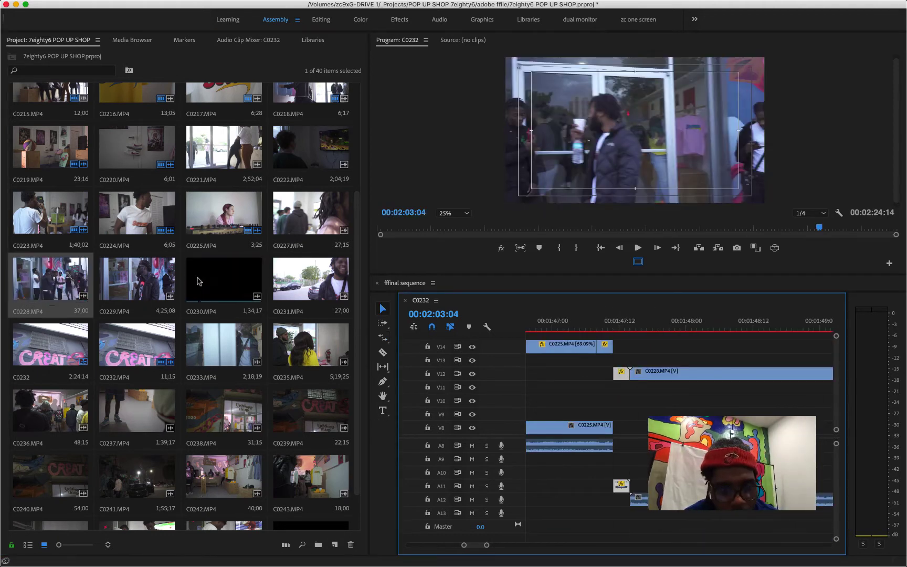
left_click(239, 292)
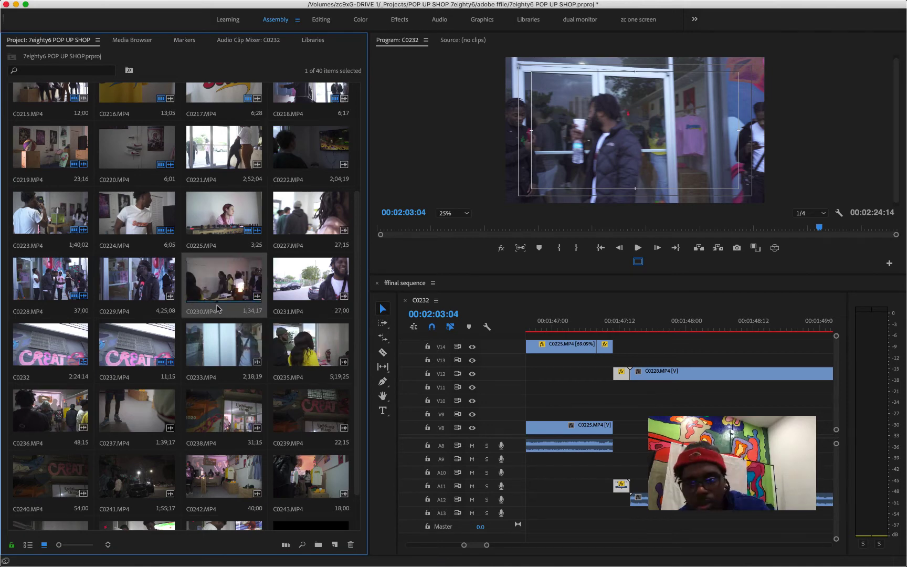
key("i")
Shift C0228.MP4 on V12 to about 00:02:00 and place the 56;11 section of C0230.MP4 on V14 after the C0225.MP4 pieces
scroll(688, 384, "down", 10)
left_click(656, 321)
key("space")
left_click_drag(705, 378, 756, 376)
key("space")
left_click_drag(225, 284, 675, 368)
Play the sequence from about 00:01:45 through the newly placed C0230.MP4 clip
scroll(665, 380, "down", 7)
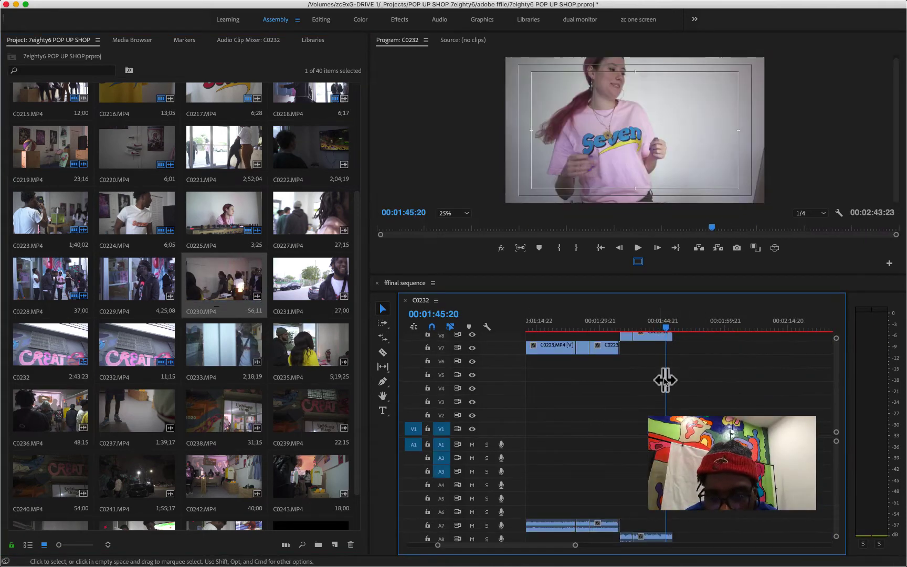
scroll(666, 380, "up", 7)
key("space")
scroll(727, 371, "right", 3)
key("minus")
key("minus")
key("space")
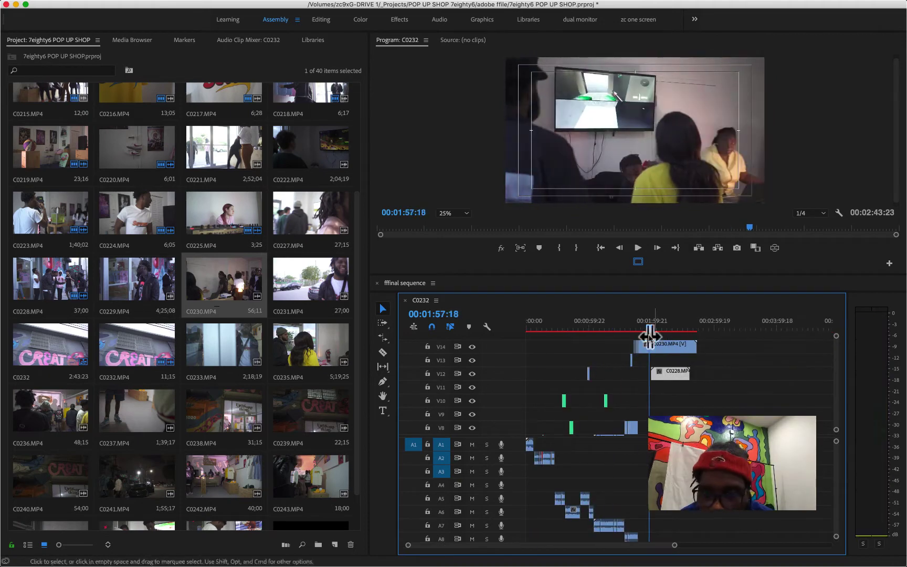
Trim the beginning of C0230.MP4 on V14, move it back against the C0225.MP4 pieces, and play it
left_click_drag(650, 329, 681, 347)
key("equal")
key("equal")
key("space")
key("space")
left_click_drag(704, 348, 657, 351)
left_click(623, 328)
key("space")
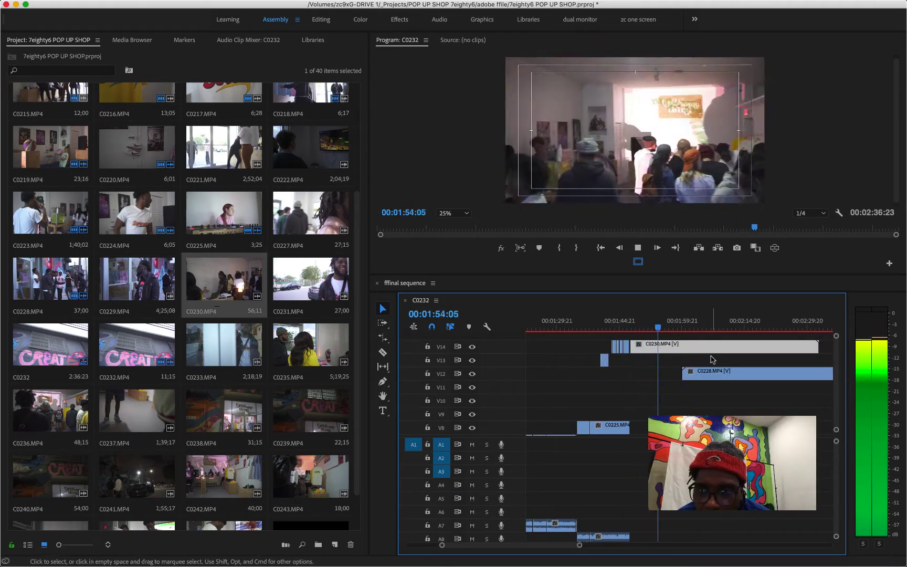
Split the C0230.MP4 clip on V14 at about 00:02:03:16, shorten the remainder, and play the result
key("c")
left_click(678, 348)
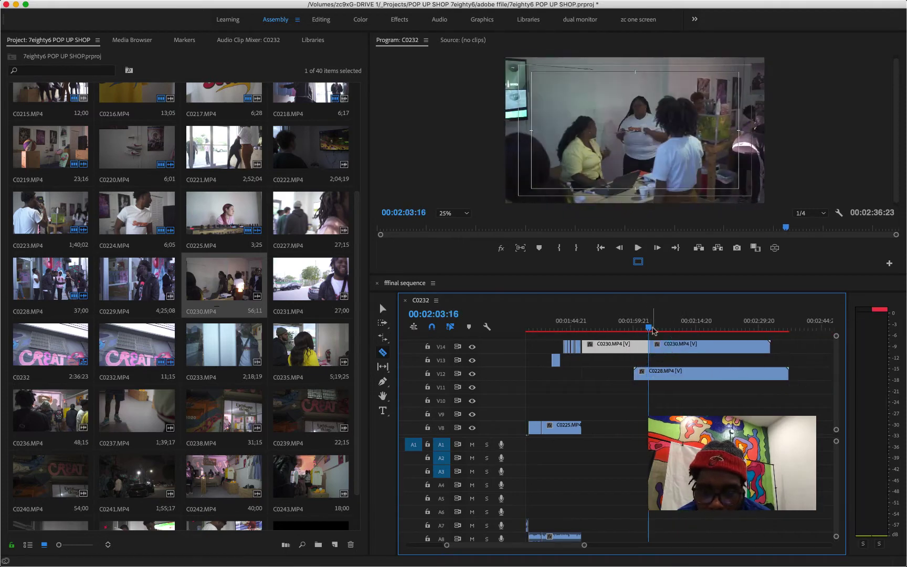
key("r")
left_click_drag(677, 348, 632, 351)
left_click(636, 321)
key("space")
key("space")
Move C0228.MP4 from V12 to V13 so it starts where C0230.MP4 ends, at about 00:02:04:07
key("equal")
key("equal")
key("r")
key("v")
left_click_drag(697, 374, 681, 360)
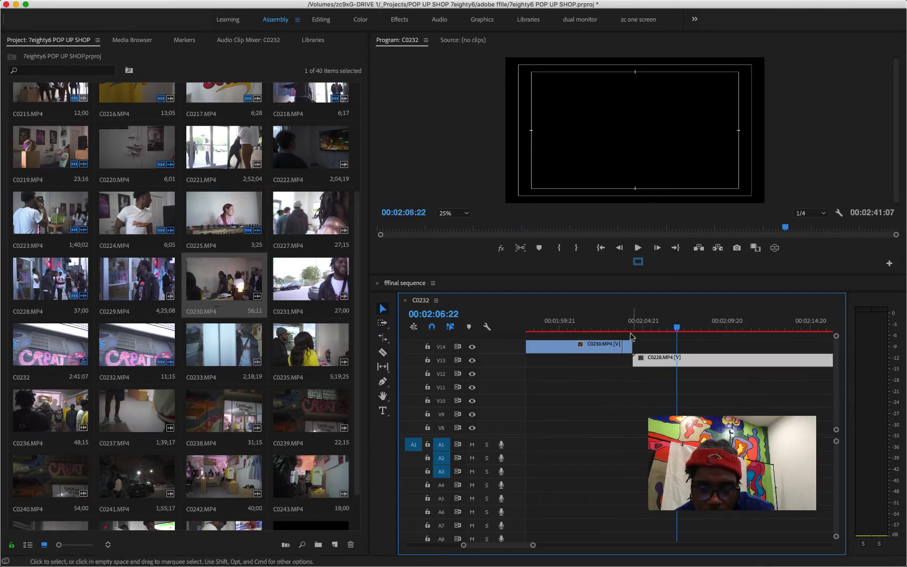
Play the join after C0230.MP4 and rate-stretch the clip's short end piece on V14 to a shorter duration
left_click(635, 321)
key("space")
key("space")
key("equal")
key("equal")
key("r")
left_click_drag(613, 349, 592, 349)
Move C0228.MP4 on V13 back against the shortened end of C0230.MP4 and play the join
key("v")
left_click_drag(640, 361, 582, 349)
key("r")
key("v")
left_click_drag(624, 361, 597, 349)
key("space")
key("space")
key("r")
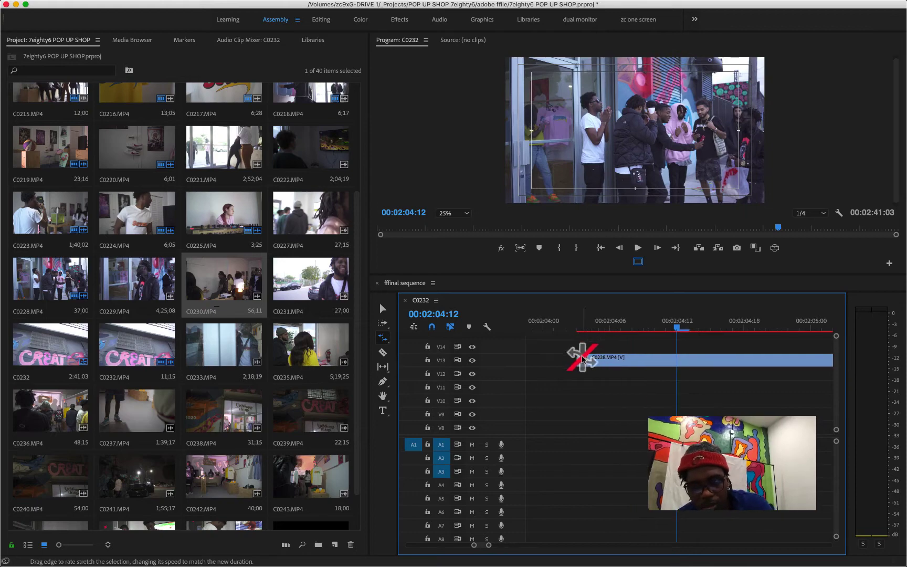
scroll(706, 350, "left", 3)
key("space")
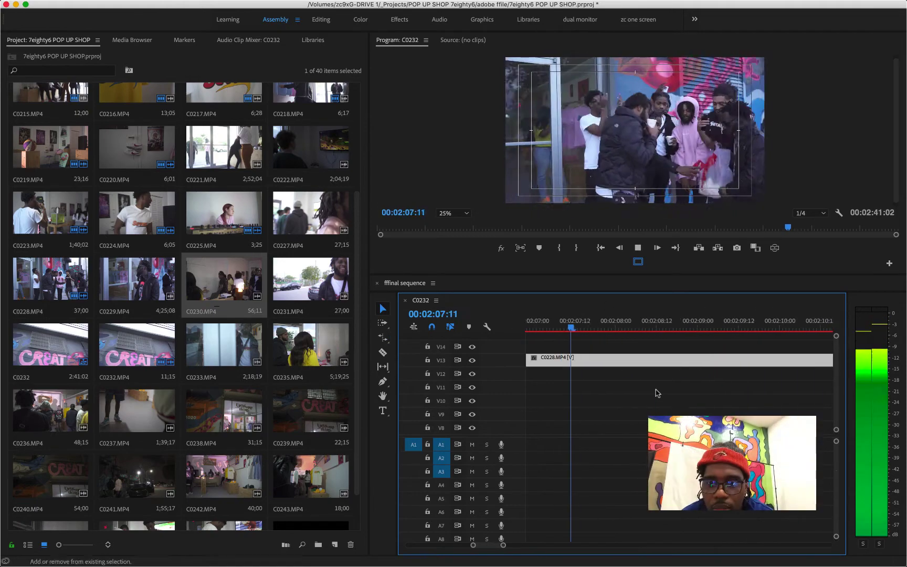
Review C0228.MP4 on V13 and trim its end to about 00:02:37:01
key("minus")
key("minus")
key("minus")
key("minus")
key("minus")
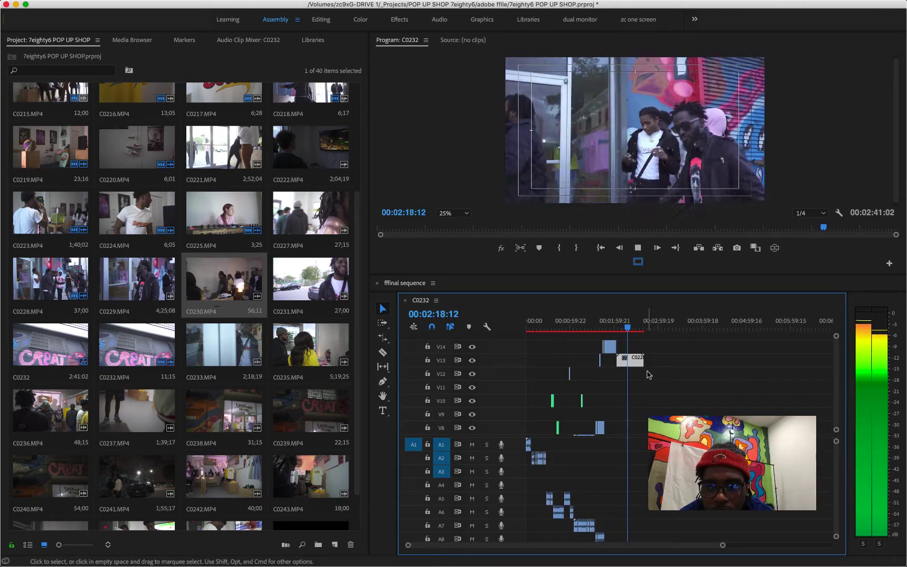
key("equal")
key("equal")
key("equal")
key("equal")
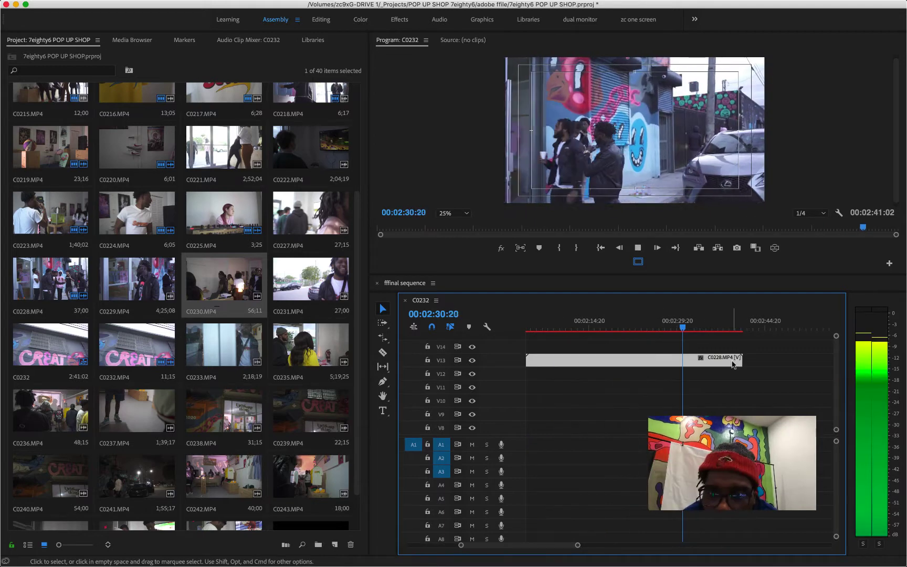
left_click_drag(751, 362, 723, 360)
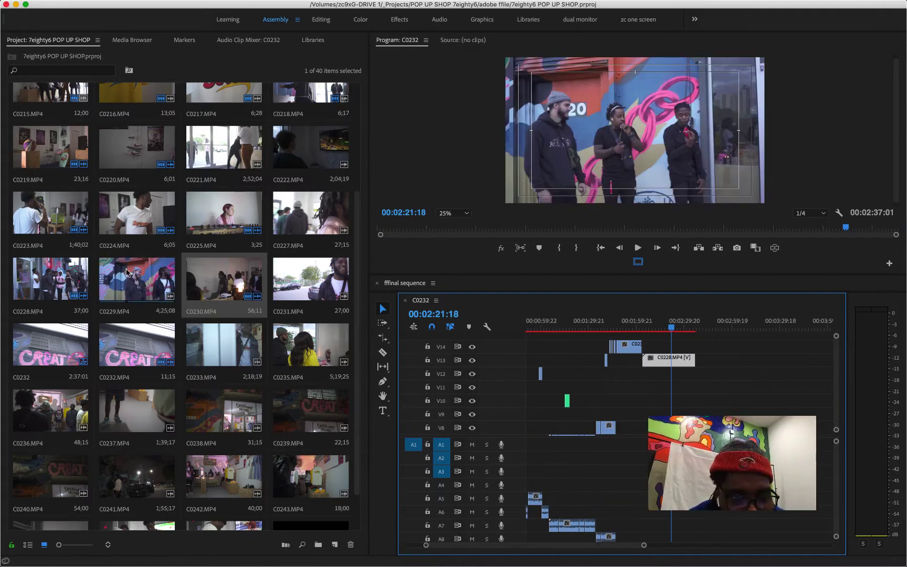
Place C0229.MP4 on V14 directly after C0228.MP4 and play through its beginning
left_click_drag(128, 272, 624, 347)
key("space")
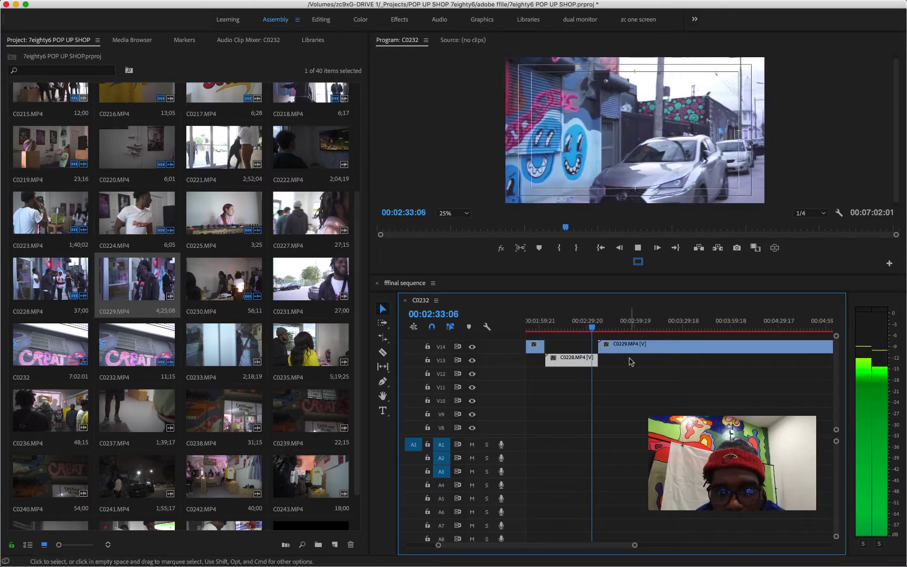
scroll(633, 369, "down", 5, "alt")
scroll(632, 373, "right", 3)
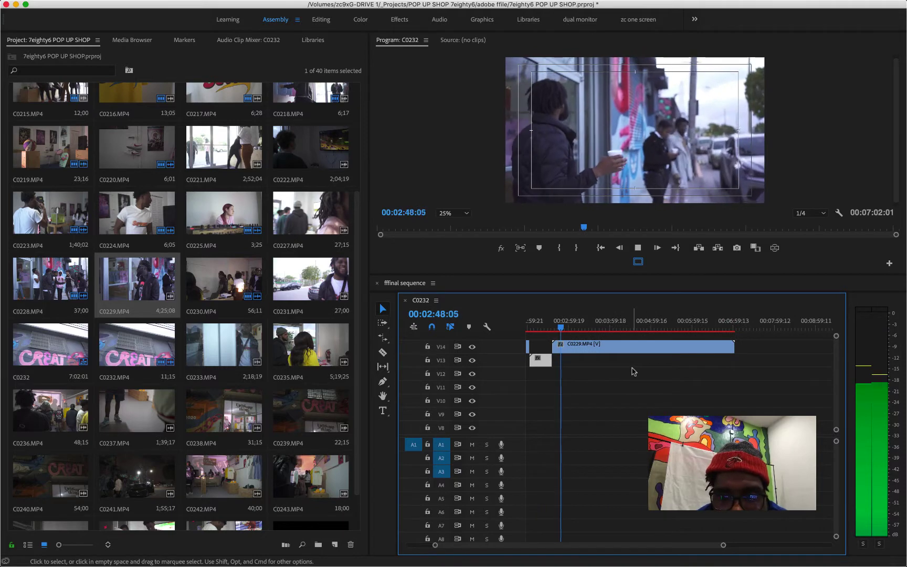
scroll(633, 371, "up", 2, "alt")
scroll(633, 372, "left", 4)
scroll(714, 404, "right", 3)
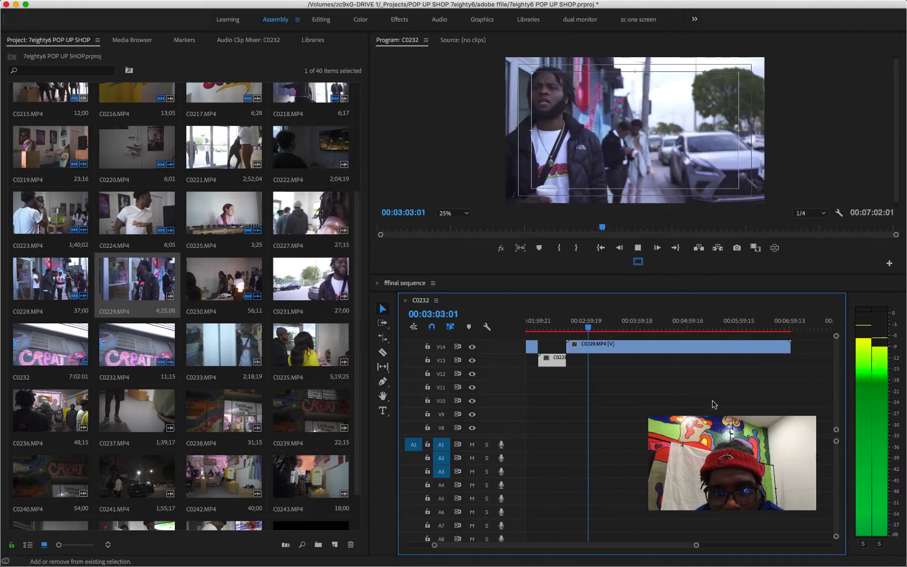
Split C0229.MP4 on V14 at two points, the first at about 00:03:28, to isolate a middle piece
left_click_drag(565, 329, 585, 349)
key("c")
left_click(581, 347)
key("v")
key("c")
left_click(605, 347)
Speed up the middle C0229.MP4 piece with Rate Stretch and move the remainder back against it
key("r")
key("equal")
key("equal")
left_click_drag(611, 348, 591, 349)
key("v")
left_click_drag(704, 347, 618, 347)
left_click(561, 326)
key("equal")
key("equal")
key("equal")
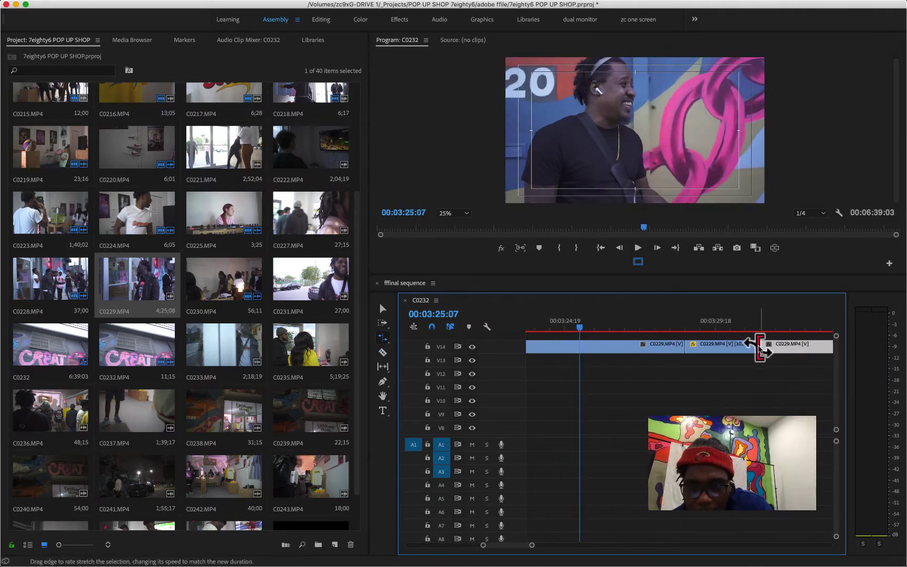
key("v")
left_click_drag(776, 348, 720, 348)
Rate-stretch the short middle C0229.MP4 piece even shorter and close the gap with the remaining clip
key("space")
key("space")
key("equal")
key("r")
left_click_drag(661, 348, 576, 349)
key("v")
key("space")
scroll(575, 349, "left", 5)
left_click_drag(786, 346, 617, 348)
Play the sped-up C0229.MP4 section on V14 up to about 00:03:31 to check the cuts
key("minus")
key("minus")
key("minus")
key("minus")
scroll(702, 358, "right", 3)
left_click(589, 327)
key("space")
key("space")
scroll(684, 363, "right", 5)
key("shift+equal")
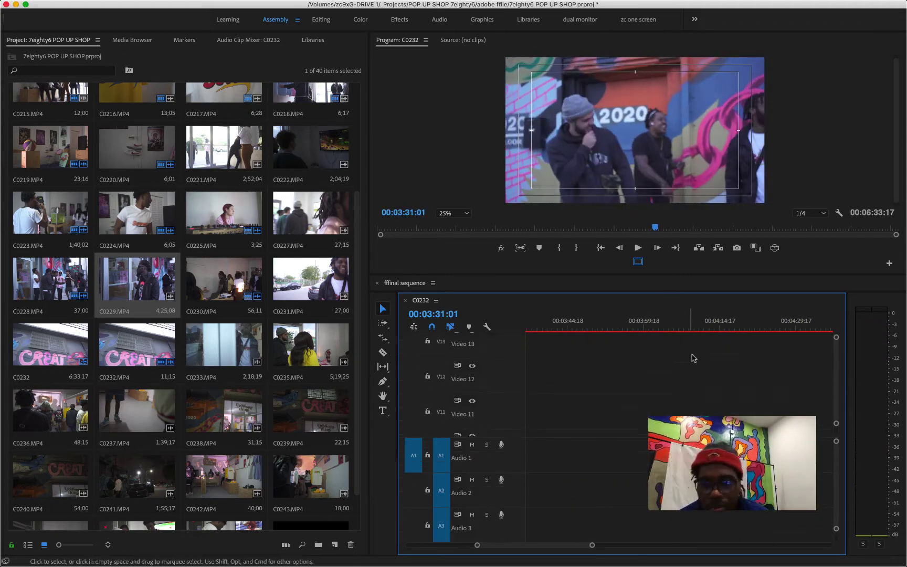
scroll(698, 362, "up", 5)
key("space")
key("space")
Split the long C0229.MP4 remainder on V14 and move its last section back to about 00:03:32
key("minus")
key("minus")
key("minus")
left_click_drag(674, 330, 687, 328)
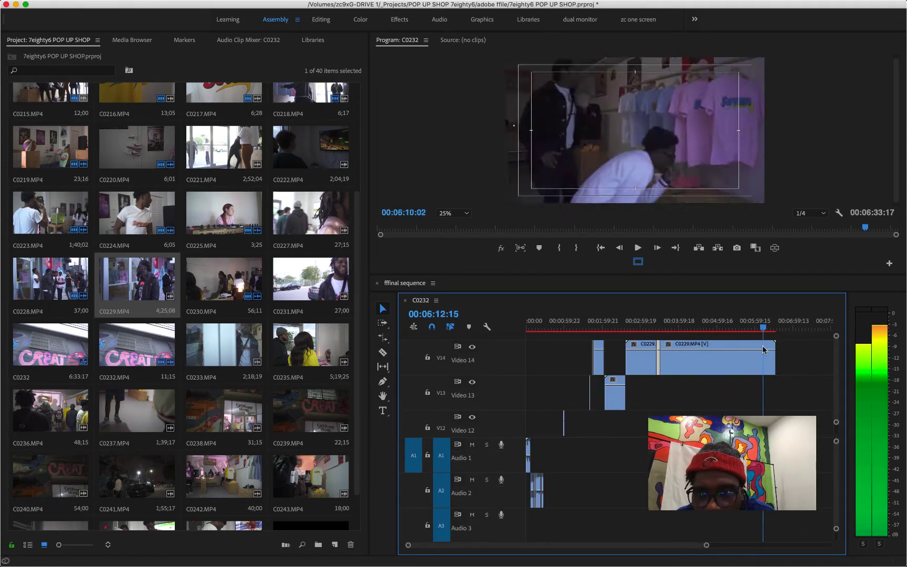
left_click_drag(750, 354, 668, 365)
key("c")
left_click(734, 358)
key("v")
key("equal")
key("equal")
key("equal")
scroll(632, 359, "left", 10)
left_click(648, 362)
Play the new C0229.MP4 join and rate-stretch the short piece before the last section to speed it up
key("r")
left_click(583, 324)
key("space")
key("space")
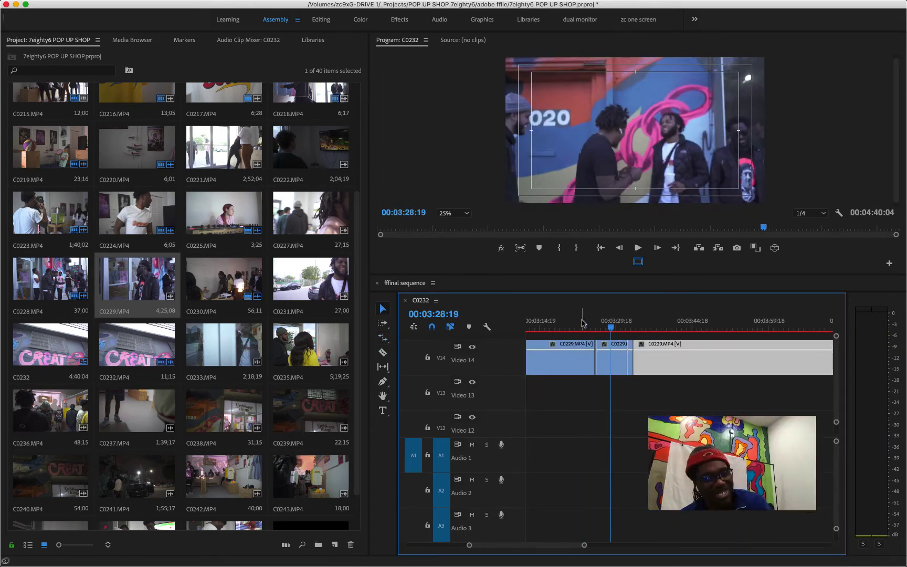
key("space")
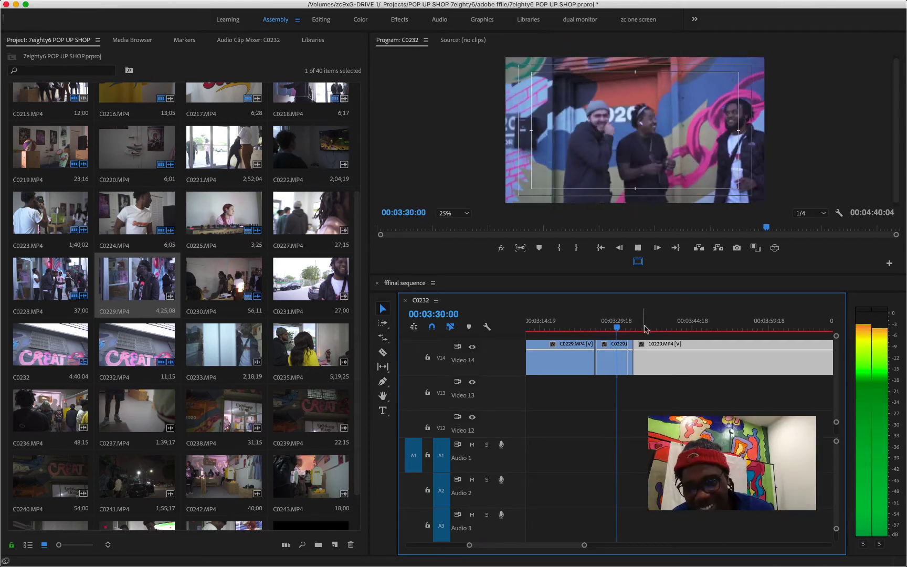
key("space")
key("equal")
key("equal")
key("equal")
key("equal")
left_click(648, 360)
key("r")
left_click_drag(661, 362, 573, 362)
Move the last C0229.MP4 section on V14 back to start at 00:03:32:04 and play the join
key("v")
left_click_drag(713, 364, 624, 363)
left_click_drag(553, 316, 595, 323)
key("minus")
key("minus")
key("space")
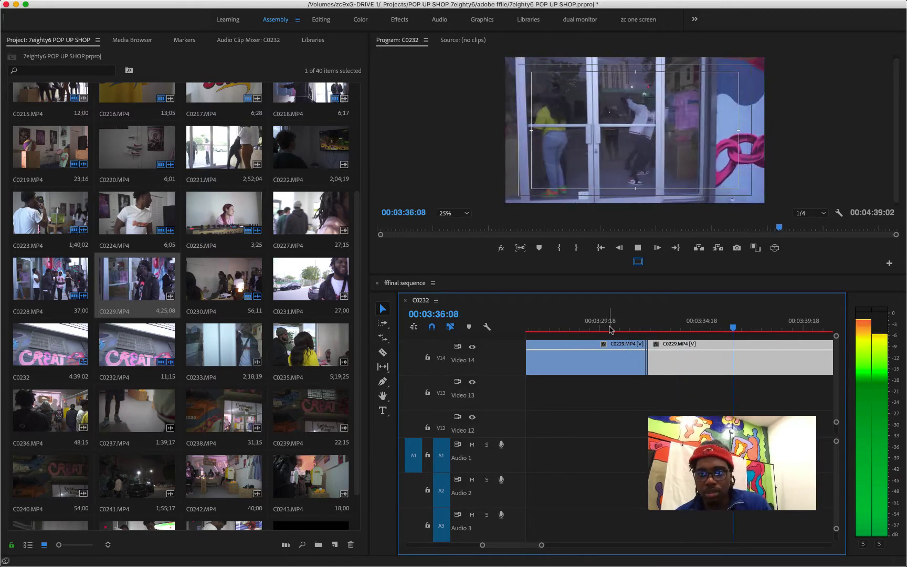
Play the last C0229.MP4 section on V14, split it near its end, and rate-stretch the short end piece
key("minus")
key("minus")
key("minus")
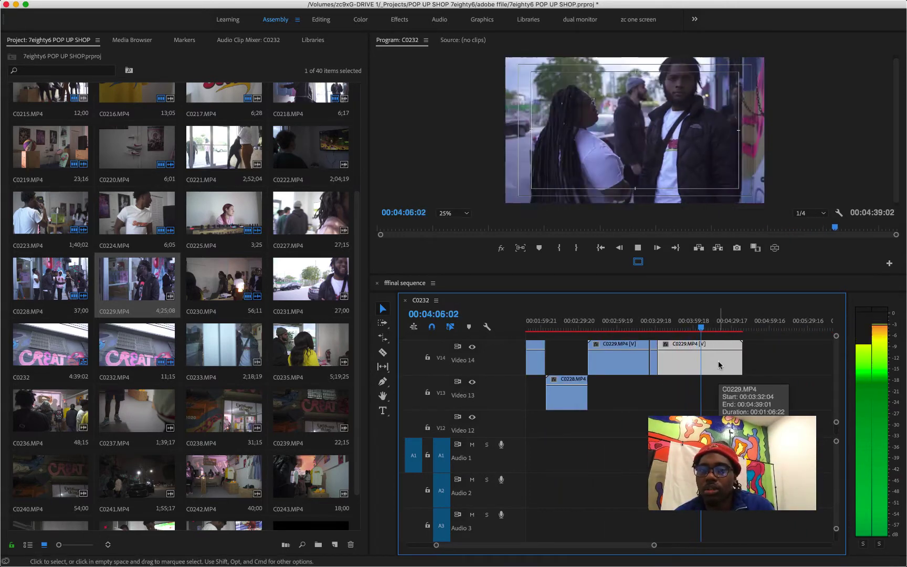
key("minus")
key("minus")
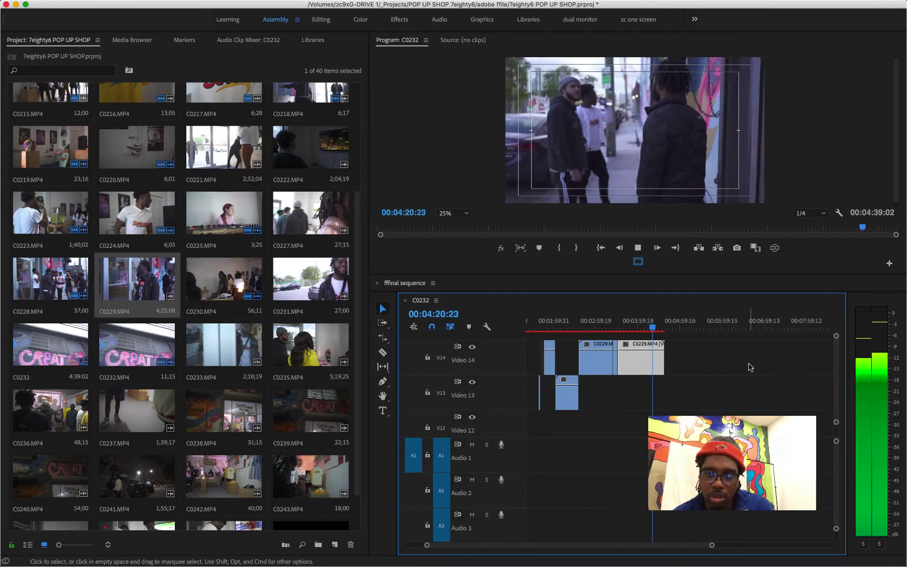
key("r")
key("space")
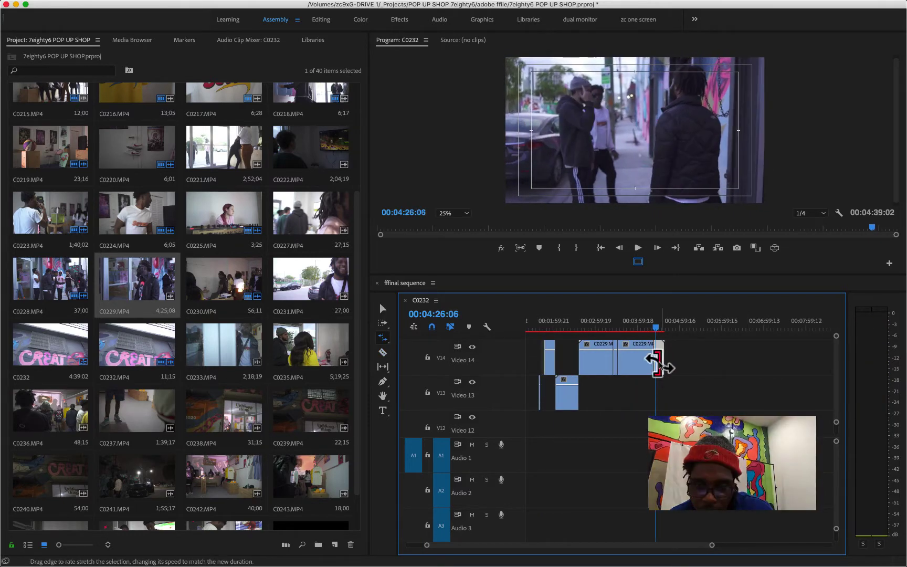
left_click(647, 328)
key("space")
key("equal")
key("equal")
mouse_move(661, 364)
left_mouse_down()
mouse_move(699, 368)
mouse_move(669, 363)
left_mouse_up()
key("v")
key("space")
key("equal")
key("equal")
key("equal")
key("r")
key("space")
key("equal")
key("equal")
key("space")
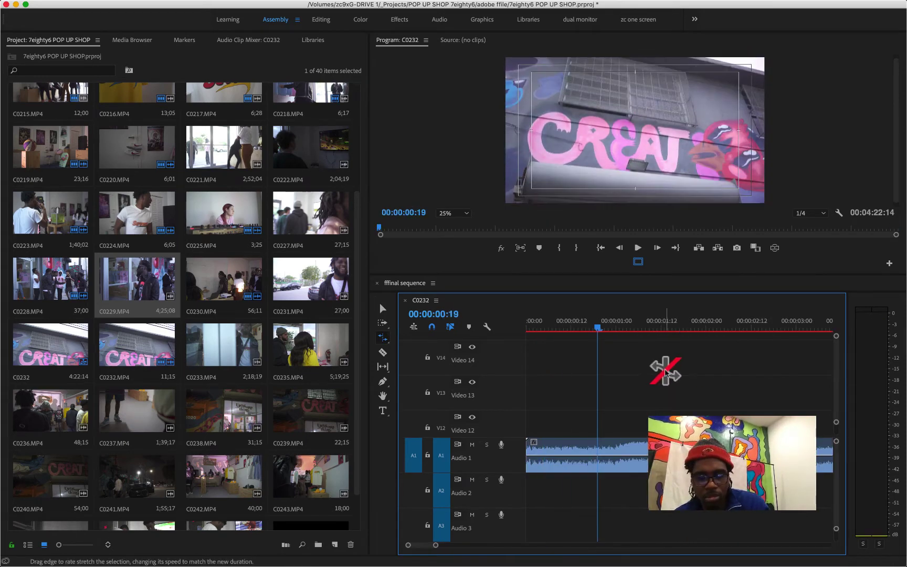
key("minus")
key("minus")
key("minus")
key("minus")
key("minus")
key("minus")
key("minus")
key("space")
key("space")
Shorten the small end piece of C0229.MP4 on V14 so it finishes at 00:04:21:12
left_click(638, 328)
key("space")
key("equal")
key("equal")
key("equal")
key("space")
key("equal")
key("equal")
key("equal")
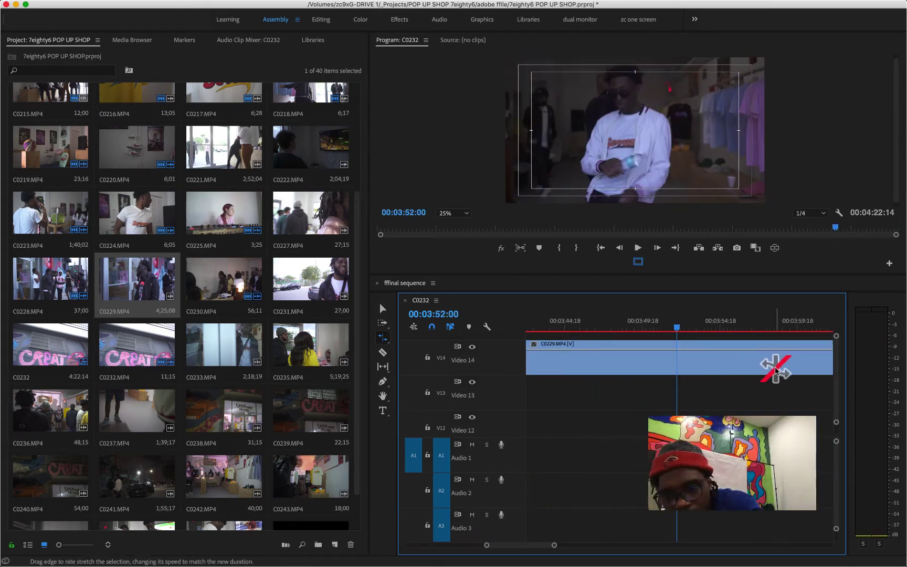
scroll(735, 374, "right", 10)
key("v")
left_click_drag(685, 367, 660, 370)
left_click_drag(660, 367, 655, 367)
key("v")
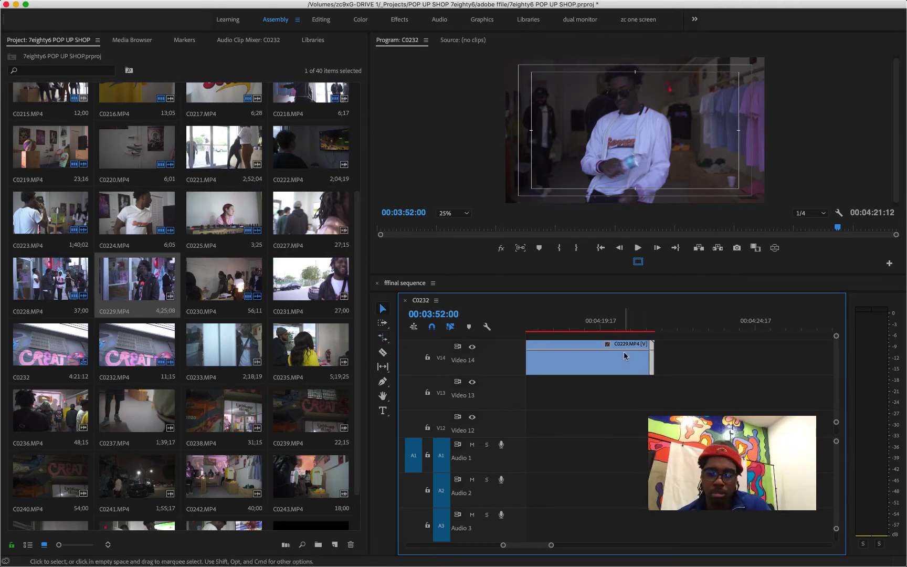
Save the project
key("minus")
key("minus")
key("minus")
key("minus")
key("minus")
key("super+s")
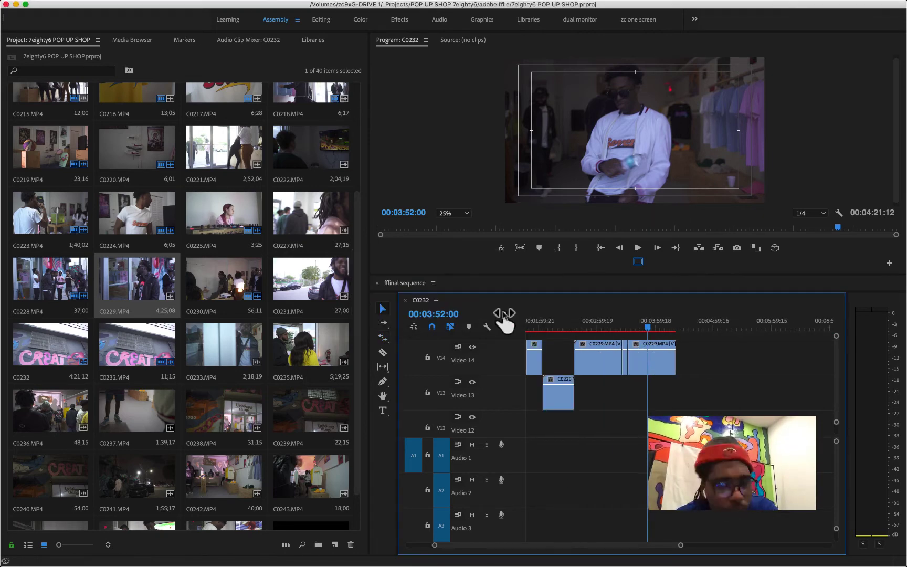
Limit C0231.MP4 to a 16:20 range, place it on V14 directly after C0229.MP4, and play it
left_click(279, 283)
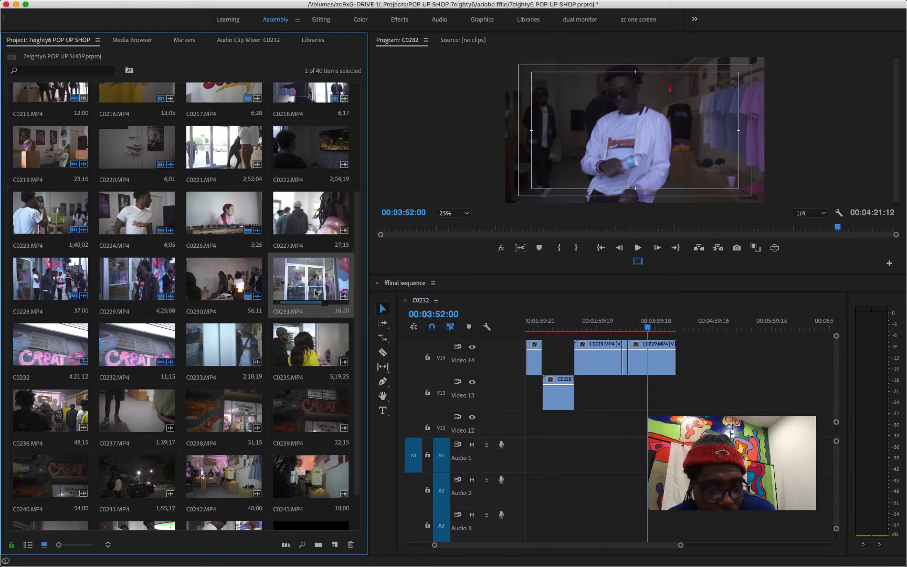
left_click_drag(316, 293, 679, 359)
key("space")
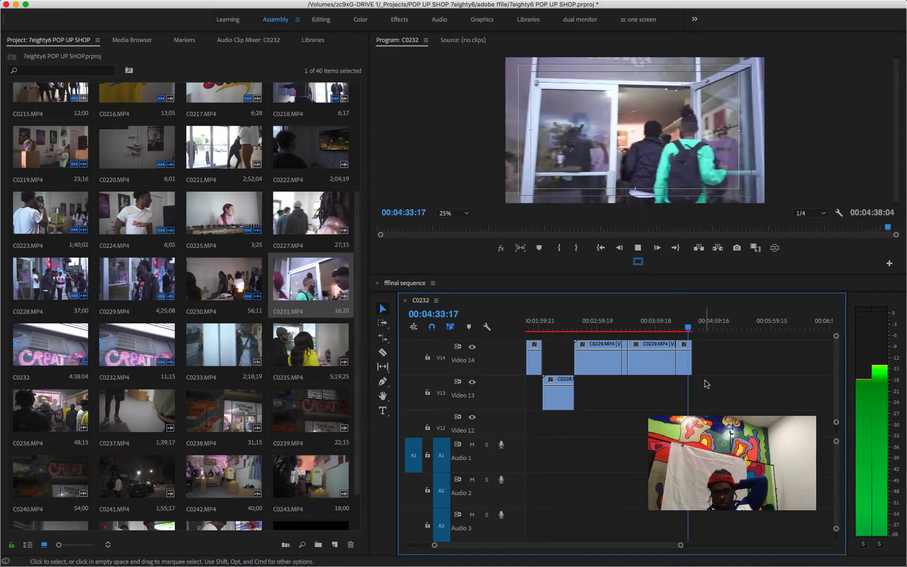
Split C0231.MP4 on V14 near its end, rate-stretch the short end piece to finish at 00:04:38:00, and save the project
key("space")
key("=")
key("=")
key("=")
key("=")
key("=")
key("=")
key("c")
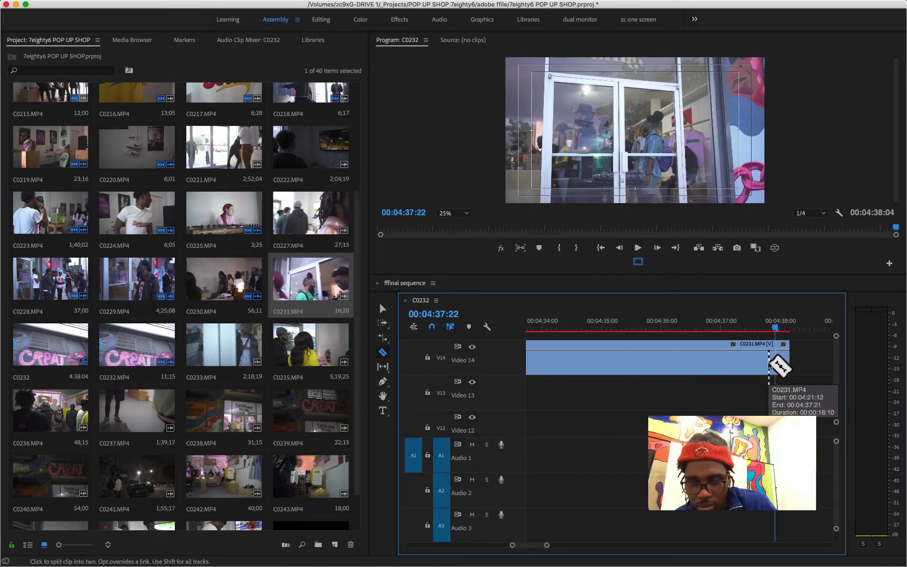
left_click(775, 365)
key("r")
left_click_drag(789, 365, 780, 365)
key("super+s")
Play the end of C0231.MP4 on V14 to check the sped-up piece
key("=")
key("=")
key("=")
left_click_drag(649, 322, 596, 324)
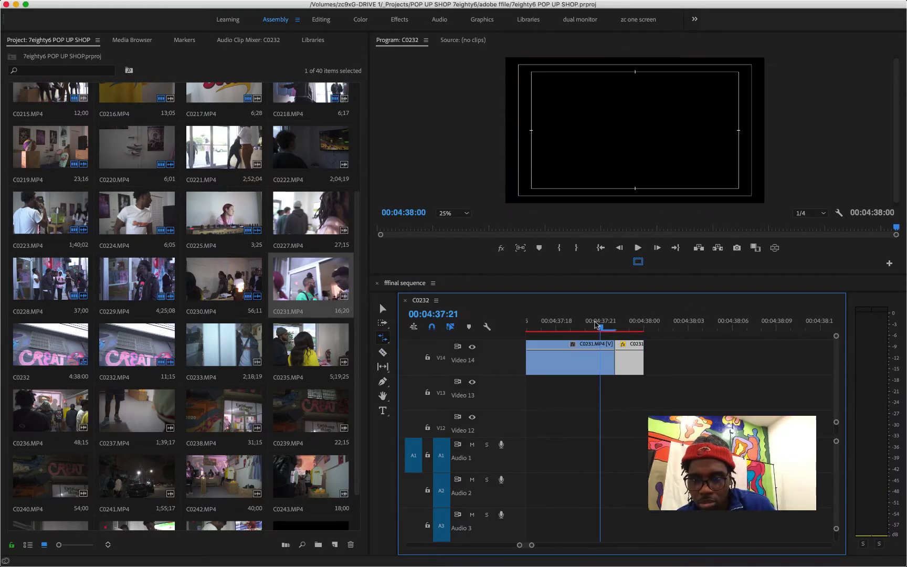
key("space")
key("space")
left_click(549, 321)
key("space")
left_click(650, 6)
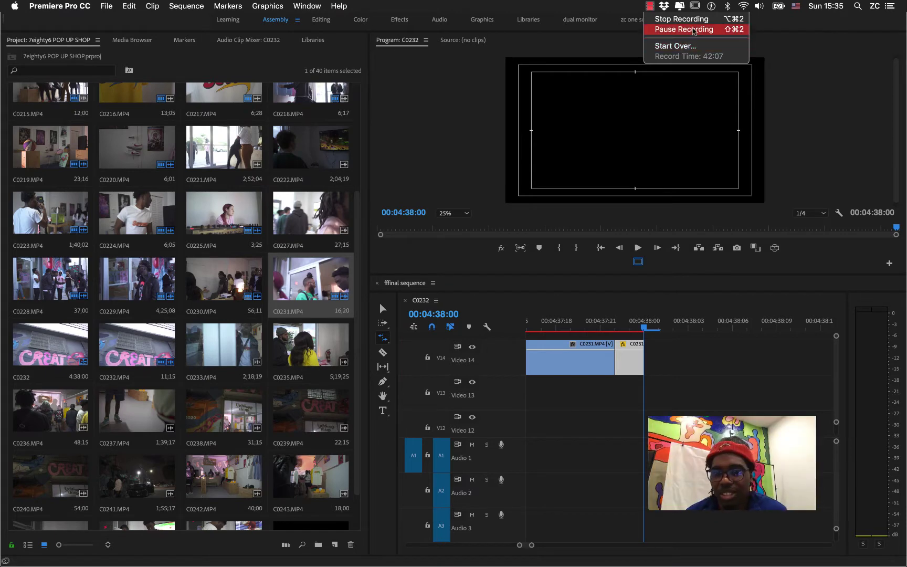
left_click(684, 29)
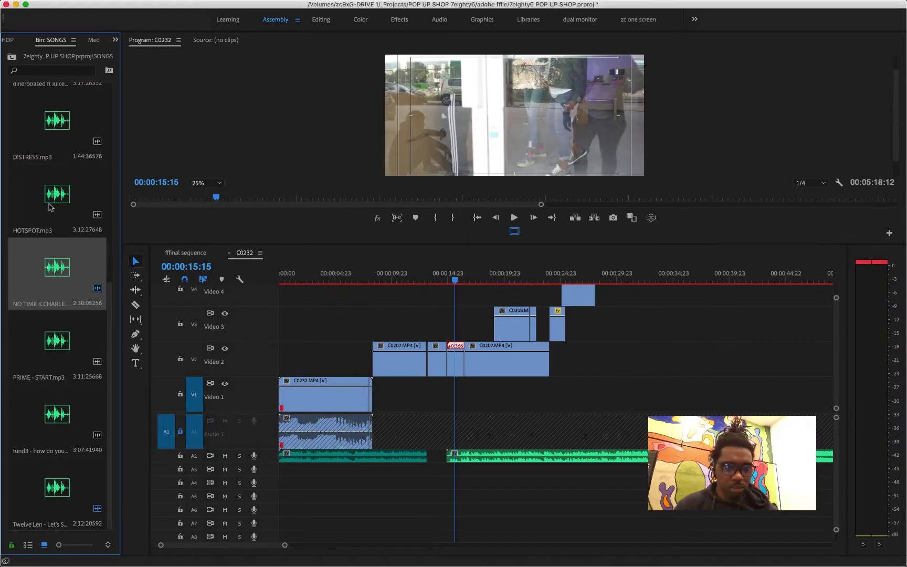
Play the sequence from about 00:00:10 to hear how the songs sit against the clip audio
left_click(51, 206)
left_click(396, 278)
key("space")
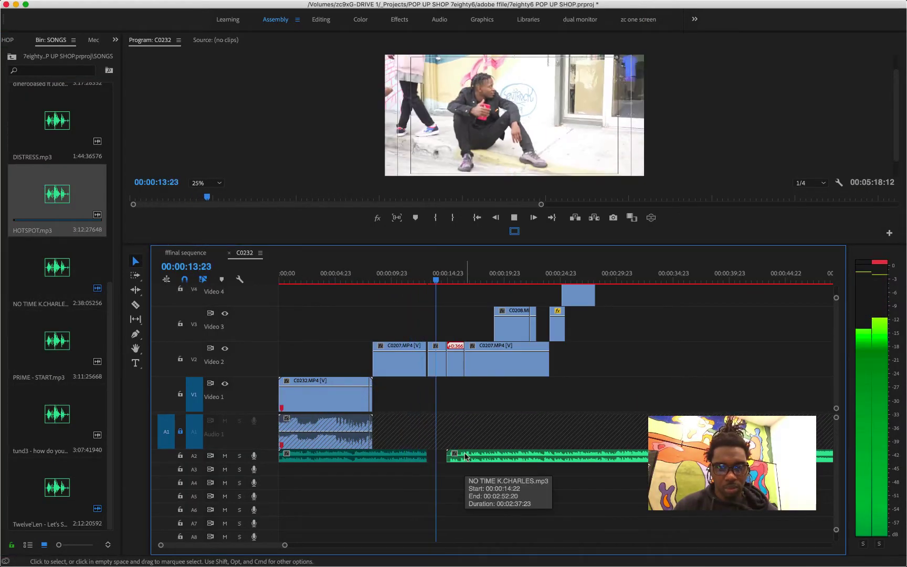
key("space")
Lower the volume of the C0207.MP4 audio clips on Audio 12 and replay the section against the music
scroll(509, 441, "down", 4)
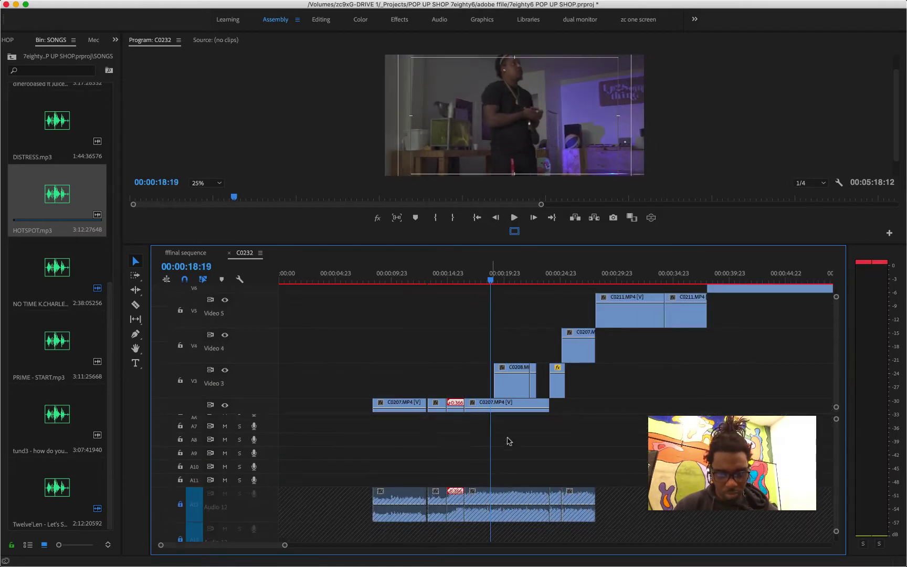
scroll(505, 462, "down", 3)
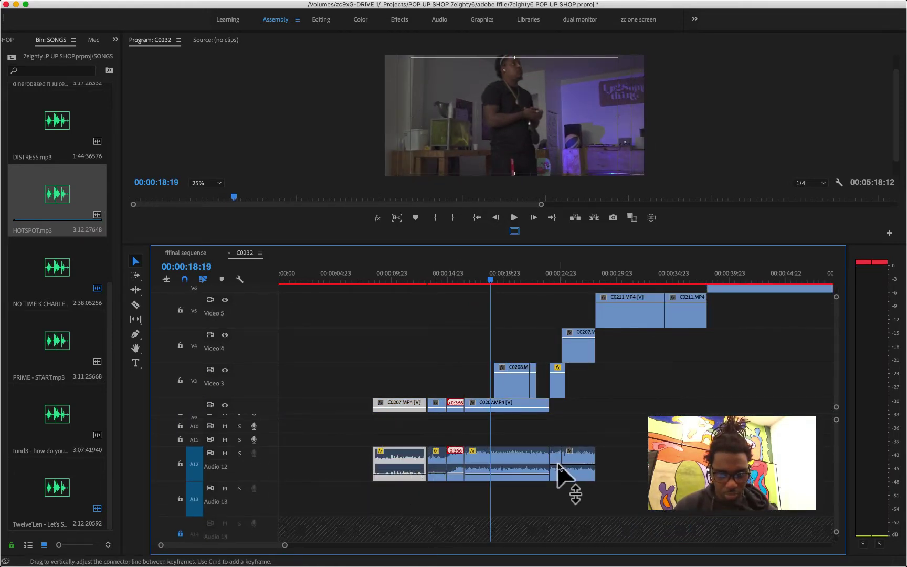
key("space")
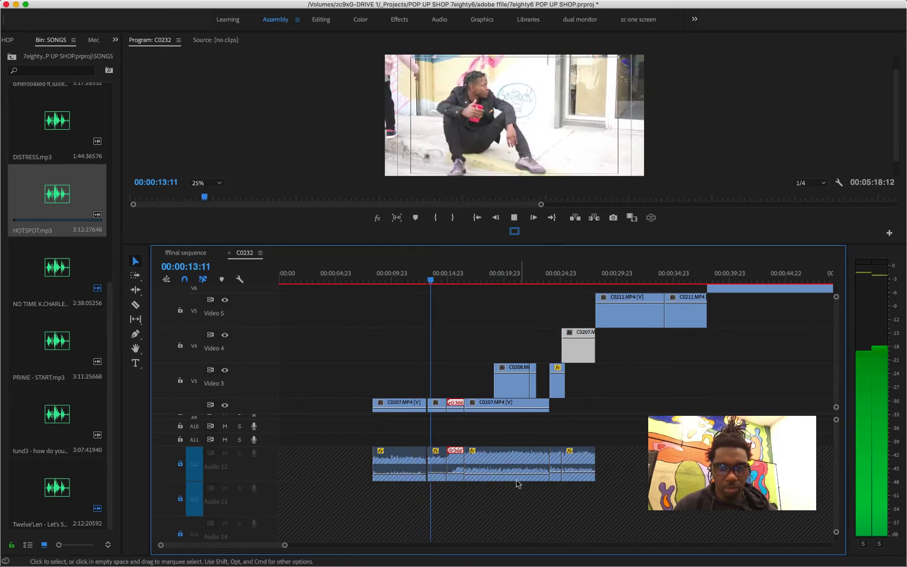
scroll(518, 496, "up", 7)
scroll(247, 470, "up", 2)
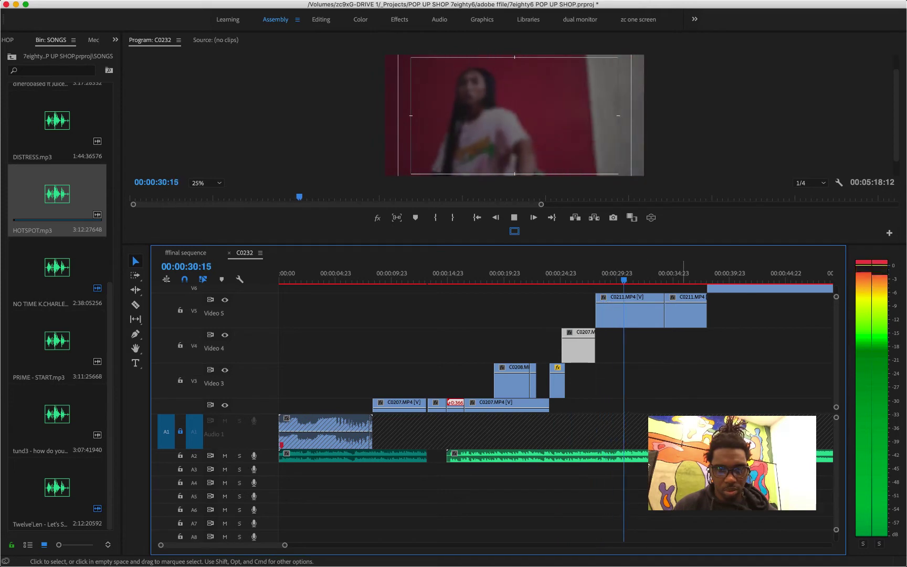
Replace NO TIME K.CHARLES.mp3 on Audio 2 with HOTSPOT.mp3, placed directly after the first song, and enlarge the audio tracks
left_click(435, 278)
key("space")
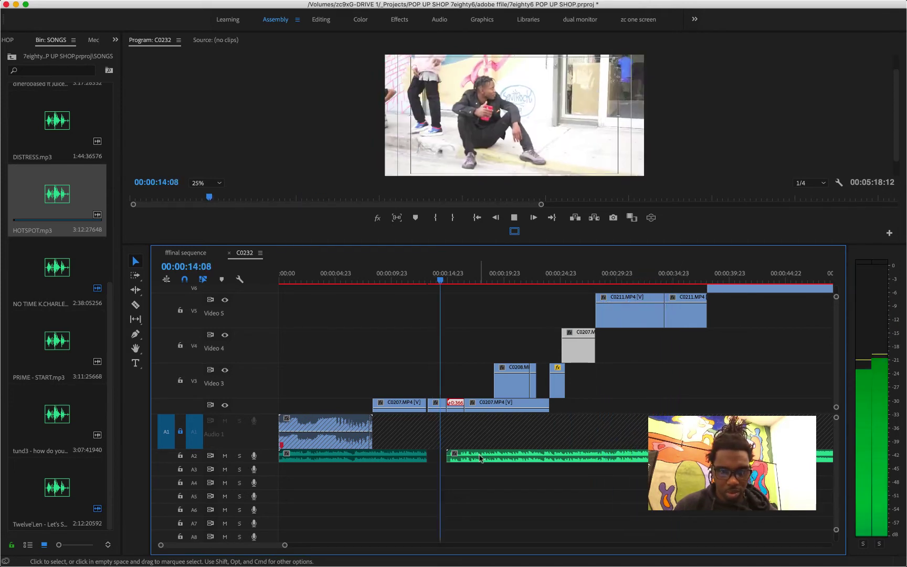
left_click_drag(457, 456, 438, 456)
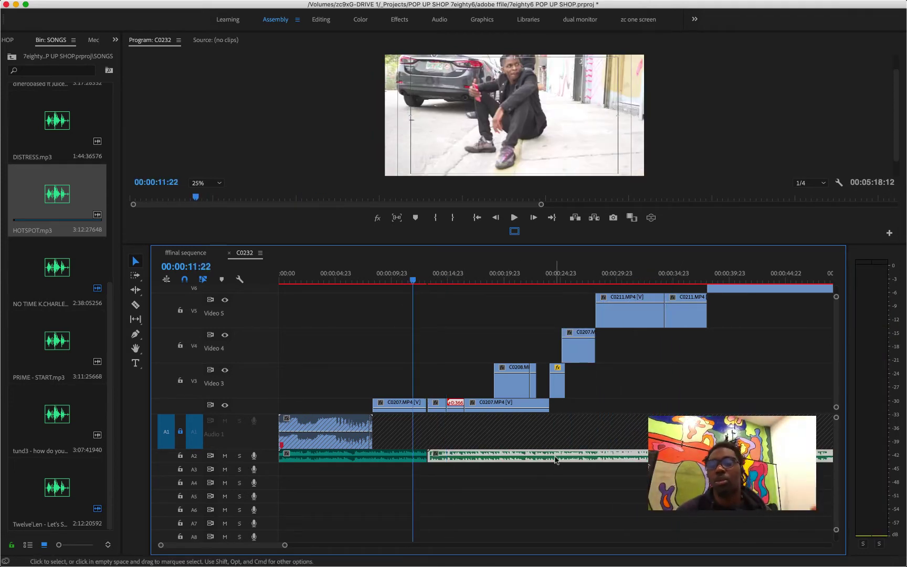
left_click(57, 121)
left_click_drag(57, 194, 428, 462)
key("space")
key("shift+=")
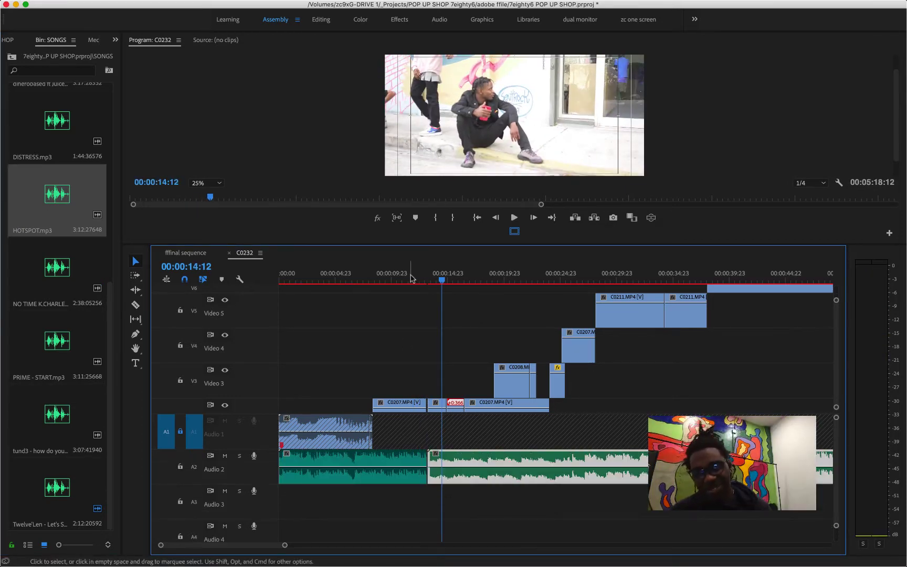
Play through HOTSPOT.mp3 on Audio 2 and cut it at 00:00:27:04, keeping the remaining piece directly after the cut
left_click(411, 279)
key("space")
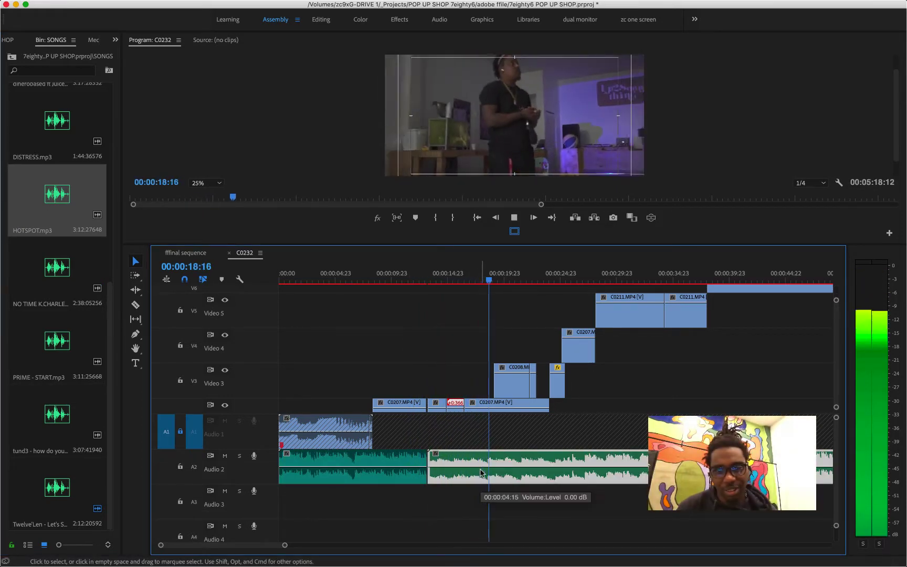
key("space")
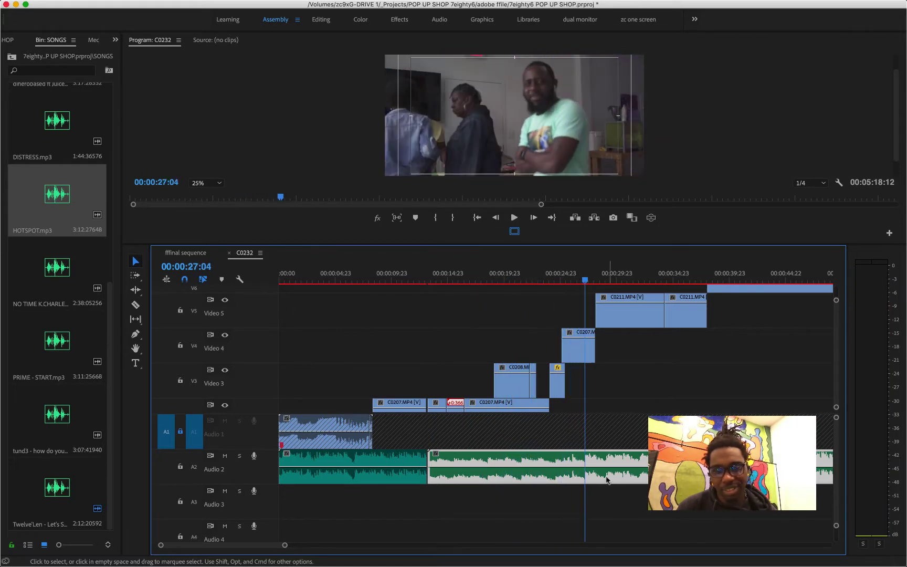
left_click_drag(649, 465, 649, 465)
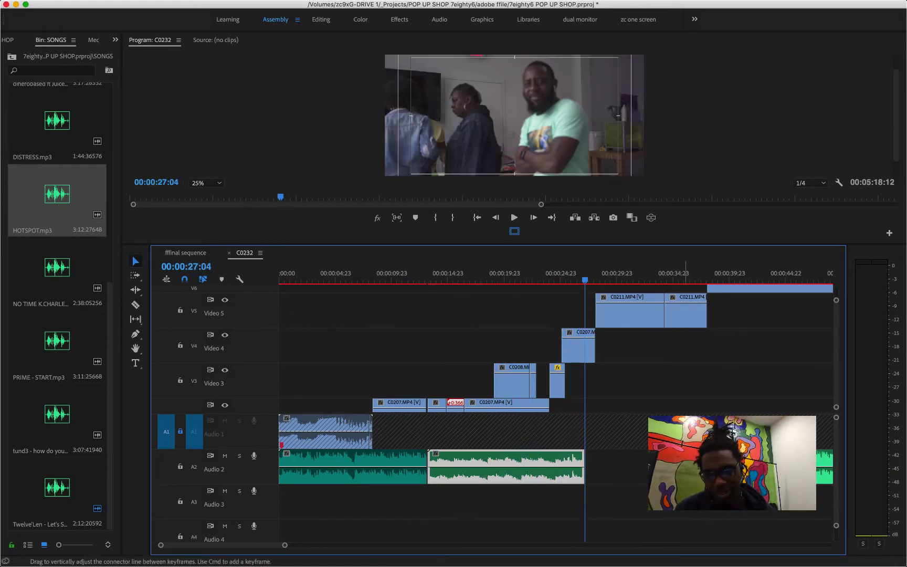
key("space")
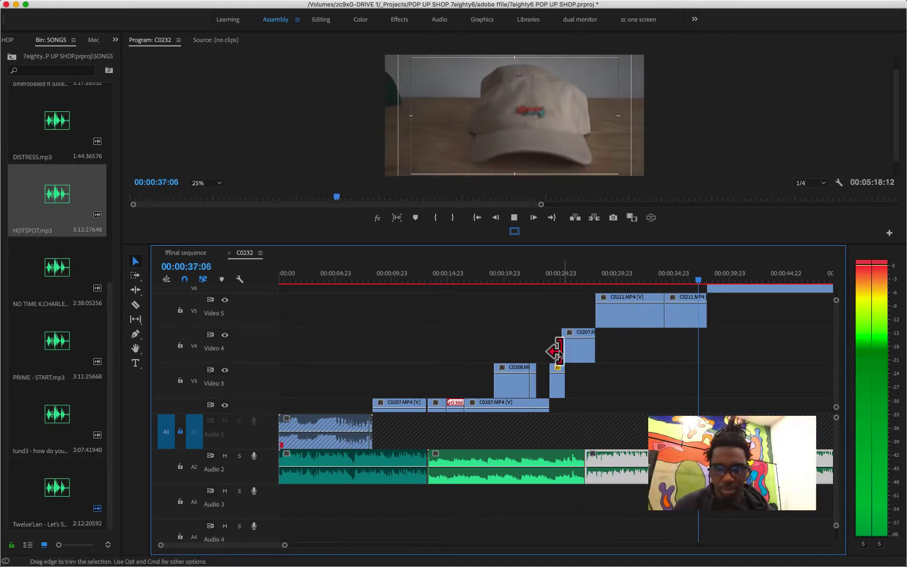
key("space")
Place NO TIME K.CHARLES.mp3 on Audio 3 starting at 00:00:27:04
left_click_drag(32, 274, 589, 494)
key("minus")
key("minus")
key("minus")
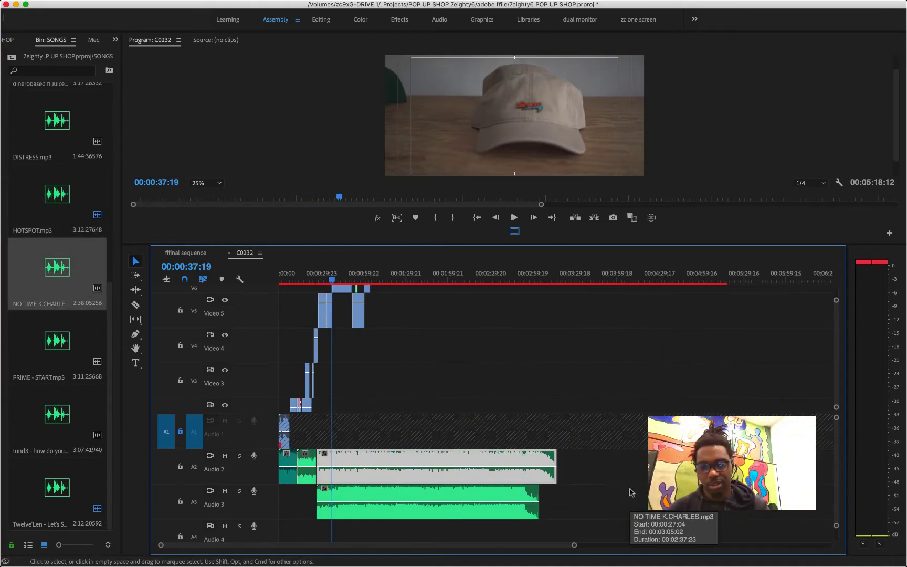
Split NO TIME K.CHARLES.mp3 on Audio 3 and move the leftover pieces on Audio 2 and Audio 3 further along the timeline
left_click(339, 512)
key("v")
left_click_drag(349, 506, 473, 504)
left_click_drag(436, 472, 562, 470)
Play the opening of the sequence from about 00:00:10 to check the song change against the C0207.MP4 clips
left_click(293, 277)
key("space")
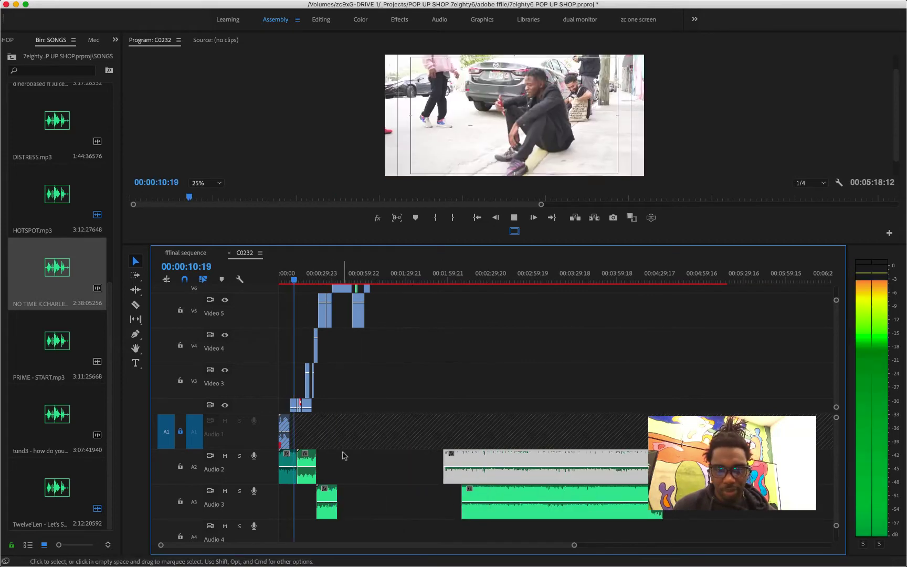
key("space")
key("equal")
key("equal")
key("equal")
key("equal")
key("equal")
key("equal")
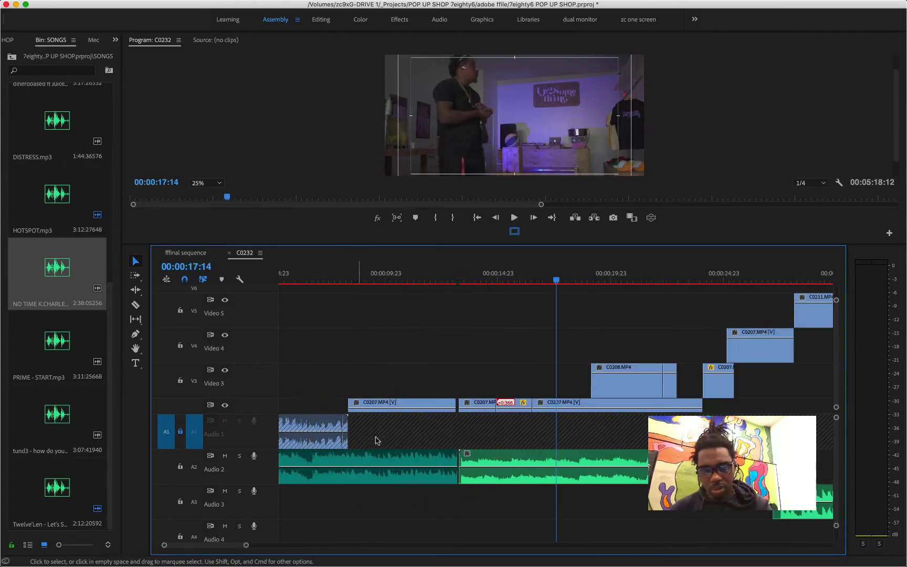
left_click(389, 278)
key("space")
key("space")
Examine and play the last C0207.MP4 clip on Video 2 from 00:00:17:01
left_click(570, 406)
scroll(571, 407, "right", 5)
scroll(570, 406, "down", 2)
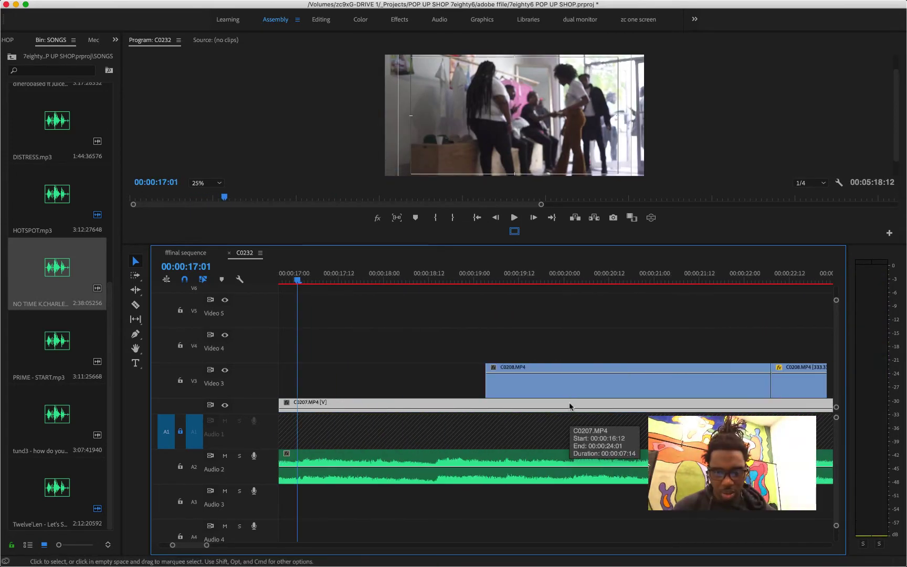
key("space")
key("space")
Delete the tiny green clip on Video 7 at about 00:00:17
key("minus")
key("minus")
key("minus")
key("minus")
scroll(373, 368, "up", 5)
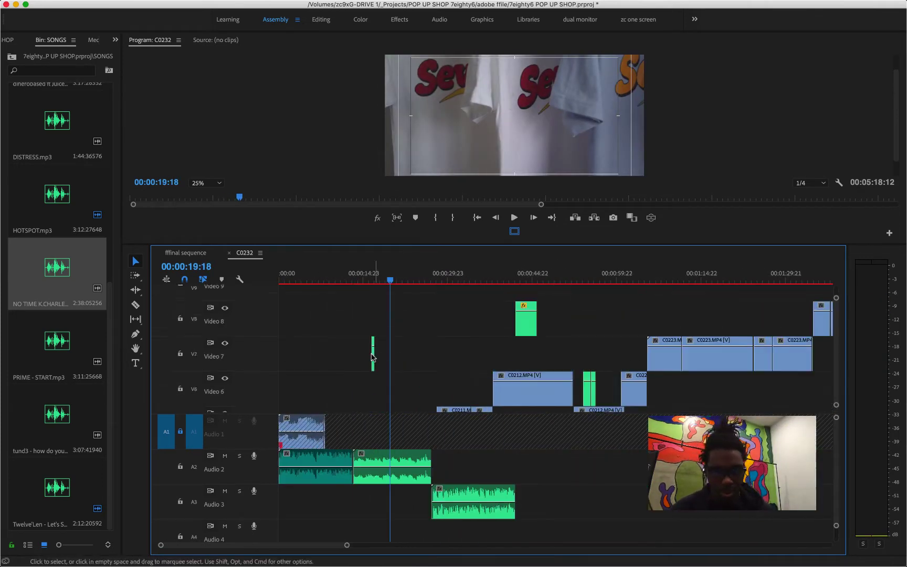
key("Delete")
Play the sequence from about 00:00:11 through to 00:00:42:03 to check the picture against the songs
left_click(340, 282)
key("space")
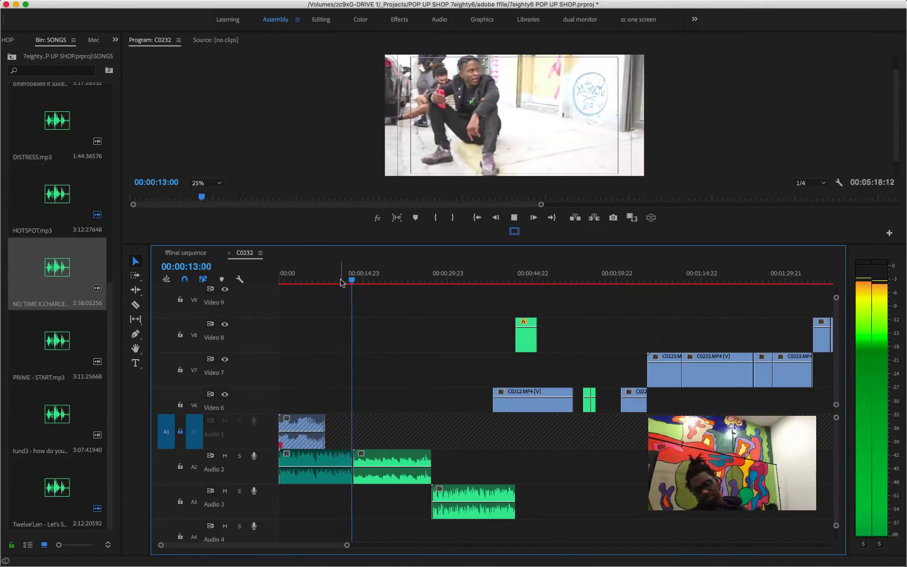
scroll(391, 356, "up", 6)
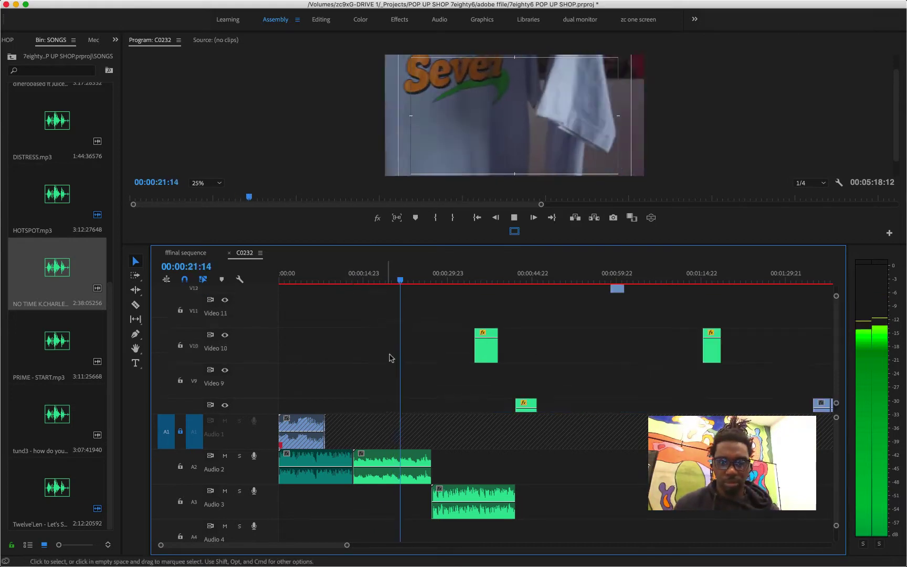
scroll(428, 381, "down", 6)
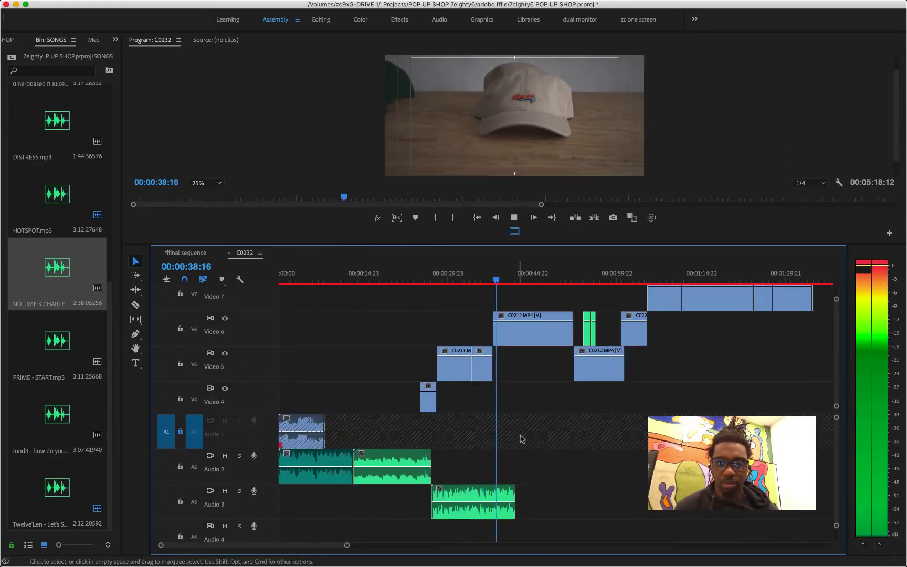
key("k")
Unlock Audio 15, 16 and 17, lower the volume of their clips, and play on from 00:00:42:03
scroll(523, 388, "up", 2)
scroll(522, 388, "down", 3)
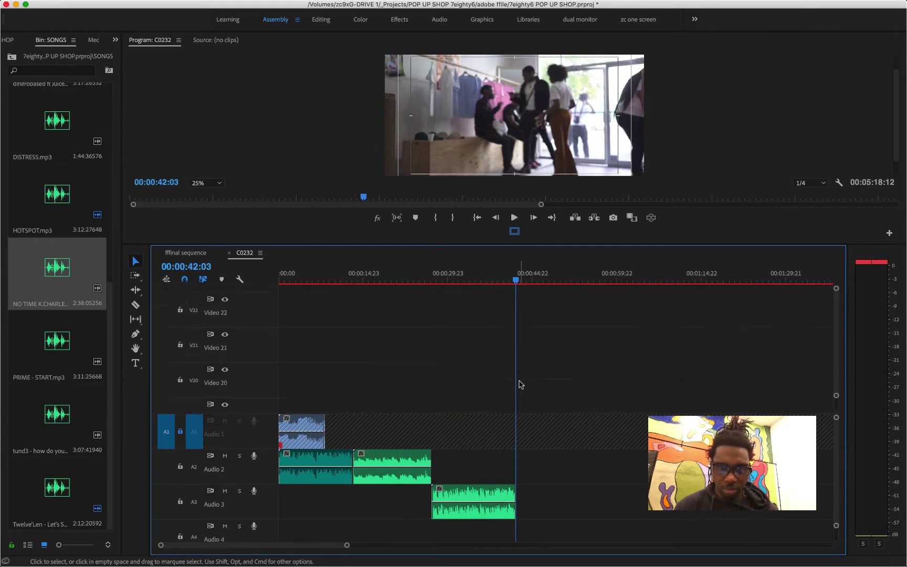
scroll(526, 452, "down", 5)
scroll(185, 468, "down", 2)
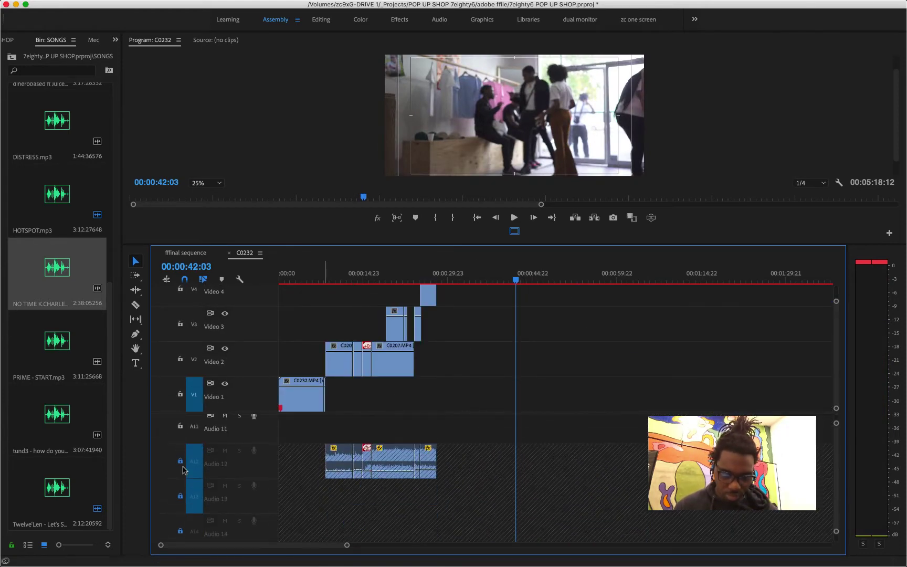
scroll(346, 468, "up", 7)
scroll(392, 501, "down", 10)
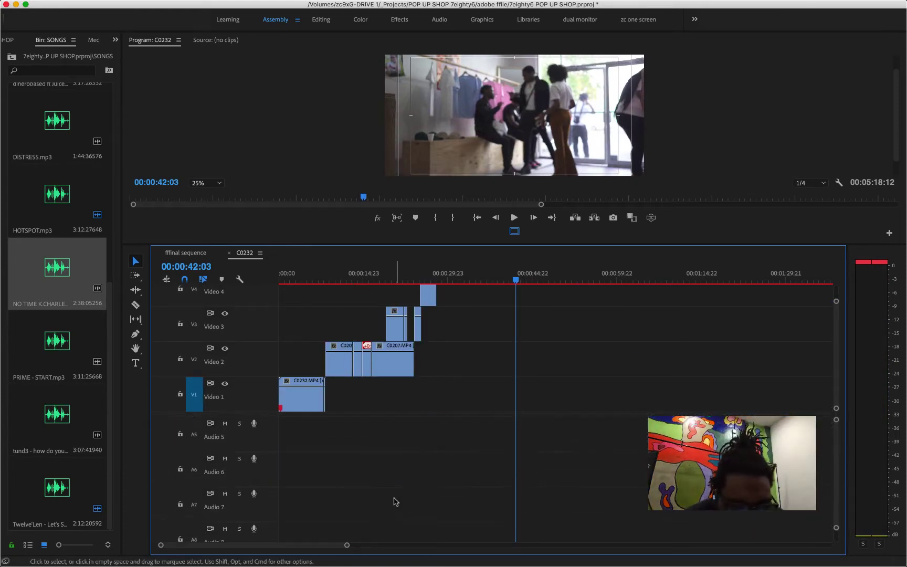
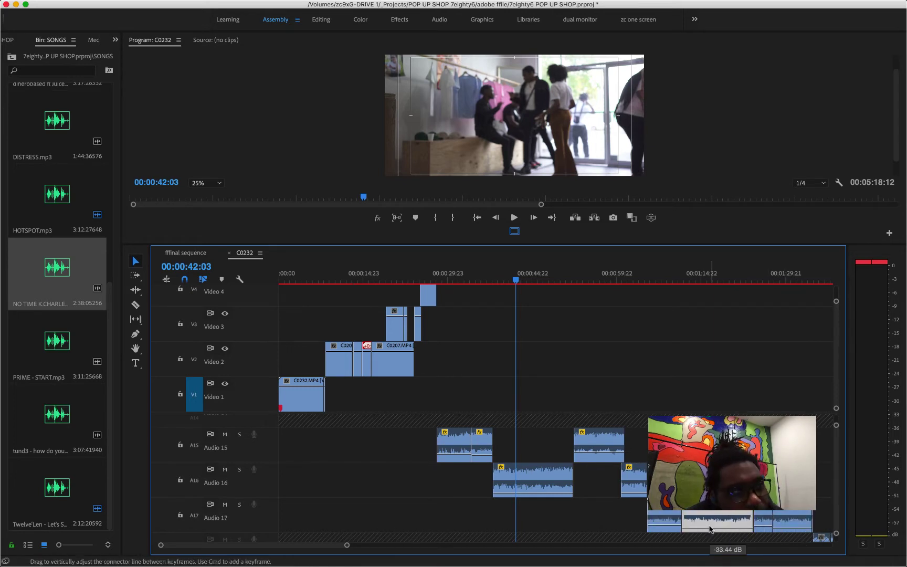
key("space")
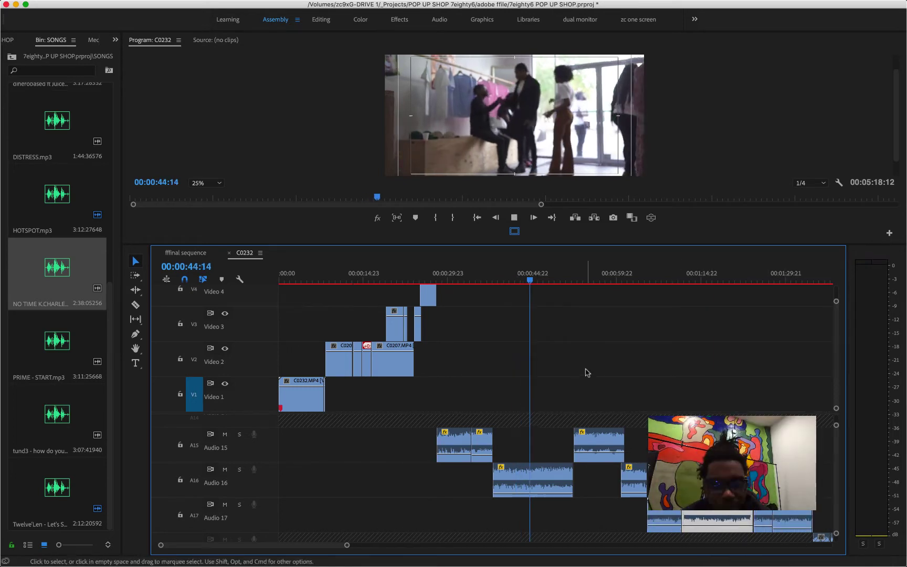
key("space")
Lower the volume of the C0232.MP4 audio on Audio 1 and play the opening to check the mix
scroll(427, 476, "down", 5)
scroll(425, 460, "up", 15)
key("space")
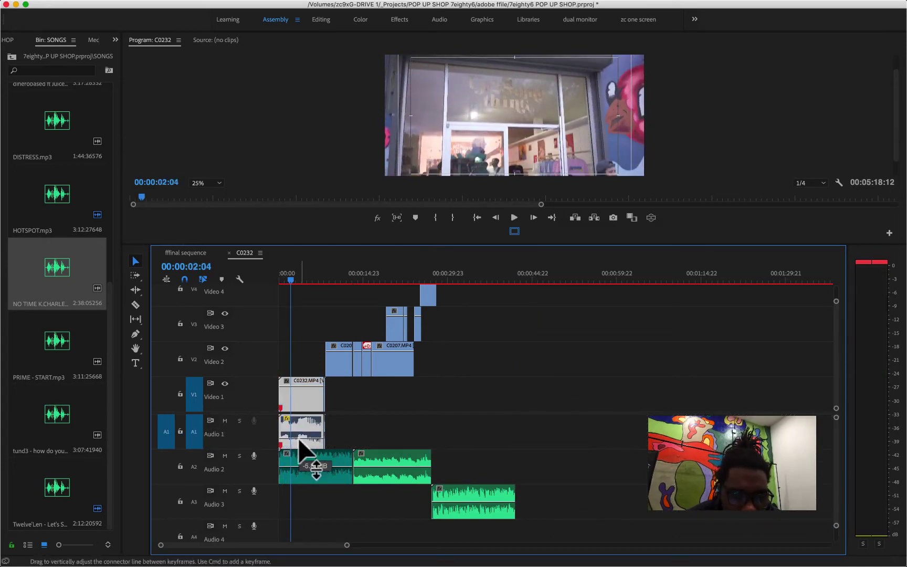
key("space")
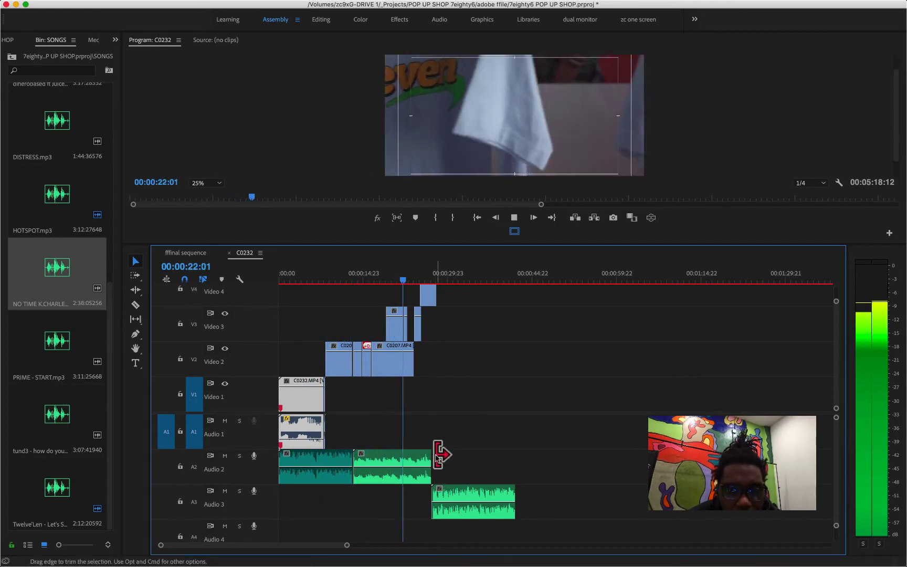
key("space")
Unlock Audio 12 and lower the first C0207.MP4 clip's volume to -oo dB
scroll(434, 370, "up", 1)
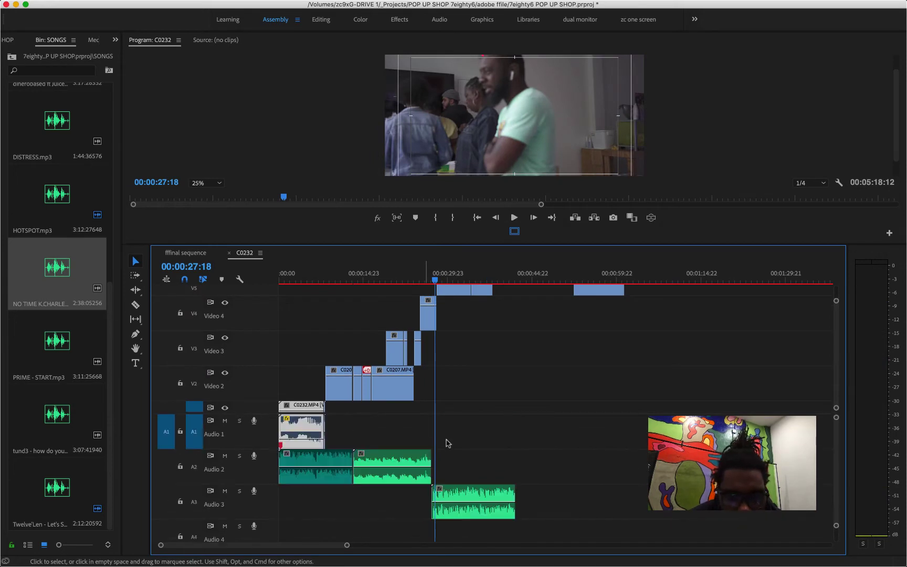
scroll(445, 436, "down", 5)
scroll(446, 433, "down", 2)
left_click(447, 473)
scroll(394, 479, "up", 4)
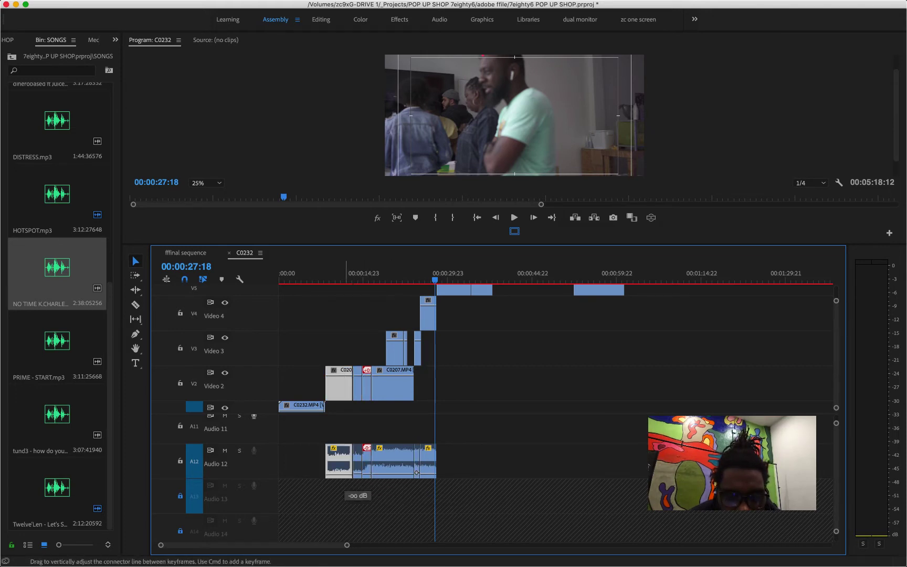
Play the C0207.MP4 section from about 00:00:09 to 00:00:27:23 to check the audio mix
left_click(329, 277)
key("space")
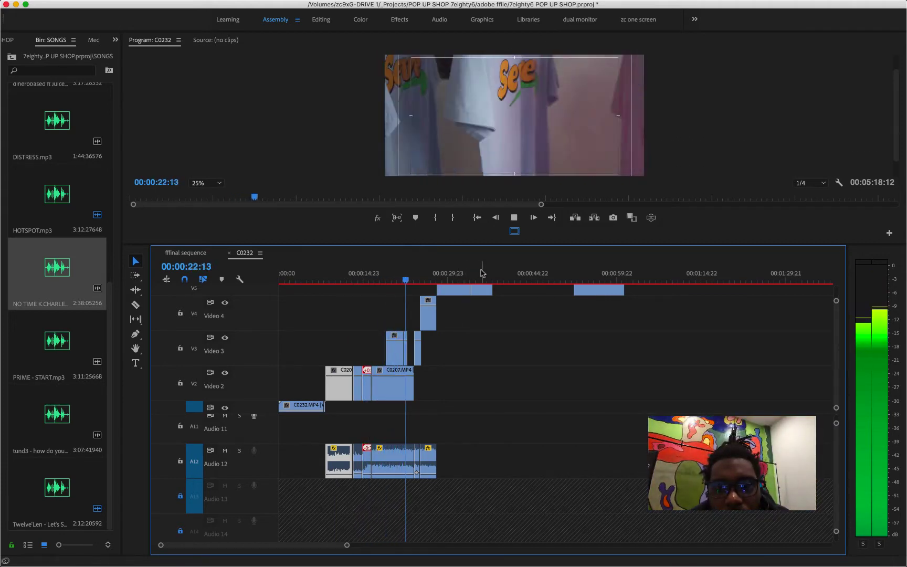
key("space")
scroll(512, 488, "up", 5)
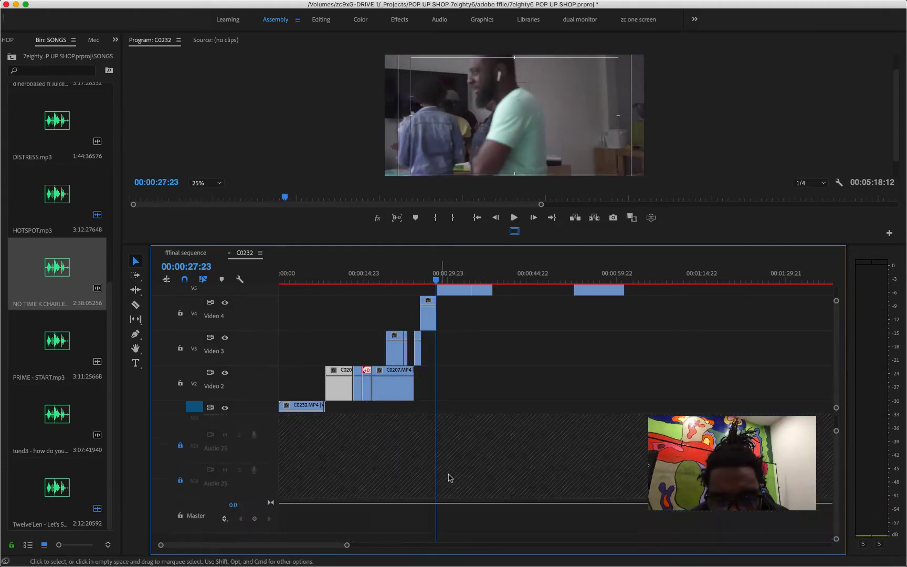
Try starting the NO TIME song on Audio 3 at 00:00:26:15 and play the changeover from the Audio 2 song
left_click_drag(435, 279, 428, 278)
key("equal")
key("equal")
left_click(617, 502)
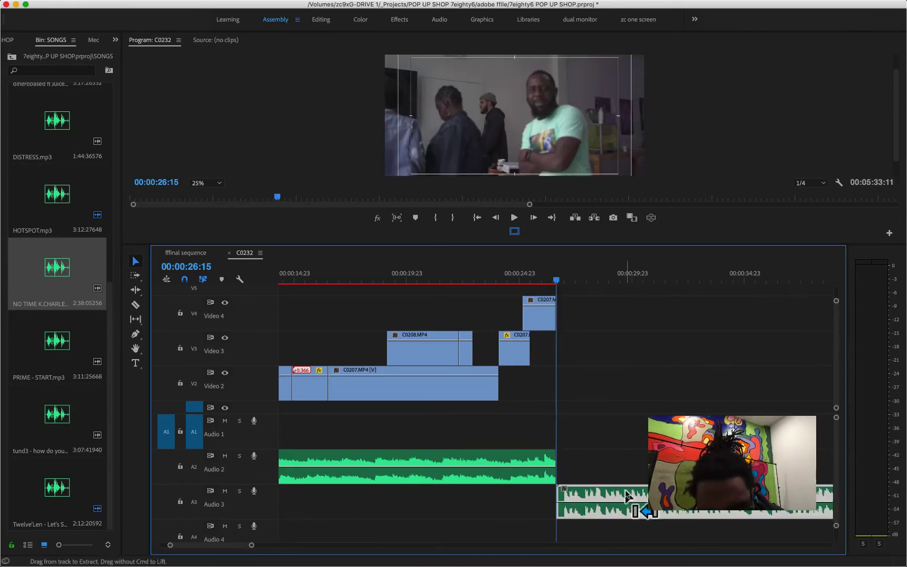
left_click(520, 277)
key("space")
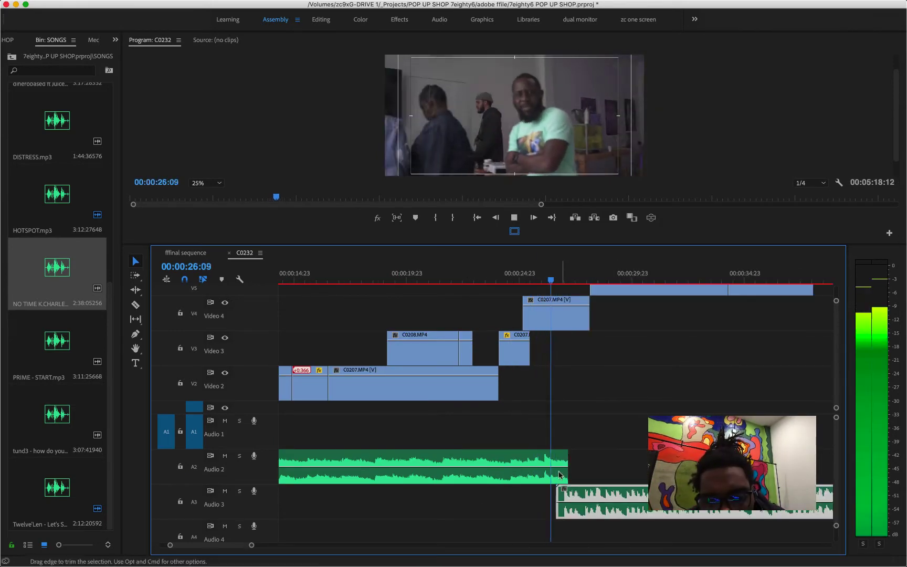
key("space")
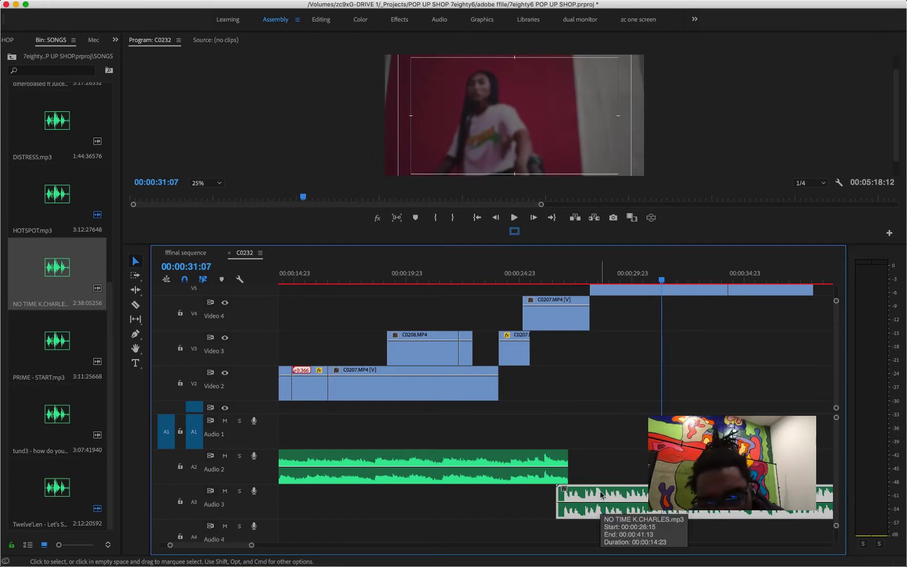
Delete the NO TIME clip from Audio 3 and extend the second song clip on Audio 2 to about 00:01:03
key("super+s")
key("Delete")
left_click_drag(722, 466, 811, 467)
key("minus")
key("minus")
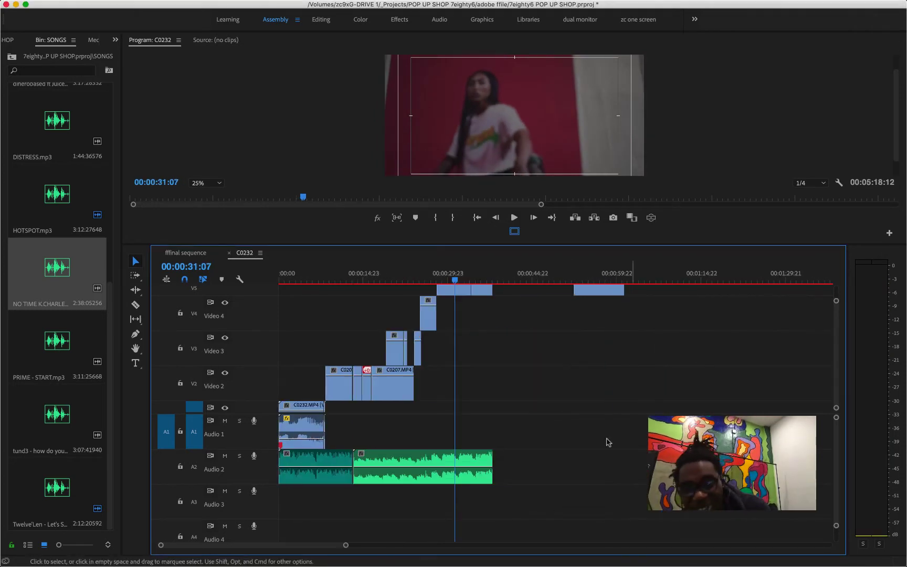
left_click_drag(489, 466, 635, 466)
left_click(416, 277)
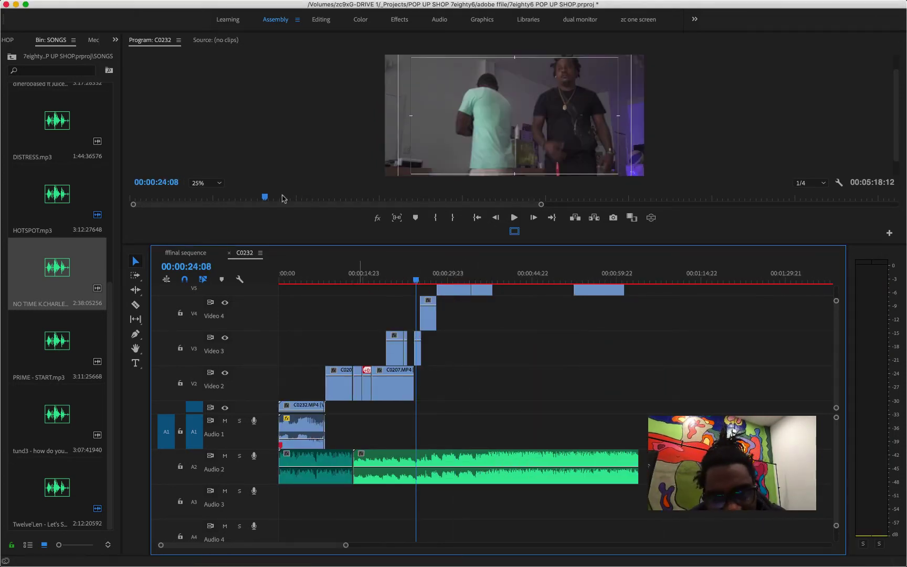
Switch to Safari and open the SoundCloud website
right_click(250, 544)
left_click(263, 433)
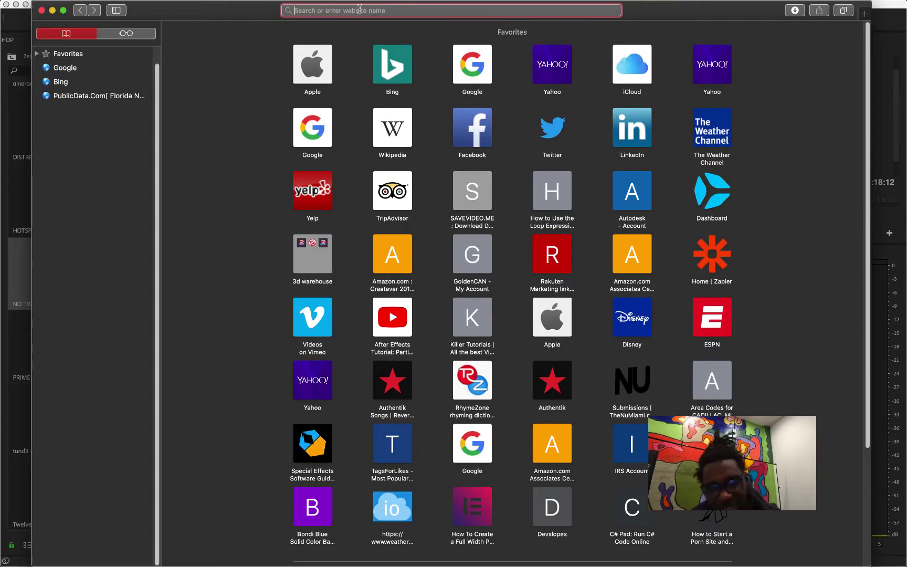
type("so")
key("Return")
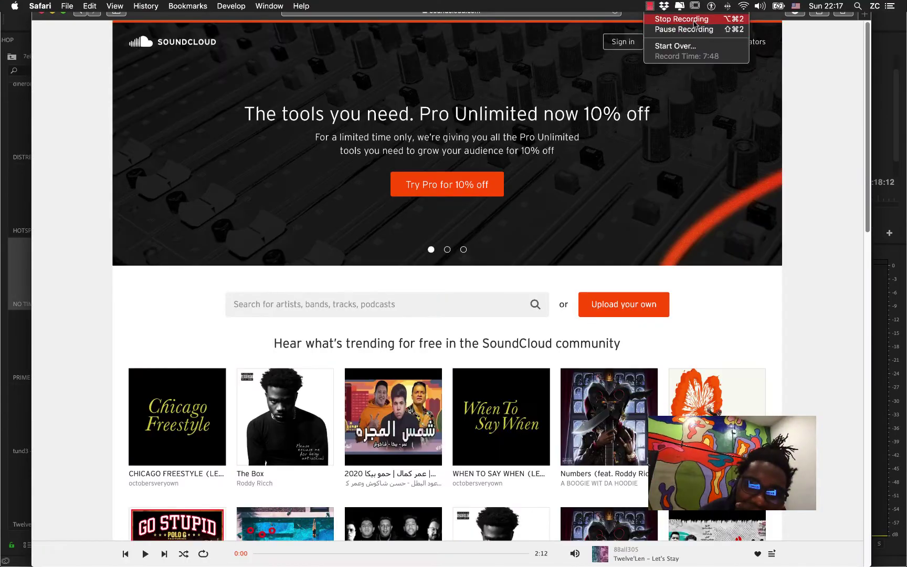
left_click(694, 22)
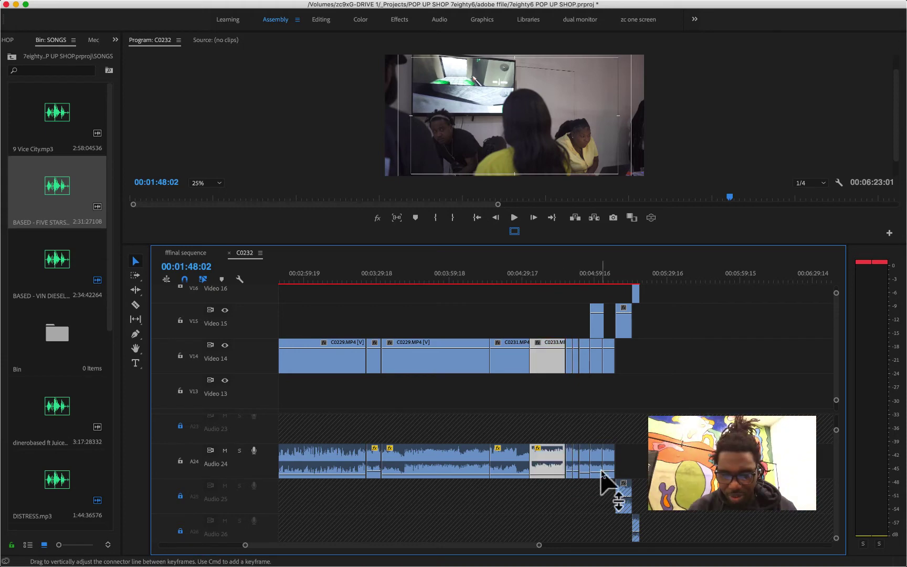
Unlock Audio 25 and 26 and lower the volume of their clips near the end of the edit
left_click(621, 496)
scroll(625, 494, "down", 2)
left_click(636, 486)
scroll(604, 481, "right", 10)
scroll(591, 364, "left", 12)
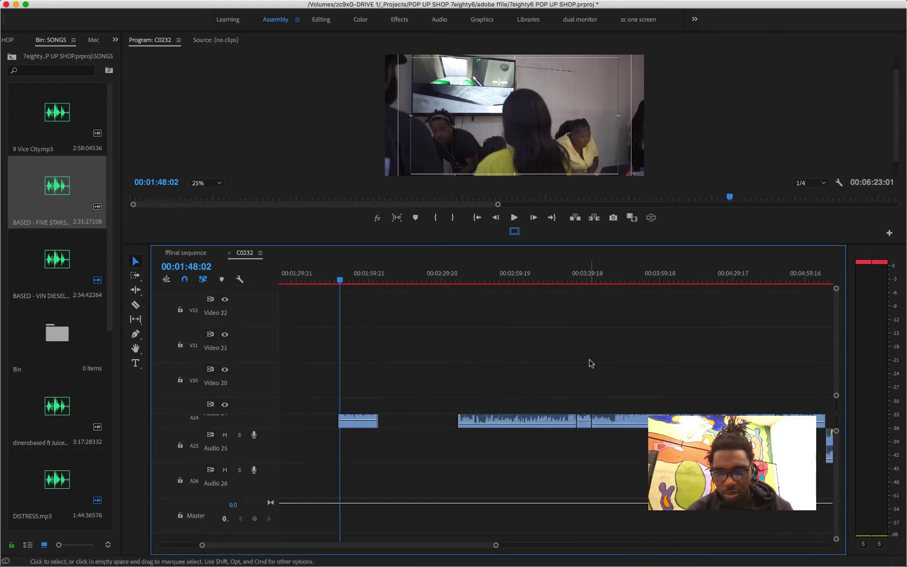
Play the sequence from about 00:01:38 to check the C0230.MP4 audio against the song
scroll(493, 446, "up", 2)
key("space")
scroll(394, 405, "left", 6)
left_click(478, 279)
key("space")
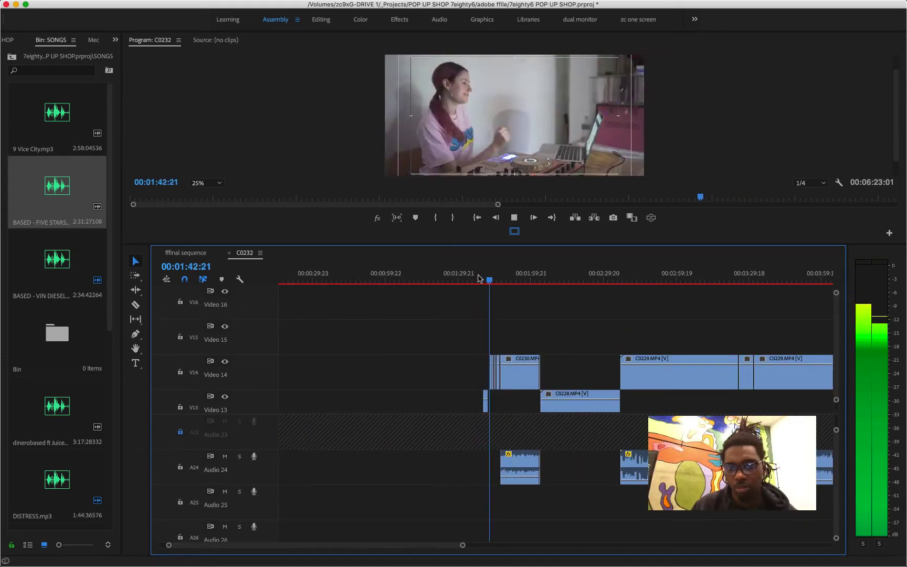
scroll(515, 486, "up", 1)
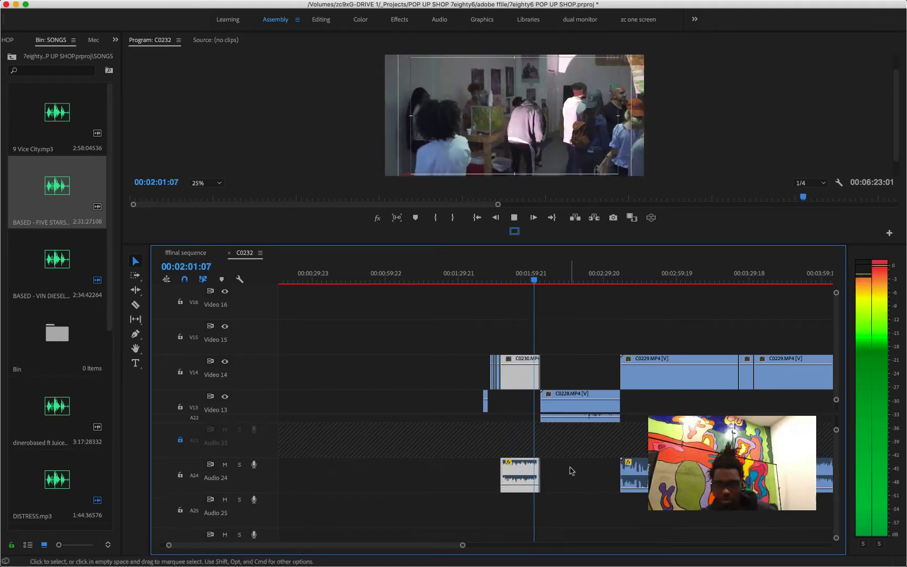
Lower the volume of the short last C0230.MP4 piece on Audio 24 and play across the cut to C0228.MP4
key("equal")
key("equal")
key("equal")
left_click(576, 475)
left_click(660, 401)
key("space")
left_click(567, 278)
key("space")
key("space")
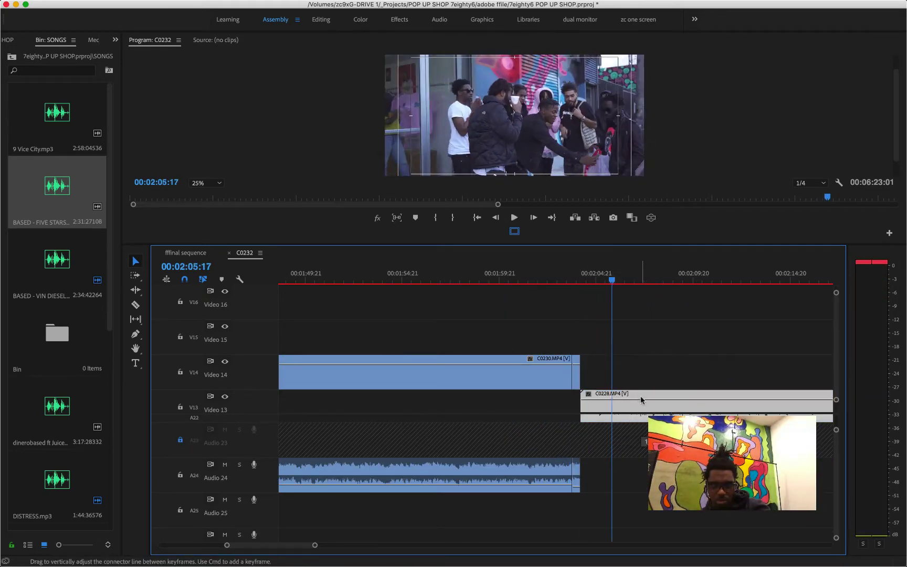
Play C0228.MP4 from 00:02:05:17 to check its footage and audio
key("space")
key("equal")
scroll(641, 400, "right", 3)
key("minus")
key("minus")
key("minus")
key("minus")
scroll(577, 467, "right", 4)
scroll(558, 483, "down", 2)
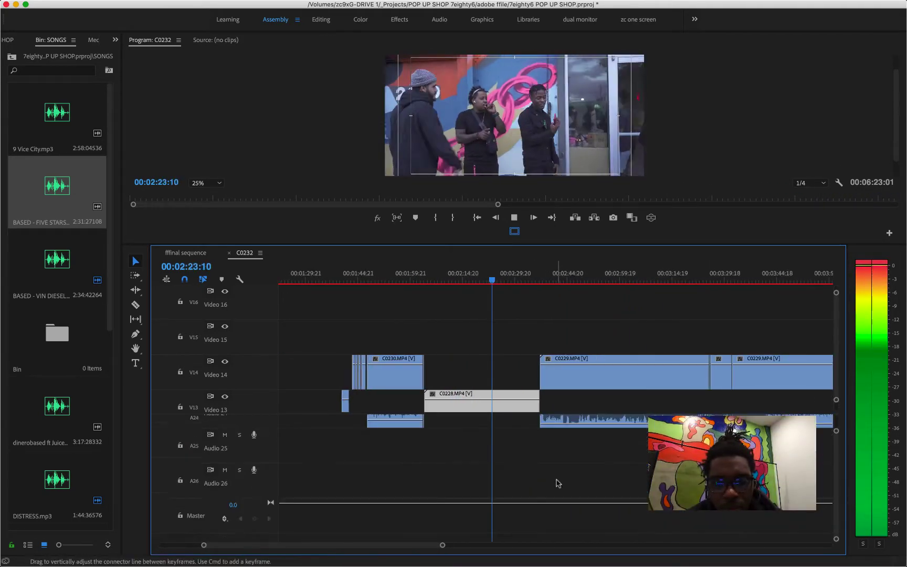
scroll(559, 483, "up", 15)
Split C0228.MP4 on Video 13 at 00:02:34:12 and rate-stretch the tail piece to a shorter duration
key("space")
key("c")
left_click(532, 402)
key("v")
key("equal")
key("equal")
left_click(573, 406)
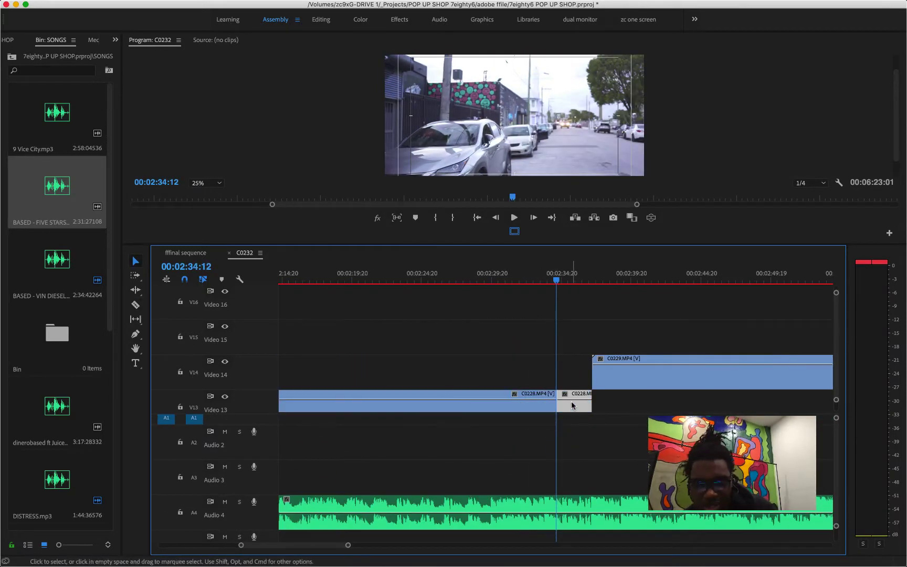
key("r")
left_click_drag(591, 405, 319, 281)
key("v")
Select the C0229.MP4 clips and all clips after them and shift them earlier to close the gap after C0228.MP4
left_click(584, 385)
scroll(601, 407, "right", 4)
scroll(597, 409, "down", 4)
key("minus")
key("minus")
key("minus")
key("minus")
key("equal")
scroll(597, 385, "right", 4)
scroll(421, 352, "down", 3)
key("equal")
key("equal")
left_click_drag(560, 314, 555, 314)
Play across the closed cut and split the first C0229.MP4 clip on Video 14 at about 00:02:39
left_click(500, 282)
key("space")
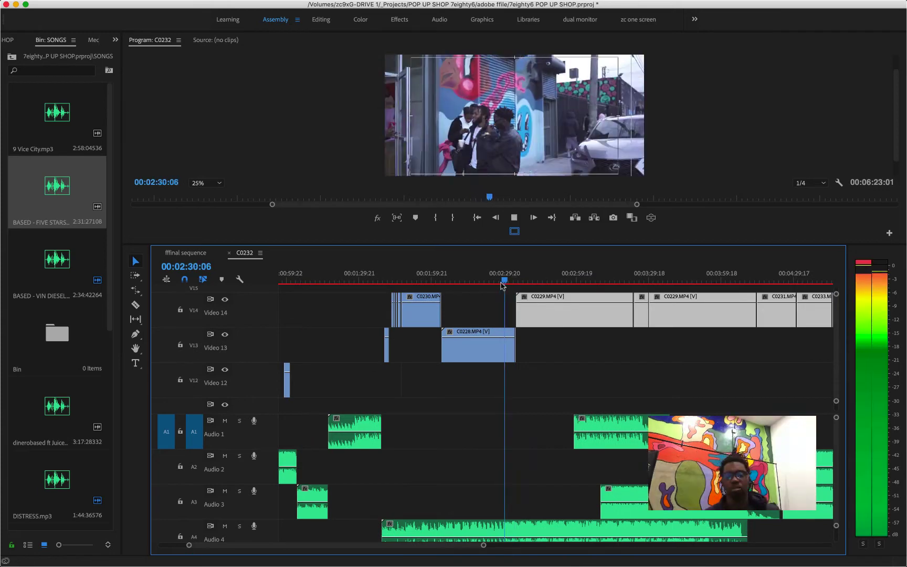
key("space")
scroll(584, 323, "right", 3)
key("c")
left_click(462, 326)
key("v")
mouse_move(466, 281)
left_mouse_down()
mouse_move(531, 294)
mouse_move(457, 294)
left_mouse_up()
key("space")
key("space")
left_click(494, 321)
Play the opening of C0229.MP4 and keyframe a volume dip in the Audio 4 song beneath it
left_click(452, 281)
key("space")
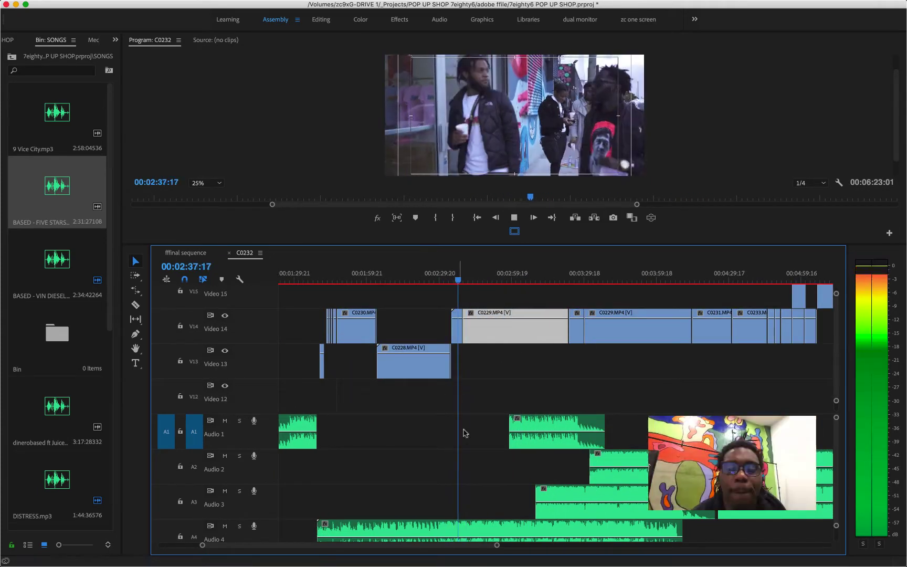
key("space")
scroll(466, 461, "down", 3)
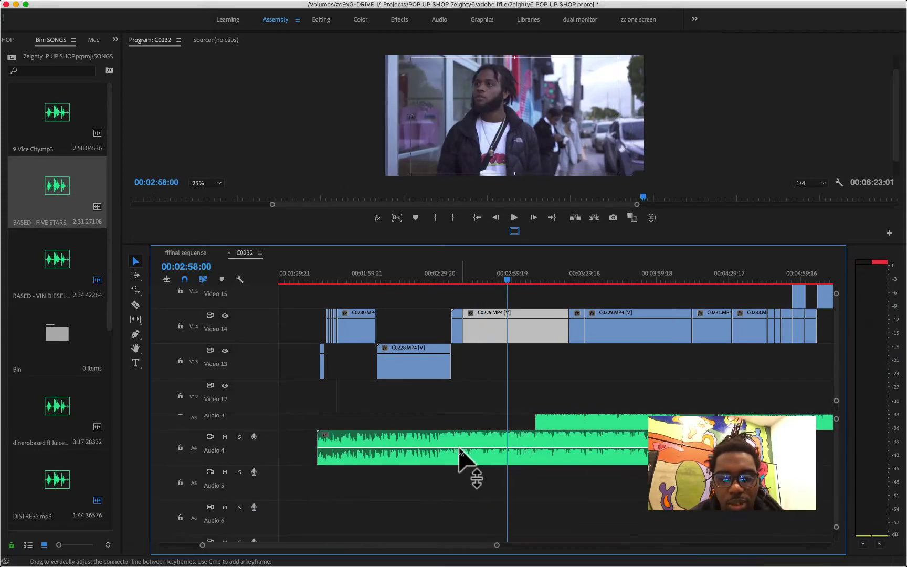
left_click(466, 462)
scroll(498, 374, "down", 10)
scroll(499, 376, "up", 6)
scroll(532, 492, "up", 3)
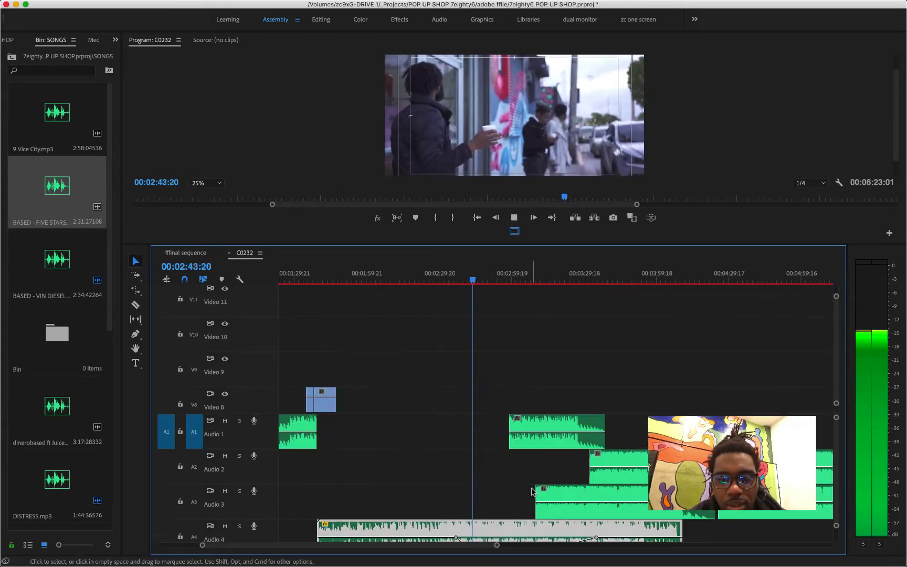
Adjust the volume of the two C0229.MP4 pieces on Audio 24 and play them against the dipped song
key("space")
scroll(477, 452, "down", 20)
left_click_drag(491, 448, 543, 460)
left_click(453, 280)
key("space")
left_click(457, 449)
key("space")
Move the following song clips on the upper audio tracks out past the edit, starting at about 00:05:08
scroll(536, 458, "up", 20)
scroll(515, 455, "up", 3)
key("space")
key("minus")
key("minus")
key("space")
scroll(399, 488, "down", 3)
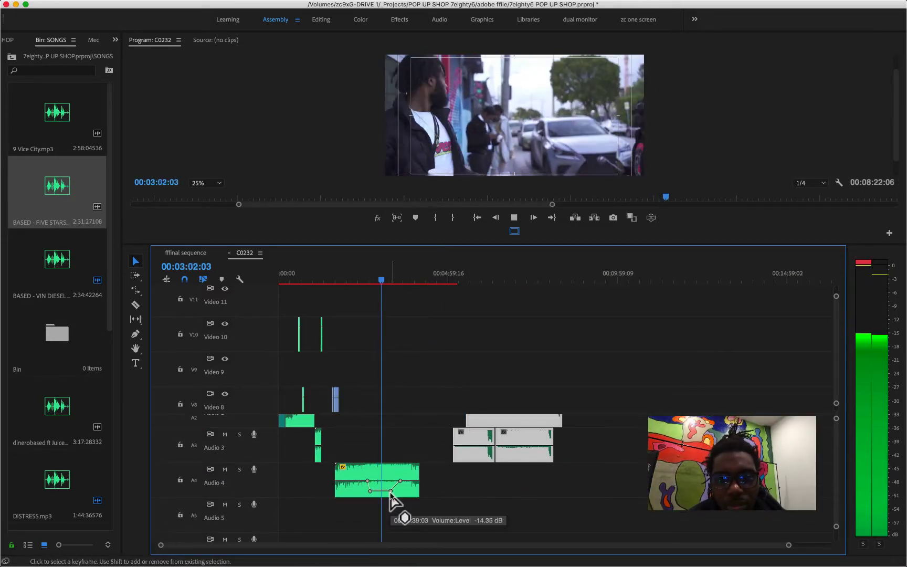
Raise the Audio 4 song's second low-volume keyframe, near 00:03:20, and play the passage
left_click_drag(392, 491, 392, 487)
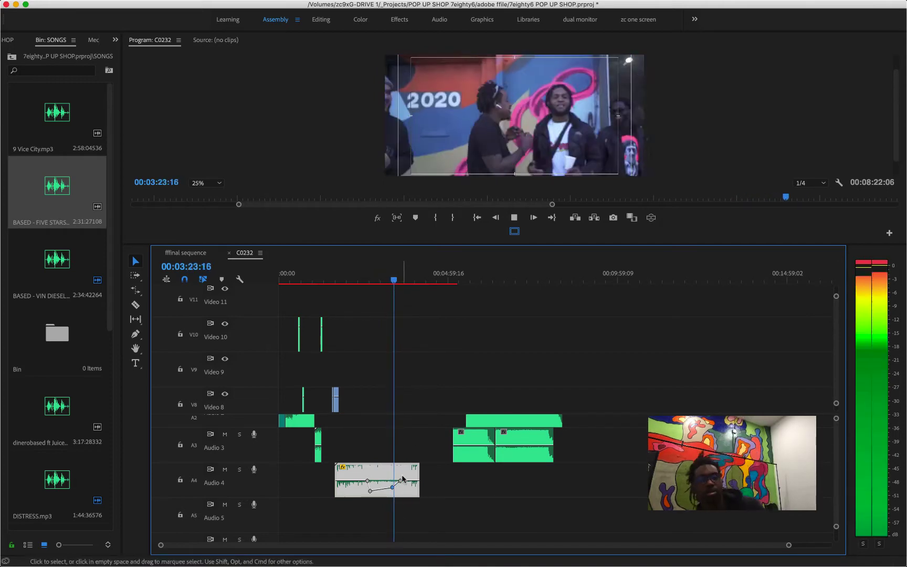
scroll(436, 501, "up", 1)
left_click(394, 279)
key("space")
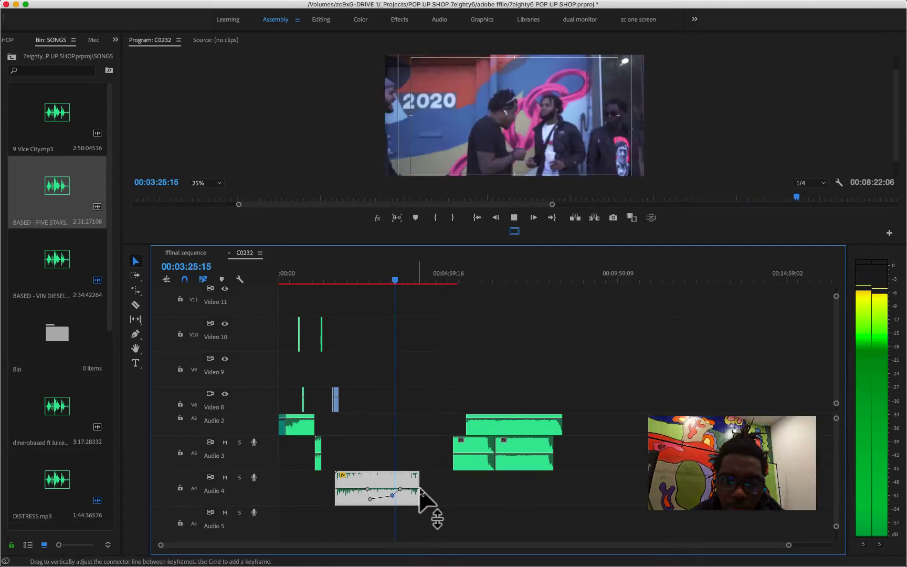
Trim the Audio 4 song's end to about 00:03:28, place the first Audio 3 song against it, and play the changeover
left_click_drag(418, 494, 397, 493)
left_click_drag(465, 453, 409, 453)
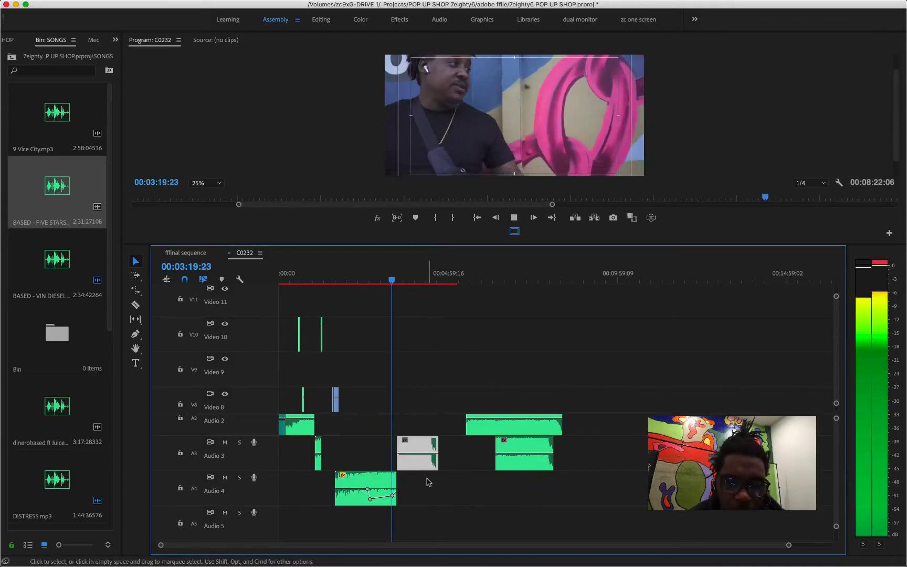
key("equal")
key("equal")
key("equal")
mouse_move(597, 456)
left_mouse_down()
mouse_move(576, 455)
mouse_move(543, 486)
mouse_move(582, 454)
left_mouse_up()
left_click(535, 281)
key("space")
scroll(618, 402, "down", 3)
Replace the song following Audio 4 with the BASED - VIN DIESEL clip on Audio 2, moving the Audio 3 song to about 00:04:30
key("minus")
key("minus")
scroll(577, 457, "up", 3)
left_click(431, 280)
key("space")
key("space")
left_click_drag(440, 435, 390, 466)
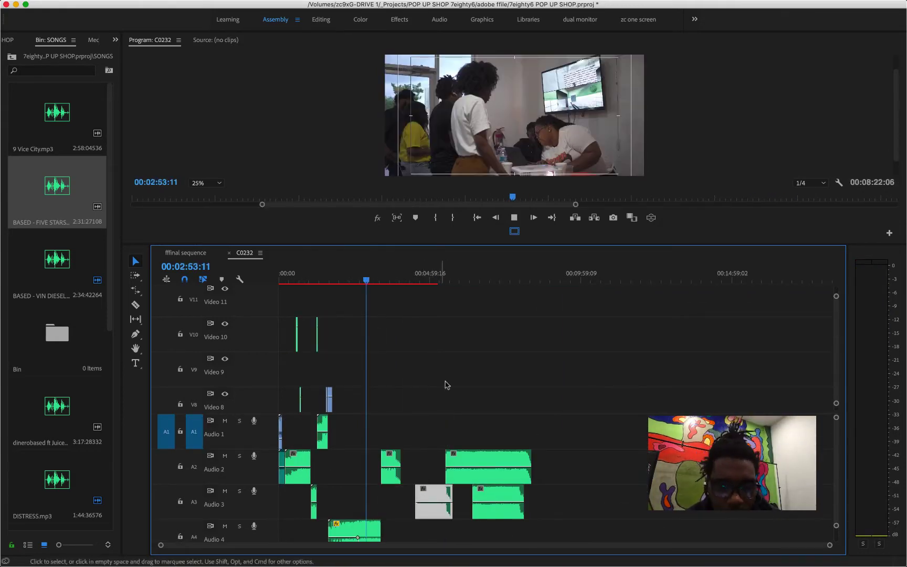
Lower the Audio 4 song's last volume keyframe and shift the BASED - VIN DIESEL clip slightly earlier to overlap it
scroll(457, 474, "down", 2)
key("equal")
key("equal")
scroll(576, 439, "right", 2)
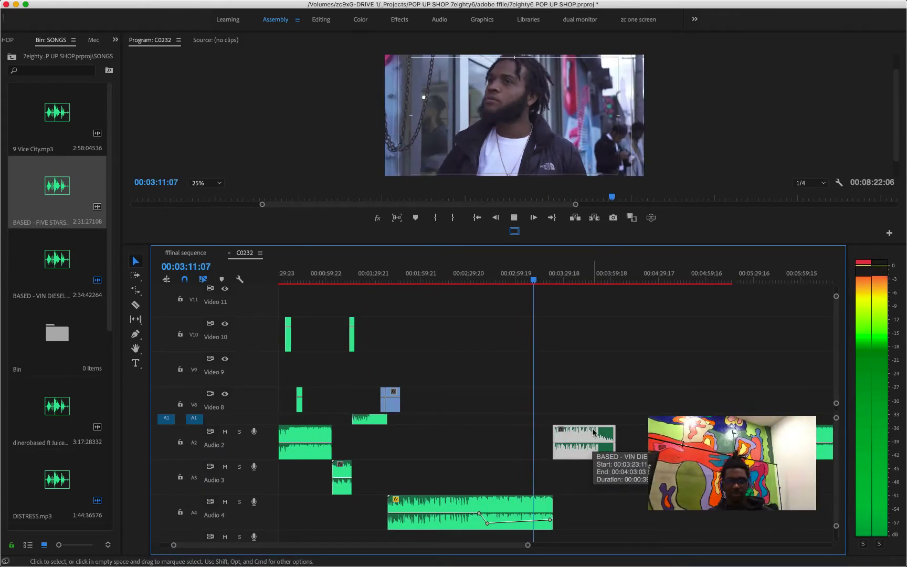
left_click_drag(550, 519, 550, 525)
left_click_drag(581, 439, 577, 438)
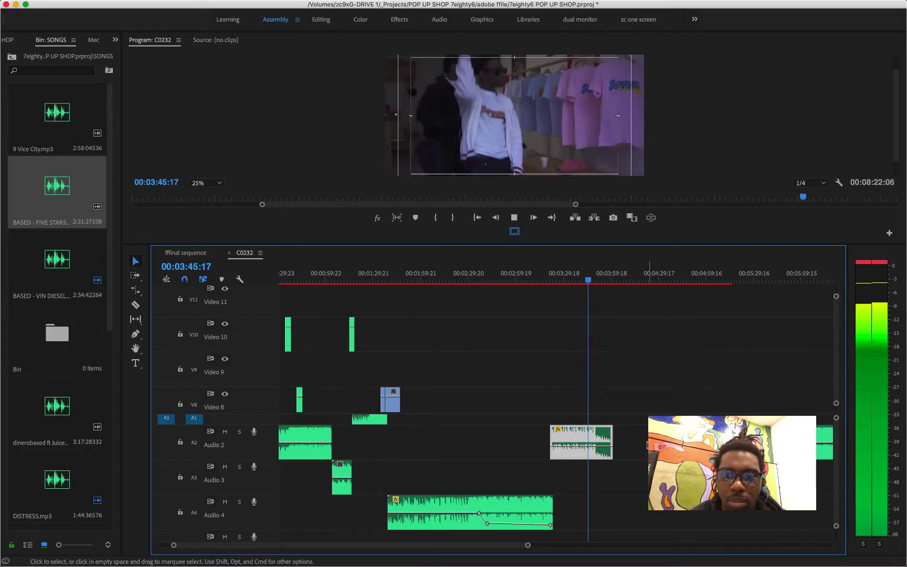
Lower the volume of the later C0229.MP4 clip on Audio 24
scroll(625, 363, "up", 4)
scroll(613, 460, "down", 15)
mouse_move(597, 470)
left_mouse_down()
mouse_move(598, 487)
mouse_move(597, 473)
left_mouse_up()
Trim the BASED - VIN DIESEL clip to end at about 00:03:52, start the Audio 3 song there, and play the changeover
scroll(600, 464, "up", 15)
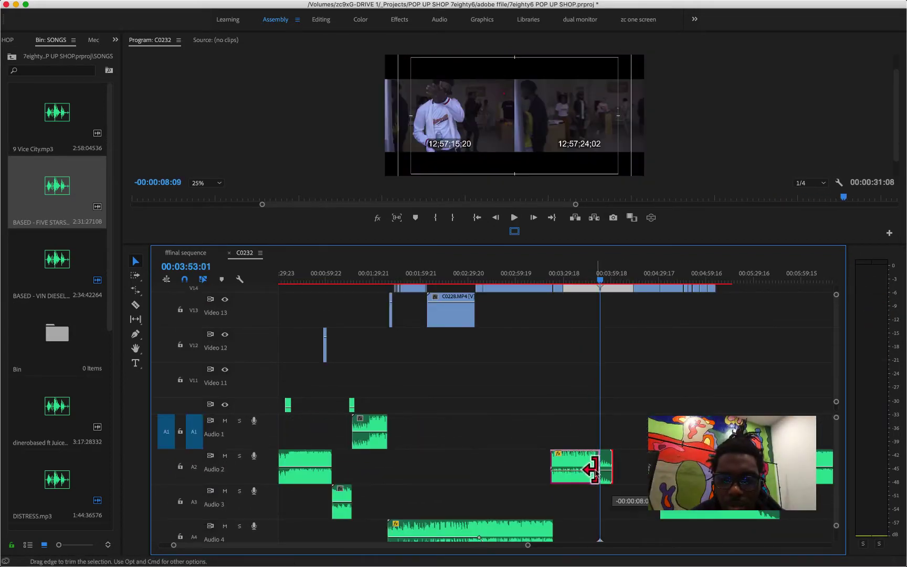
left_click(587, 277)
key("space")
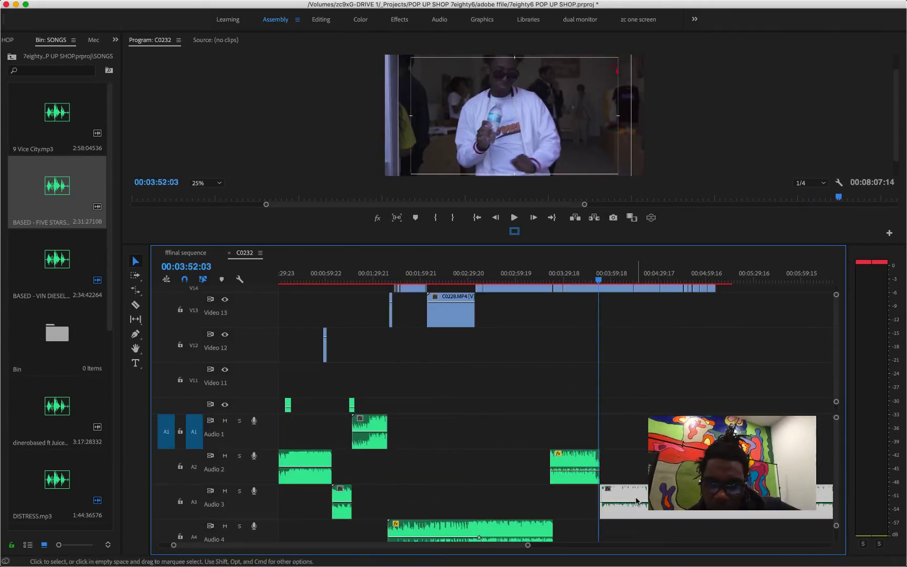
left_click(549, 279)
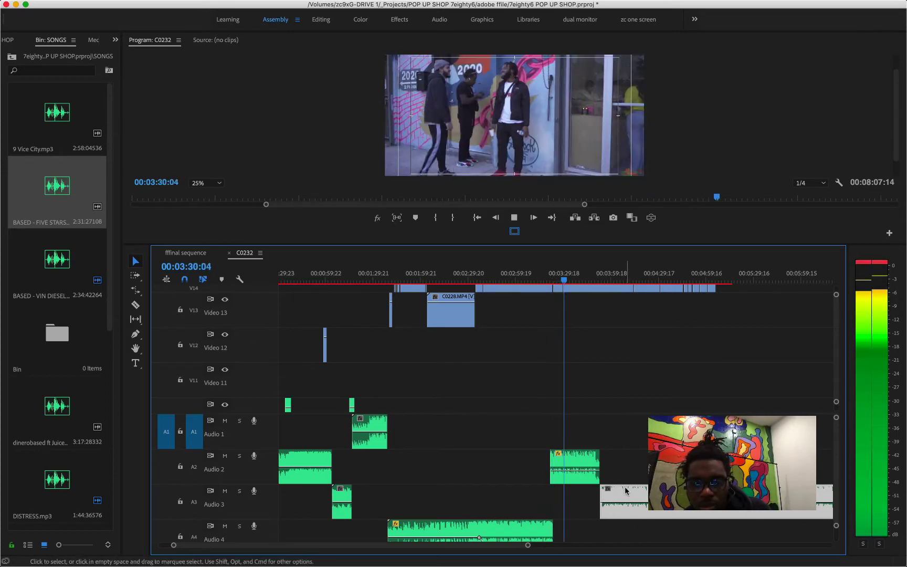
scroll(626, 491, "right", 5)
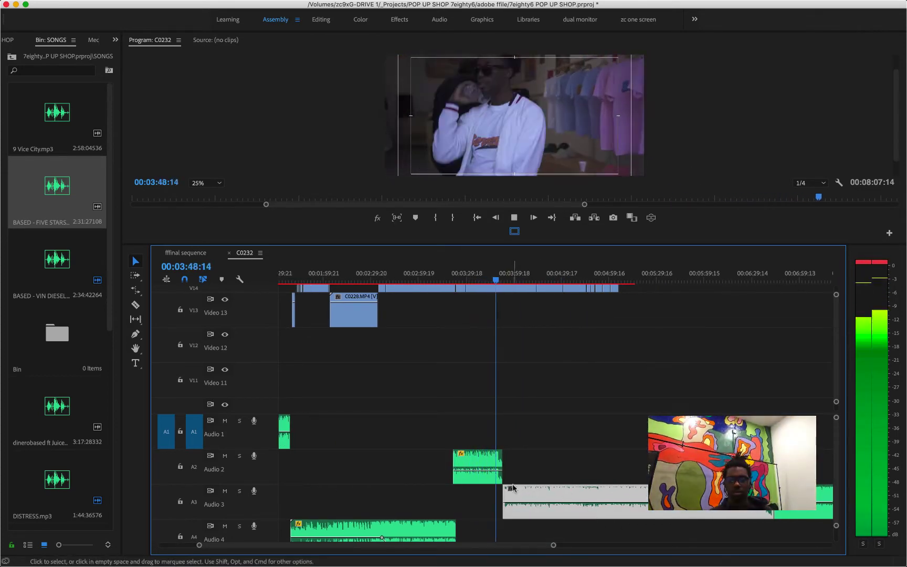
key("space")
Shorten the BASED - VIN DIESEL clip to end at about 00:03:50 and move the Audio 3 song against its new end
key("equal")
key("equal")
key("equal")
key("equal")
left_click_drag(527, 460, 454, 462)
left_click_drag(544, 498, 467, 498)
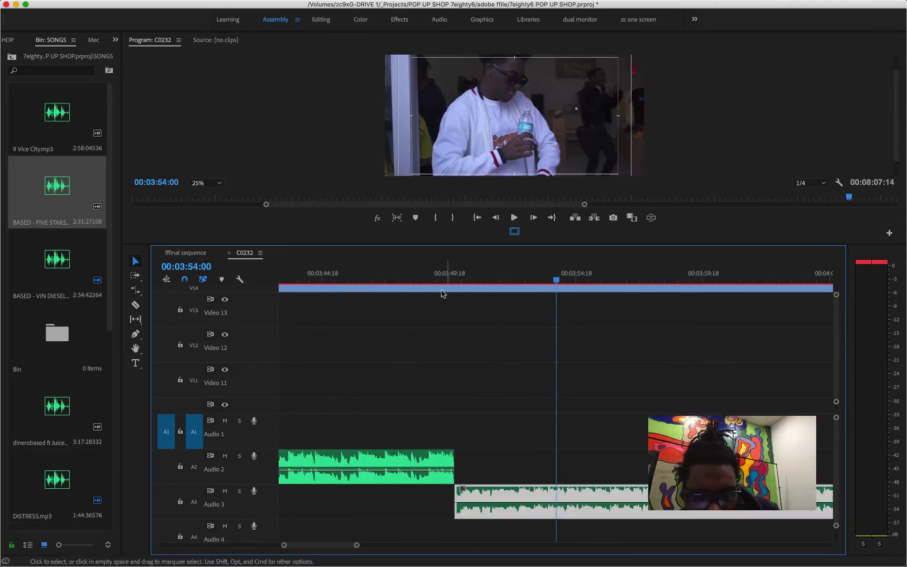
Play from about 00:03:46 through the song changeover to check the audio mix
left_click(410, 280)
key("space")
left_click(352, 272)
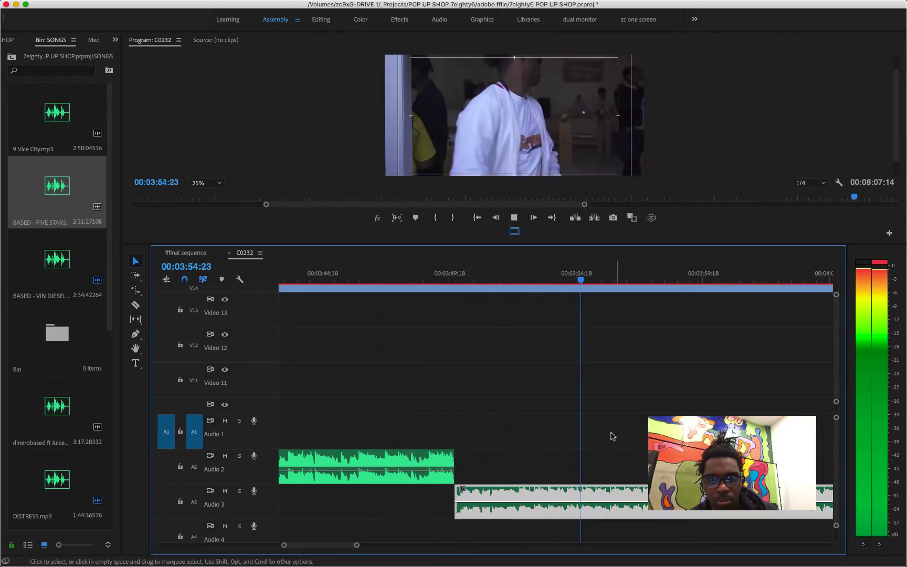
key("minus")
key("minus")
key("minus")
key("minus")
scroll(386, 328, "up", 3)
scroll(421, 479, "down", 8)
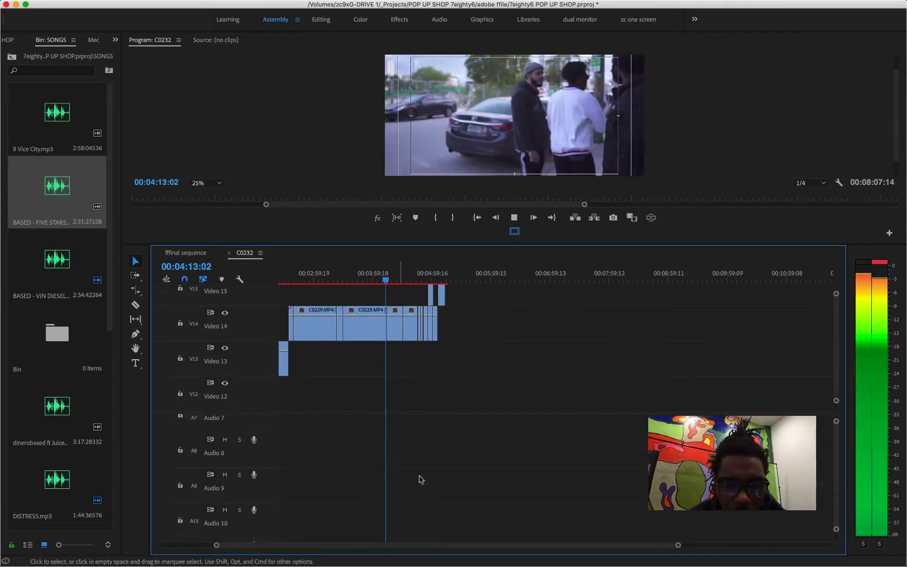
scroll(429, 478, "up", 8)
Add the tund3 song from the SONGS bin to Audio 2 at 00:04:18:19
key("space")
scroll(64, 444, "down", 10)
left_click_drag(64, 442, 394, 428)
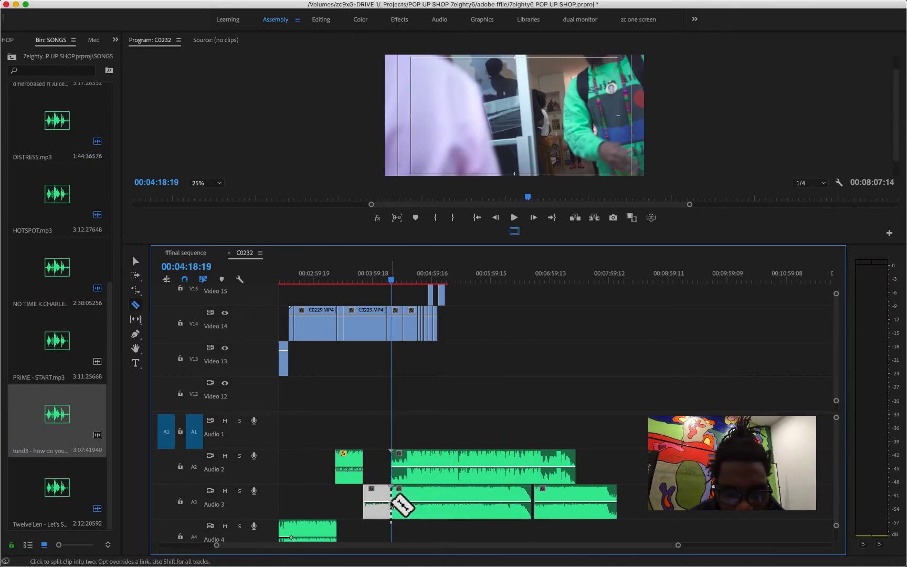
Move the Audio 3 song that starts at 00:04:18:19 out to about 00:08:52 and play the tund3 song
key("v")
left_click_drag(437, 499, 707, 500)
key("space")
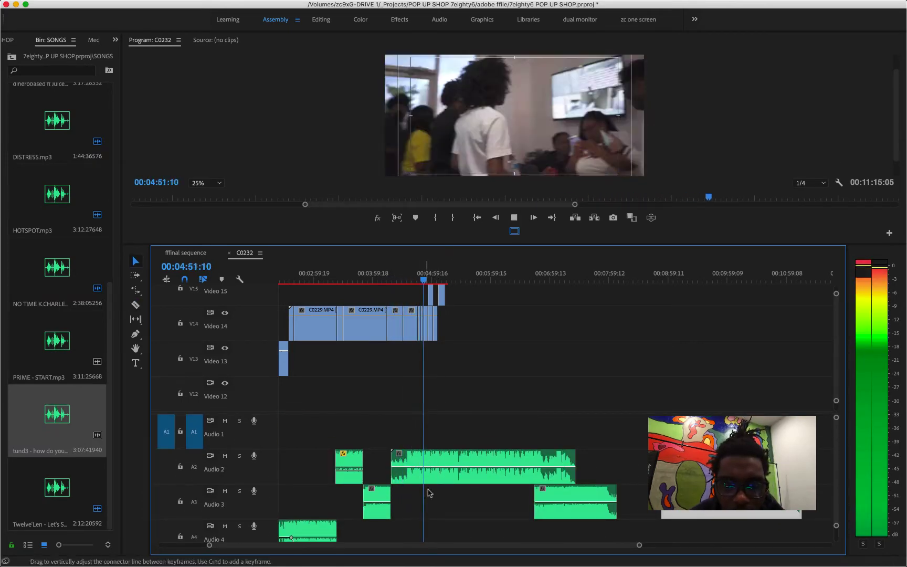
Cut the tund3 song at about 00:04:51, remove its middle section, and join its ending section to the cut
key("space")
key("c")
left_click(424, 464)
key("v")
left_click_drag(425, 473, 535, 473)
left_click_drag(551, 466, 439, 466)
key("space")
scroll(561, 368, "up", 2)
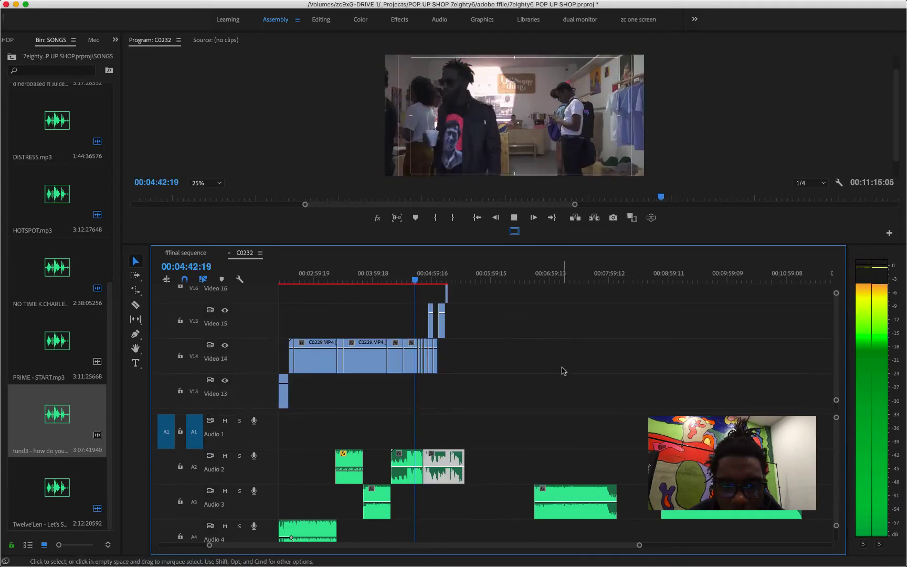
Lower the volume of the tund3 ending section with keyframes from about 00:05:01 and play from about 00:04:52
scroll(449, 391, "up", 3)
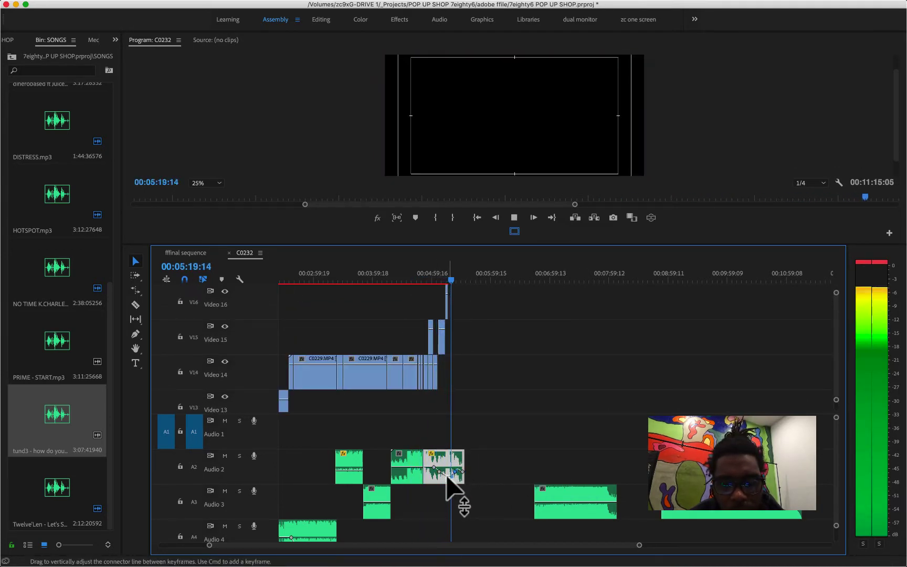
left_click_drag(446, 480, 446, 474)
left_click(424, 281)
key("space")
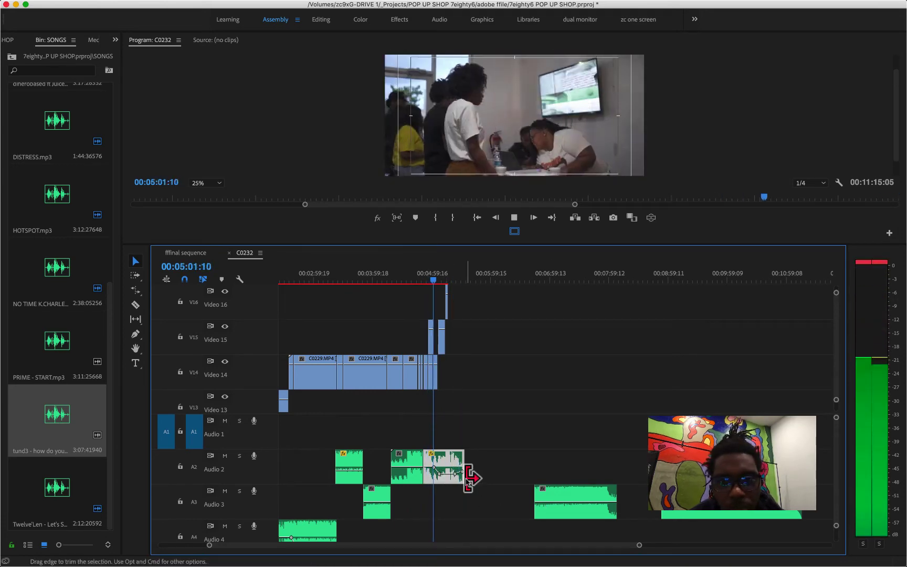
Trim the end of the C0233 clip on Video 15 to about 00:05:01 and replay that section
key("space")
key("=")
key("=")
key("=")
left_click(502, 279)
key("space")
left_click_drag(510, 341, 504, 340)
left_click(503, 279)
key("space")
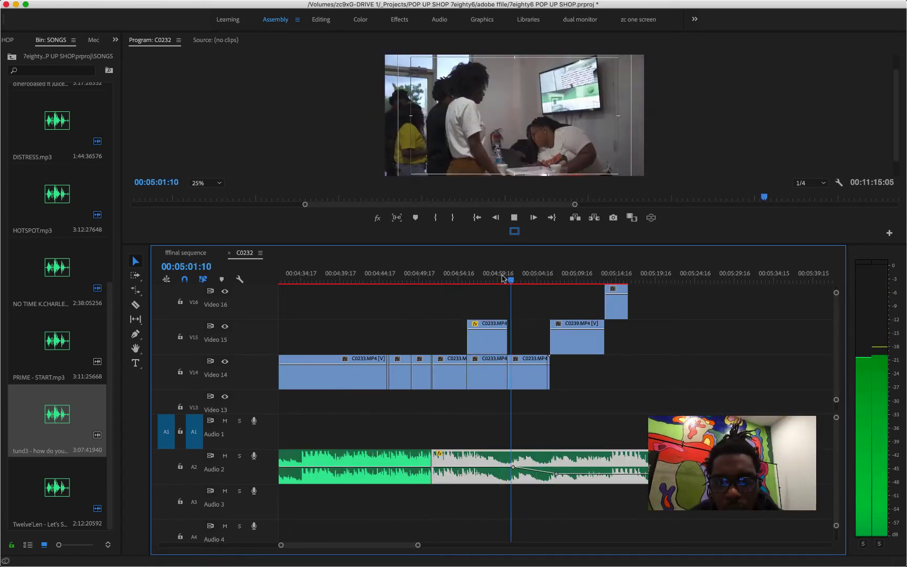
Rate-stretch the tund3 ending section to 94.30% speed and play the mix from about 00:04:43
key("r")
left_click_drag(762, 467, 783, 468)
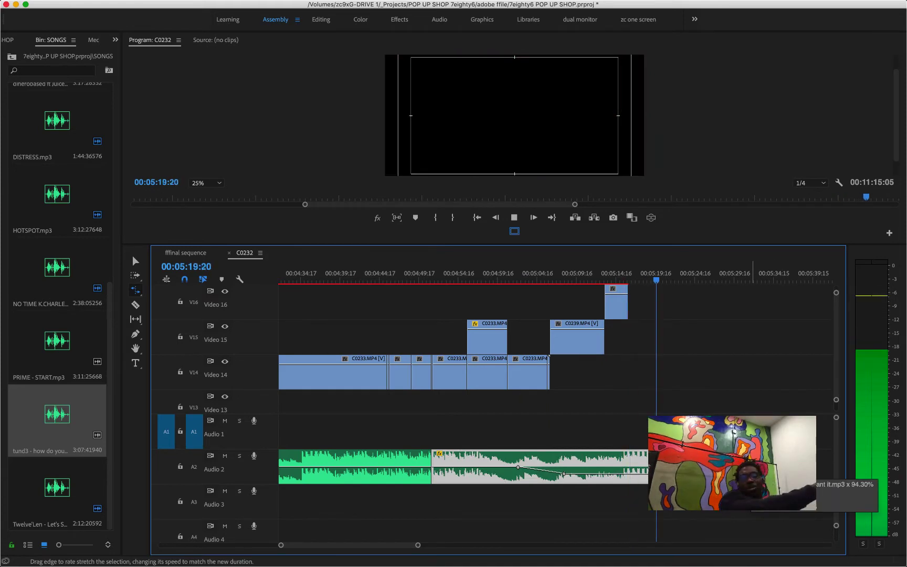
left_click(372, 279)
key("space")
key("v")
key("minus")
key("minus")
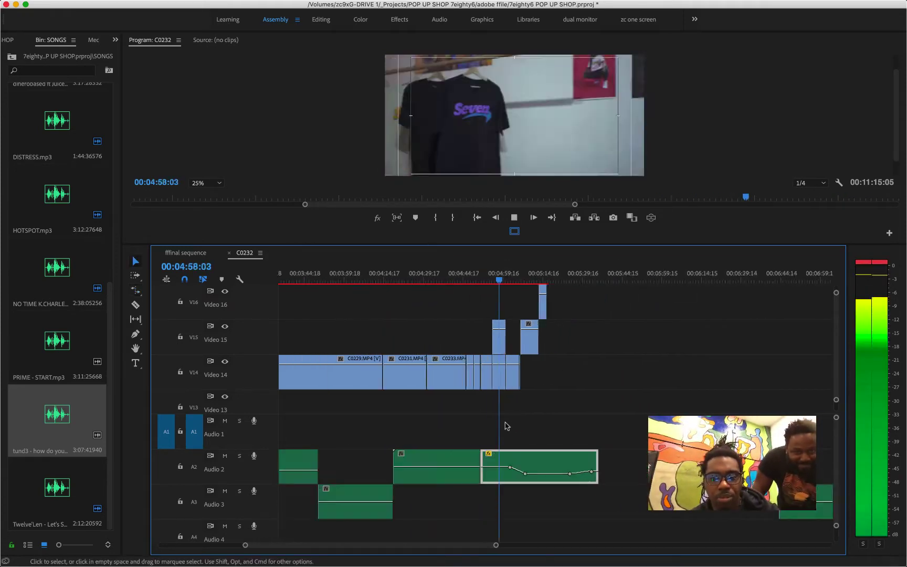
Spot-check the earlier song sections, save the project, and play from about 00:00:10
left_click(305, 280)
scroll(331, 294, "left", 10)
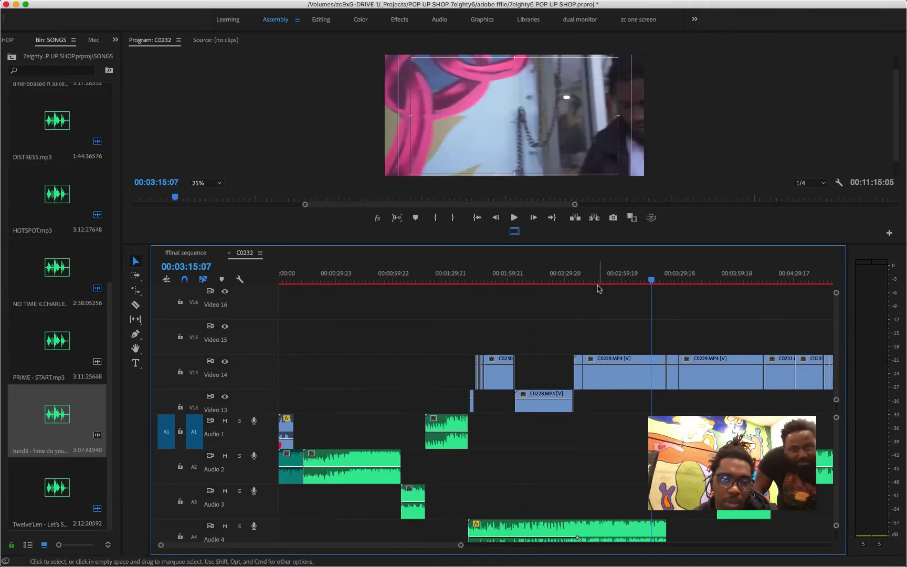
left_click(600, 280)
key("space")
left_click(693, 280)
key("super+s")
left_click(299, 280)
key("space")
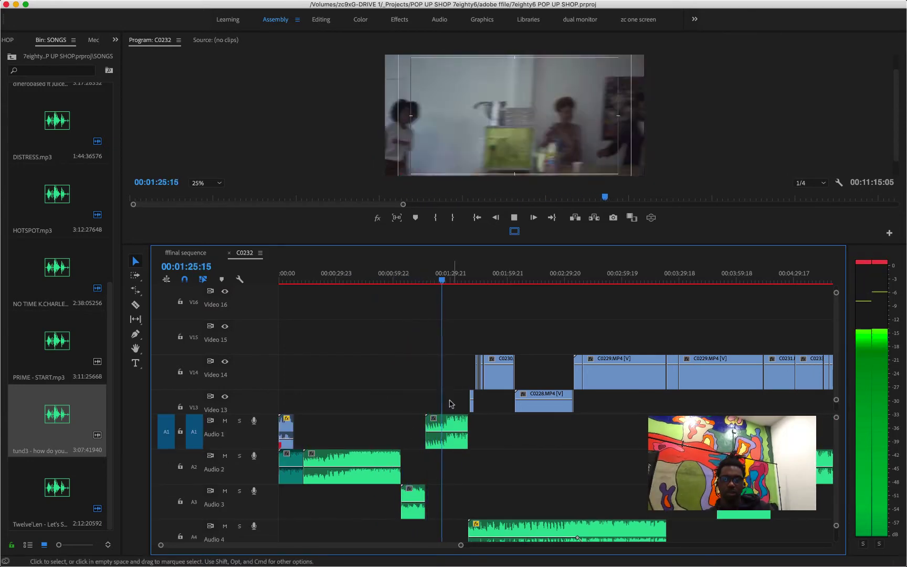
Lower the volume of the Audio 17 clip starting at about 00:01:11 and play from about 00:01:07
scroll(461, 385, "down", 10)
key("space")
scroll(452, 464, "down", 15)
scroll(451, 464, "up", 3)
left_click_drag(442, 483, 428, 494)
left_click(407, 280)
key("space")
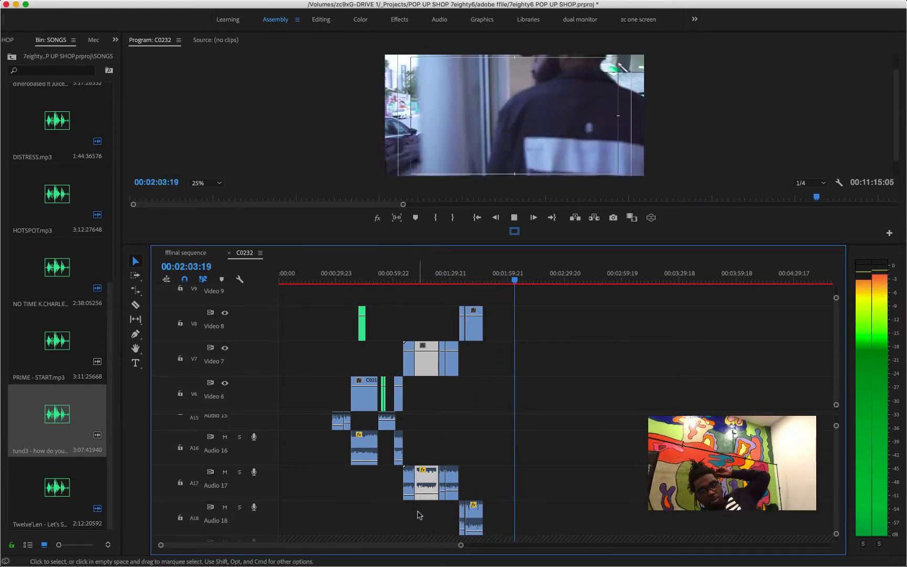
Lower the Audio 4 song's volume with keyframes between about 00:02:10 and 00:02:32
scroll(532, 468, "up", 10)
key("space")
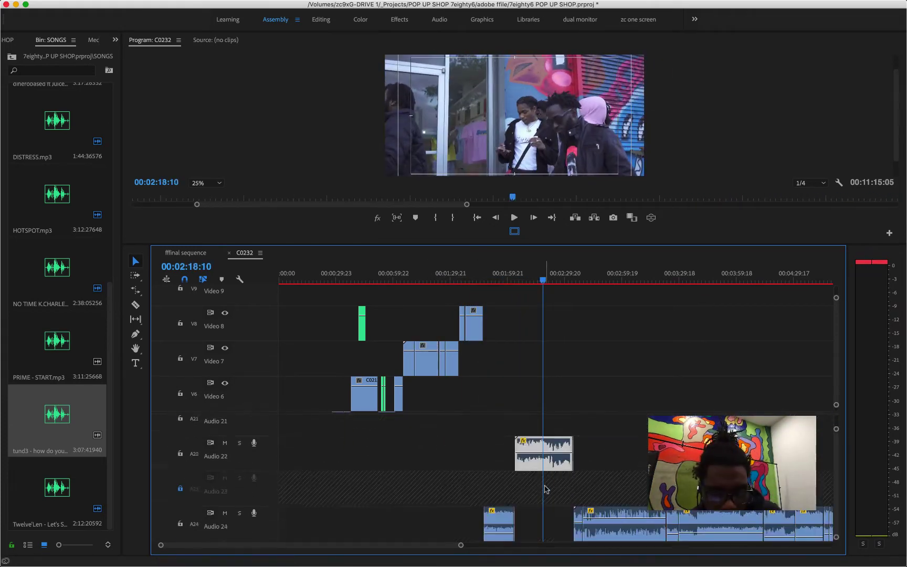
left_click(528, 527, "super")
left_click(536, 527, "super")
left_click(569, 527, "super")
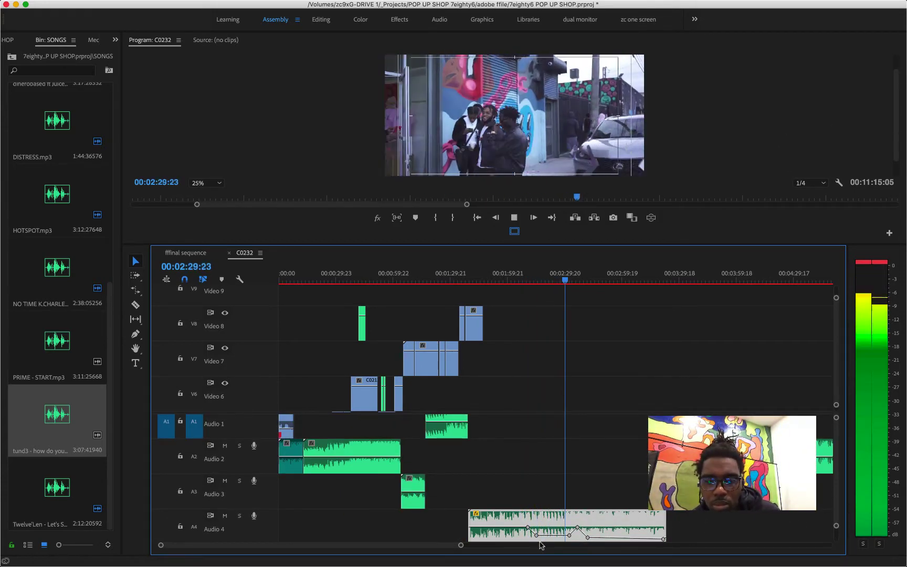
Save the project, minimize all track heights, and play through to about 00:05:05
scroll(604, 468, "up", 1)
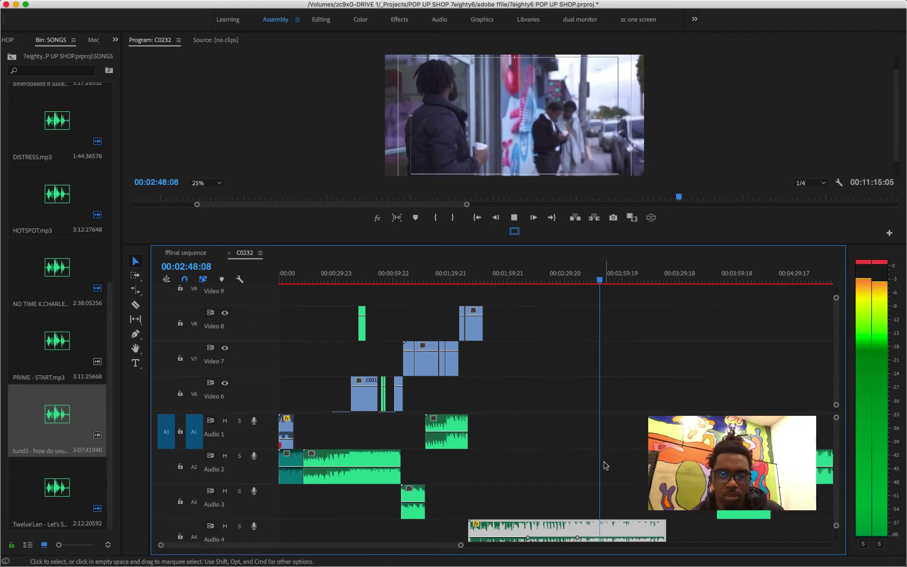
scroll(604, 466, "right", 3)
scroll(529, 499, "down", 1)
key("super+s")
key("shift+minus")
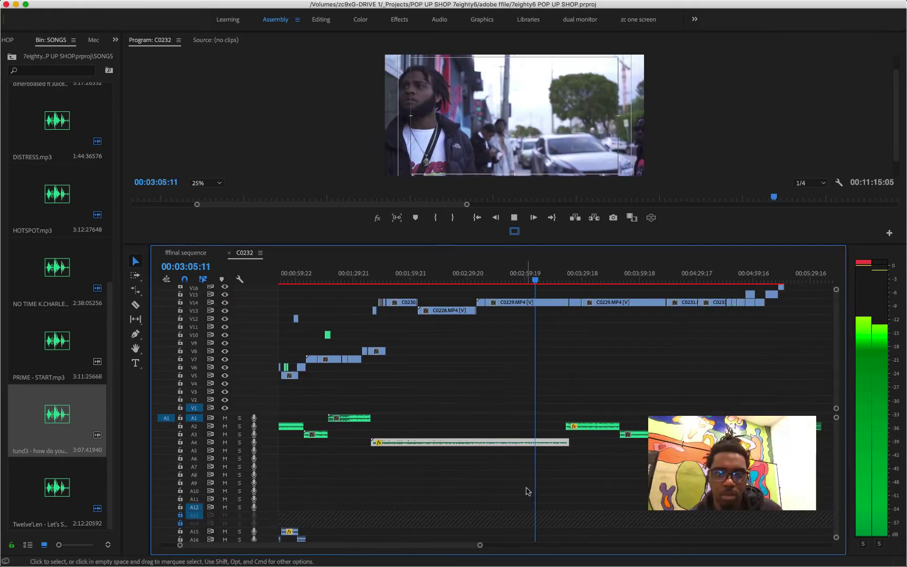
scroll(533, 381, "up", 3)
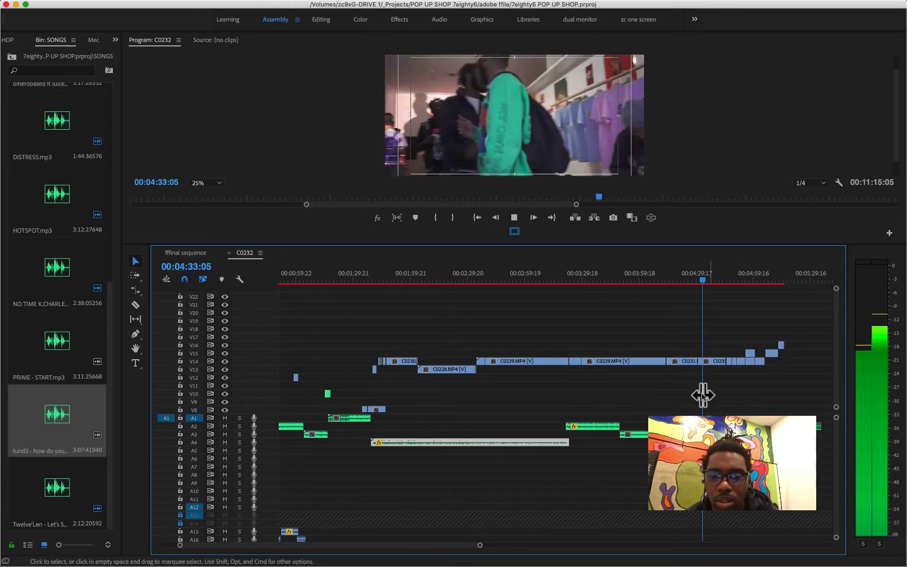
scroll(702, 395, "down", 5)
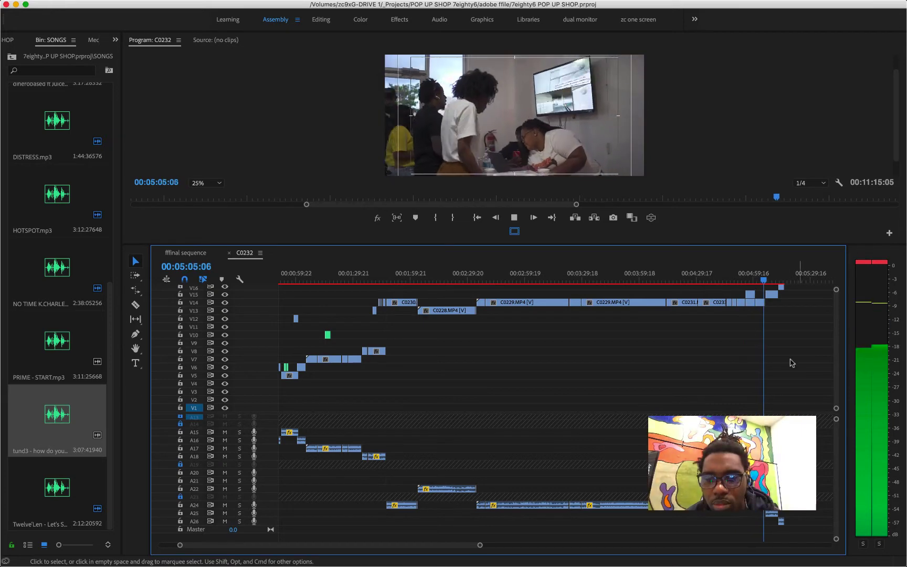
Cut the tund3 song on Audio 2 at 00:05:06:23 and play on to about 00:05:16
key("space")
key("equal")
key("equal")
key("space")
key("space")
key("space")
key("space")
scroll(572, 445, "up", 8)
key("c")
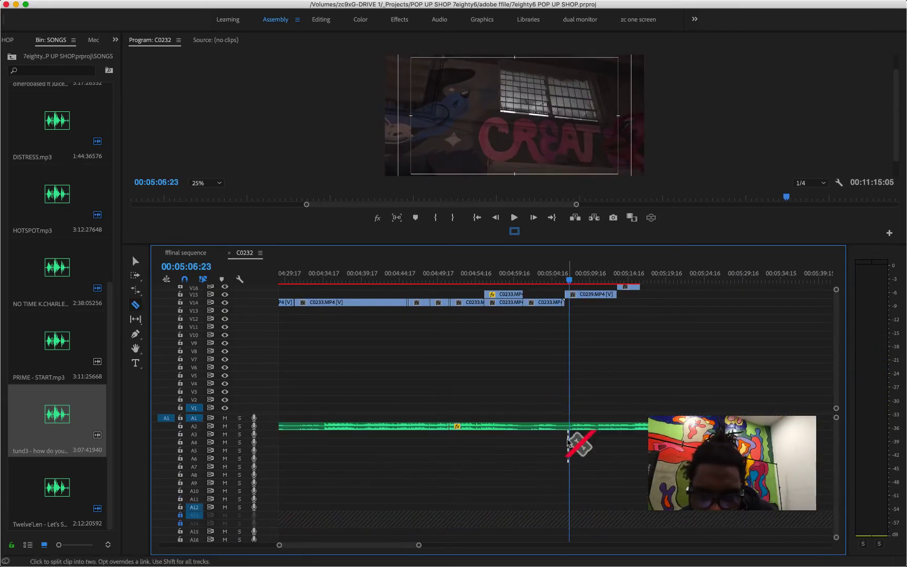
left_click(568, 444)
key("space")
key("r")
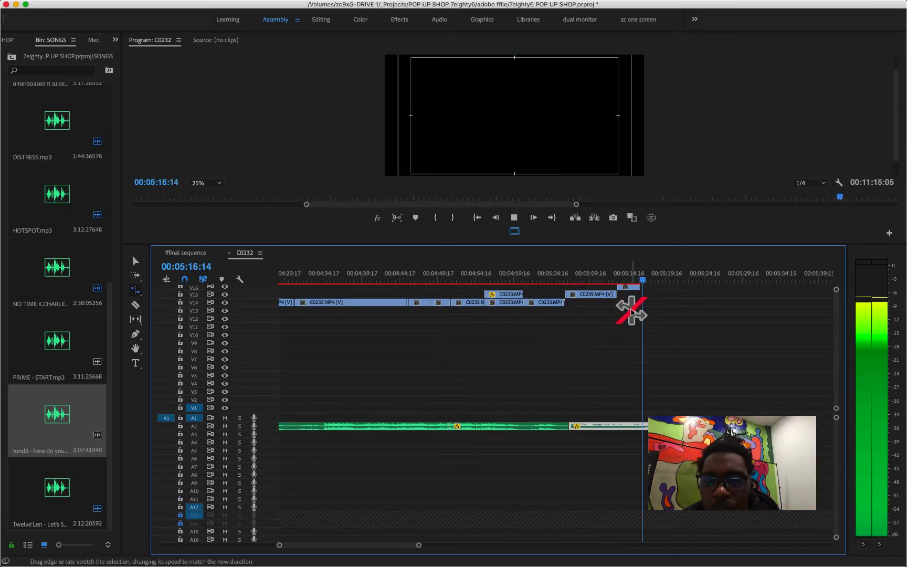
key("space")
Find C0243.MP4 in the project bin and place it on Video 15 at 00:05:16:15
key("v")
scroll(45, 217, "up", 10)
left_click(8, 39)
scroll(60, 267, "down", 20)
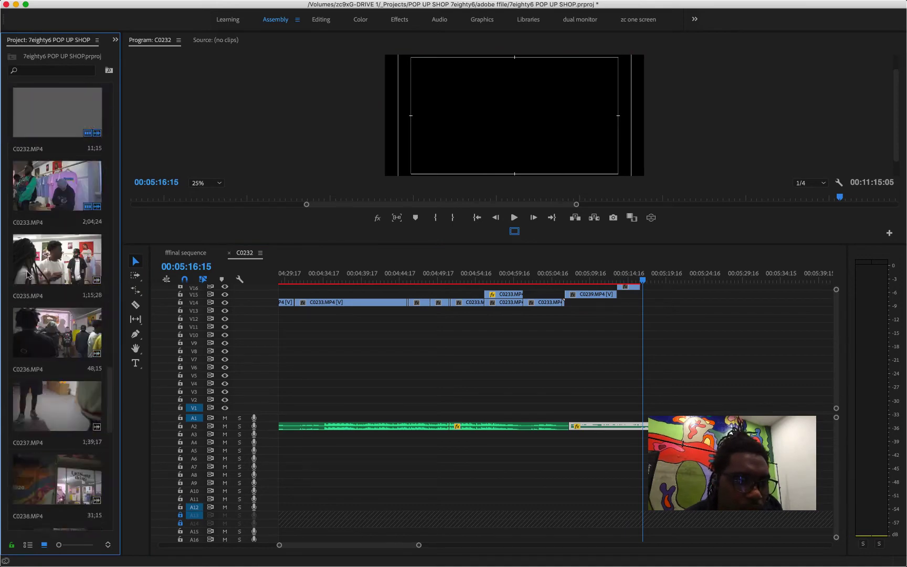
scroll(27, 273, "down", 7)
left_click(48, 275)
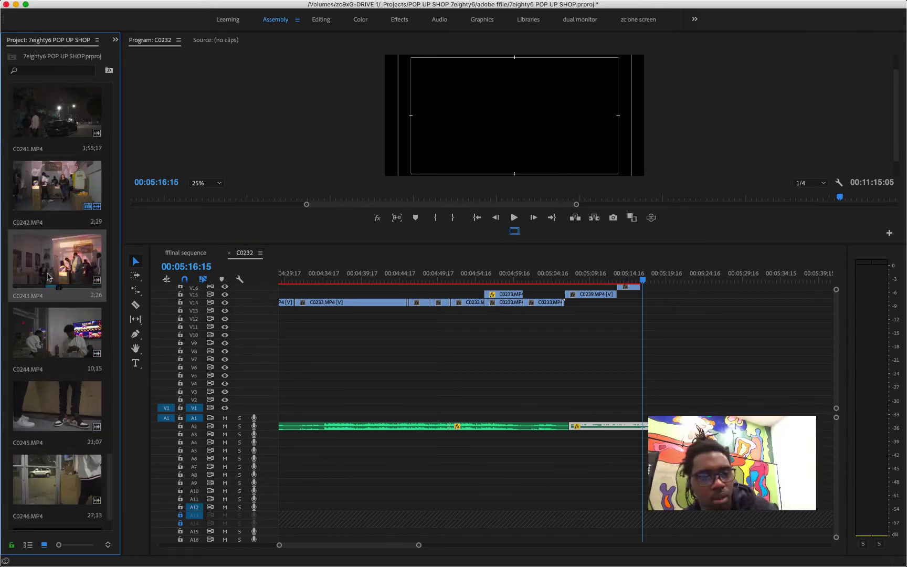
left_click_drag(47, 276, 642, 299)
Play the C0243 clip and extend its end to about 00:05:23
scroll(651, 321, "up", 5)
key("space")
left_click_drag(663, 352, 675, 352)
key("space")
left_click_drag(675, 353, 690, 352)
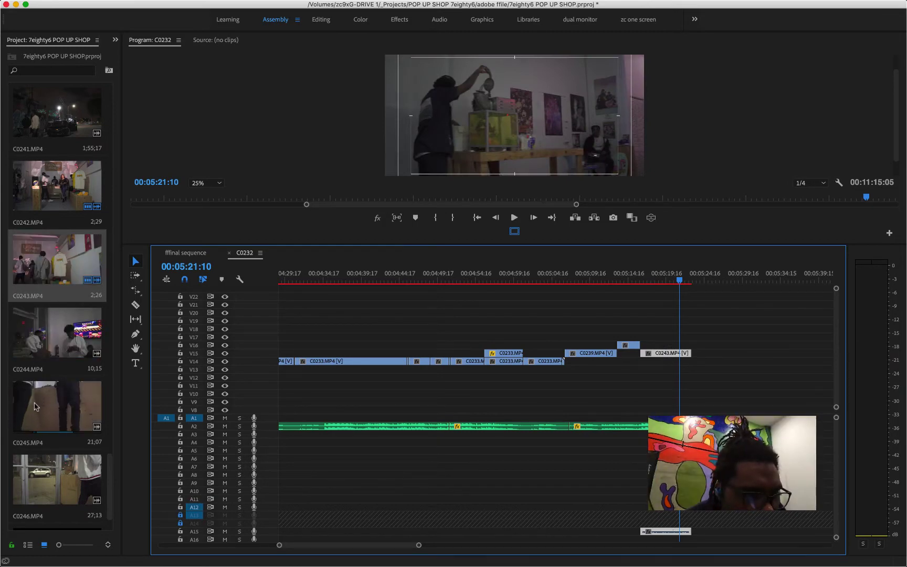
Place C0245.MP4 on Video 17 directly after C0243, play into it, and save the project
left_click_drag(44, 407, 694, 339)
key("space")
key("space")
scroll(100, 213, "up", 3)
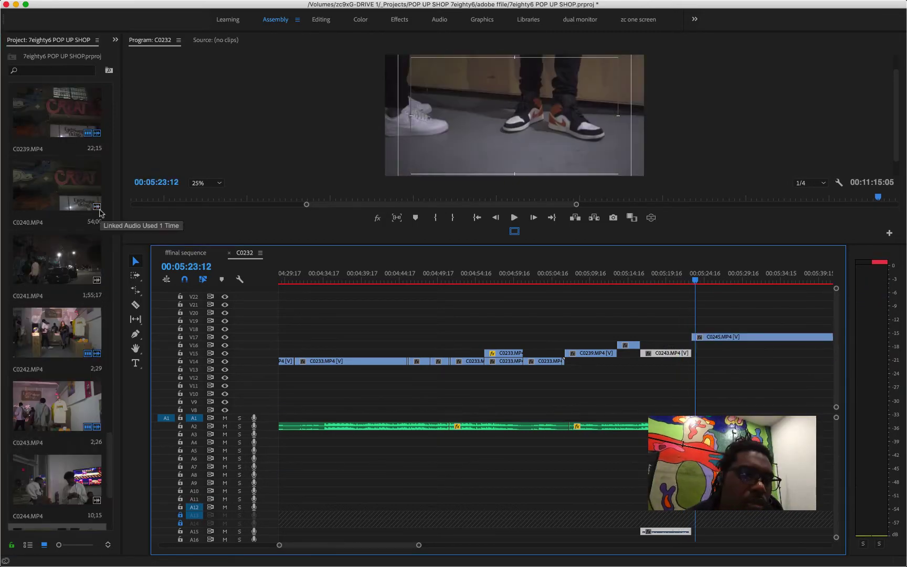
scroll(100, 213, "up", 15)
key("super+s")
scroll(100, 143, "down", 15)
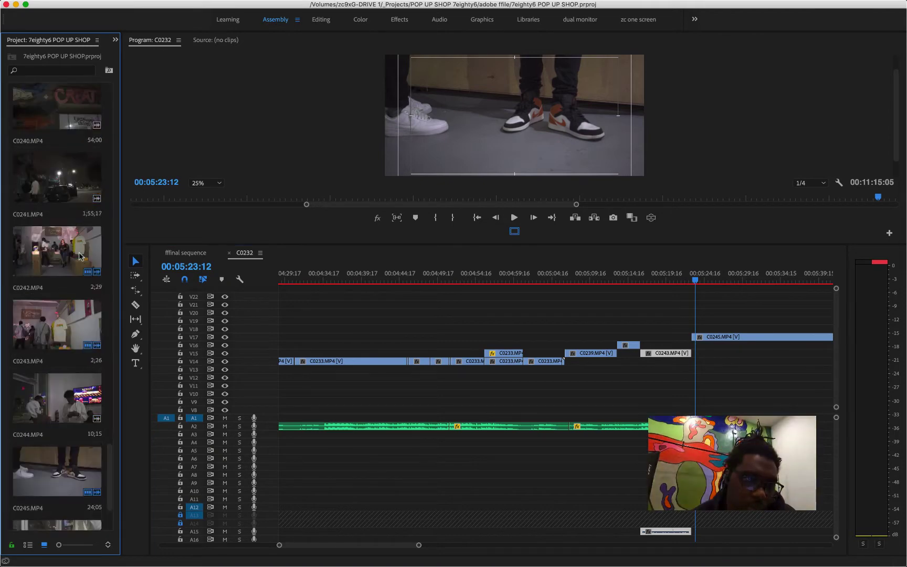
Open the SONGS bin, search the computer for "issues", and import sk issues.mp3 into the bin
left_click(116, 40)
left_click(152, 70)
left_click(49, 391)
scroll(49, 389, "down", 3)
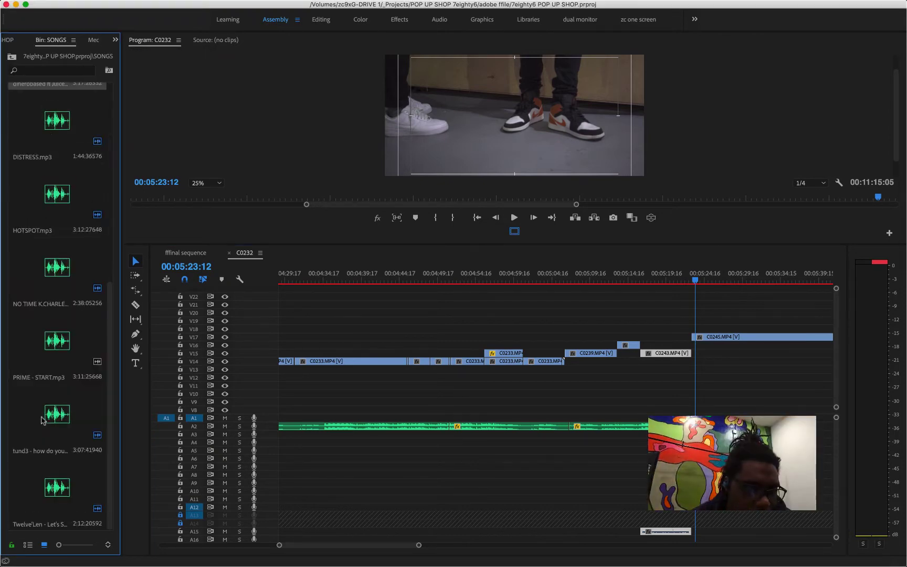
scroll(49, 390, "up", 3)
left_click(126, 549)
key("super+space")
type("issue")
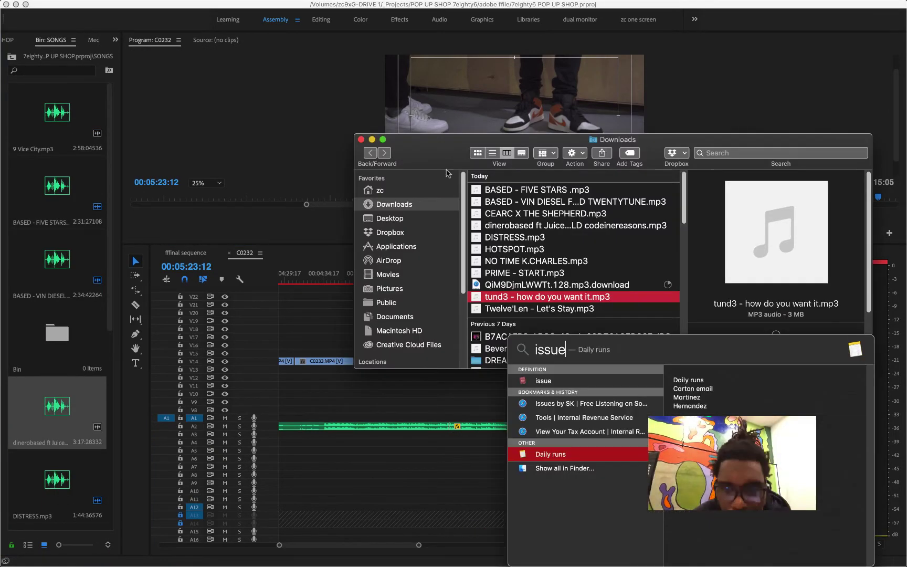
type("s")
scroll(569, 452, "down", 4)
left_click_drag(555, 535, 66, 383)
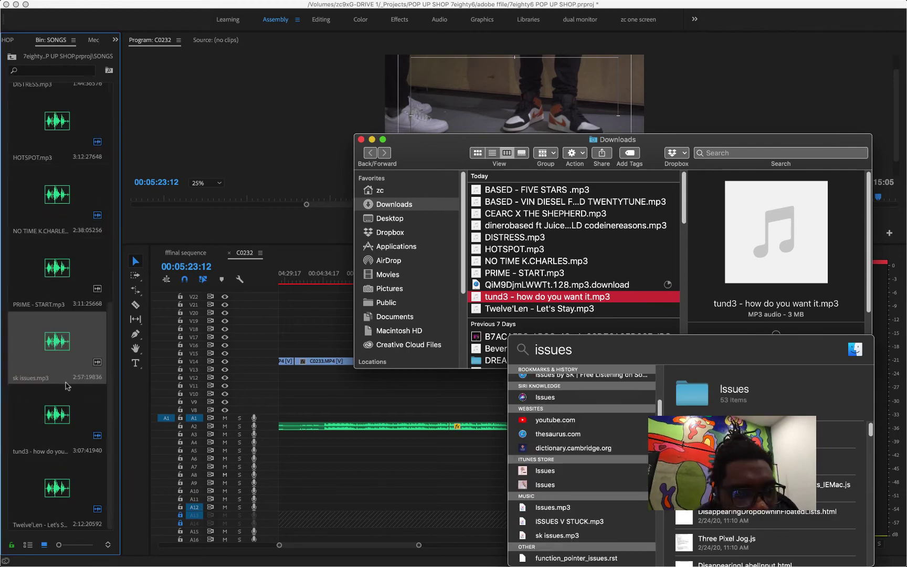
Place sk issues.mp3 on Audio 6 at the end of the tund3 song and play the changeover
left_click(55, 342)
left_click_drag(55, 342, 697, 458)
left_click(674, 280)
key("space")
key("space")
Expand the track heights and play from about 00:05:10 to check the audio of the C0239 section
left_click(736, 337)
scroll(736, 367, "down", 5)
scroll(736, 472, "down", 6)
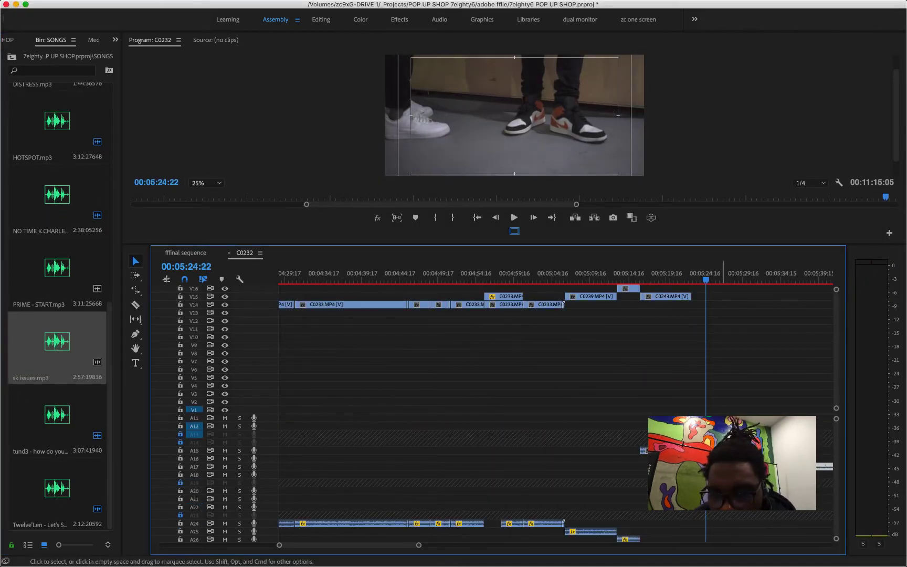
key("shift+equal")
scroll(736, 472, "down", 5)
key("minus")
scroll(573, 496, "down", 5)
left_click(527, 280)
key("space")
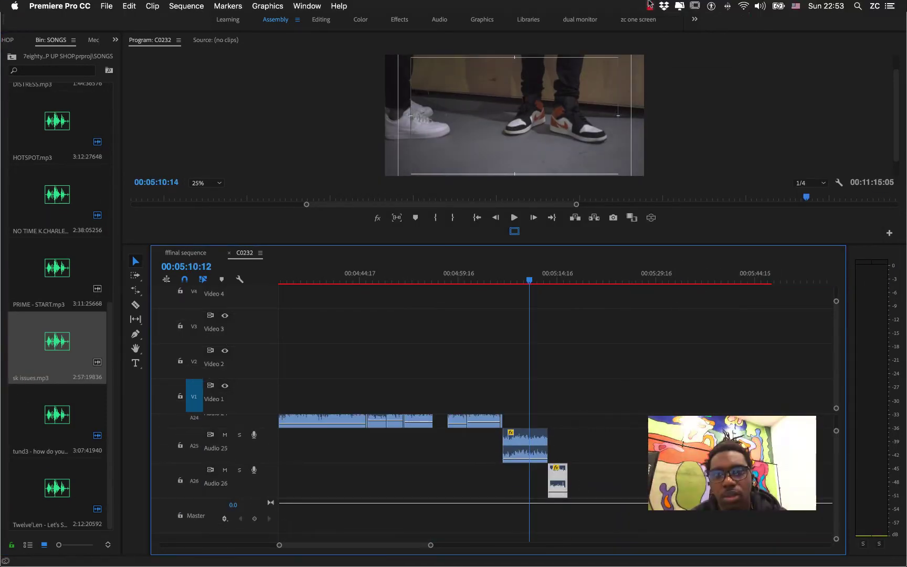
key("space")
Play from 00:05:24:15 to check the sk issues song under the C0245 clip
scroll(616, 447, "up", 15)
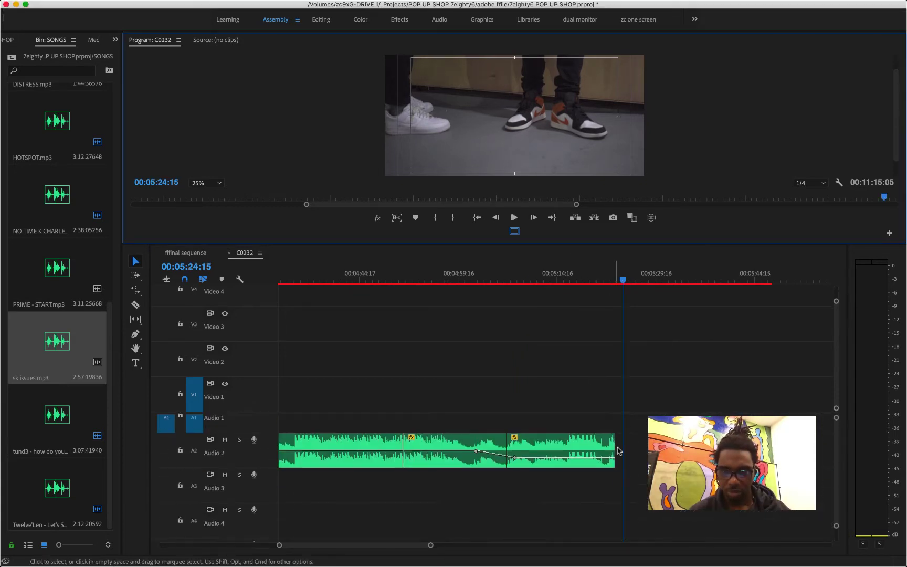
left_click(515, 217)
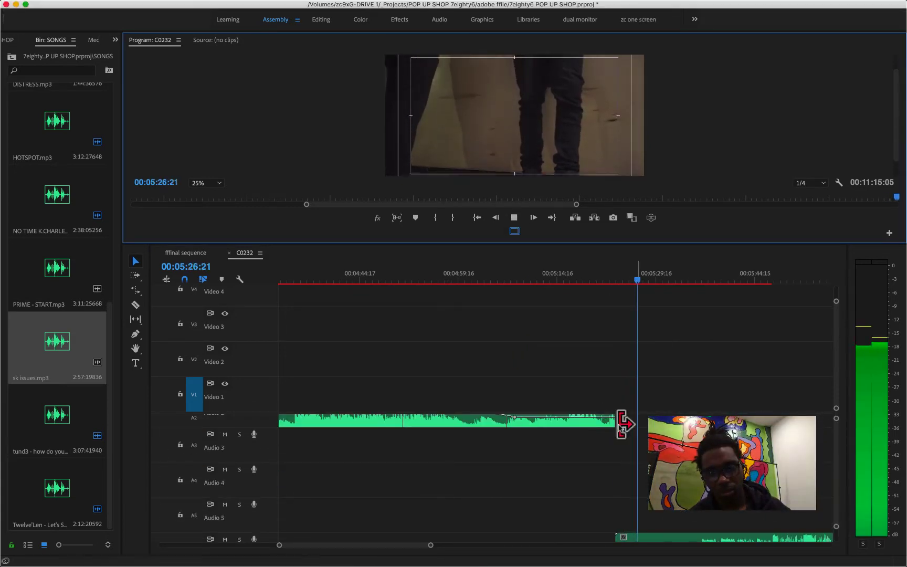
scroll(625, 424, "up", 3)
scroll(664, 392, "up", 15)
scroll(664, 391, "down", 3)
key("space")
left_click(672, 362)
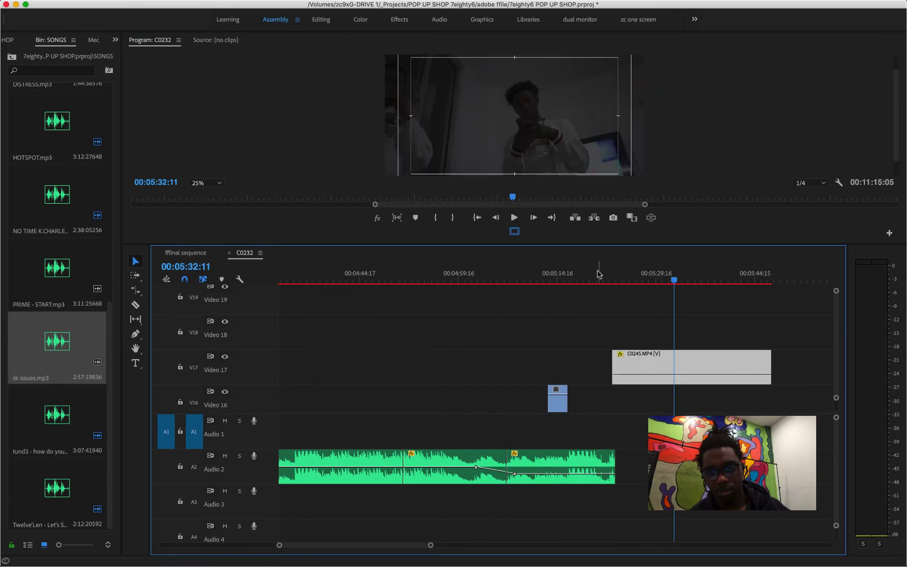
key("minus")
key("minus")
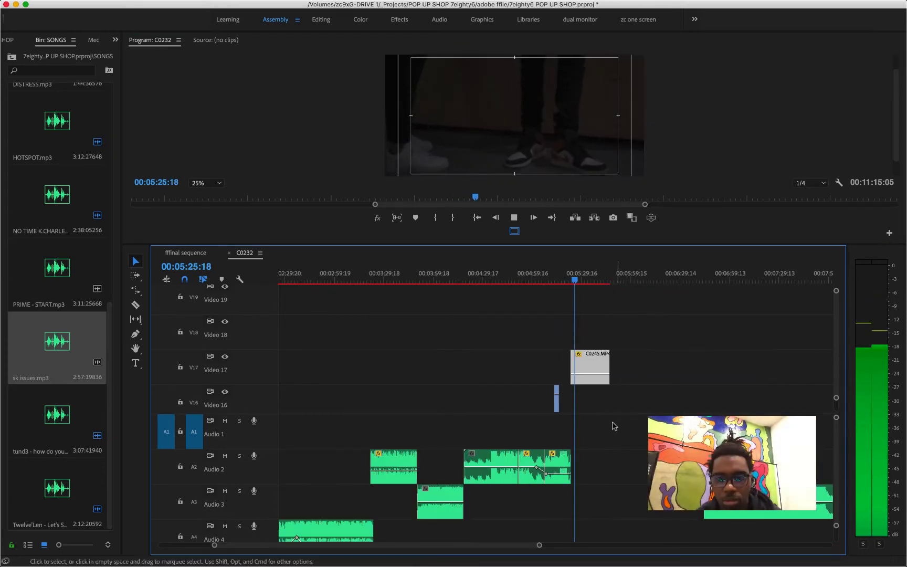
key("super+z")
key("space")
Check the C0245 audio on Audio 17 and play from about 00:05:12 through the song changeover
scroll(592, 403, "down", 3)
scroll(609, 491, "down", 14)
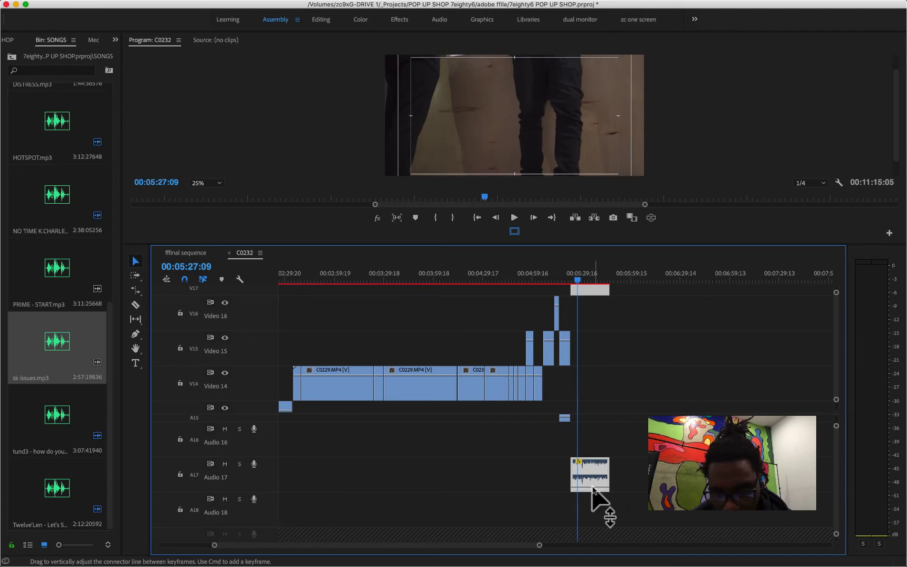
scroll(604, 496, "up", 14)
left_click(555, 282)
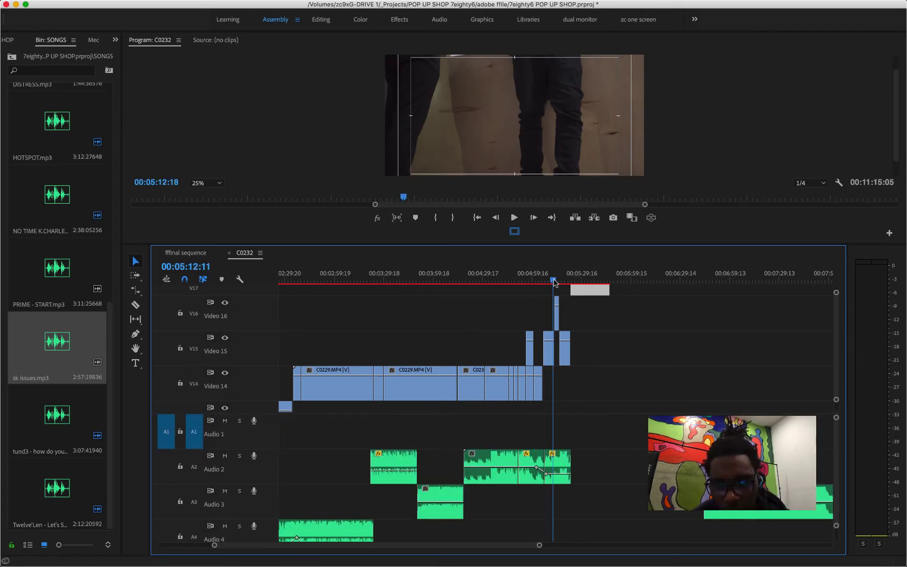
key("space")
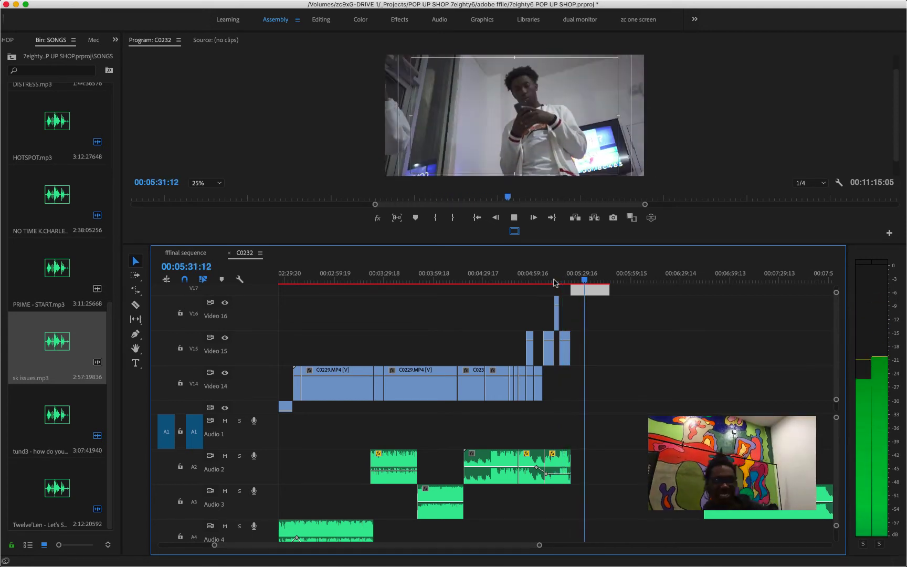
Save the project and play the sequence from about 00:04:31 to check the music under the clips
key("super+s")
key("backslash")
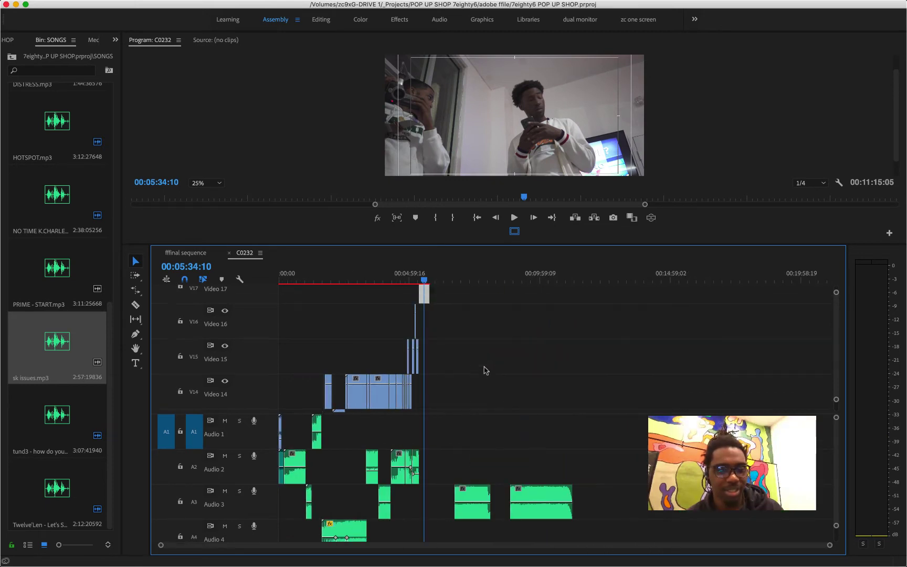
key("Home")
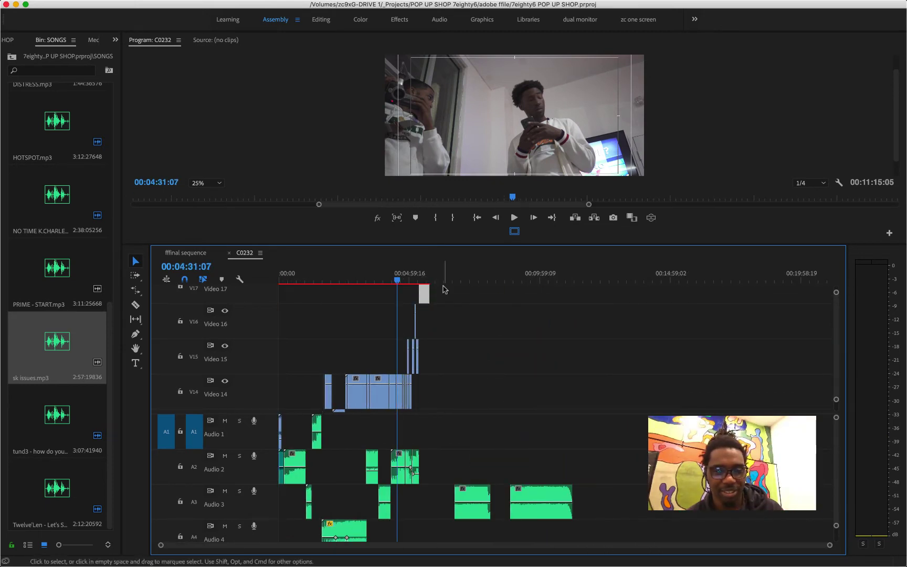
key("space")
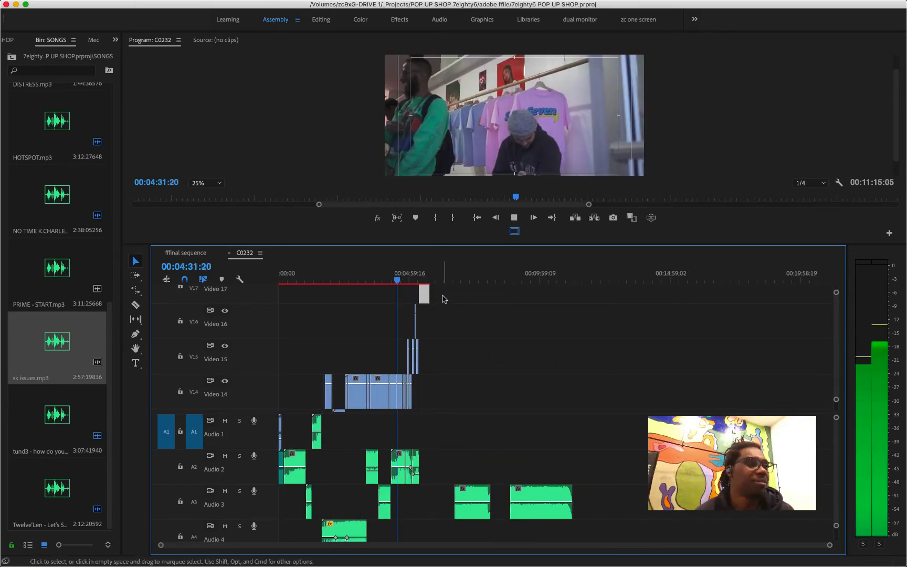
left_click(403, 280)
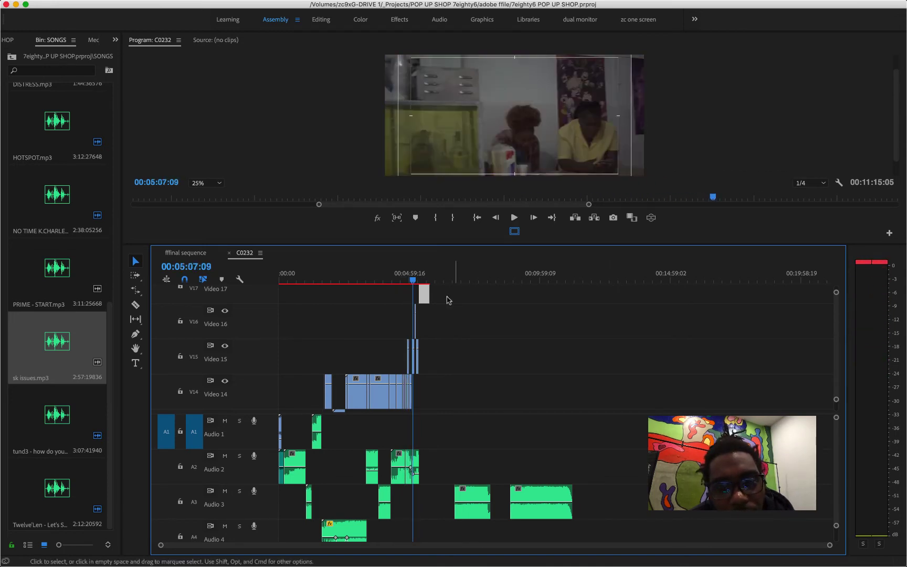
Play from about 00:05:07 to 00:05:42:19 to check the song changeover into the C0245 clip
key("=")
key("=")
left_click(534, 279)
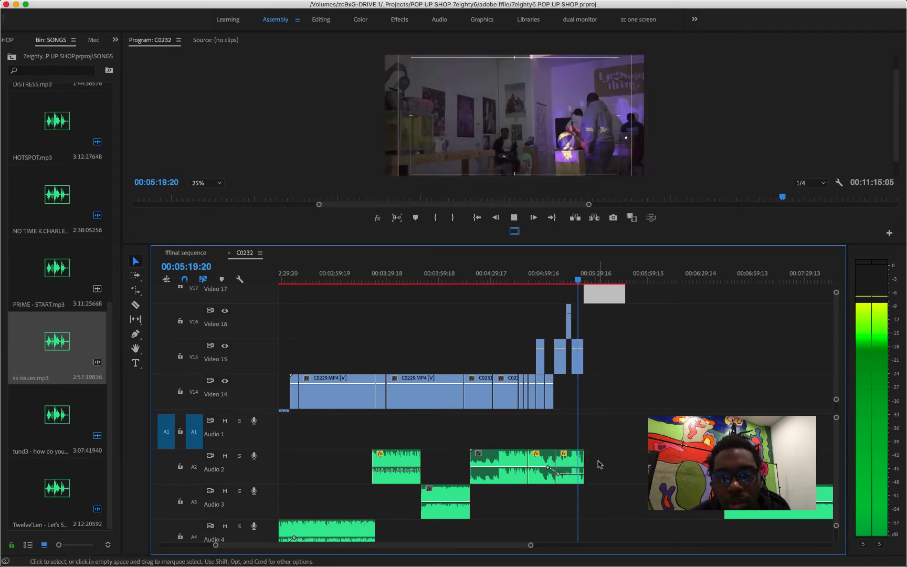
scroll(577, 407, "up", 1)
scroll(650, 371, "up", 5)
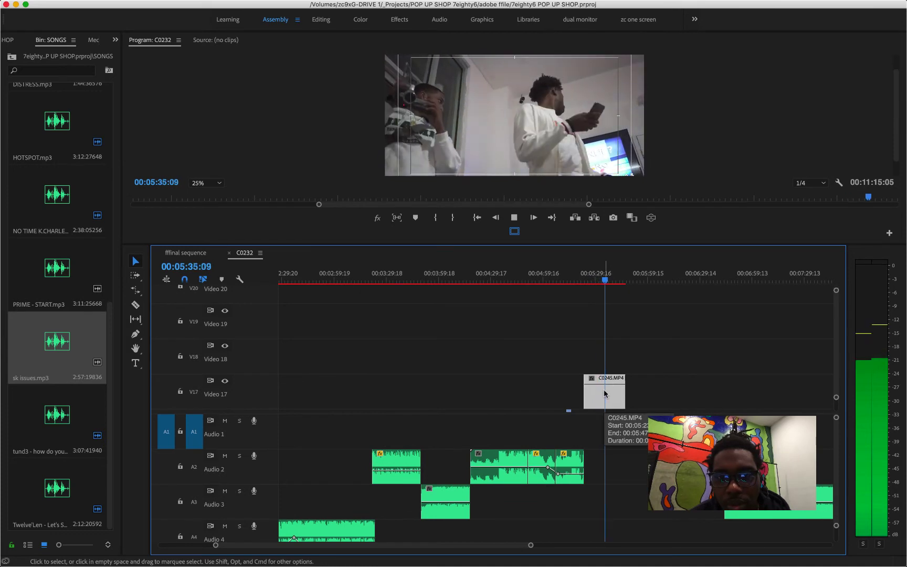
scroll(609, 451, "down", 4)
key("space")
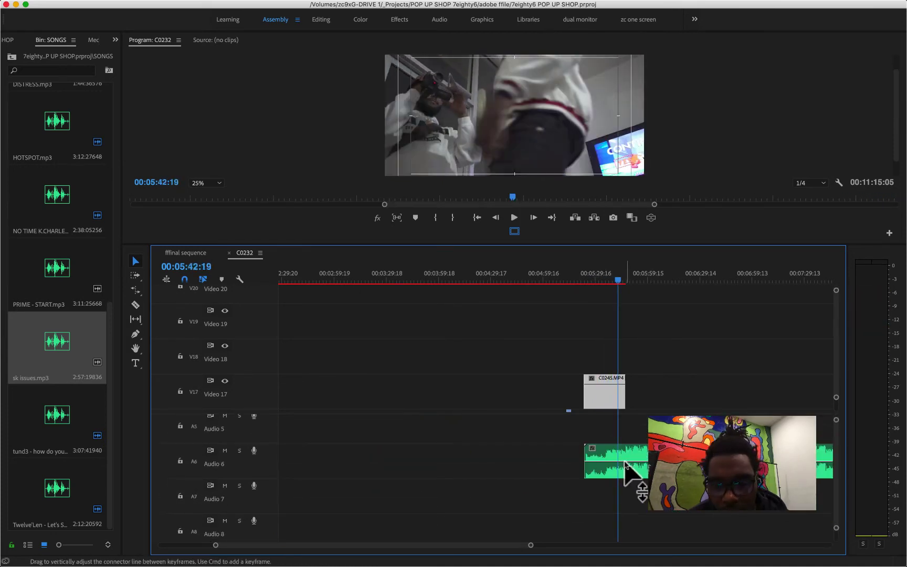
Cut the sk issues song on Audio 6 at 00:05:42:19, reposition its second part against the first and play the join
left_click(619, 463)
key("v")
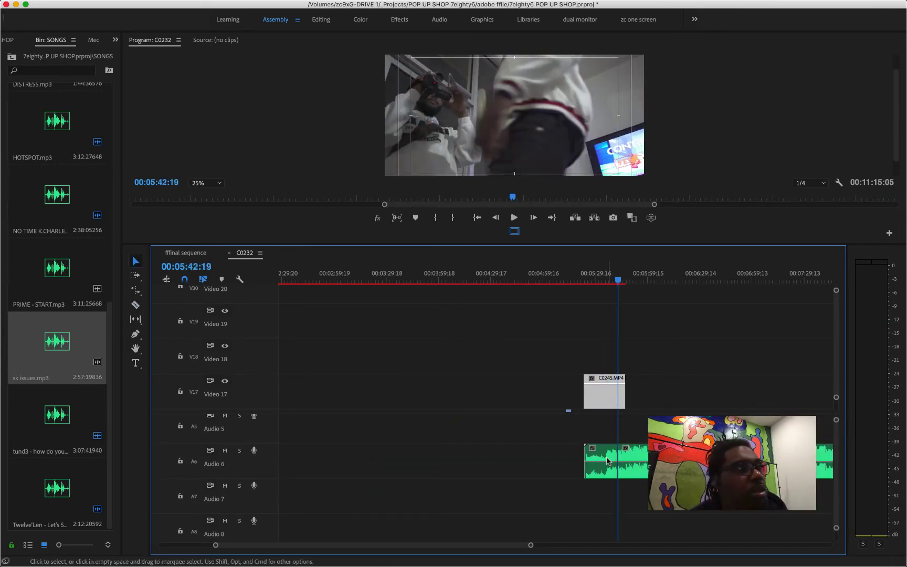
left_click_drag(635, 462, 662, 462)
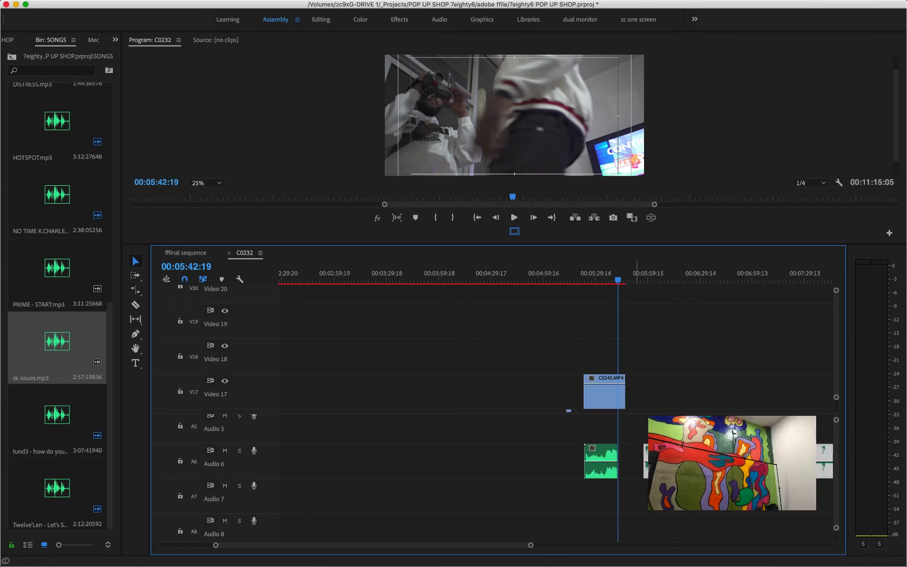
left_click_drag(662, 462, 637, 462)
key("space")
key("space")
scroll(604, 362, "up", 3)
Find C0241.MP4 in the project bin and place it on Video 18 directly after the C0245 clip
left_click(8, 39)
scroll(44, 381, "up", 8)
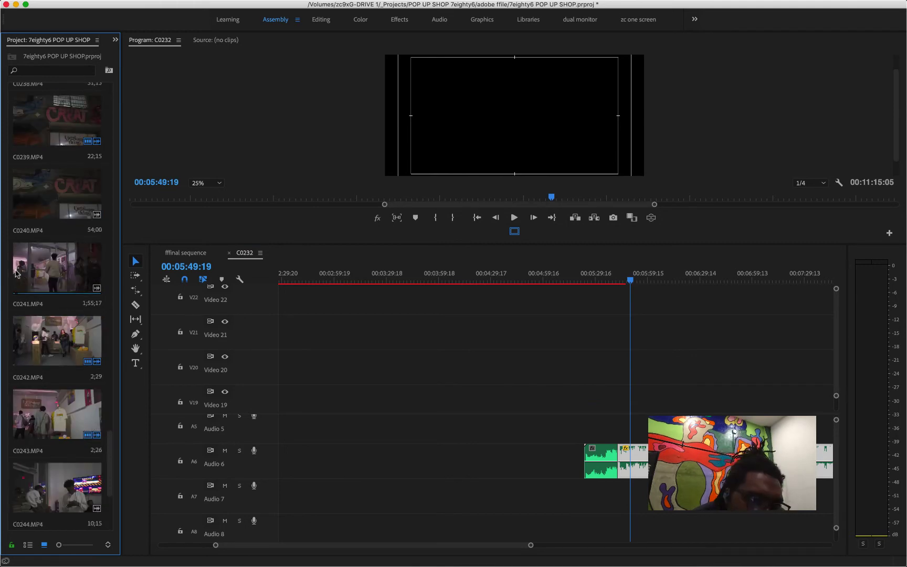
left_click(55, 272)
scroll(517, 371, "down", 5)
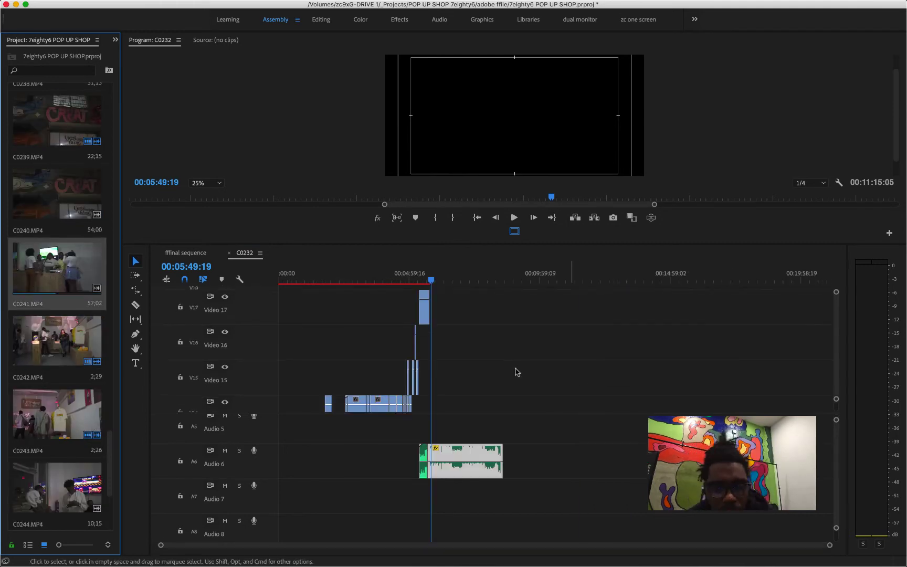
scroll(518, 371, "up", 2)
left_click_drag(57, 268, 436, 389)
left_click_drag(429, 352, 430, 353)
Play the section from about 00:05:03 to check the Audio 2 song leading up to the C0245 clip
left_click(418, 279)
key("space")
scroll(458, 480, "up", 5)
left_click(412, 279)
key("=")
key("=")
key("=")
key("space")
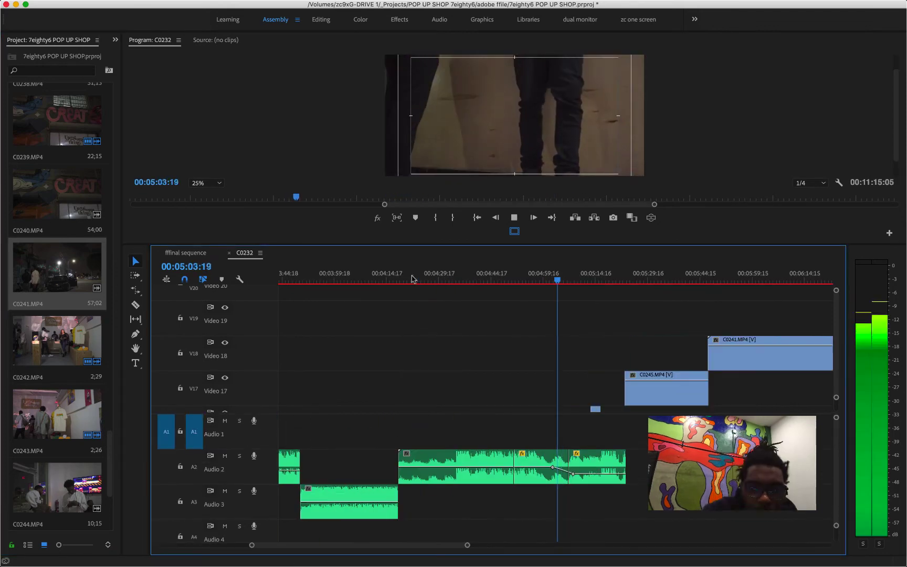
left_click(534, 279)
key("space")
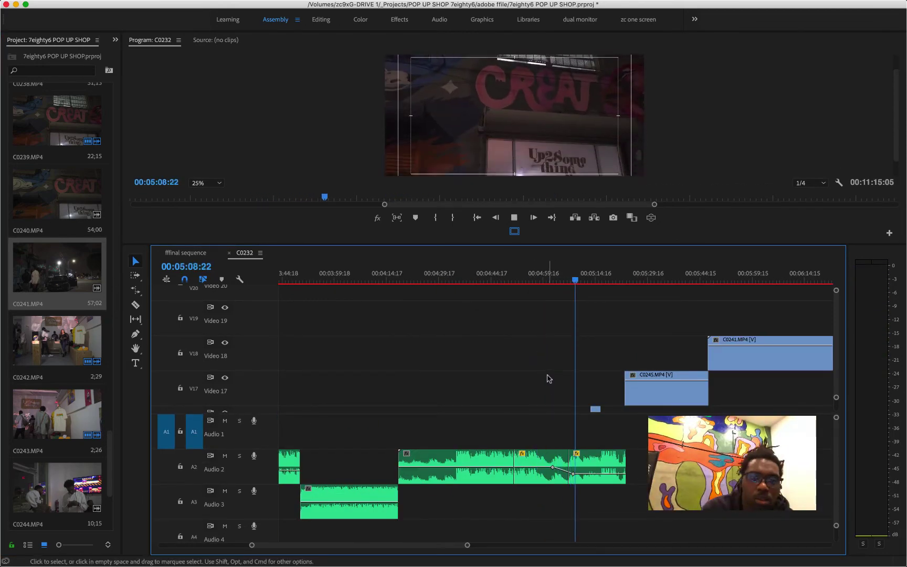
Replay from about 00:05:11 and from 00:05:02 to check the sk issues song coming in under the C0245 clip
scroll(725, 504, "down", 3)
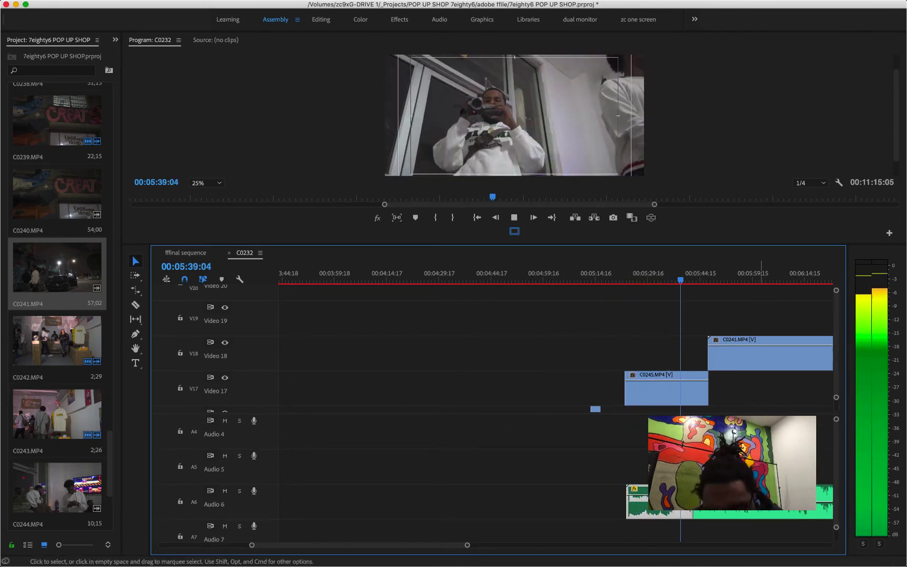
left_click(615, 278)
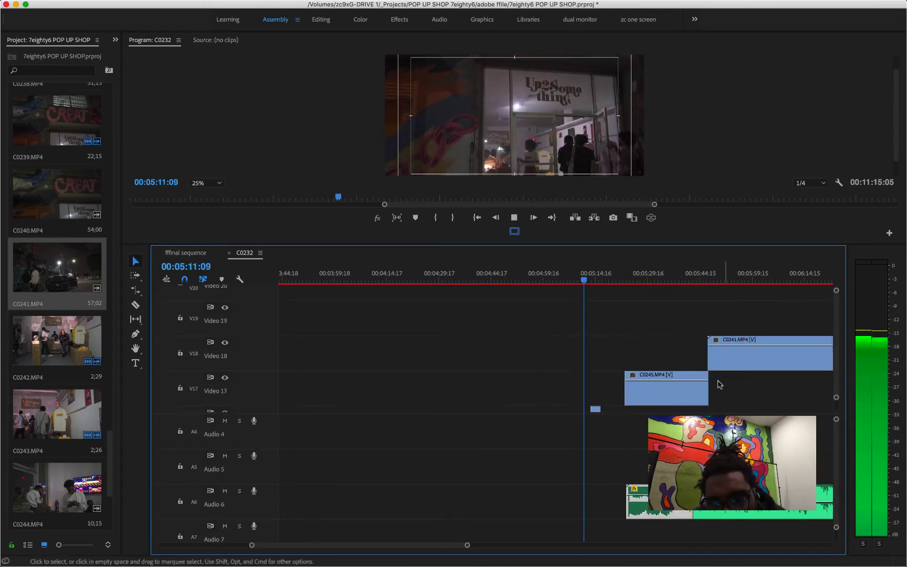
scroll(719, 385, "down", 2)
key("space")
scroll(520, 422, "up", 3)
scroll(530, 429, "down", 5)
scroll(517, 362, "down", 5)
left_click_drag(429, 282, 506, 287)
key("space")
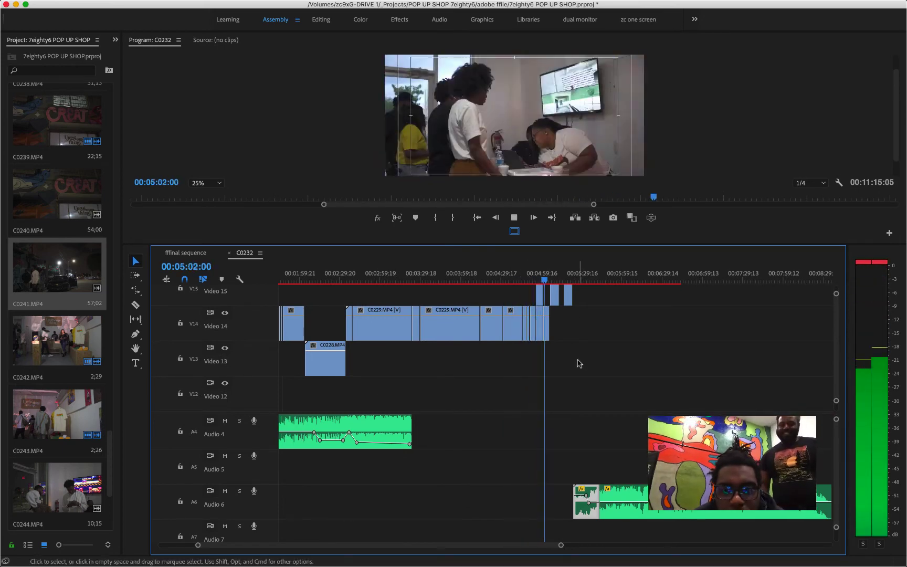
Play the earlier C0229 section to check the Audio 4 song up to its end and the song after it
scroll(577, 364, "up", 1)
left_click(285, 278)
scroll(287, 279, "left", 5)
key("space")
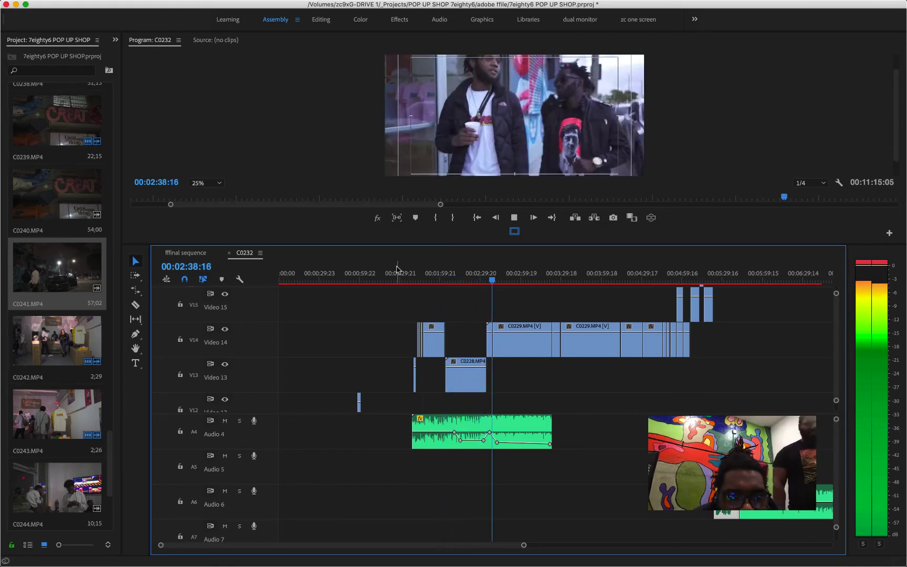
scroll(540, 374, "up", 3)
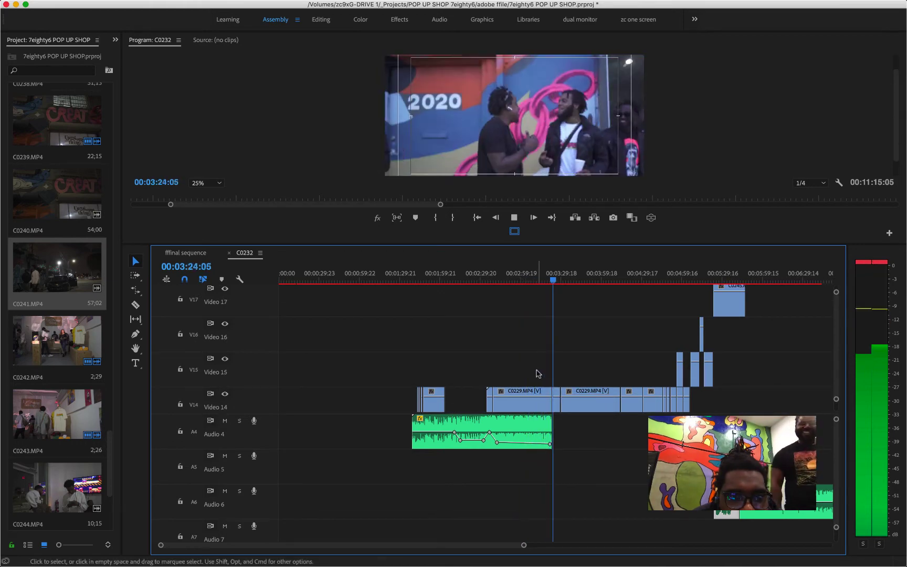
scroll(577, 462, "down", 10)
key("space")
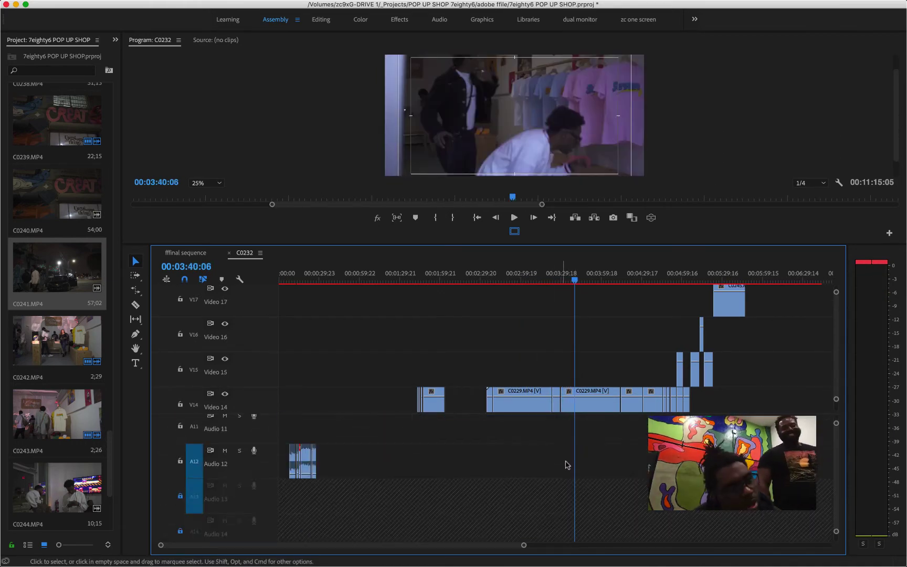
Extend the start of the Audio 2 song clip back to about 00:03:19 under the Audio 4 song and play the overlap
scroll(567, 465, "up", 10)
key("Up")
key("space")
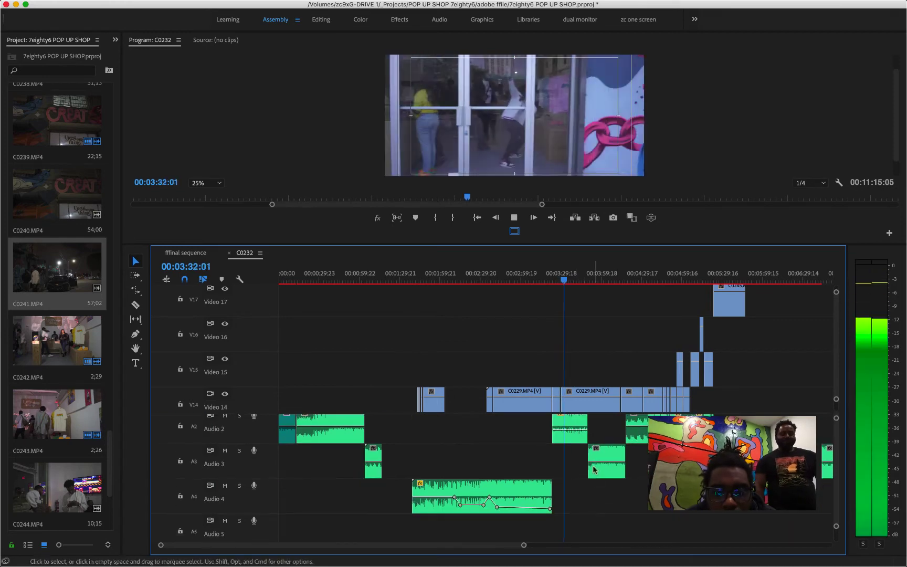
scroll(598, 470, "up", 2)
left_click(532, 279)
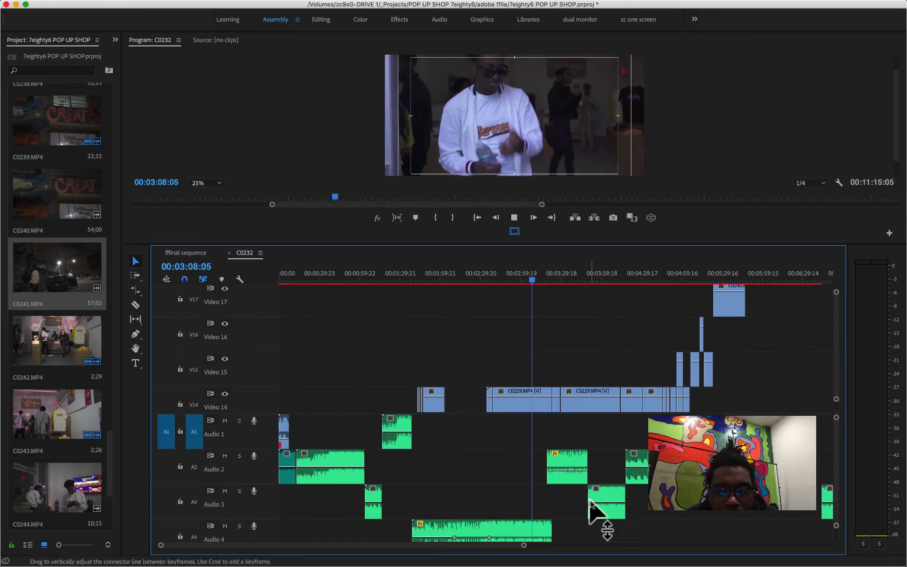
key("space")
left_click(546, 280)
key("space")
key("space")
Trim the Audio 2 song clip's end to about 00:03:33 and move the HOTSPOT clip on Audio 3 up against it
left_click_drag(587, 463, 563, 456)
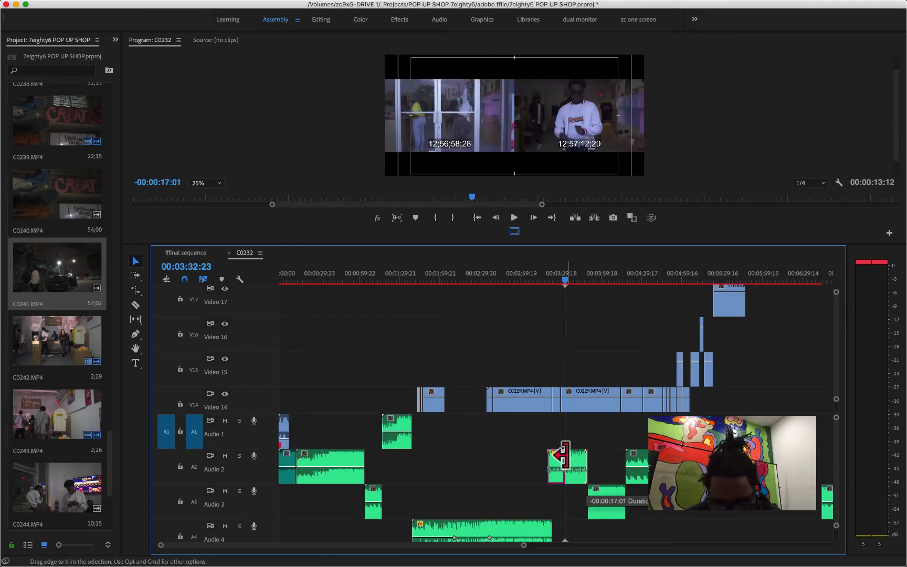
left_click_drag(605, 501, 582, 502)
left_click(564, 282)
key("space")
key("space")
Trim the Audio 2 song clip to the C0229 video cut at about 00:03:30 and start the HOTSPOT clip there
key("=")
key("=")
key("=")
left_click(506, 280)
key("space")
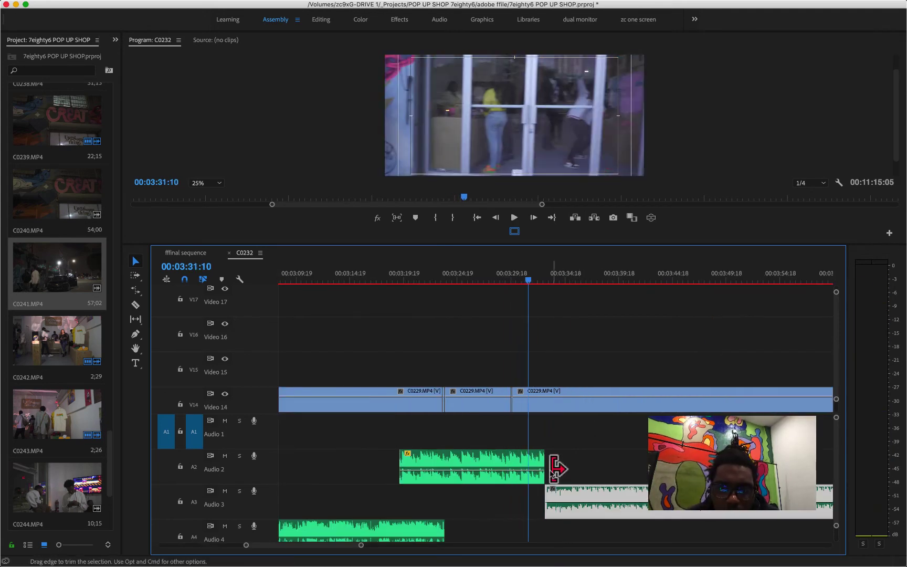
left_click_drag(552, 469, 517, 469)
key("space")
key("space")
Cut the HOTSPOT song on Audio 3 at 00:03:35:14 and 00:03:39:22
key("c")
scroll(581, 501, "up", 3)
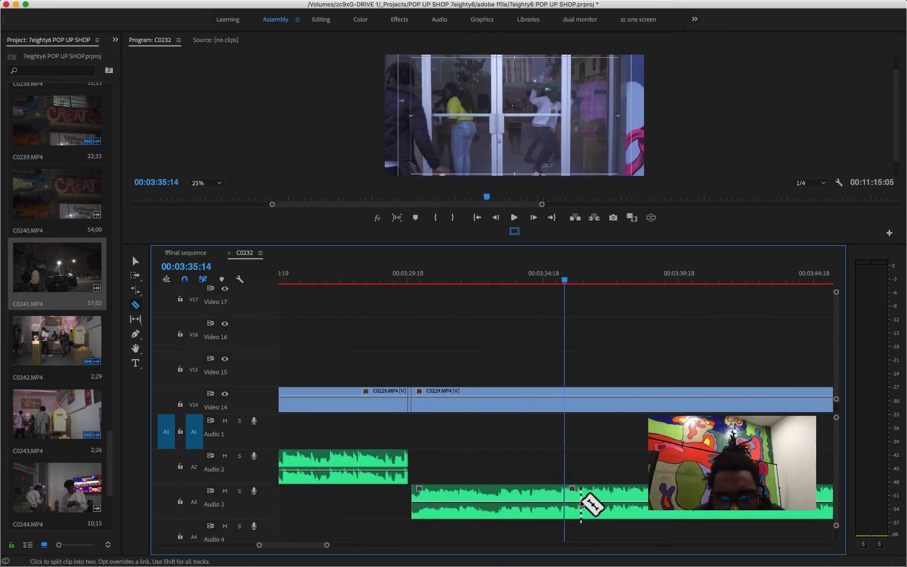
left_click(565, 502)
left_click(566, 280)
key("space")
key("c")
left_click(582, 502)
Set the speed of the last HOTSPOT segment on Audio 3 to 100%
key("v")
left_click(599, 501)
key("super+r")
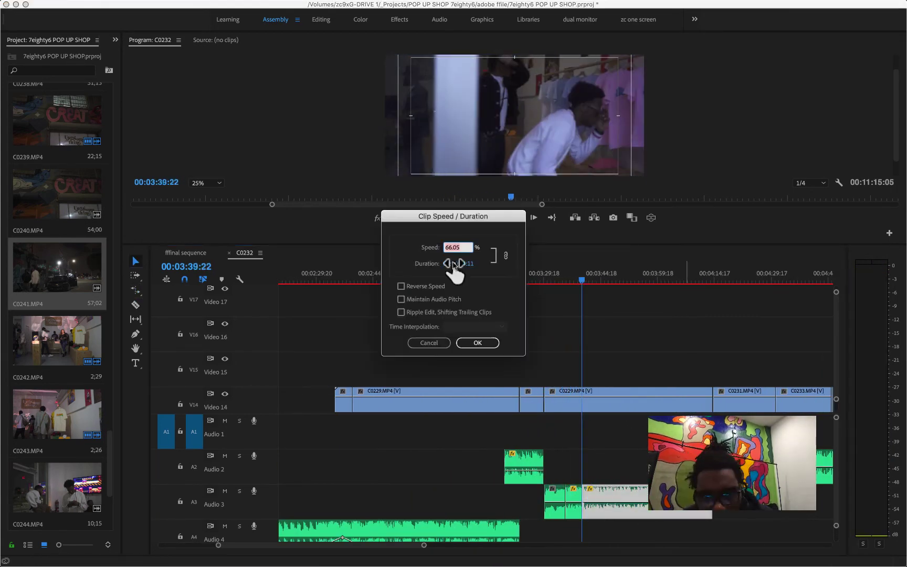
type("100")
key("Return")
Play from the start of the HOTSPOT song to about 00:04:32 to check it into the following Audio 2 song
left_click(557, 276)
key("space")
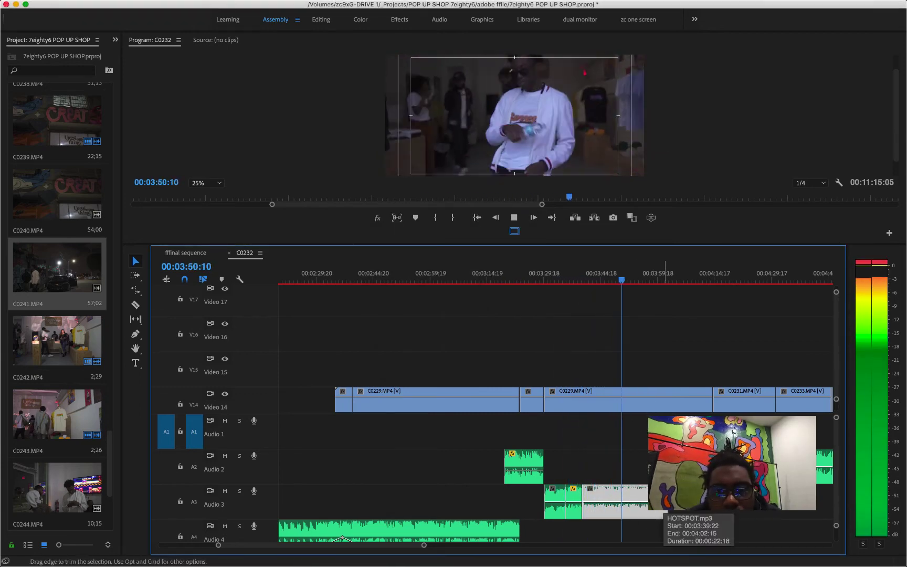
scroll(663, 496, "down", 5)
scroll(657, 494, "right", 5)
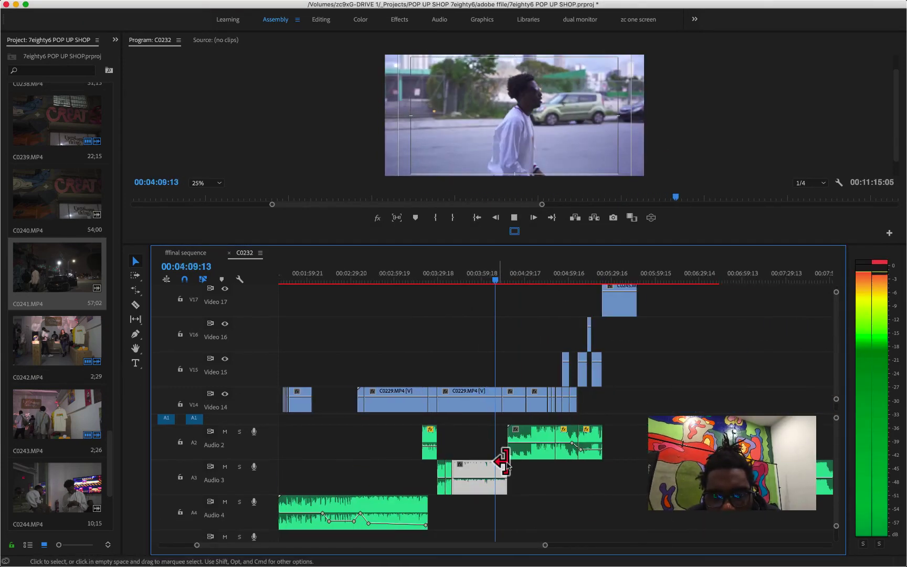
scroll(625, 489, "up", 3)
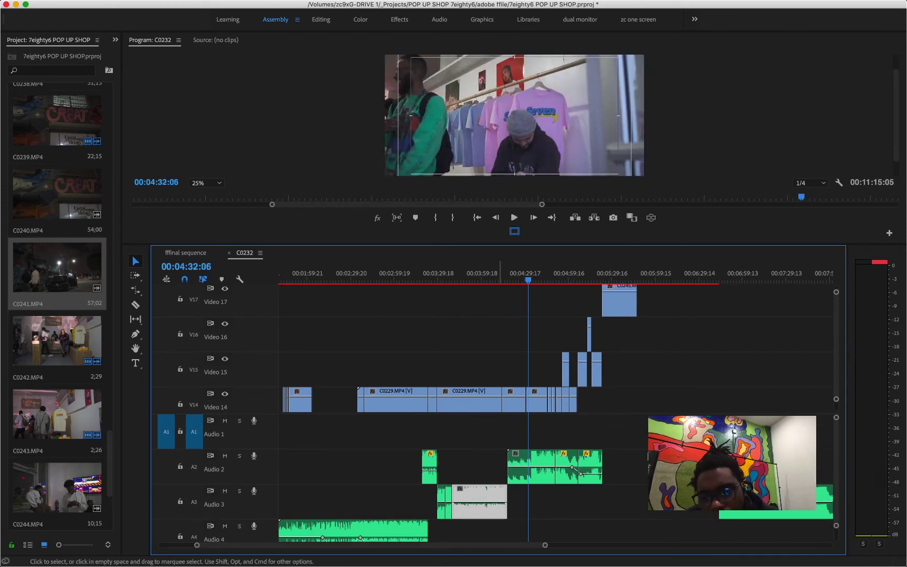
Move the cut after the first segment of the long Audio 2 song to about 00:04:47 and play across it
left_click_drag(545, 466, 550, 471)
key("space")
key("space")
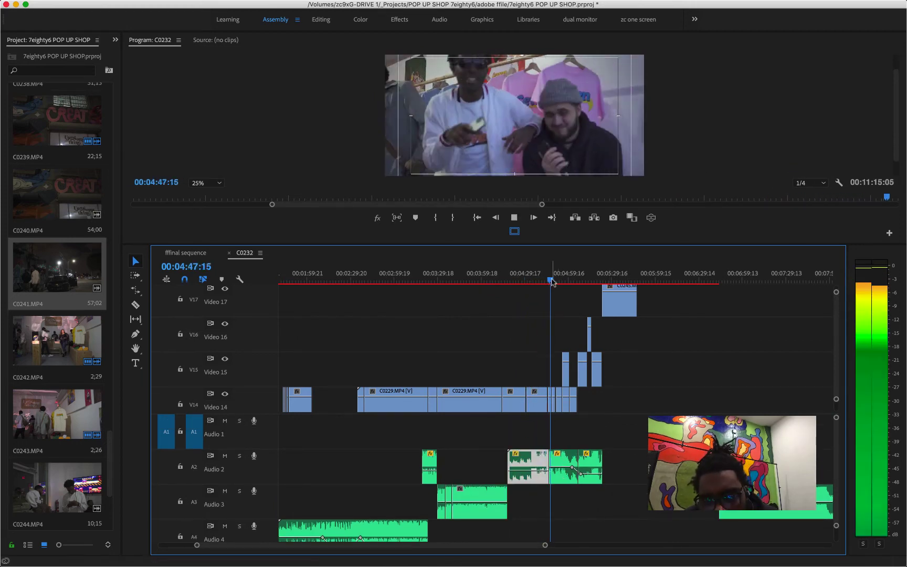
Save the project and play from about 00:05:07 into the start of the C0241 clip
key("super+s")
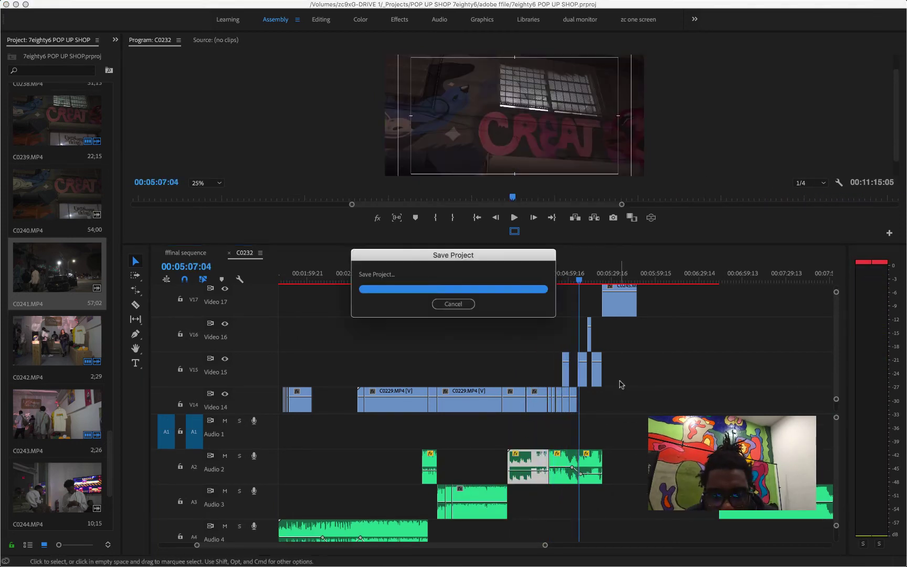
scroll(619, 383, "up", 1)
scroll(617, 465, "down", 3)
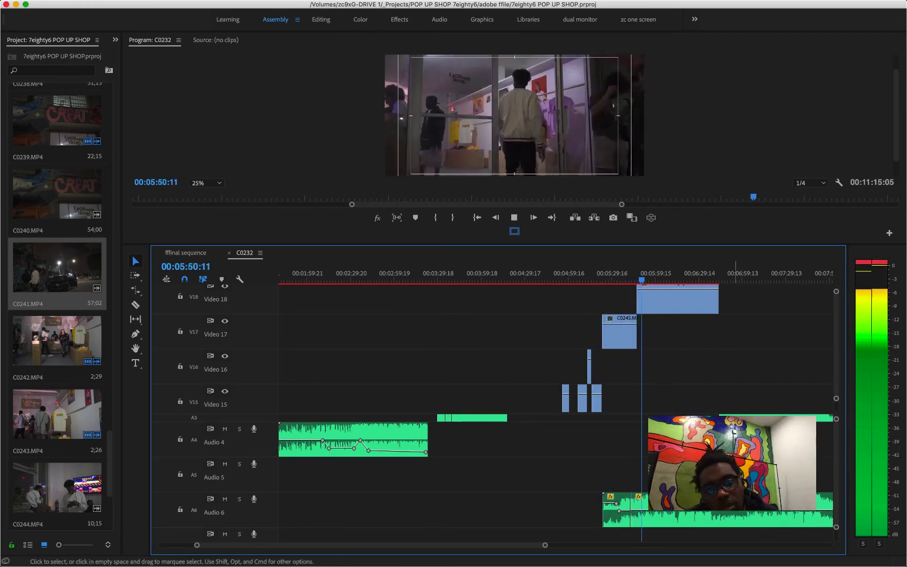
key("space")
Move the C0241 clip on Video 18 to start at about 00:05:08 and shift the C0245 clip later on Video 20
left_click(584, 281)
scroll(641, 394, "up", 2)
left_click(570, 280)
key("space")
left_click(584, 281)
left_click_drag(666, 334, 612, 333)
left_click_drag(573, 404, 633, 328)
Play from about 00:05:07:19 to 00:05:40:16 to check the rearranged C0241 and C0245 clips
key("space")
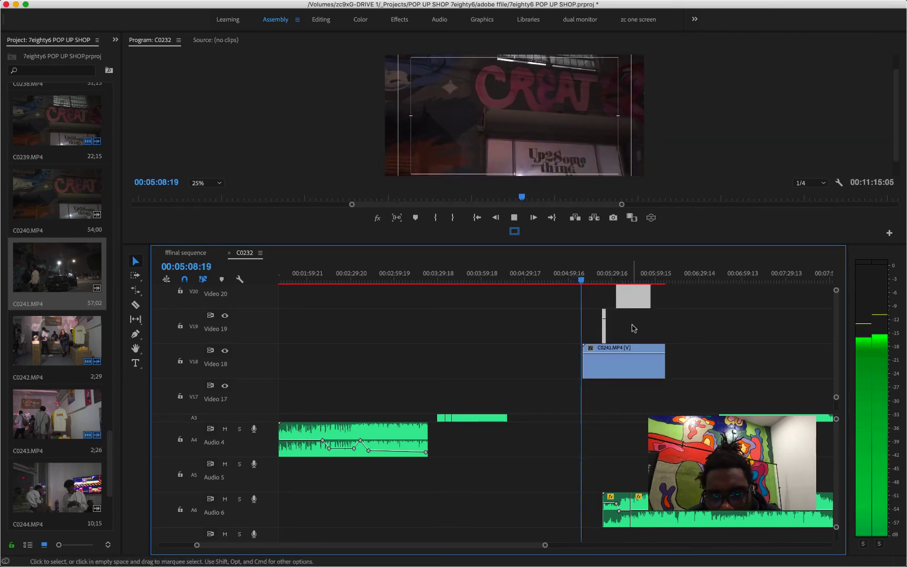
key("space")
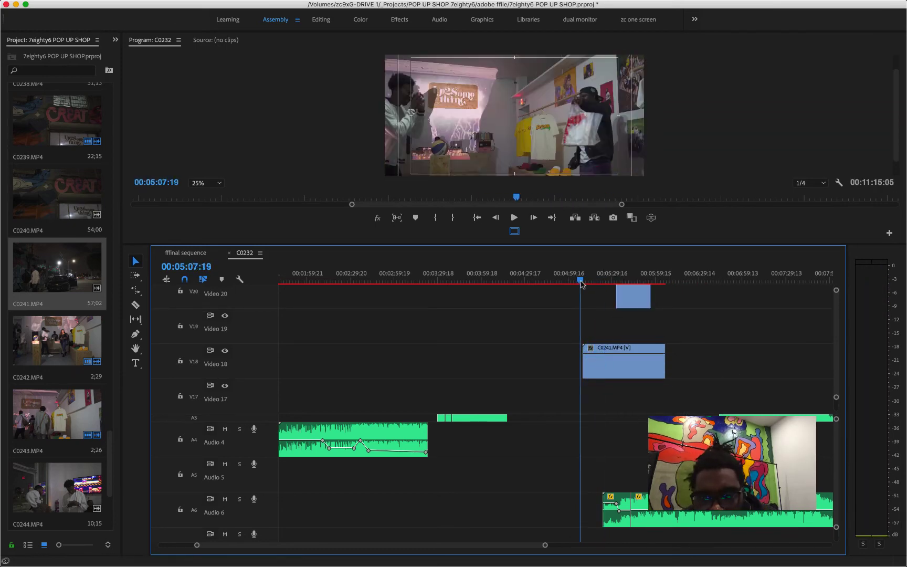
key("space")
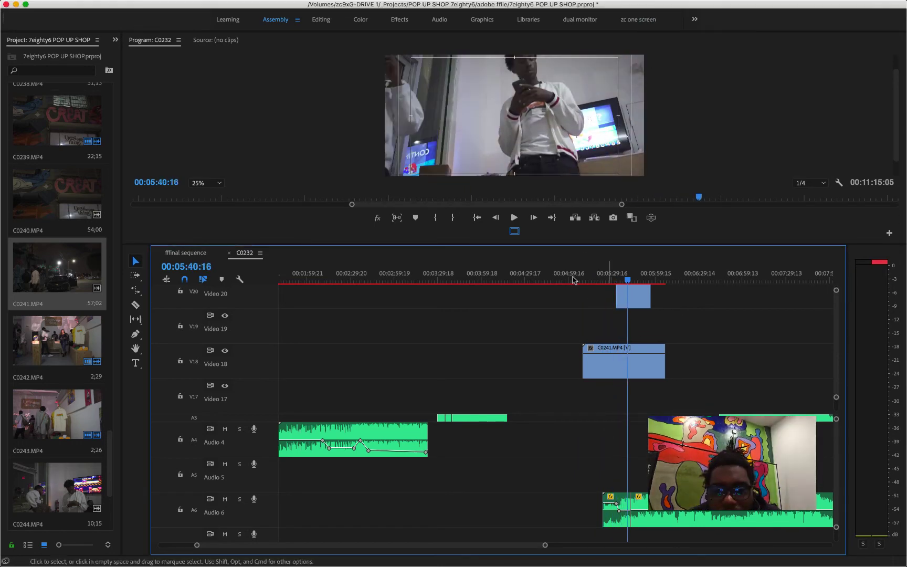
left_click(574, 281)
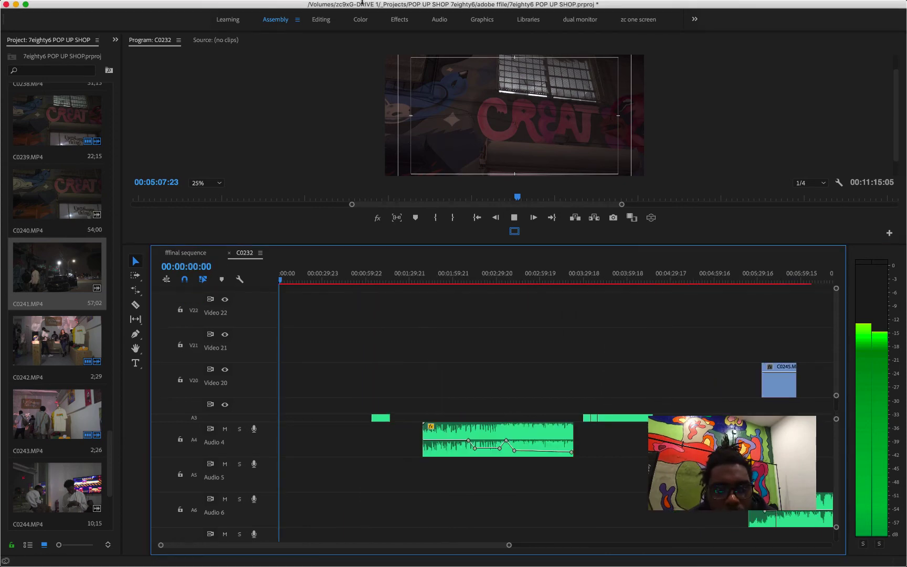
left_click(744, 6)
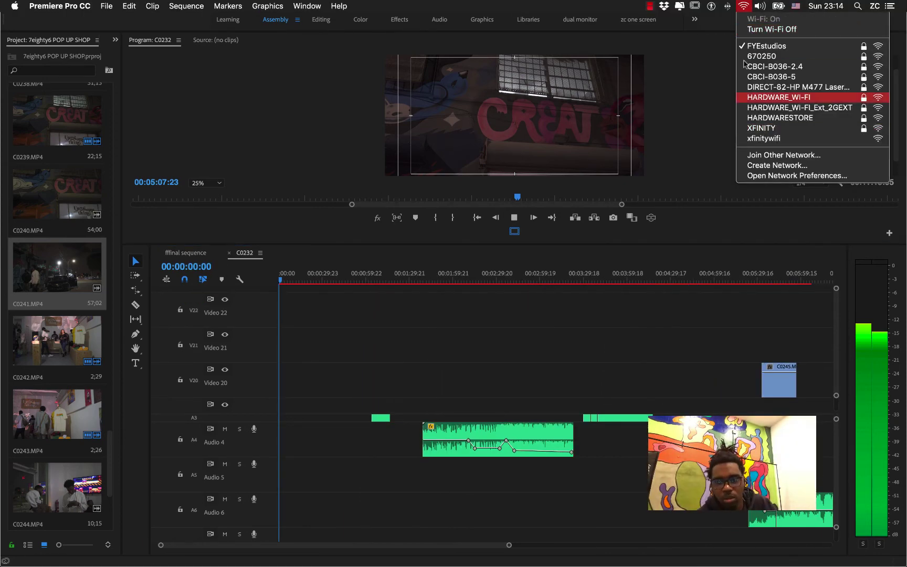
left_click(727, 6)
mouse_move(750, 56)
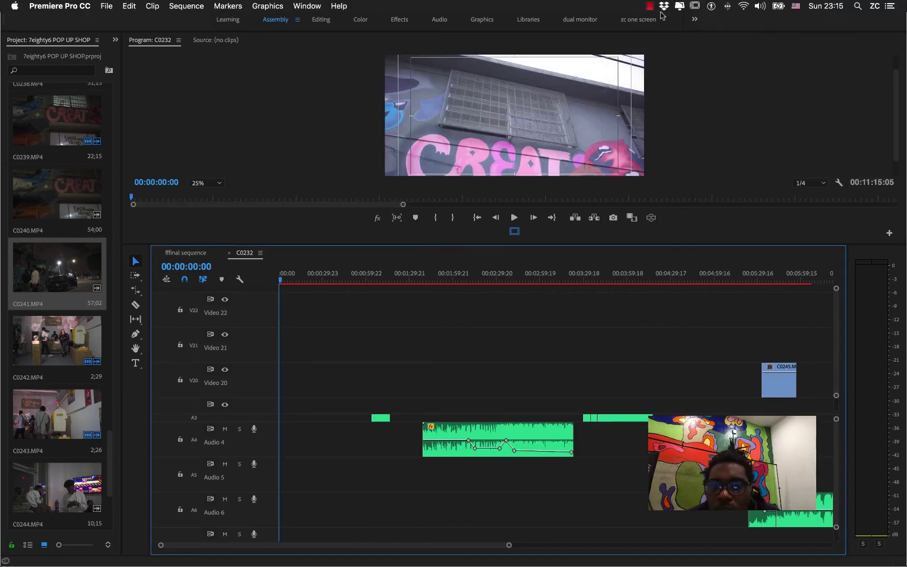
left_click(59, 5)
Play the C0232 sequence from the start to about 00:06:04, skipping through the middle, to check the assembled clips
mouse_move(57, 35)
left_click(530, 399)
key("space")
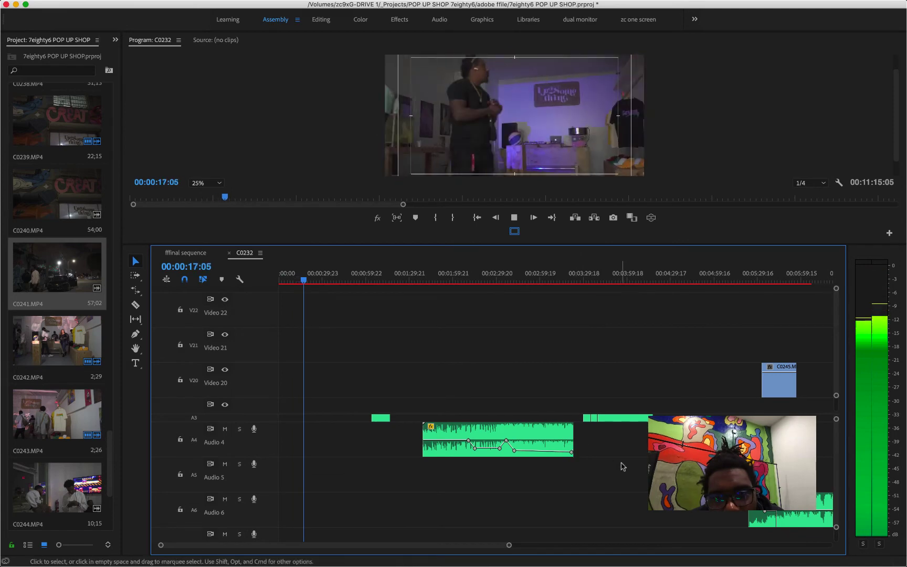
scroll(405, 297, "down", 4)
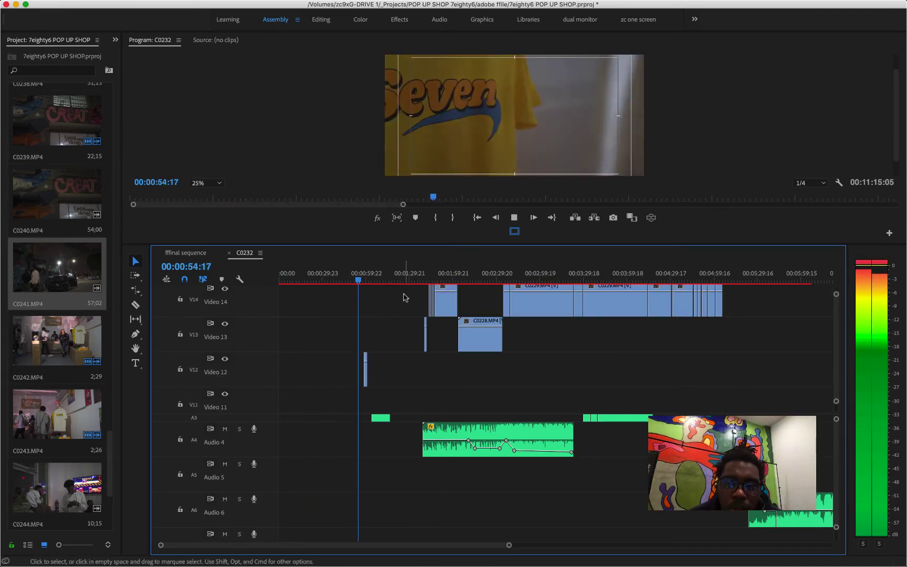
scroll(430, 315, "right", 2)
scroll(423, 362, "up", 2)
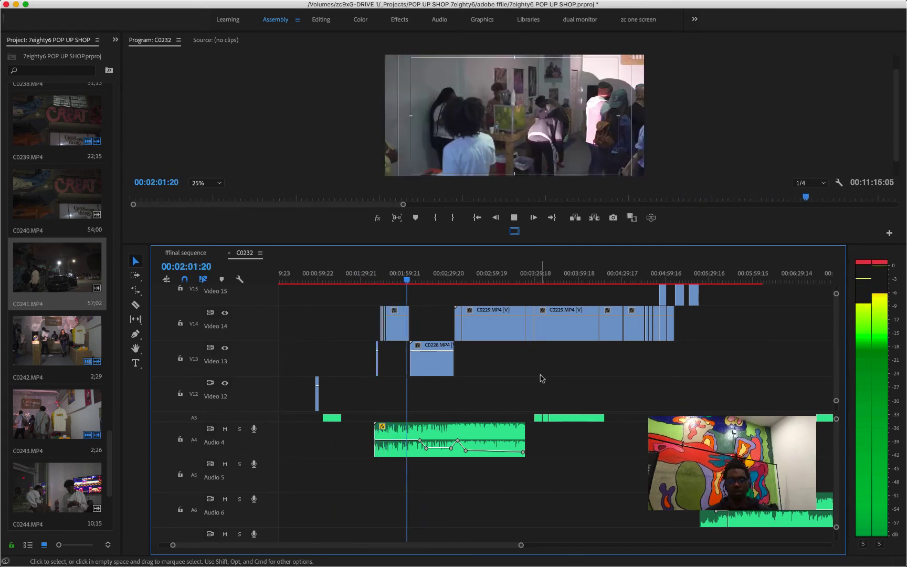
left_click(527, 277)
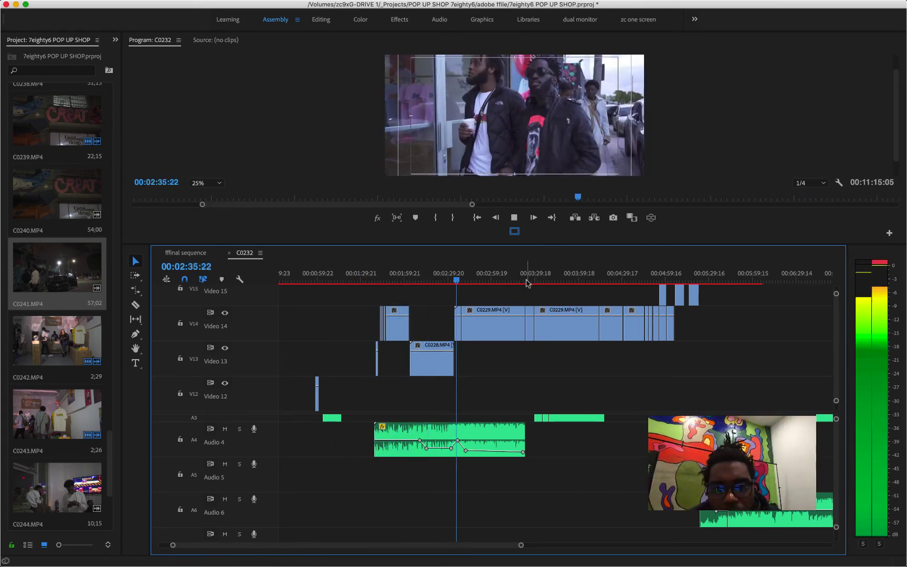
left_click(645, 274)
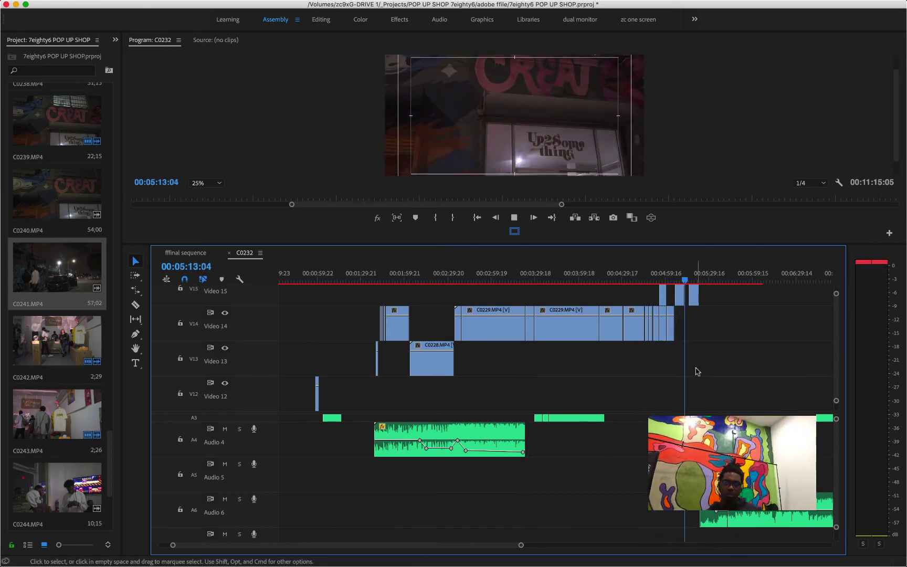
scroll(722, 357, "up", 3)
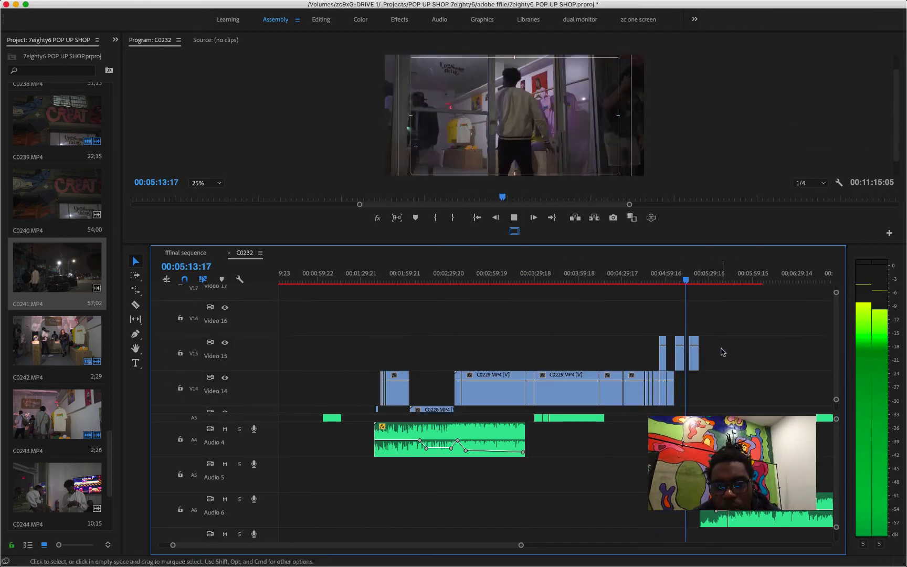
scroll(735, 367, "up", 6)
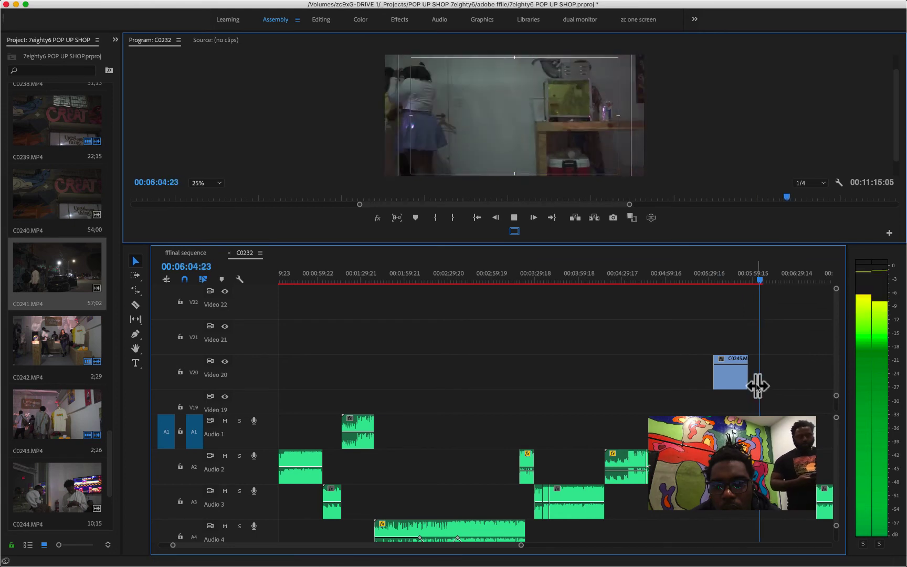
Replay the closing section around the C0245 clip on Video 20 through to about 00:06:12
left_click(702, 278)
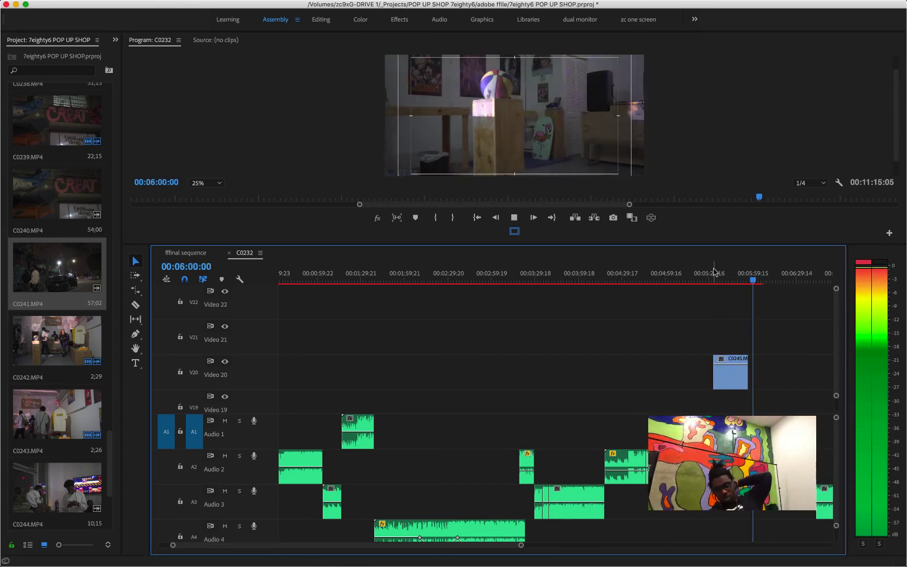
key("space")
scroll(721, 353, "down", 3)
left_click(721, 352)
scroll(530, 456, "right", 5)
scroll(530, 456, "down", 5)
key("space")
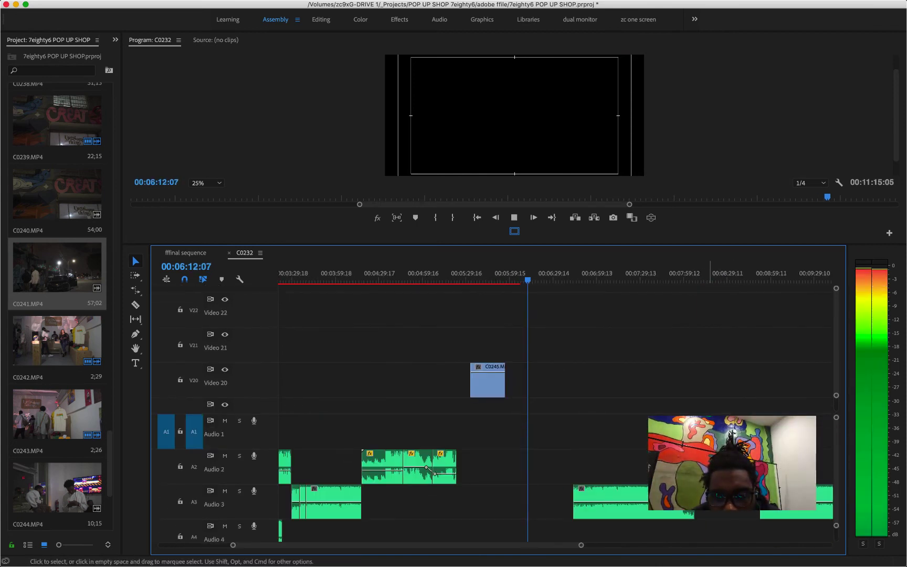
Delete the leftover audio clips beyond the end of the edit, after about 00:06:16
key("space")
scroll(778, 462, "right", 10)
key("backslash")
Add a text title reading 7Eighty6 on Video 1, running from about 00:06:09 to 00:06:18
type("t")
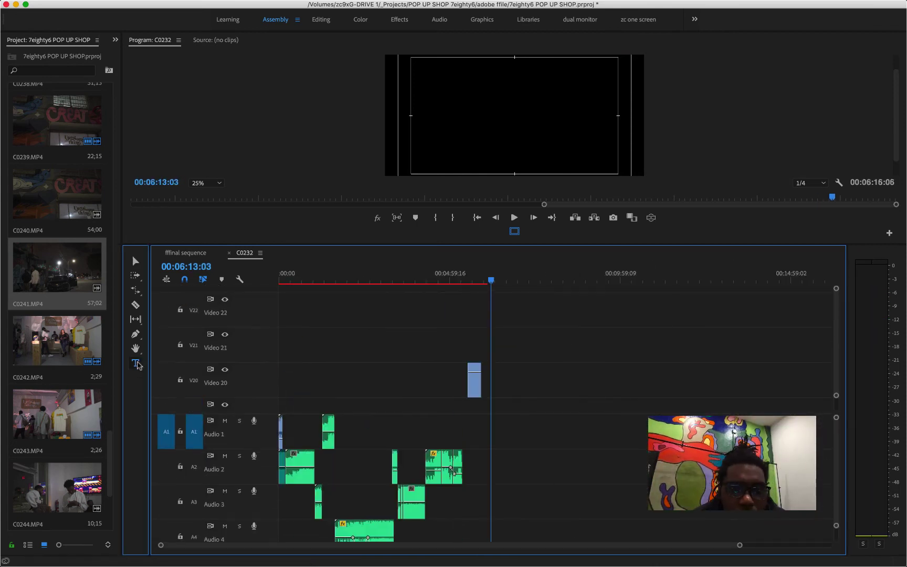
type("7Eighty6")
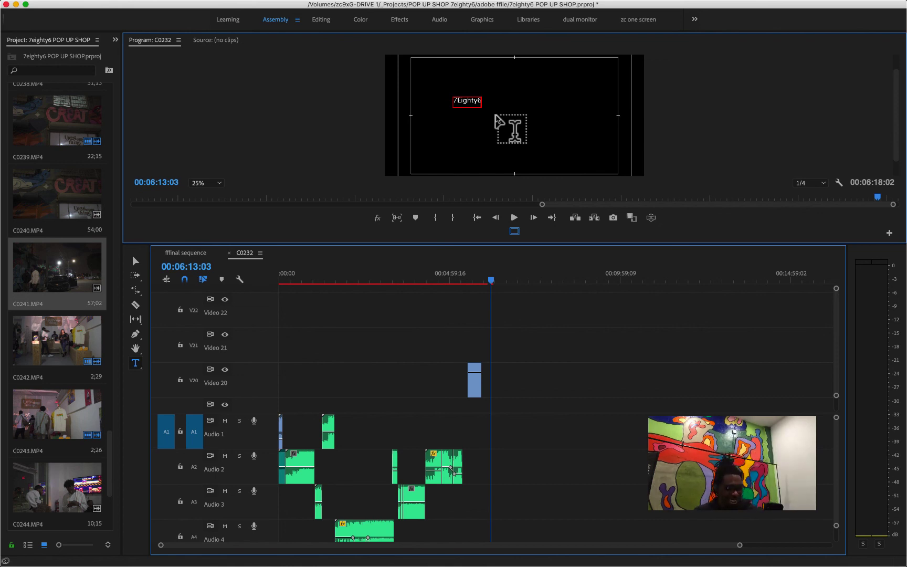
left_click(660, 6)
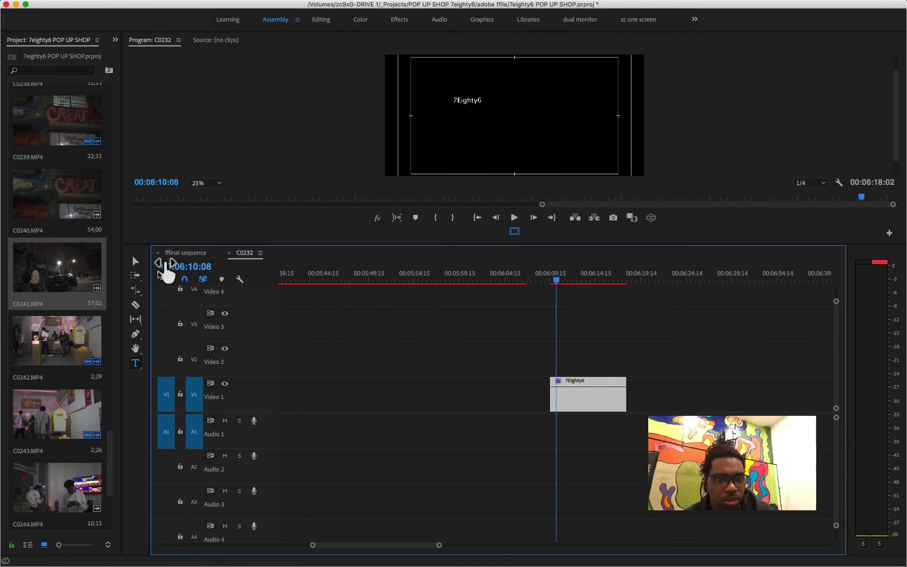
Enlarge the 7Eighty6 title text to more than twice its size and center it in the frame
left_click(135, 261)
left_click(467, 101)
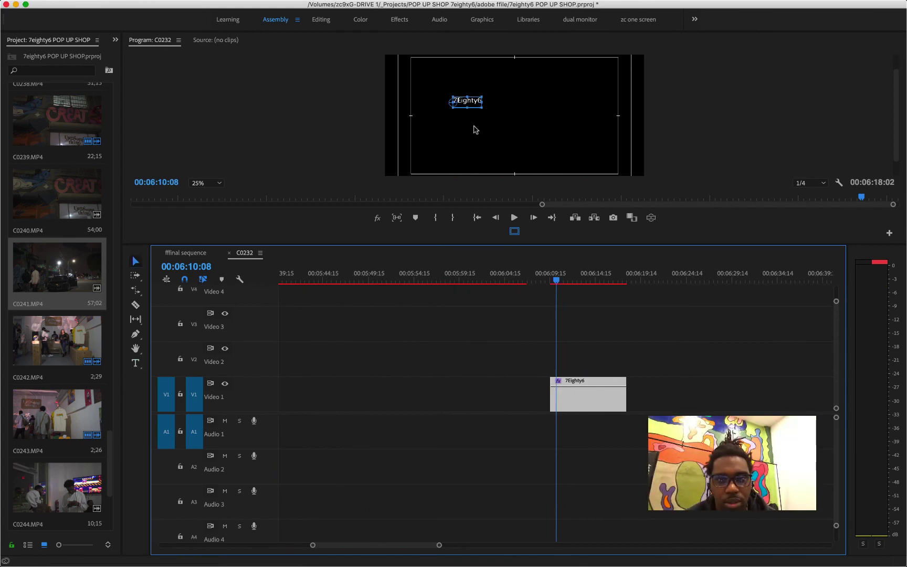
left_click_drag(482, 106, 549, 131)
left_click_drag(517, 114, 531, 126)
left_click_drag(499, 115, 517, 117)
Trim the end of the 7Eighty6 title clip on Video 1 to about 00:06:15 and play it briefly
left_click(572, 280)
left_click_drag(624, 402, 600, 400)
key("space")
key("space")
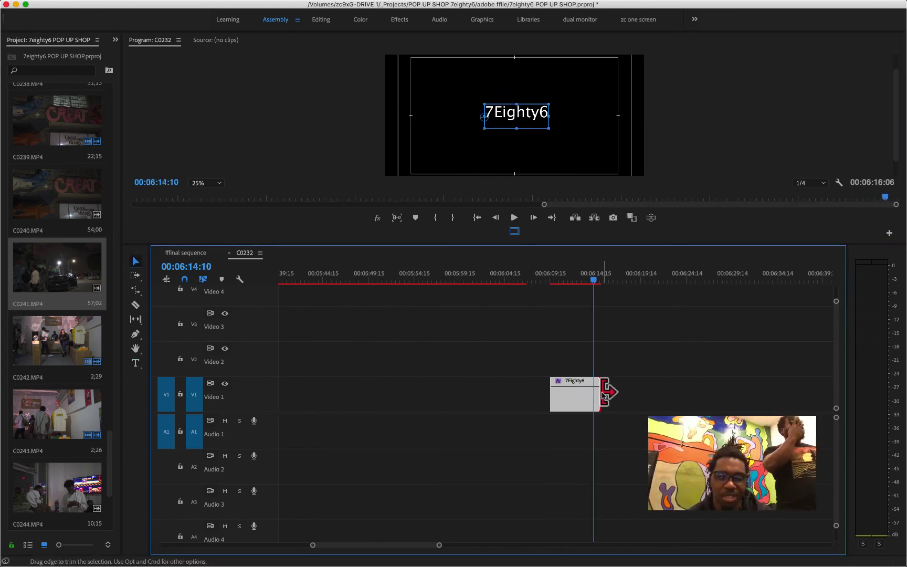
Apply the default cross dissolve to both ends of the 7Eighty6 title clip and preview the fades
key("super+d")
left_click(551, 280)
key("space")
left_click(568, 279)
left_click(579, 398)
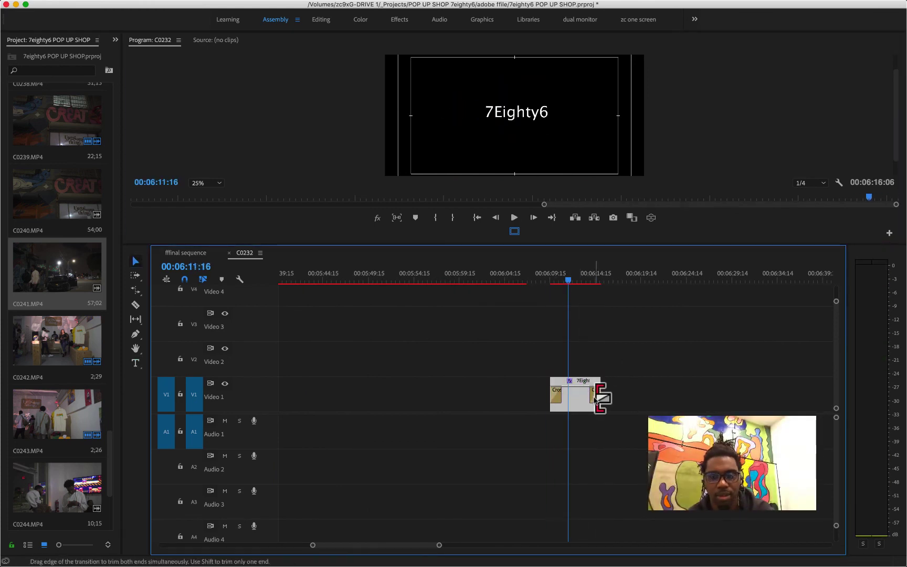
key("space")
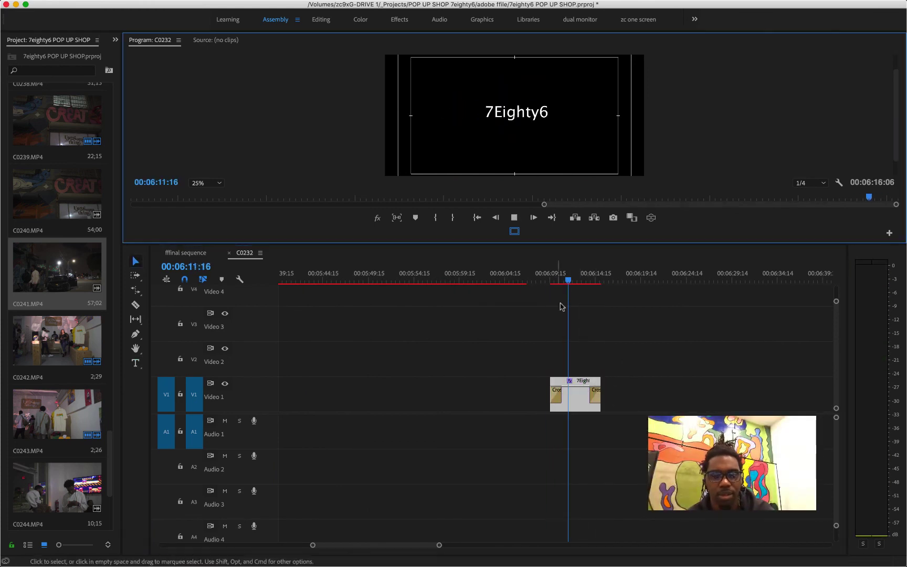
Extend the last Audio 6 song clip to about 00:06:19 and lower its volume near the end with keyframes
scroll(648, 360, "up", 7)
scroll(620, 472, "down", 4)
left_click(611, 486, "super")
left_click(634, 486, "super")
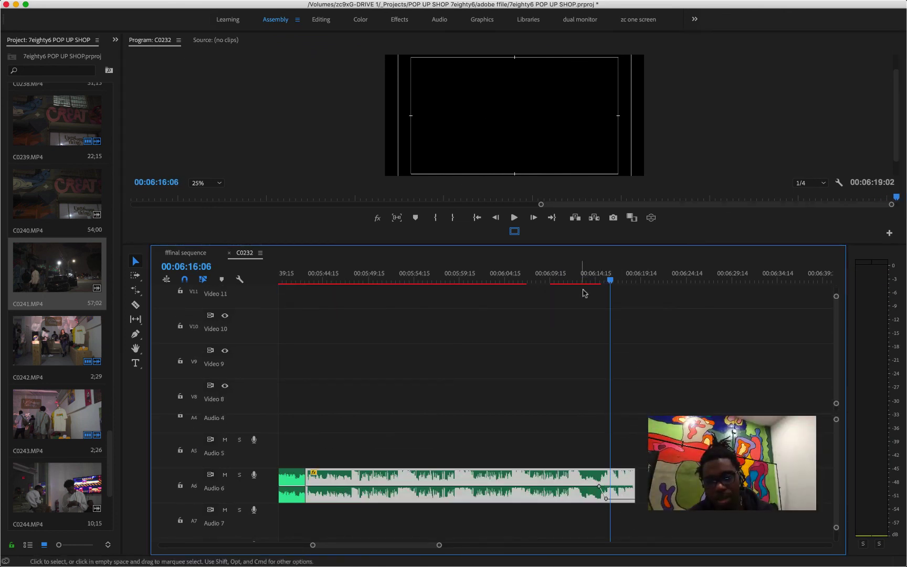